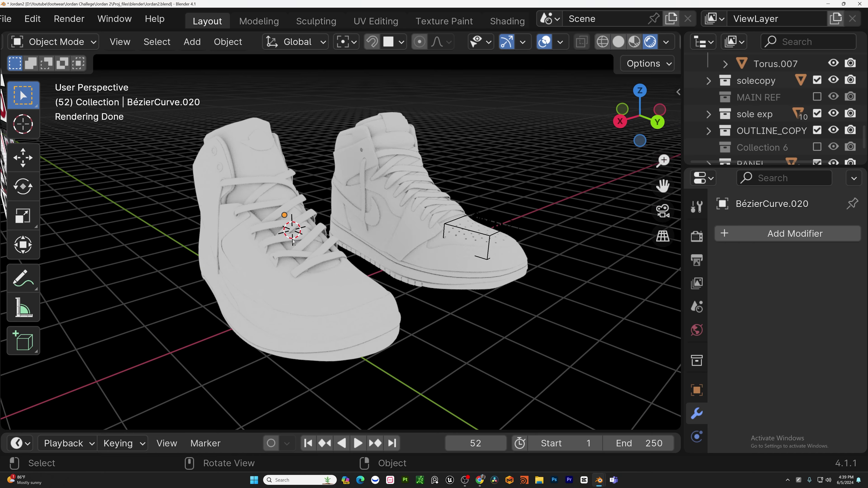
{"action": "scroll", "coordinate": [386, 198], "scroll_direction": "up", "scroll_amount": 2}
{"action": "middle_click_drag", "start_coordinate": [426, 185], "coordinate": [531, 246]}
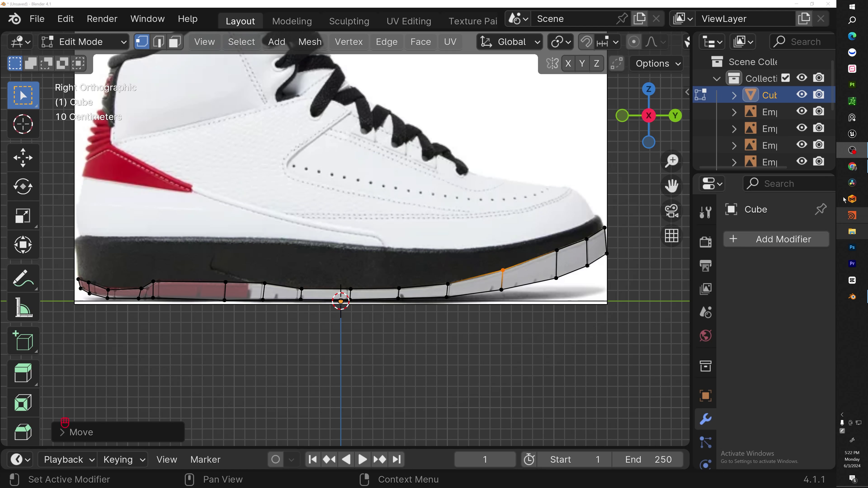
- Add a Subdivision Surface modifier to the outsole mesh and toggle X-ray to check its smoothed shape against the side reference
{"action": "left_click", "coordinate": [736, 240]}
{"action": "left_click", "coordinate": [736, 236]}
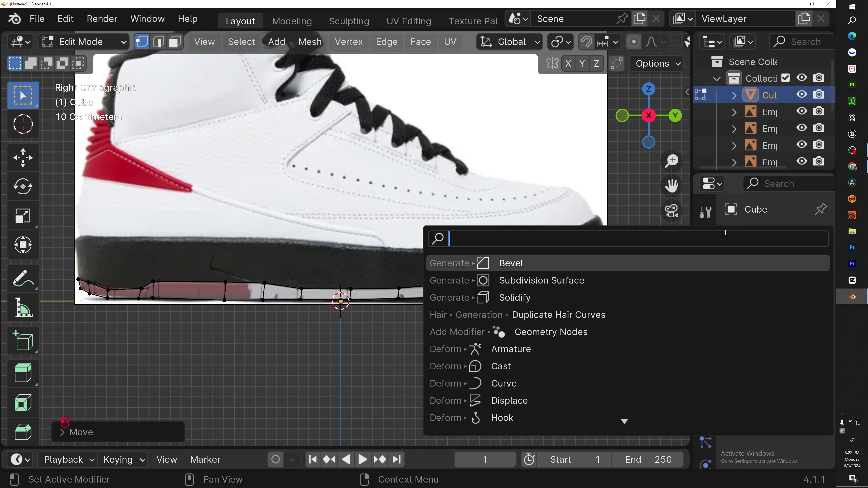
{"action": "left_click", "coordinate": [478, 279]}
{"action": "middle_click_drag", "start_coordinate": [363, 295], "coordinate": [461, 276], "text": "shift"}
{"action": "scroll", "coordinate": [460, 276], "scroll_direction": "down", "scroll_amount": 2}
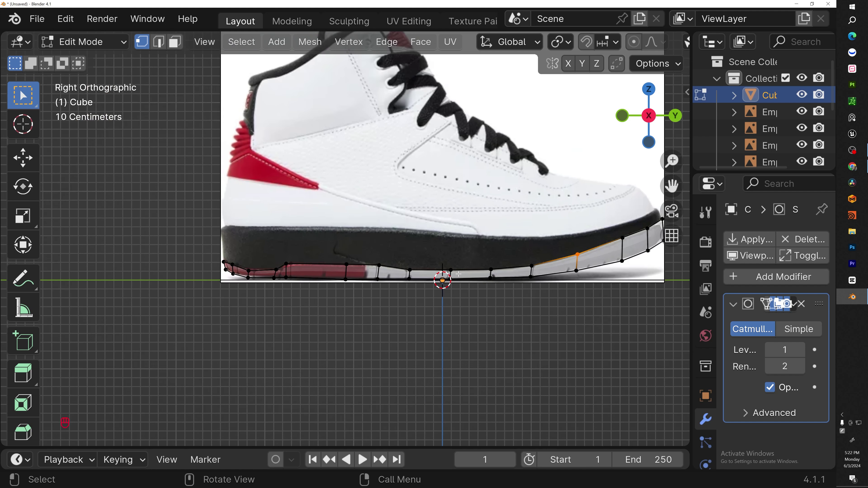
{"action": "key", "text": "alt+z"}
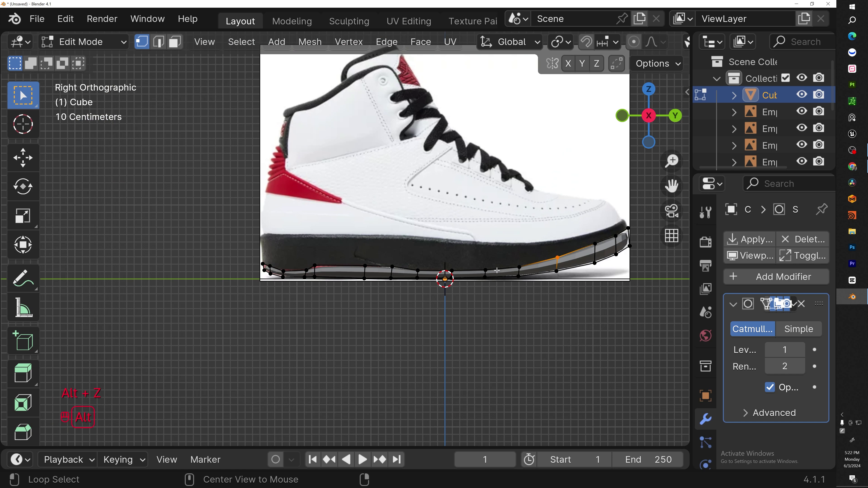
{"action": "scroll", "coordinate": [497, 270], "scroll_direction": "down", "scroll_amount": 2}
{"action": "scroll", "coordinate": [533, 260], "scroll_direction": "up", "scroll_amount": 3}
{"action": "key", "text": "Tab"}
{"action": "key", "text": "Tab"}
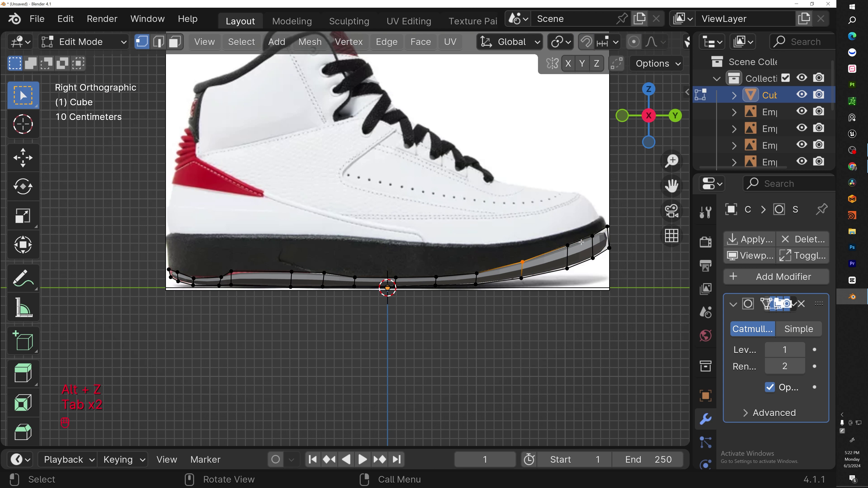
{"action": "scroll", "coordinate": [583, 245], "scroll_direction": "up", "scroll_amount": 3}
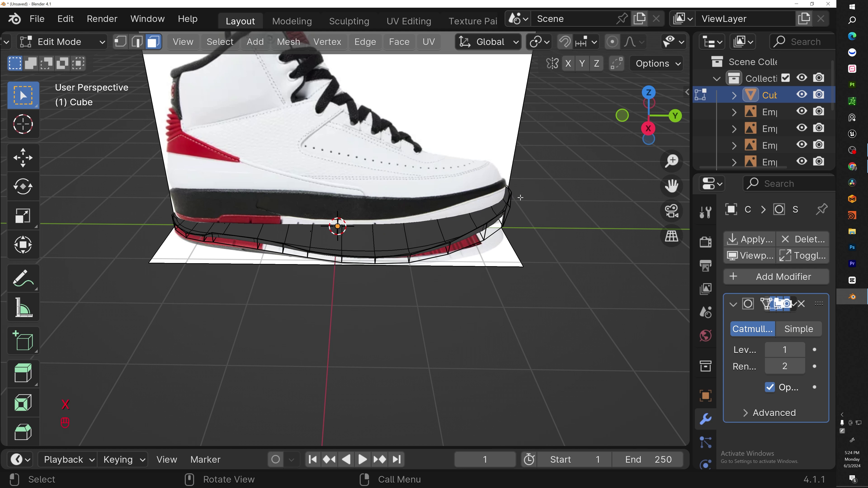
- Extrude the outsole's upper edge loop and scale it inward to form a narrow rim
{"action": "left_click", "coordinate": [507, 203], "text": "alt"}
{"action": "scroll", "coordinate": [508, 201], "scroll_direction": "up", "scroll_amount": 2}
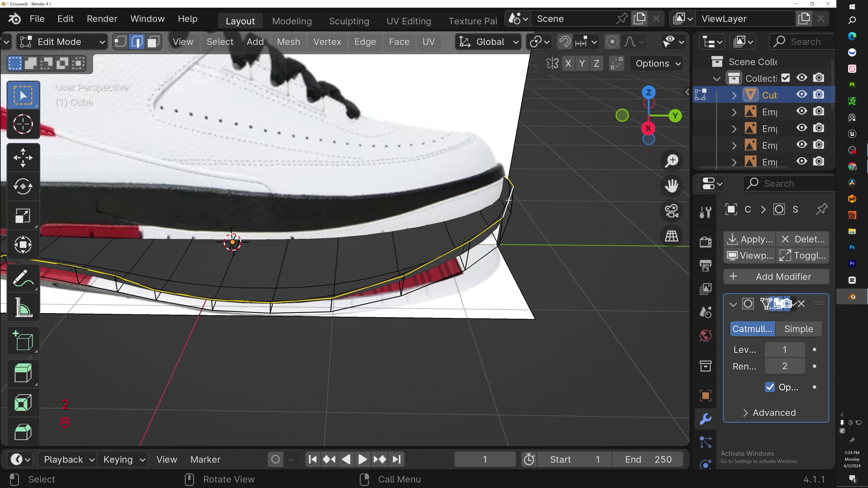
{"action": "key", "text": "e"}
{"action": "key", "text": "s"}
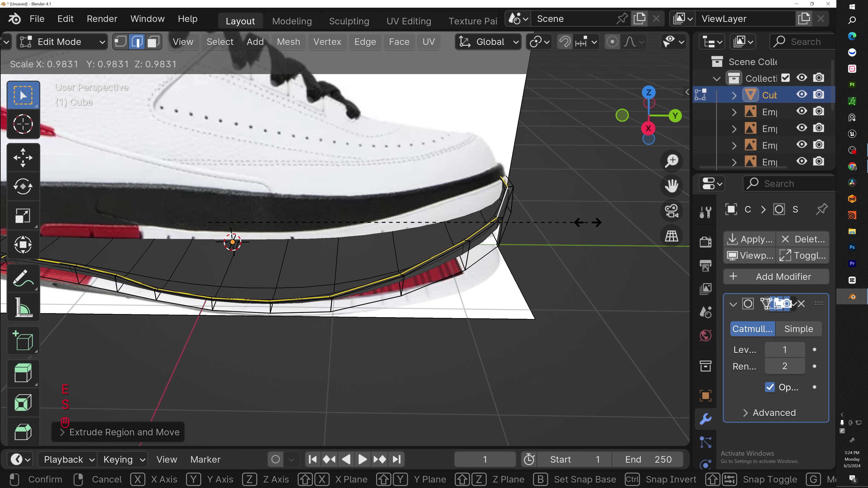
{"action": "left_click", "coordinate": [577, 227]}
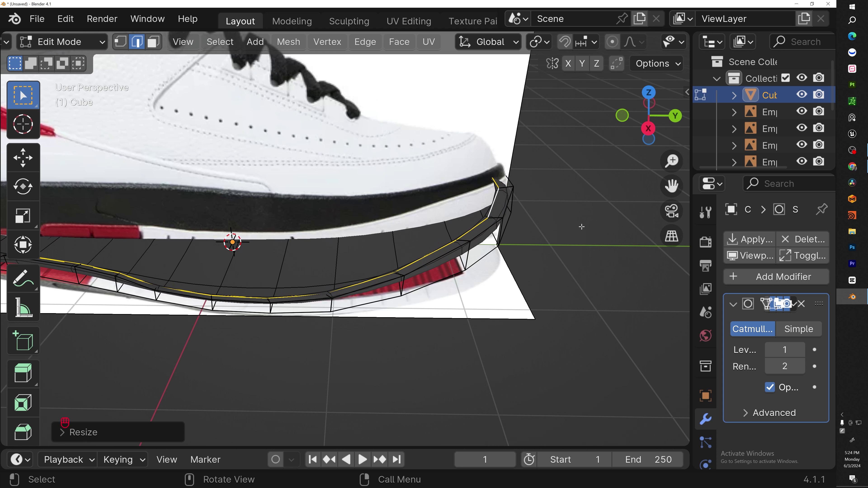
- Extrude the inner edge loop again and scale it inward along X, viewed from above
{"action": "key", "text": "e"}
{"action": "left_click", "coordinate": [586, 225]}
{"action": "middle_click_drag", "start_coordinate": [586, 225], "coordinate": [484, 311]}
{"action": "key", "text": "s"}
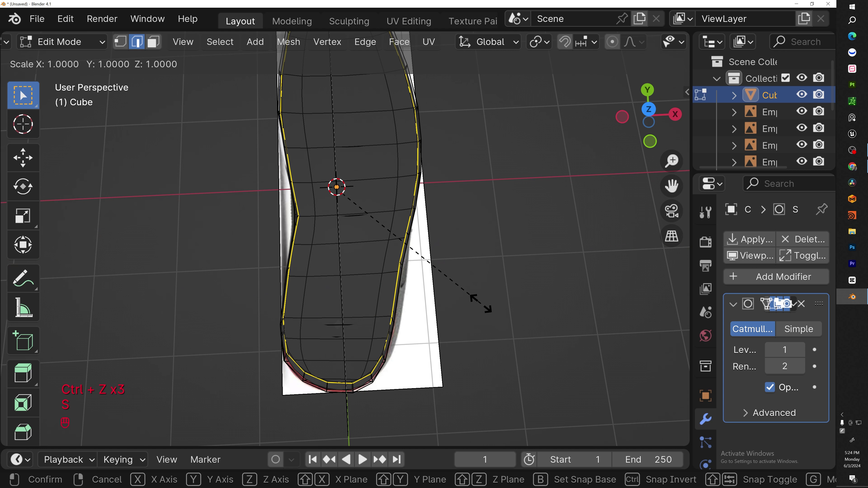
{"action": "key", "text": "x"}
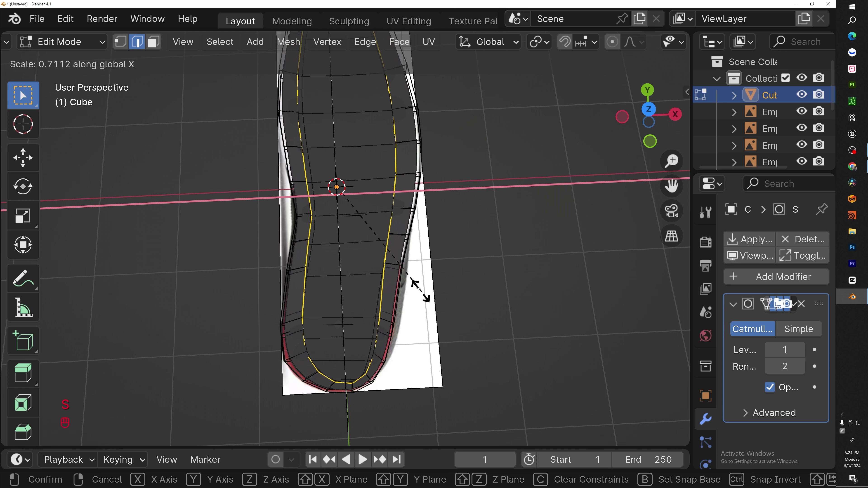
{"action": "left_click", "coordinate": [413, 264]}
- Add single loop cuts across the outsole at the midfoot and near the front end of the raised heel section
{"action": "key", "text": "ctrl+r"}
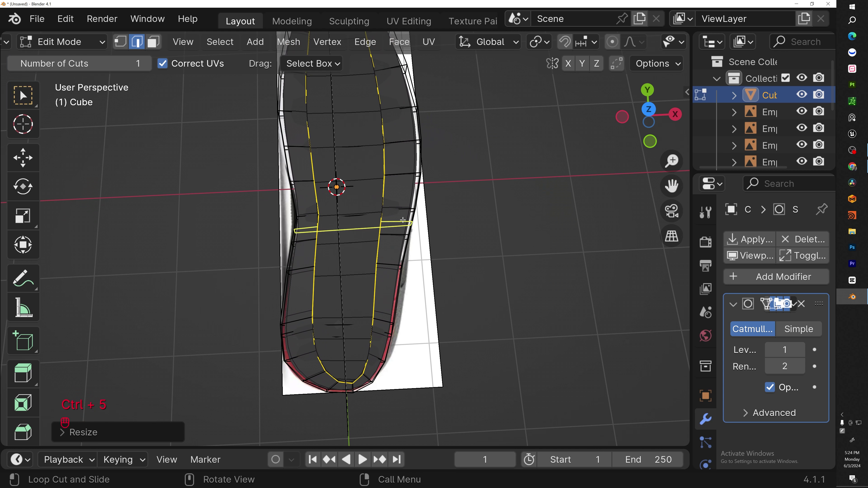
{"action": "left_click", "coordinate": [407, 213]}
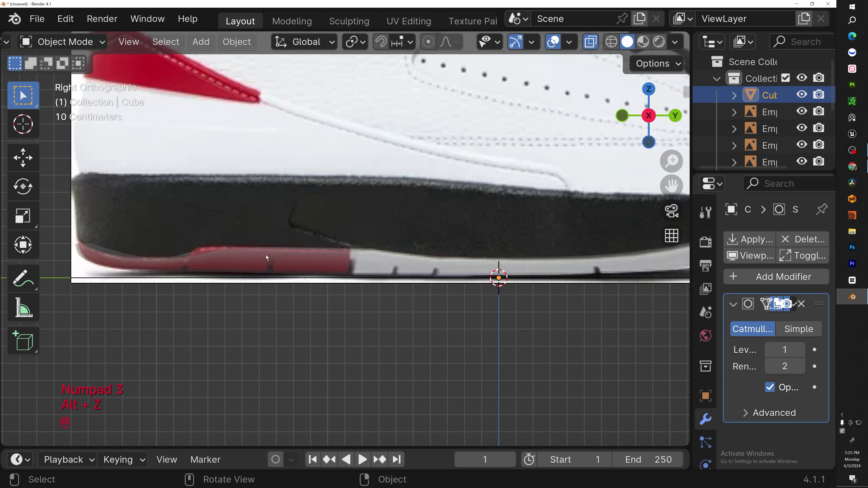
{"action": "key", "text": "Tab"}
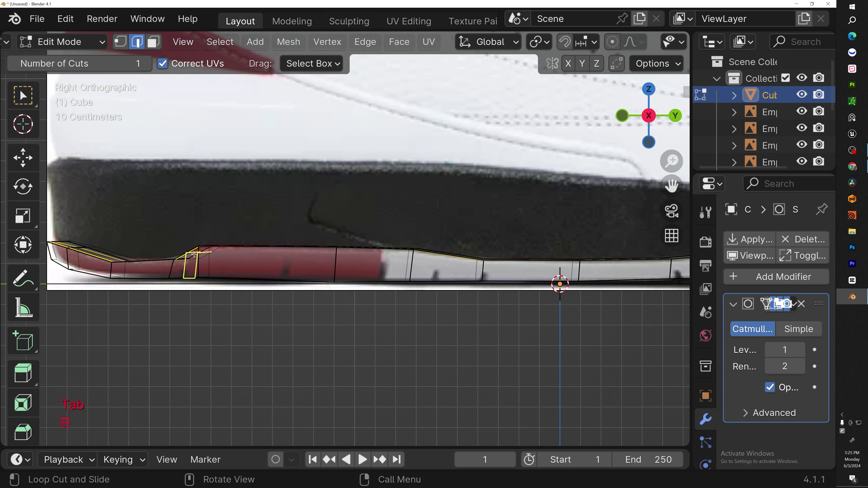
{"action": "left_click_drag", "start_coordinate": [202, 254], "coordinate": [233, 275]}
{"action": "key", "text": "ctrl+z"}
{"action": "scroll", "coordinate": [171, 274], "scroll_direction": "up", "scroll_amount": 3}
{"action": "key", "text": "alt+z"}
{"action": "scroll", "coordinate": [243, 267], "scroll_direction": "down", "scroll_amount": 4}
{"action": "middle_click_drag", "start_coordinate": [244, 268], "coordinate": [159, 253], "text": "shift"}
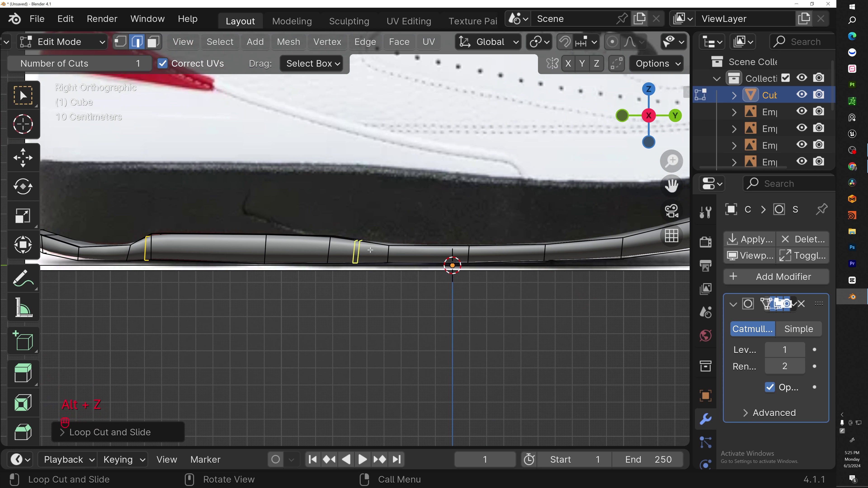
{"action": "left_click_drag", "start_coordinate": [355, 255], "coordinate": [381, 256]}
- Try further loop cuts beside the step of the raised heel section and undo them
{"action": "middle_click_drag", "start_coordinate": [183, 254], "coordinate": [344, 260], "text": "shift"}
{"action": "key", "text": "alt+z"}
{"action": "left_click_drag", "start_coordinate": [344, 259], "coordinate": [350, 266]}
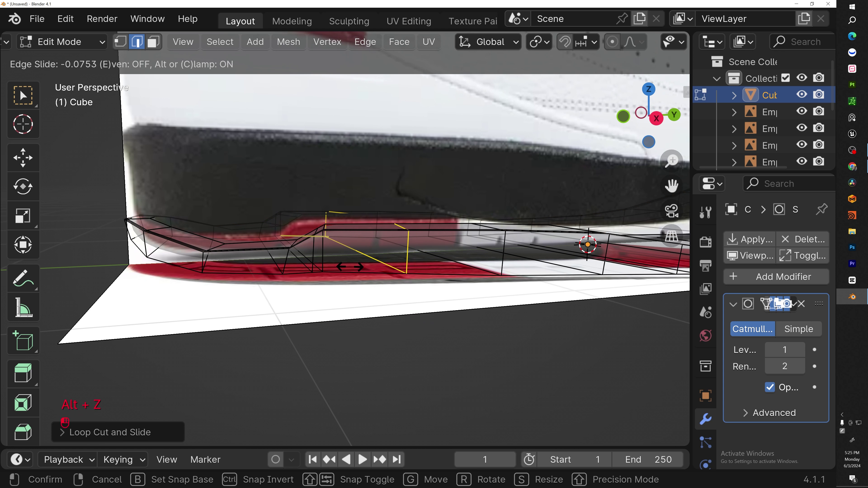
{"action": "left_click_drag", "start_coordinate": [276, 275], "coordinate": [272, 275]}
{"action": "middle_click_drag", "start_coordinate": [273, 275], "coordinate": [289, 299]}
{"action": "key", "text": "ctrl+z"}
{"action": "key", "text": "ctrl+z"}
{"action": "left_click_drag", "start_coordinate": [303, 288], "coordinate": [304, 295]}
{"action": "key", "text": "ctrl+z"}
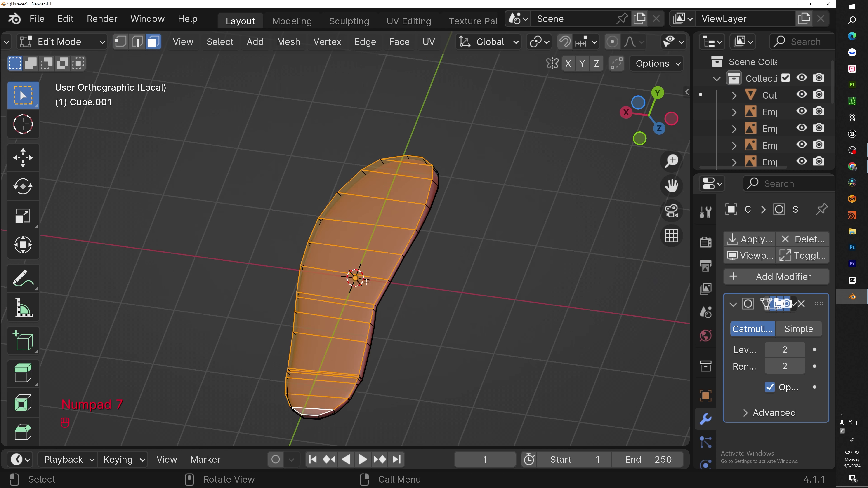
- Leave the isolated view and inset the selected underside faces of the sole copy
{"action": "key", "text": "KP_7"}
{"action": "key", "text": "KP_3"}
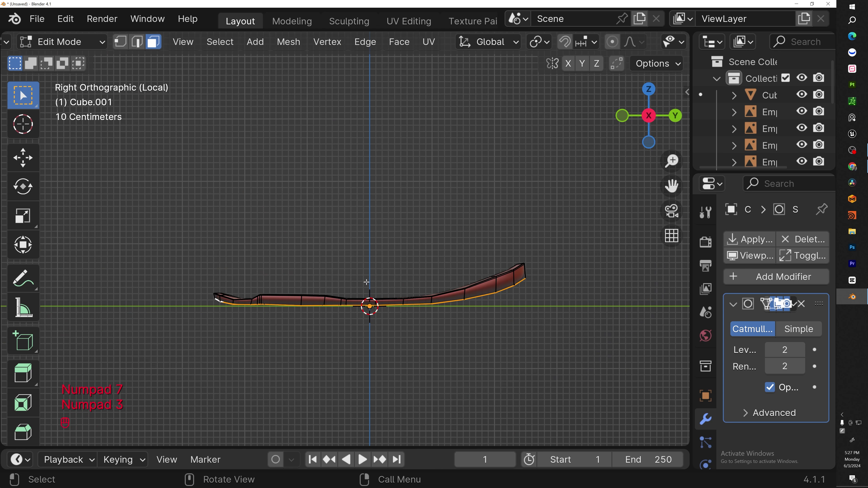
{"action": "key", "text": "ctrl+KP_7"}
{"action": "key", "text": "KP_Divide"}
{"action": "key", "text": "i"}
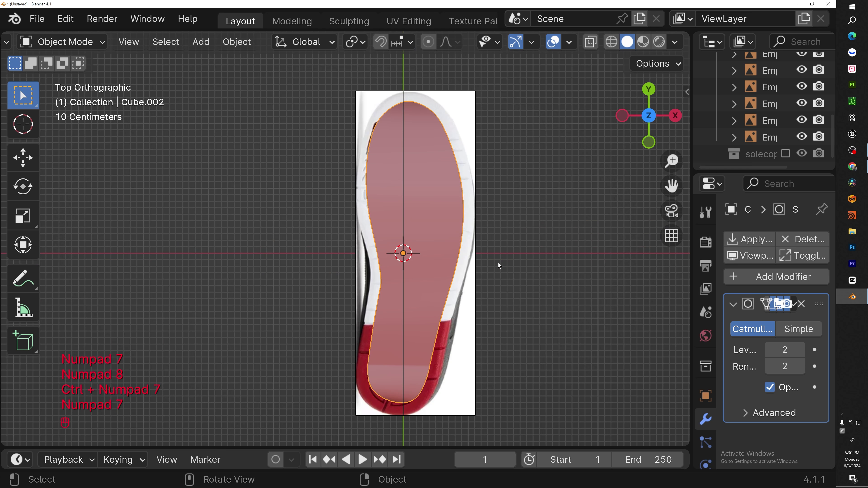
- Select the bottom plate's faces covering the red forefoot tread and inset them to form a thin border
{"action": "key", "text": "Tab"}
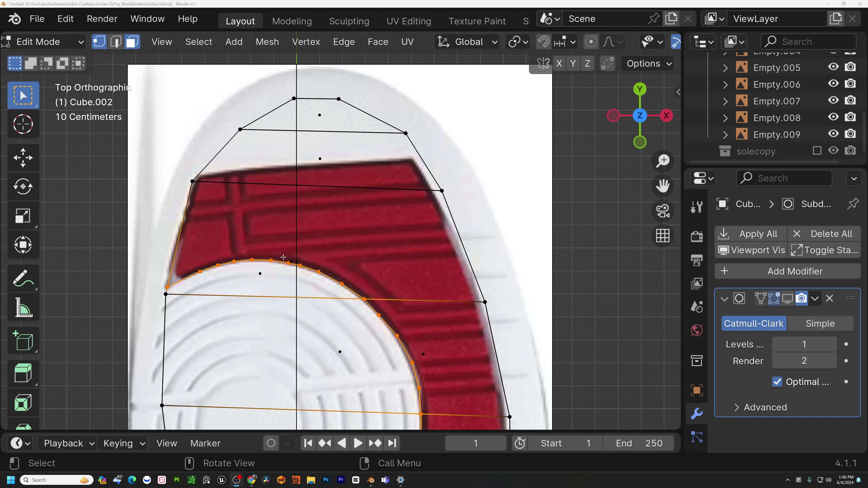
{"action": "scroll", "coordinate": [137, 207], "scroll_direction": "up", "scroll_amount": 4}
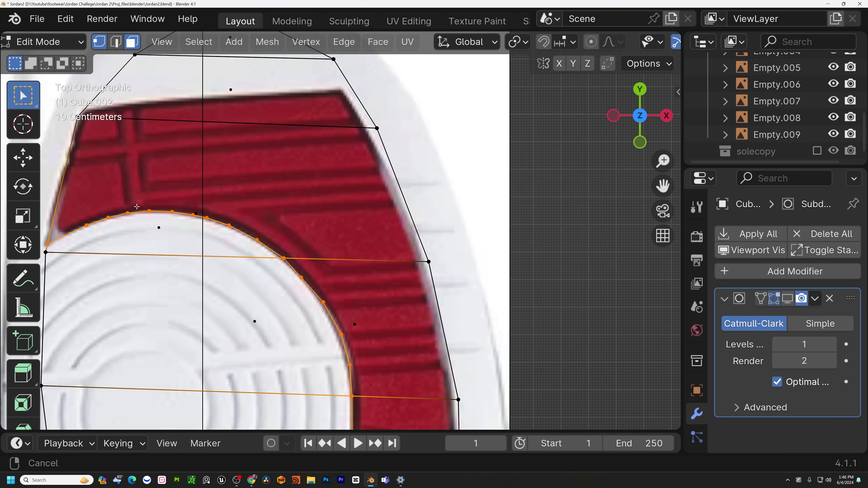
{"action": "middle_click_drag", "start_coordinate": [137, 206], "coordinate": [245, 194], "text": "shift"}
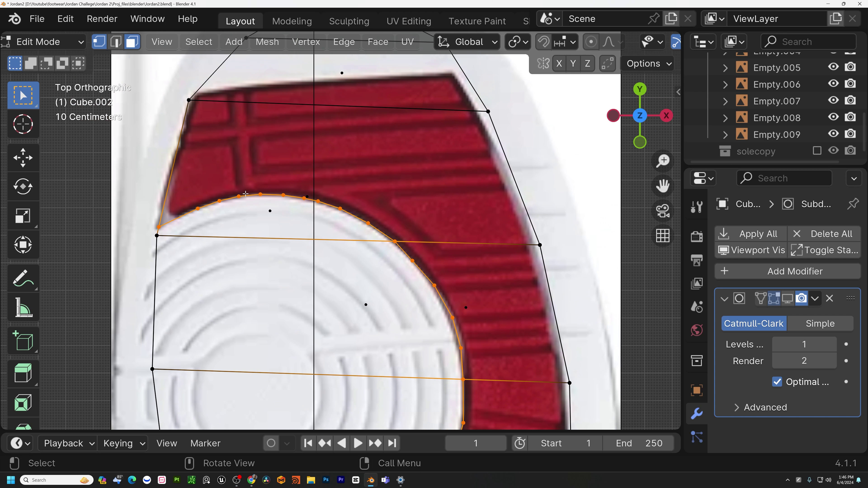
{"action": "scroll", "coordinate": [245, 194], "scroll_direction": "down", "scroll_amount": 2}
{"action": "scroll", "coordinate": [286, 262], "scroll_direction": "down", "scroll_amount": 3}
{"action": "middle_click_drag", "start_coordinate": [286, 263], "coordinate": [287, 180], "text": "shift"}
{"action": "key", "text": "3"}
{"action": "left_click", "coordinate": [363, 329]}
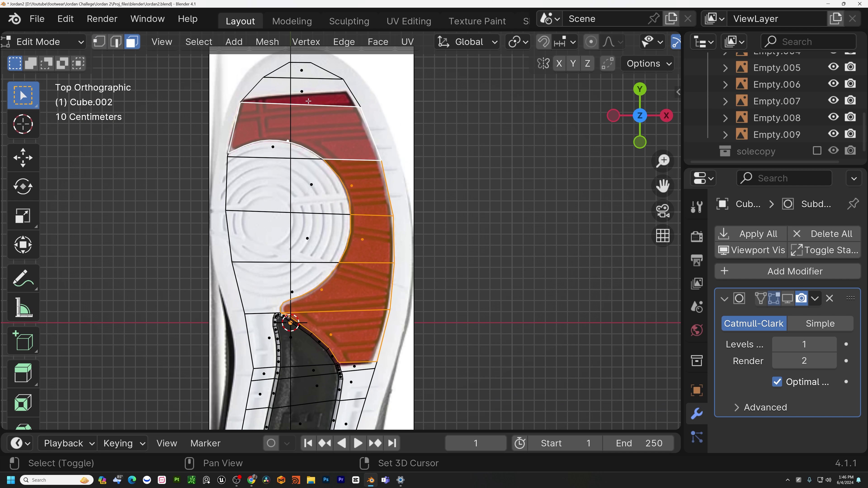
{"action": "key", "text": "i"}
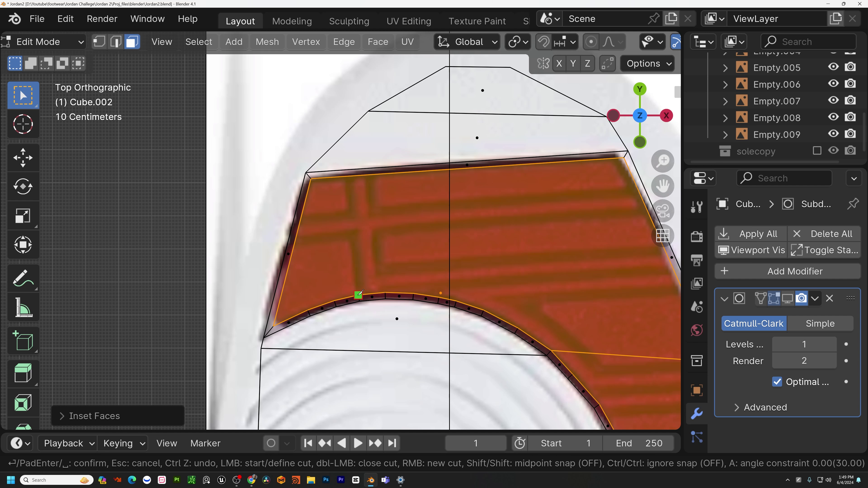
- Knife-cut the edges of the first lengthwise groove near the inner side of the red forefoot tread
{"action": "right_click", "coordinate": [369, 265]}
{"action": "scroll", "coordinate": [367, 294], "scroll_direction": "up", "scroll_amount": 6}
{"action": "left_click", "coordinate": [363, 296]}
{"action": "scroll", "coordinate": [370, 253], "scroll_direction": "down", "scroll_amount": 8}
{"action": "left_click", "coordinate": [362, 178]}
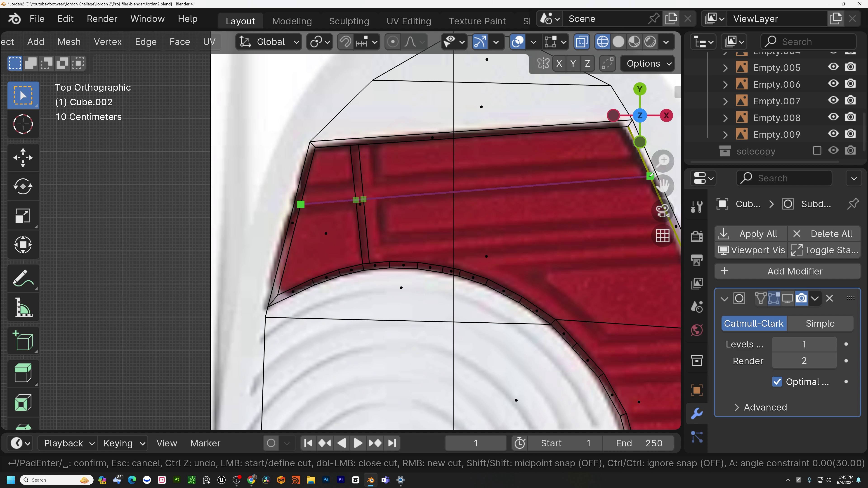
- Knife-cut slanted lines across the red forefoot tread along its uppermost crosswise groove
{"action": "left_click", "coordinate": [643, 161]}
{"action": "left_click", "coordinate": [307, 193]}
{"action": "right_click", "coordinate": [308, 193]}
{"action": "scroll", "coordinate": [397, 226], "scroll_direction": "up", "scroll_amount": 2}
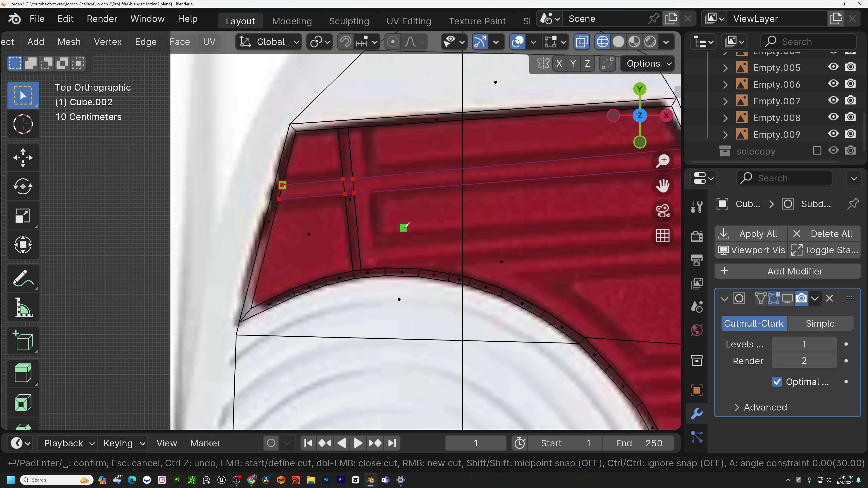
{"action": "middle_click_drag", "start_coordinate": [397, 226], "coordinate": [486, 273], "text": "shift"}
{"action": "scroll", "coordinate": [486, 274], "scroll_direction": "up", "scroll_amount": 2}
{"action": "left_click", "coordinate": [297, 195]}
{"action": "scroll", "coordinate": [499, 179], "scroll_direction": "down", "scroll_amount": 3}
{"action": "middle_click_drag", "start_coordinate": [502, 177], "coordinate": [260, 226], "text": "shift"}
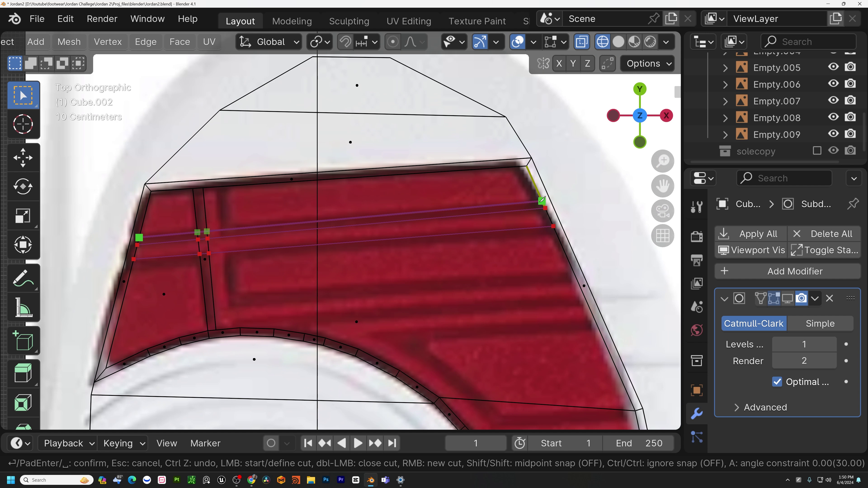
{"action": "right_click", "coordinate": [492, 207]}
- Knife-cut a pair of lengthwise lines beside the first lengthwise groove, from the tread's front edge to the white arc
{"action": "left_click", "coordinate": [219, 186]}
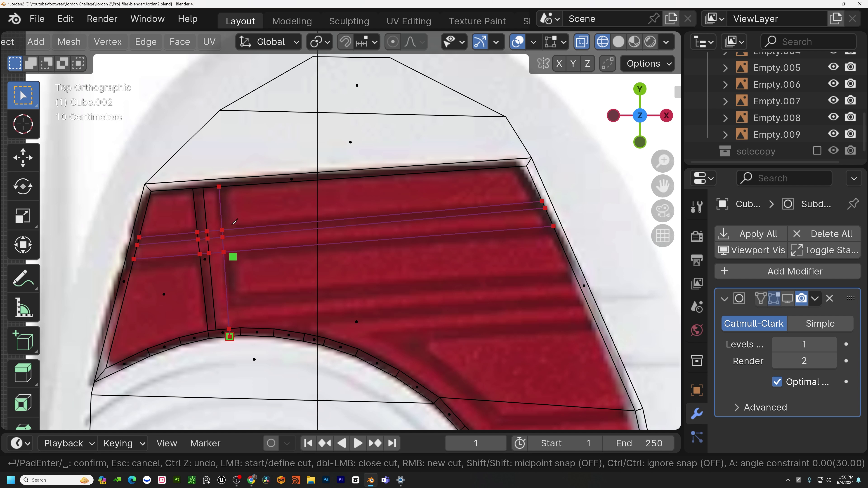
{"action": "left_click", "coordinate": [226, 186]}
{"action": "left_click", "coordinate": [240, 328]}
{"action": "right_click", "coordinate": [240, 328]}
- Knife-cut the slanted crosswise lines along the lower grooves of the tread, above the angled panel
{"action": "scroll", "coordinate": [403, 285], "scroll_direction": "down", "scroll_amount": 2}
{"action": "middle_click_drag", "start_coordinate": [403, 285], "coordinate": [419, 245], "text": "shift"}
{"action": "scroll", "coordinate": [431, 250], "scroll_direction": "up", "scroll_amount": 2}
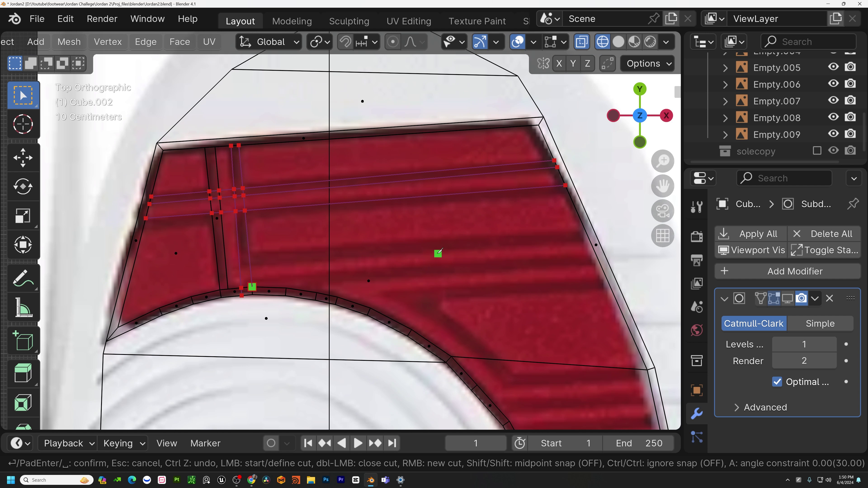
{"action": "left_click", "coordinate": [584, 230]}
{"action": "left_click", "coordinate": [135, 260]}
{"action": "left_click", "coordinate": [132, 273]}
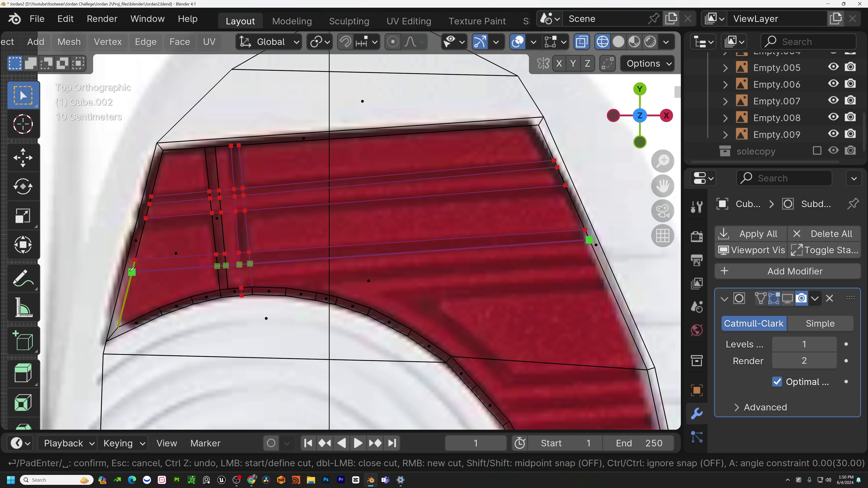
{"action": "left_click", "coordinate": [589, 239]}
{"action": "left_click", "coordinate": [597, 256]}
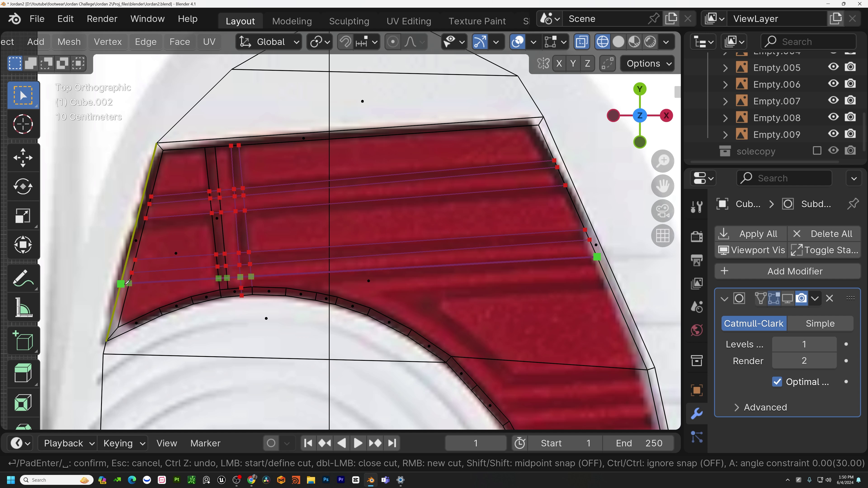
{"action": "left_click", "coordinate": [600, 263]}
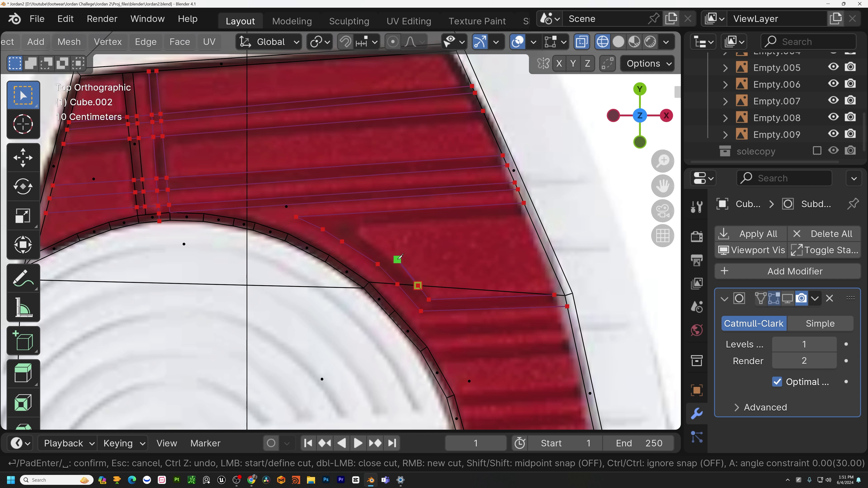
- Knife-cut two crosswise stripe lines below the angled panel, between the tread's outer border and the arc's border
{"action": "scroll", "coordinate": [357, 233], "scroll_direction": "up", "scroll_amount": 3}
{"action": "scroll", "coordinate": [480, 219], "scroll_direction": "down", "scroll_amount": 5}
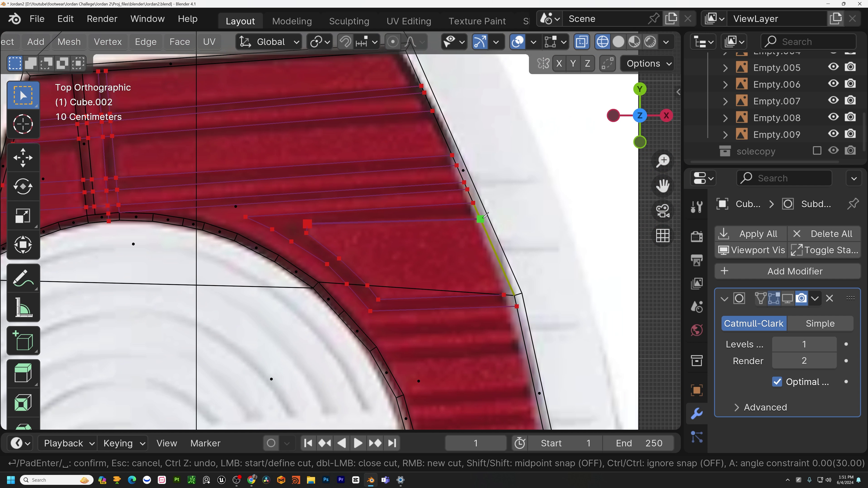
{"action": "scroll", "coordinate": [524, 264], "scroll_direction": "up", "scroll_amount": 3}
{"action": "scroll", "coordinate": [525, 246], "scroll_direction": "up", "scroll_amount": 2}
{"action": "left_click", "coordinate": [537, 236]}
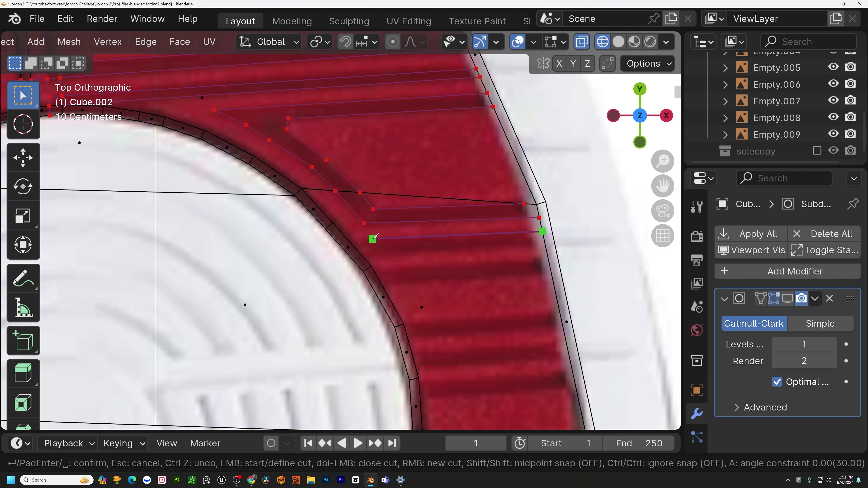
{"action": "left_click", "coordinate": [545, 245]}
{"action": "left_click", "coordinate": [347, 254]}
{"action": "right_click", "coordinate": [348, 255]}
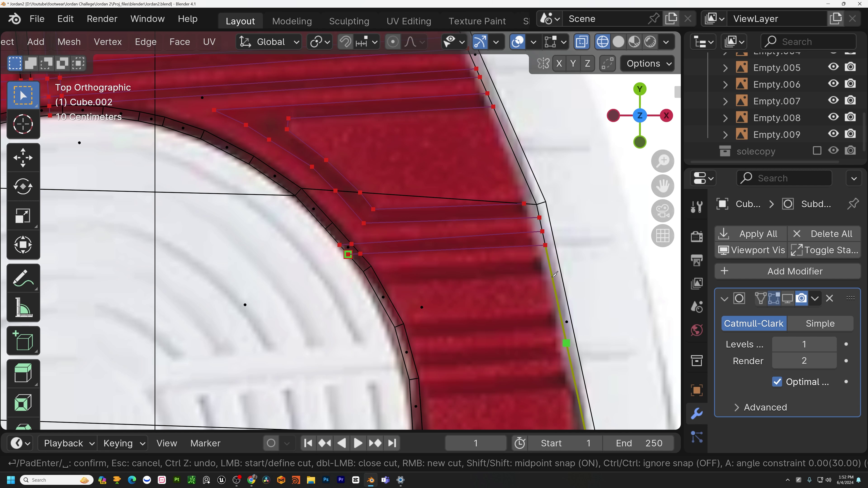
- Knife-cut two more crosswise stripe lines from the tread's outer border to the arc's border, along the next lower groove
{"action": "scroll", "coordinate": [554, 311], "scroll_direction": "up", "scroll_amount": 2}
{"action": "left_click", "coordinate": [545, 238]}
{"action": "left_click", "coordinate": [551, 256]}
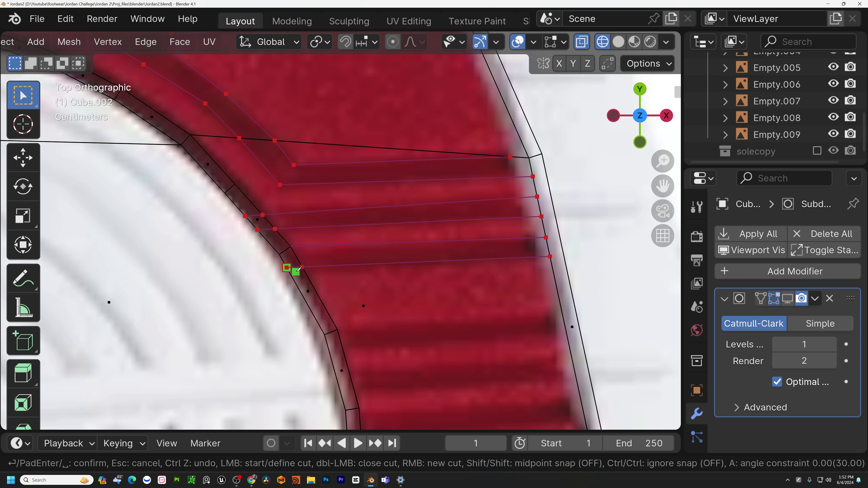
{"action": "middle_click_drag", "start_coordinate": [296, 272], "coordinate": [290, 207], "text": "shift"}
- Knife-cut crosswise lines along the remaining grooves beside the white arc, down to the slanted groove, and apply the cuts
{"action": "left_click", "coordinate": [556, 250]}
{"action": "left_click", "coordinate": [331, 265]}
{"action": "right_click", "coordinate": [331, 264]}
{"action": "left_click", "coordinate": [560, 268]}
{"action": "left_click", "coordinate": [322, 285]}
{"action": "right_click", "coordinate": [323, 285]}
{"action": "left_click", "coordinate": [566, 297]}
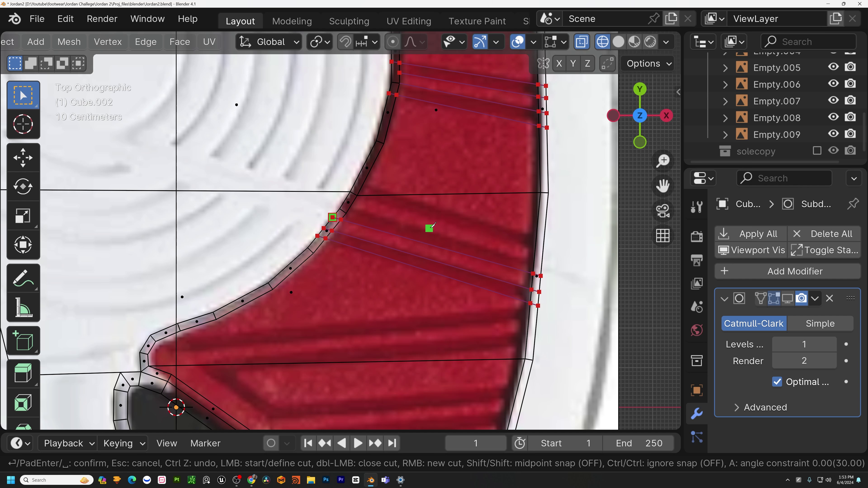
{"action": "key", "text": "Return"}
- Slide the arc border vertex up to the slanted groove and knife-cut that groove's upper lines across to the outer border
{"action": "left_click", "coordinate": [348, 211]}
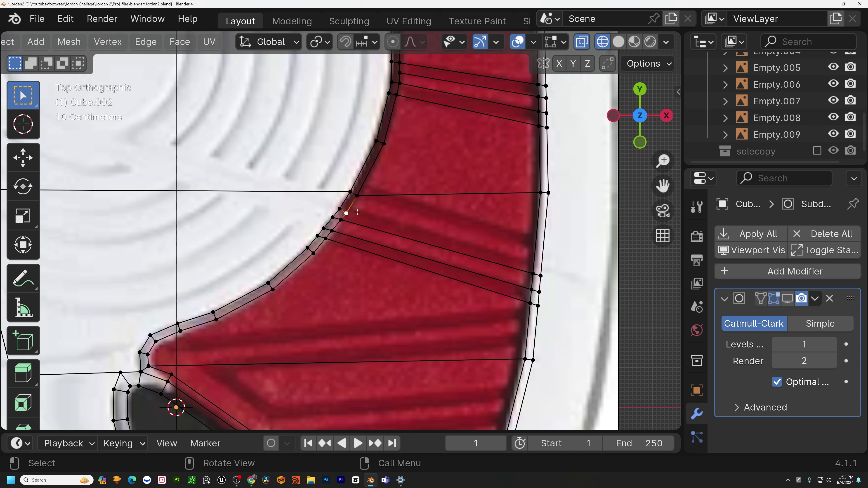
{"action": "key", "text": "g"}
{"action": "key", "text": "g"}
{"action": "left_click", "coordinate": [354, 204]}
{"action": "key", "text": "k"}
{"action": "left_click", "coordinate": [357, 195]}
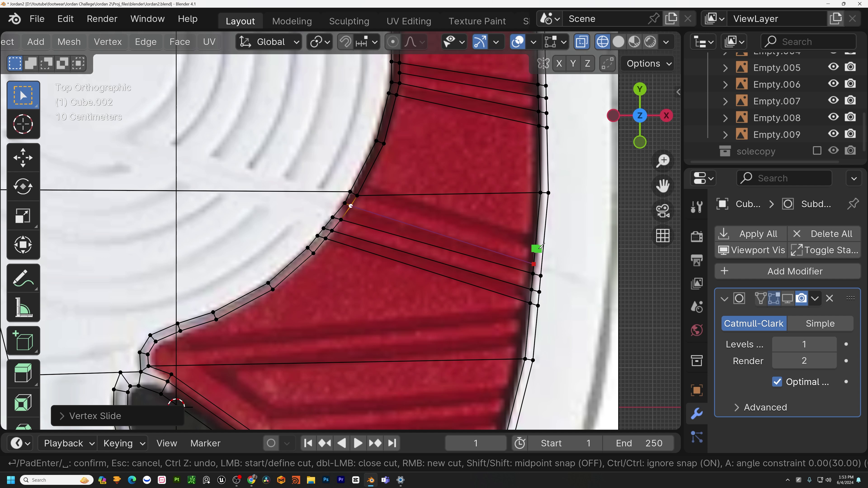
{"action": "left_click", "coordinate": [535, 248]}
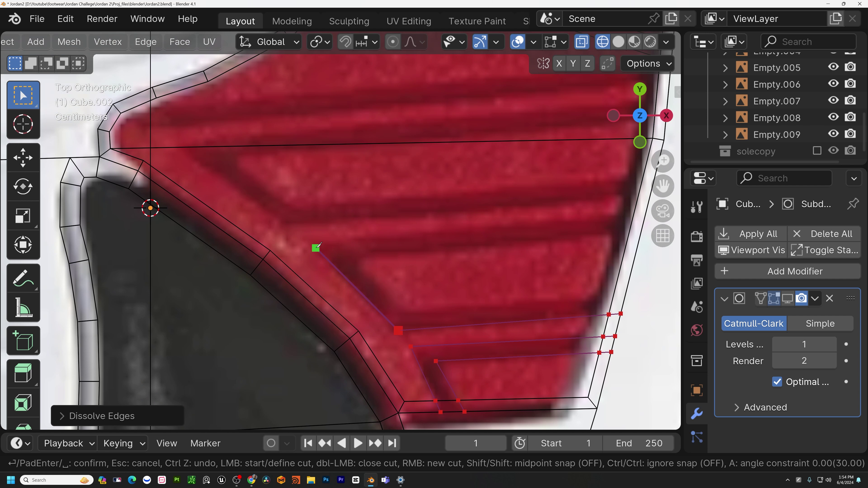
{"action": "left_click", "coordinate": [316, 247]}
{"action": "right_click", "coordinate": [637, 220]}
{"action": "key", "text": "ctrl+z"}
{"action": "key", "text": "ctrl+z"}
- Extend the lowest crosswise groove lines to the tread's inner border and knife-cut the next lines above them across the full width
{"action": "left_click", "coordinate": [411, 347]}
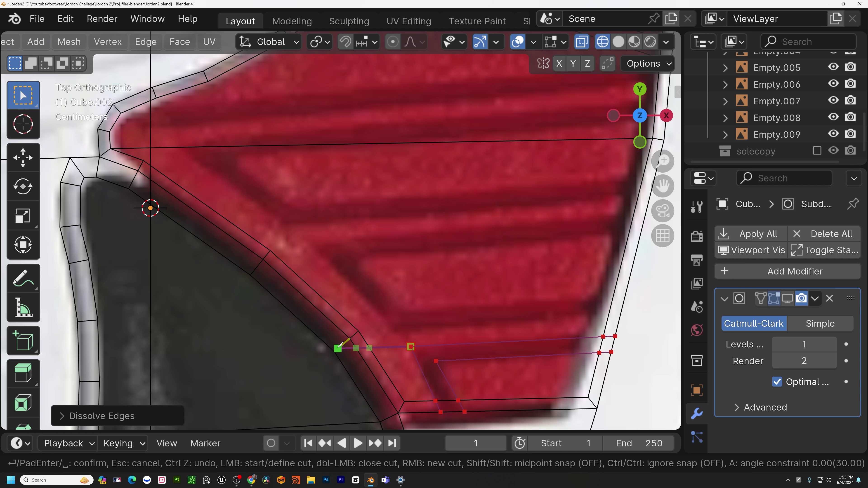
{"action": "middle_click_drag", "start_coordinate": [342, 365], "coordinate": [278, 380], "text": "shift"}
{"action": "left_click", "coordinate": [555, 329]}
{"action": "left_click", "coordinate": [560, 314]}
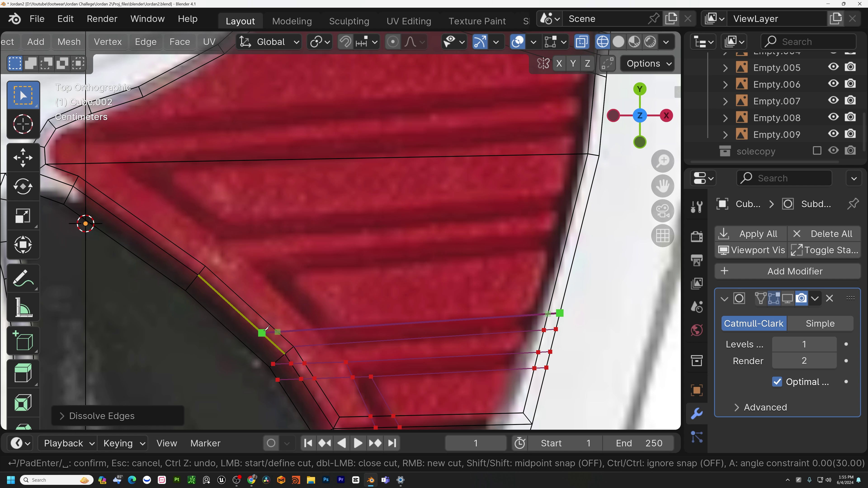
{"action": "left_click", "coordinate": [232, 333], "text": "shift"}
{"action": "key", "text": "ctrl+z"}
{"action": "left_click", "coordinate": [235, 337]}
- Knife-cut two parallel lines along the diagonal groove, from the lowest crosswise groove up to the next crosswise groove
{"action": "scroll", "coordinate": [516, 335], "scroll_direction": "down", "scroll_amount": 1}
{"action": "left_click", "coordinate": [395, 369]}
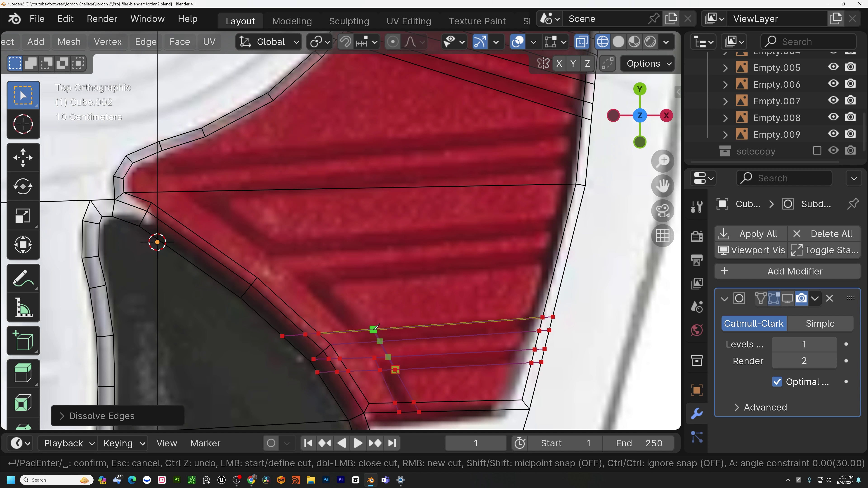
{"action": "left_click", "coordinate": [373, 330]}
{"action": "right_click", "coordinate": [372, 331]}
{"action": "left_click", "coordinate": [374, 357]}
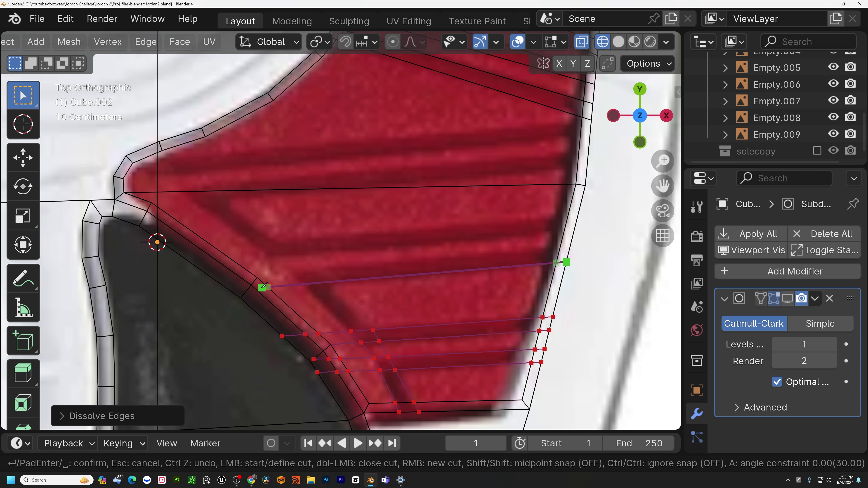
{"action": "left_click", "coordinate": [373, 331]}
{"action": "left_click", "coordinate": [311, 273]}
{"action": "right_click", "coordinate": [311, 273]}
{"action": "left_click", "coordinate": [351, 331]}
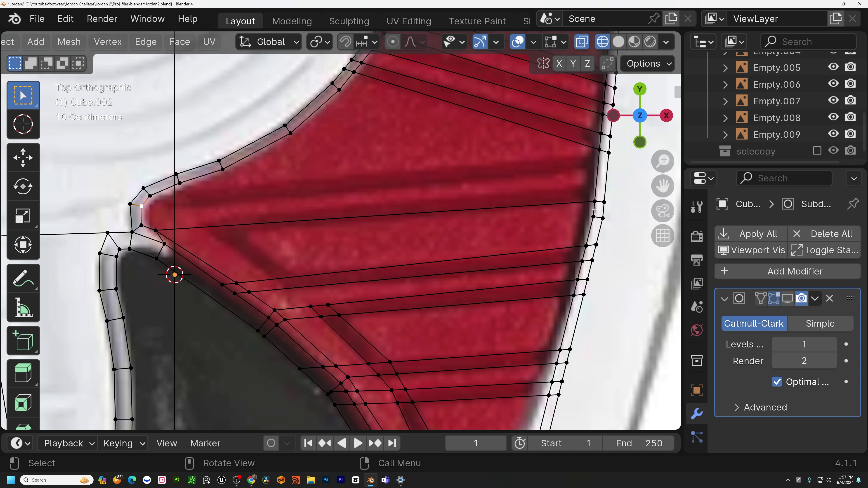
- Slide the crosswise edges near the tread's inner point into line with the groove and knife-cut a line above from point to outer border
{"action": "left_click", "coordinate": [595, 209], "text": "alt"}
{"action": "key", "text": "g"}
{"action": "key", "text": "g"}
{"action": "left_click", "coordinate": [665, 196]}
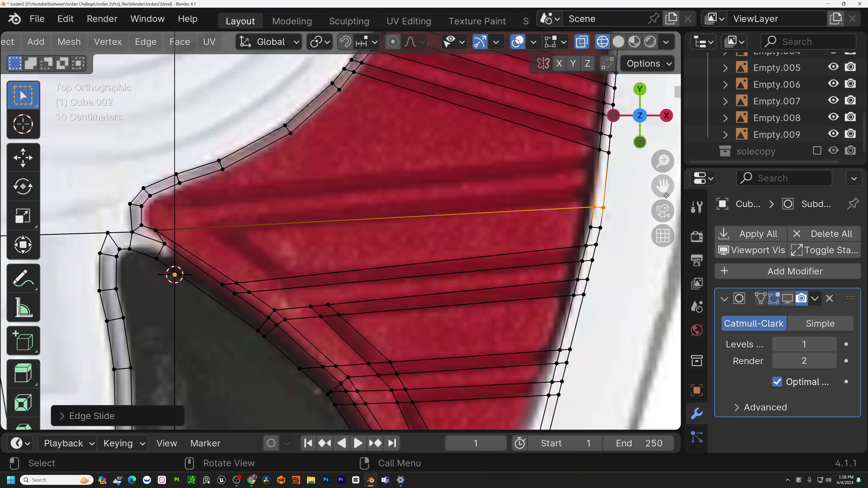
{"action": "key", "text": "k"}
{"action": "left_click", "coordinate": [144, 224]}
{"action": "key", "text": "Return"}
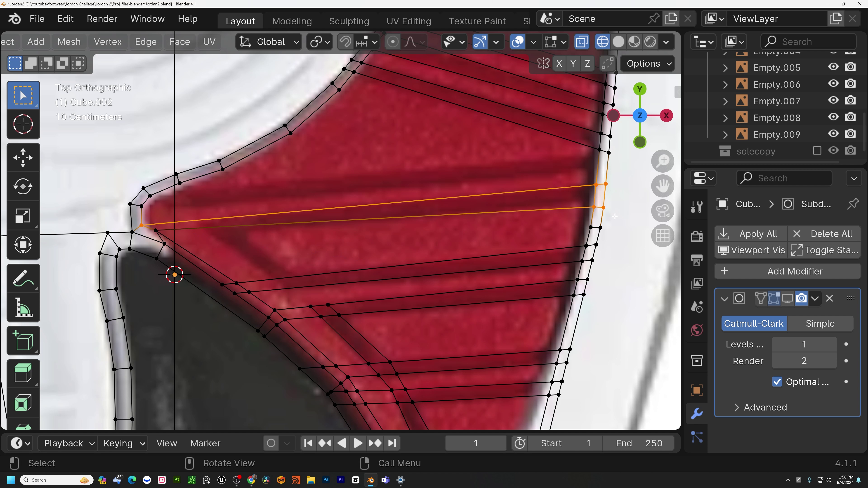
- Slide the new line's outer end to the groove, knife-cut another line above it, and slide its inner vertex into place
{"action": "left_click_drag", "start_coordinate": [584, 171], "coordinate": [616, 194]}
{"action": "key", "text": "g"}
{"action": "key", "text": "g"}
{"action": "left_click", "coordinate": [604, 189]}
{"action": "middle_click_drag", "start_coordinate": [604, 190], "coordinate": [559, 224], "text": "shift"}
{"action": "key", "text": "k"}
{"action": "left_click", "coordinate": [563, 202]}
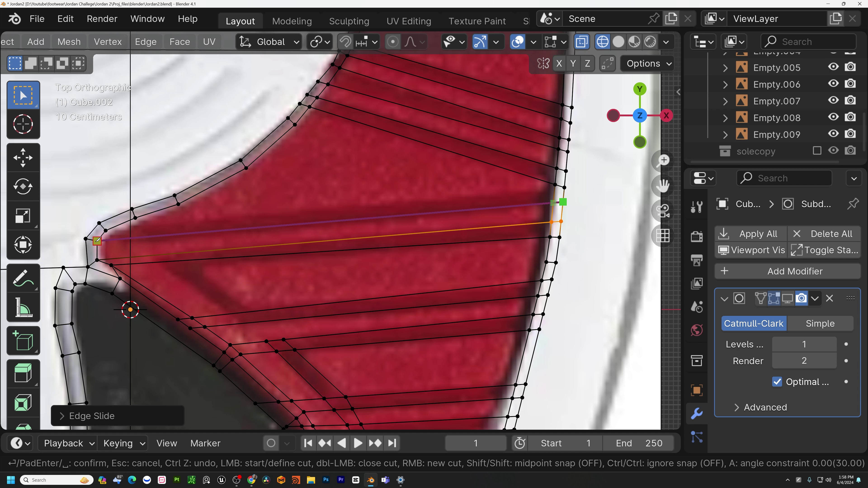
{"action": "left_click", "coordinate": [97, 241]}
{"action": "key", "text": "Return"}
{"action": "left_click", "coordinate": [97, 241]}
{"action": "key", "text": "g"}
{"action": "key", "text": "g"}
{"action": "left_click", "coordinate": [97, 248]}
- Slide the outer end of the lowest slanted line upward and knife-cut the top groove line across to the tread's inner point
{"action": "left_click_drag", "start_coordinate": [545, 176], "coordinate": [571, 192]}
{"action": "key", "text": "g"}
{"action": "key", "text": "g"}
{"action": "left_click", "coordinate": [567, 184]}
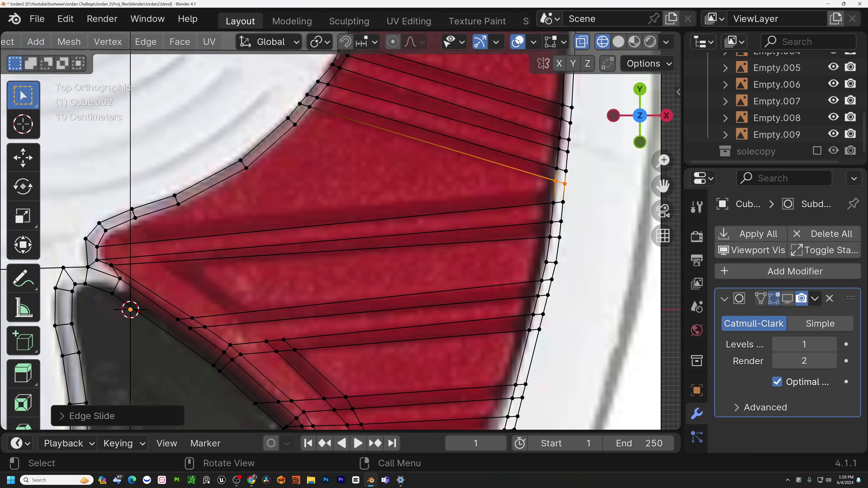
{"action": "key", "text": "k"}
{"action": "left_click", "coordinate": [564, 192]}
{"action": "left_click", "coordinate": [105, 231]}
{"action": "key", "text": "Return"}
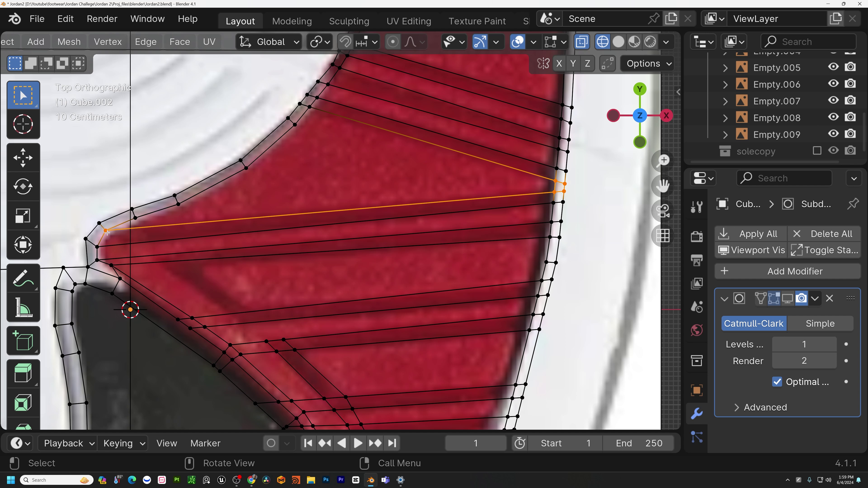
- Connect the diagonal groove's upper end to the inner border vertex above and slide the crossing vertex onto the reference groove
{"action": "left_click", "coordinate": [276, 351]}
{"action": "left_click", "coordinate": [135, 218], "text": "shift"}
{"action": "key", "text": "j"}
{"action": "left_click", "coordinate": [247, 323]}
{"action": "middle_click_drag", "start_coordinate": [279, 302], "coordinate": [305, 282], "text": "shift"}
{"action": "key", "text": "g"}
{"action": "key", "text": "g"}
{"action": "left_click", "coordinate": [262, 293]}
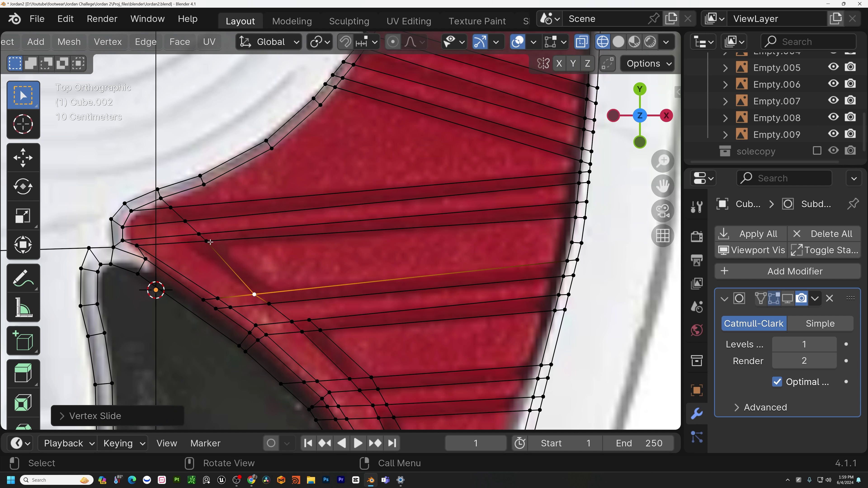
- Slide the remaining vertices of the new diagonal line along their crosswise edges to match the reference groove
{"action": "left_click", "coordinate": [206, 241]}
{"action": "left_click", "coordinate": [198, 235]}
{"action": "left_click", "coordinate": [185, 221]}
{"action": "key", "text": "g"}
{"action": "key", "text": "g"}
{"action": "left_click", "coordinate": [170, 223]}
{"action": "left_click", "coordinate": [170, 208]}
{"action": "left_click", "coordinate": [170, 209]}
{"action": "key", "text": "g"}
{"action": "key", "text": "g"}
{"action": "left_click", "coordinate": [164, 209]}
- Add a loop cut across the inner border strip, slide it beside the diagonal, and connect it to the groove corner below
{"action": "key", "text": "ctrl+r"}
{"action": "double_click", "coordinate": [181, 187]}
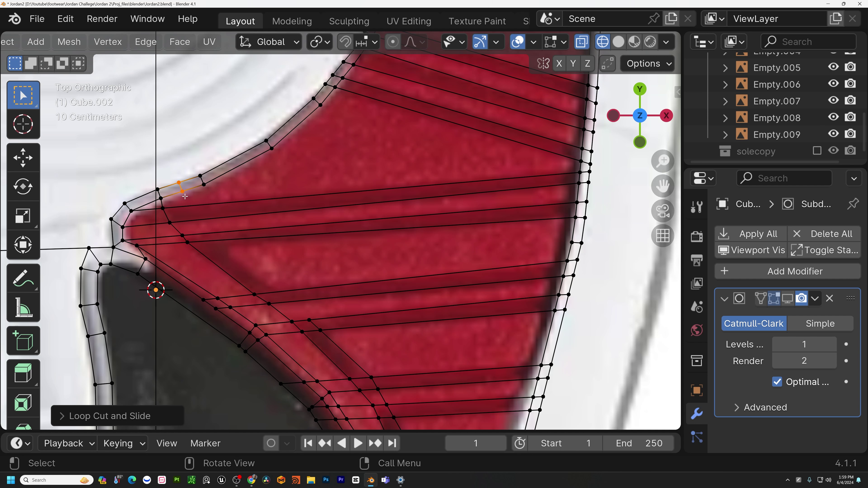
{"action": "left_click", "coordinate": [179, 183]}
{"action": "key", "text": "g"}
{"action": "key", "text": "g"}
{"action": "left_click", "coordinate": [169, 185]}
{"action": "left_click", "coordinate": [311, 323], "text": "shift"}
{"action": "key", "text": "j"}
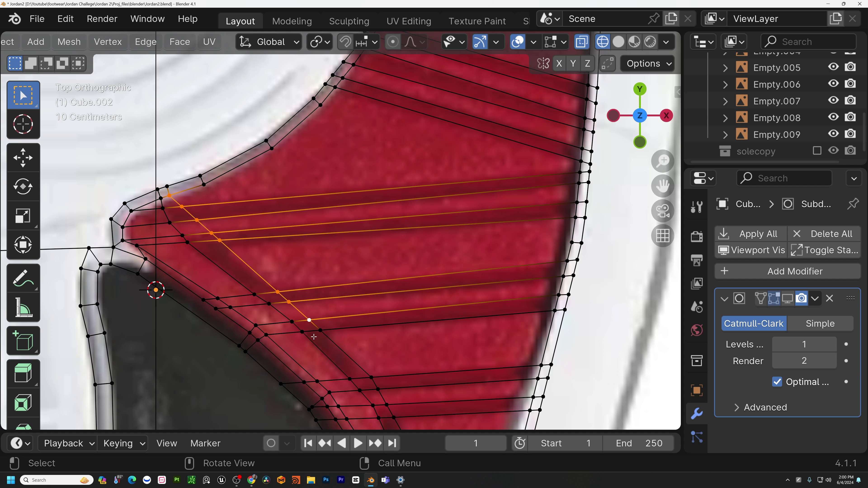
- Slide the second diagonal line's crossing vertices along their crosswise edges to follow the groove's other side
{"action": "left_click", "coordinate": [290, 304]}
{"action": "left_click", "coordinate": [278, 293]}
{"action": "key", "text": "g"}
{"action": "key", "text": "g"}
{"action": "left_click", "coordinate": [273, 293]}
{"action": "left_click", "coordinate": [220, 242]}
{"action": "key", "text": "g"}
{"action": "key", "text": "g"}
{"action": "key", "text": "g"}
{"action": "key", "text": "g"}
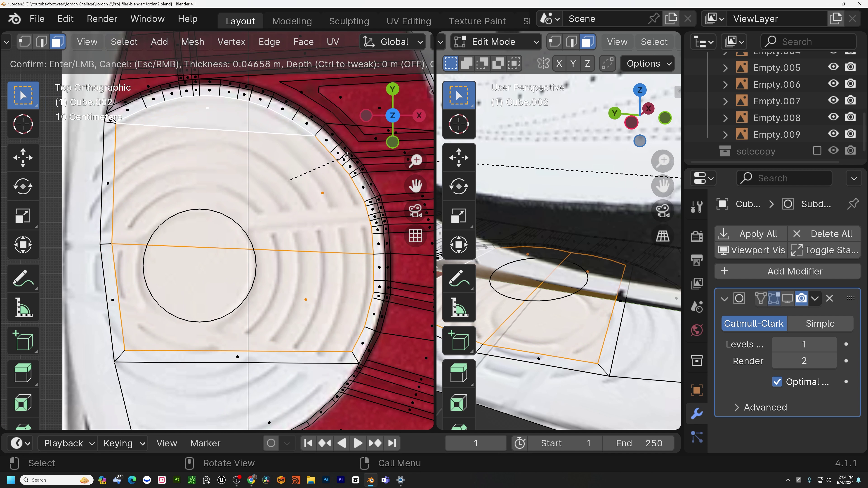
- Inset the faces of the white round area around the pivot circle to form concentric rings inside the red tread's arc
{"action": "left_click", "coordinate": [349, 207]}
{"action": "key", "text": "i"}
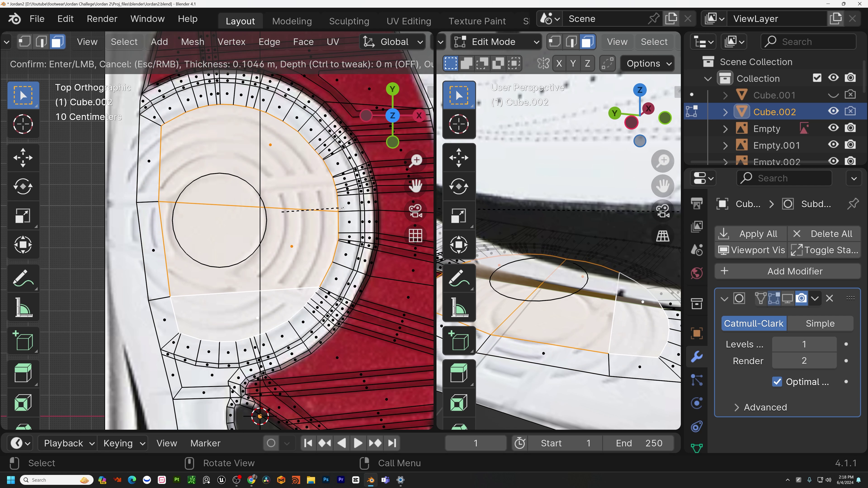
{"action": "left_click", "coordinate": [344, 207]}
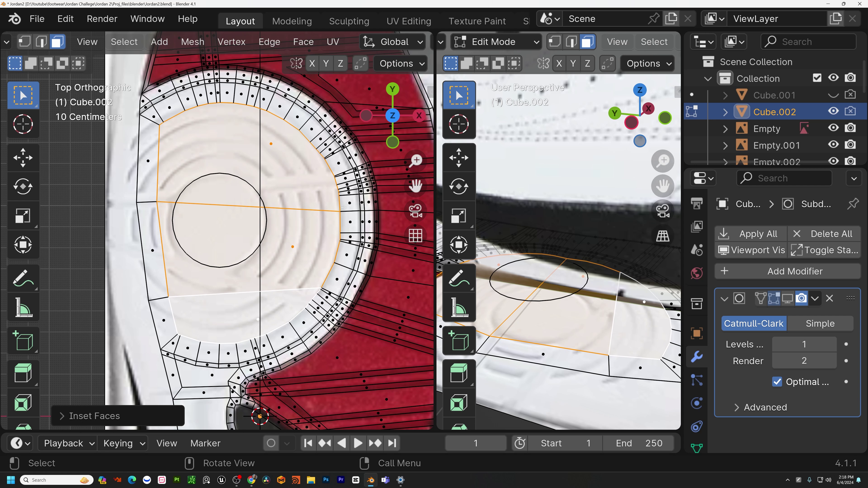
{"action": "key", "text": "i"}
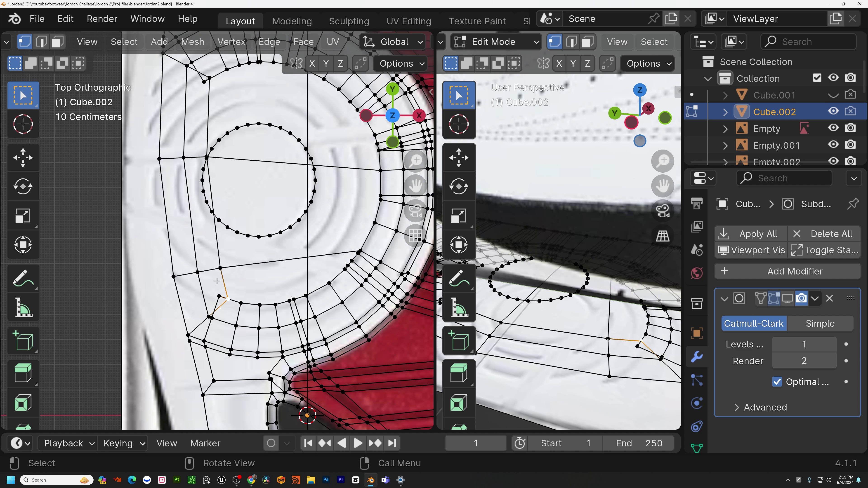
- Dissolve the leftover inset edges running along the white round area's straight outer side
{"action": "key", "text": "2"}
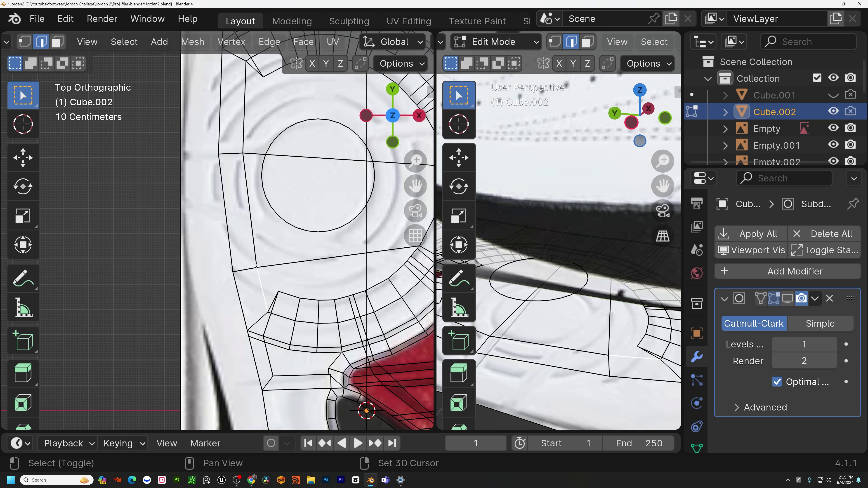
{"action": "middle_click_drag", "start_coordinate": [250, 188], "coordinate": [257, 211], "text": "shift"}
{"action": "key", "text": "x"}
{"action": "left_click", "coordinate": [261, 200]}
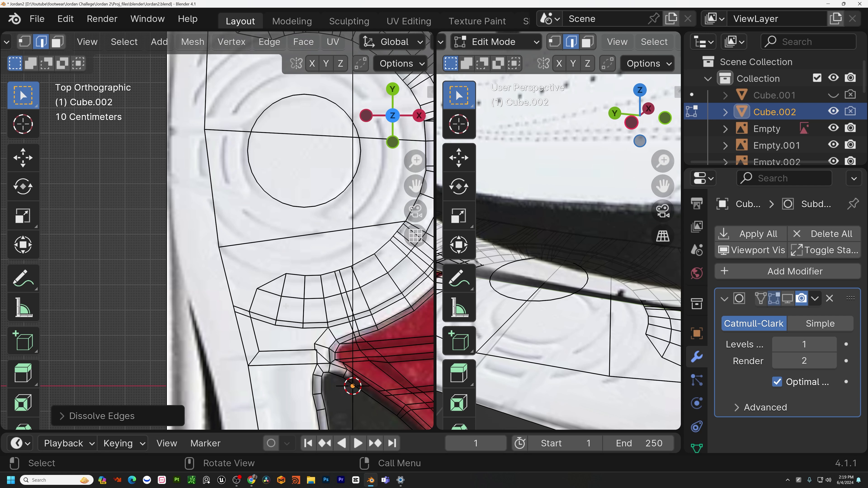
{"action": "key", "text": "k"}
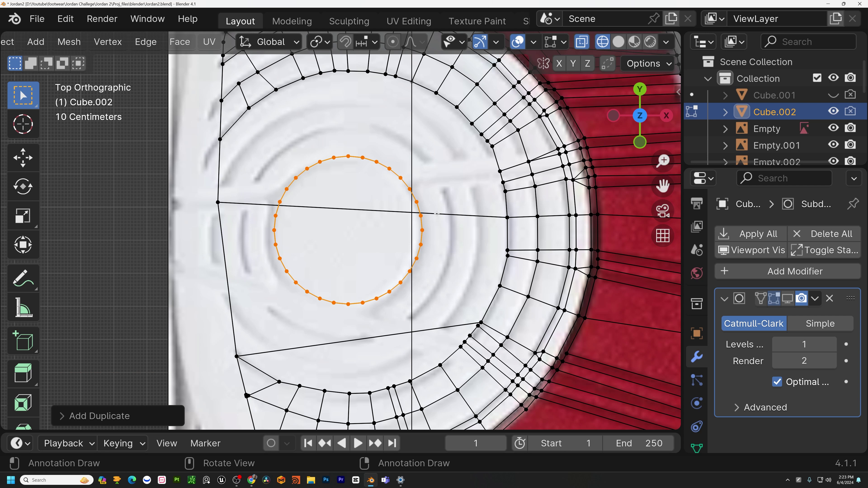
- Duplicate the pivot circle outline repeatedly and scale the copies outward to match the reference's concentric grooves
{"action": "key", "text": "s"}
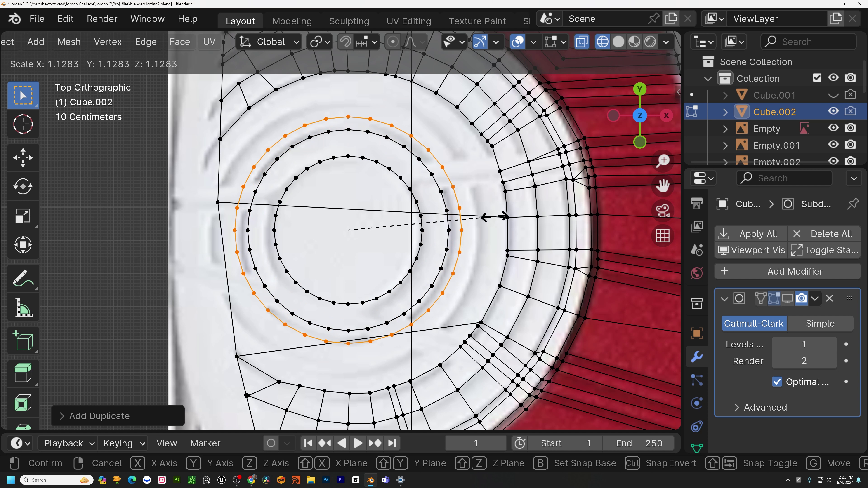
{"action": "left_click", "coordinate": [485, 214]}
{"action": "key", "text": "shift+d"}
{"action": "key", "text": "s"}
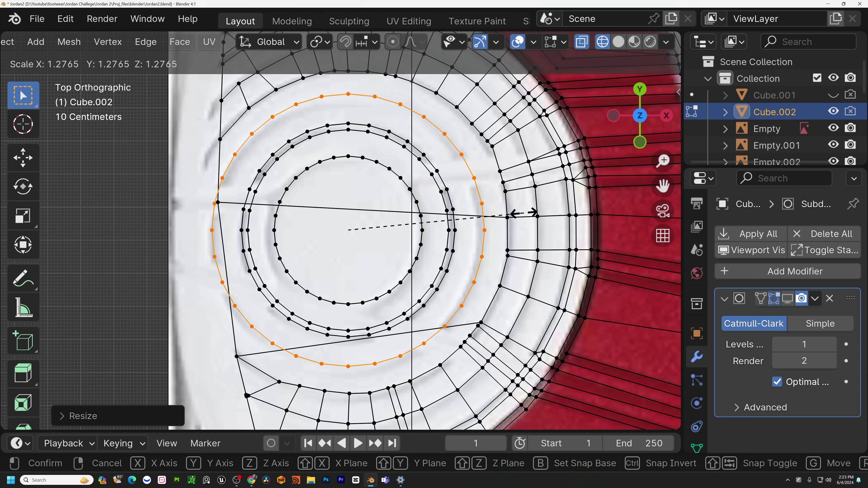
{"action": "left_click", "coordinate": [520, 211]}
{"action": "scroll", "coordinate": [513, 210], "scroll_direction": "down", "scroll_amount": 3}
{"action": "middle_click_drag", "start_coordinate": [513, 210], "coordinate": [486, 209], "text": "shift"}
{"action": "scroll", "coordinate": [486, 209], "scroll_direction": "up", "scroll_amount": 2}
{"action": "key", "text": "shift+d"}
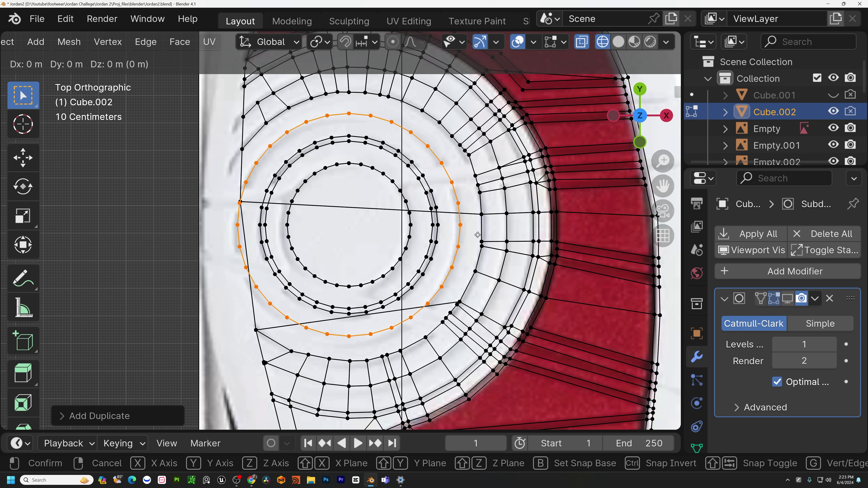
{"action": "key", "text": "s"}
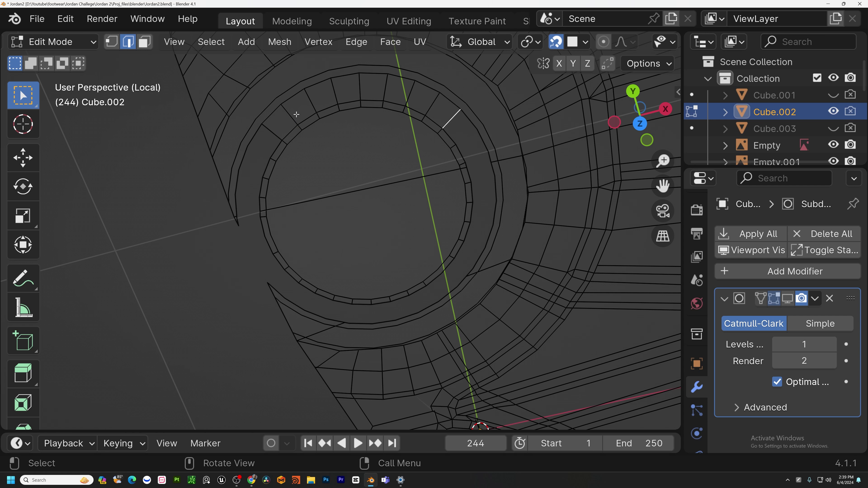
- Remove the short stray edge crossing the narrow ring band around the pivot circle
{"action": "scroll", "coordinate": [537, 254], "scroll_direction": "up", "scroll_amount": 3}
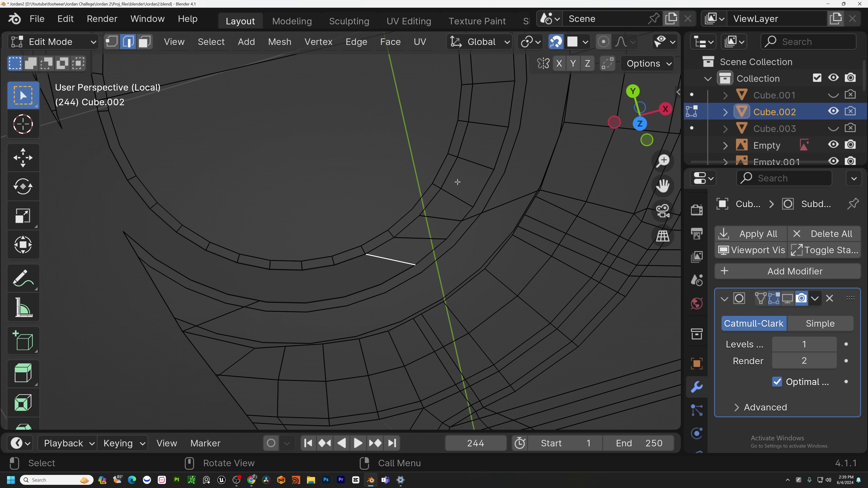
{"action": "key", "text": "1"}
{"action": "scroll", "coordinate": [433, 210], "scroll_direction": "up", "scroll_amount": 1}
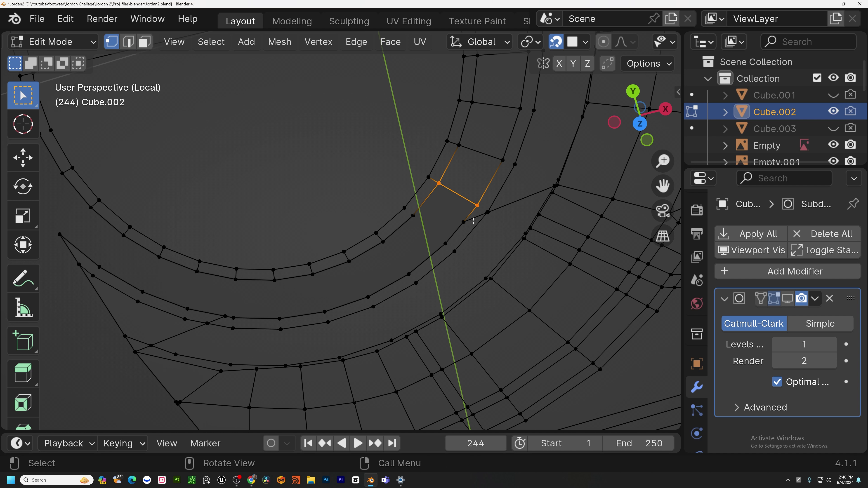
{"action": "key", "text": "2"}
{"action": "key", "text": "x"}
{"action": "key", "text": "Escape"}
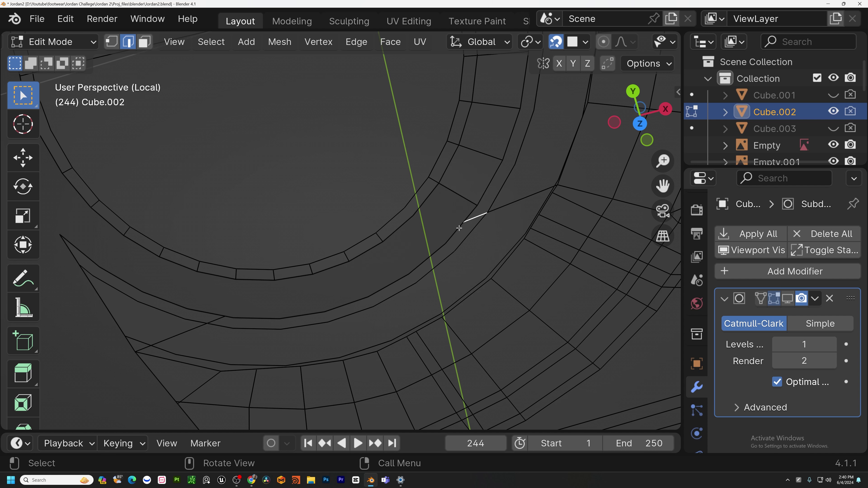
{"action": "key", "text": "x"}
{"action": "key", "text": "5"}
- Fill the gap between the two innermost rings around the pivot circle with faces along the circle's lower arc
{"action": "left_click", "coordinate": [460, 194]}
{"action": "key", "text": "f"}
{"action": "key", "text": "ctrl+z"}
{"action": "middle_click_drag", "start_coordinate": [254, 194], "coordinate": [409, 229], "text": "shift"}
{"action": "left_click", "coordinate": [374, 318]}
{"action": "left_click", "coordinate": [373, 349], "text": "shift"}
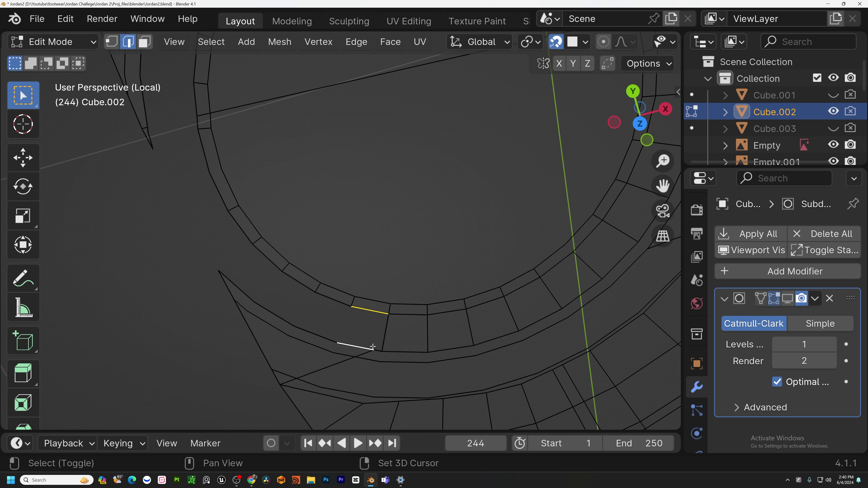
{"action": "key", "text": "f"}
{"action": "left_click", "coordinate": [344, 315]}
{"action": "key", "text": "f"}
{"action": "key", "text": "f"}
{"action": "key", "text": "f"}
{"action": "scroll", "coordinate": [321, 260], "scroll_direction": "down", "scroll_amount": 4}
{"action": "middle_click_drag", "start_coordinate": [306, 226], "coordinate": [329, 330], "text": "shift"}
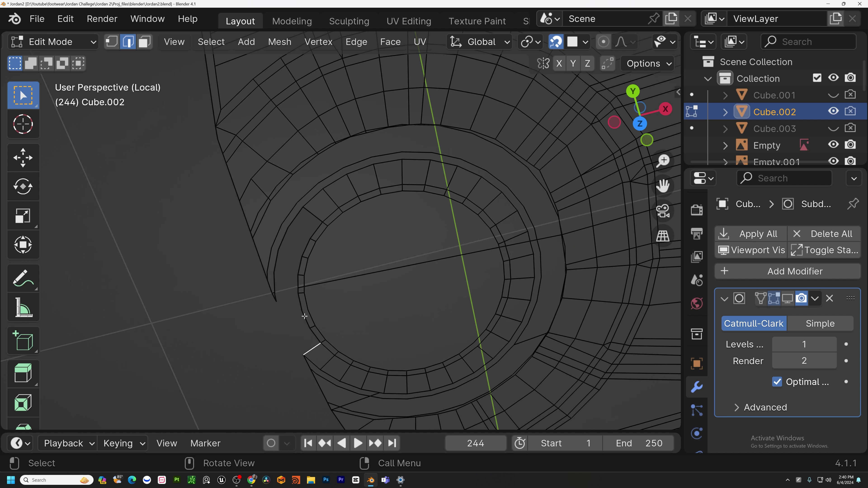
- Continue filling faces between the two innermost rings on the pivot circle's outer side, near the straight sole edge
{"action": "scroll", "coordinate": [295, 303], "scroll_direction": "up", "scroll_amount": 3}
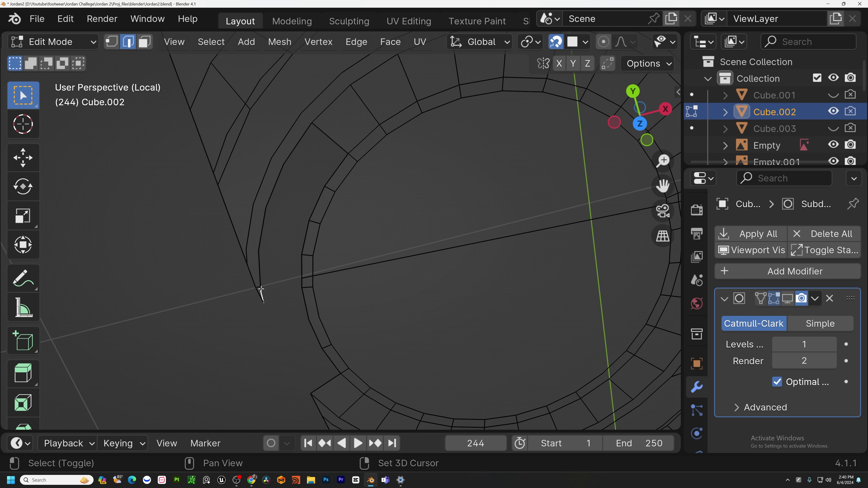
{"action": "left_click", "coordinate": [301, 296], "text": "shift"}
{"action": "key", "text": "f"}
{"action": "left_click", "coordinate": [301, 283]}
{"action": "left_click", "coordinate": [269, 280], "text": "shift"}
{"action": "left_click", "coordinate": [263, 270], "text": "shift"}
{"action": "left_click", "coordinate": [303, 260]}
{"action": "left_click", "coordinate": [255, 259], "text": "shift"}
{"action": "key", "text": "f"}
- Connect the two end vertices across the remaining opening of the innermost ring band at the sole's outer edge
{"action": "scroll", "coordinate": [286, 254], "scroll_direction": "down", "scroll_amount": 5}
{"action": "scroll", "coordinate": [286, 249], "scroll_direction": "up", "scroll_amount": 3}
{"action": "key", "text": "shift+1"}
{"action": "scroll", "coordinate": [248, 318], "scroll_direction": "up", "scroll_amount": 2}
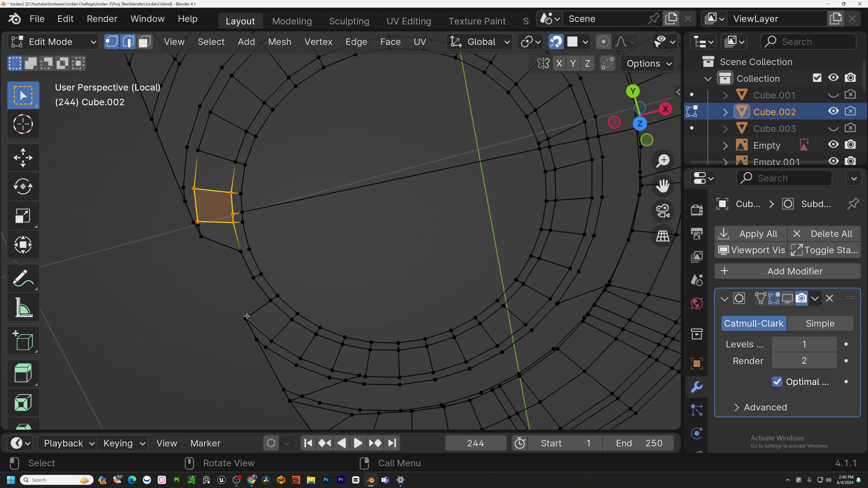
{"action": "left_click", "coordinate": [245, 319]}
{"action": "left_click", "coordinate": [210, 243], "text": "shift"}
{"action": "key", "text": "j"}
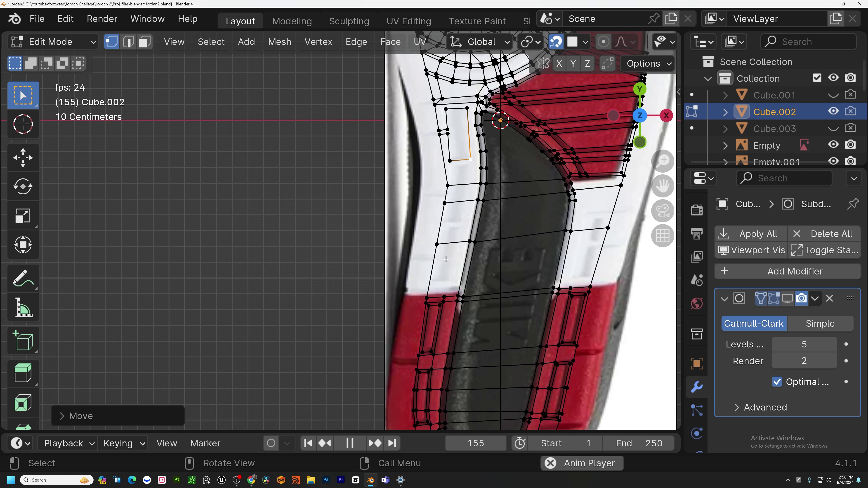
- Knife-cut the lower and middle notched groove outlines into the white midfoot strip below the pivot circle, tracing the reference
{"action": "scroll", "coordinate": [456, 218], "scroll_direction": "up", "scroll_amount": 3}
{"action": "key", "text": "k"}
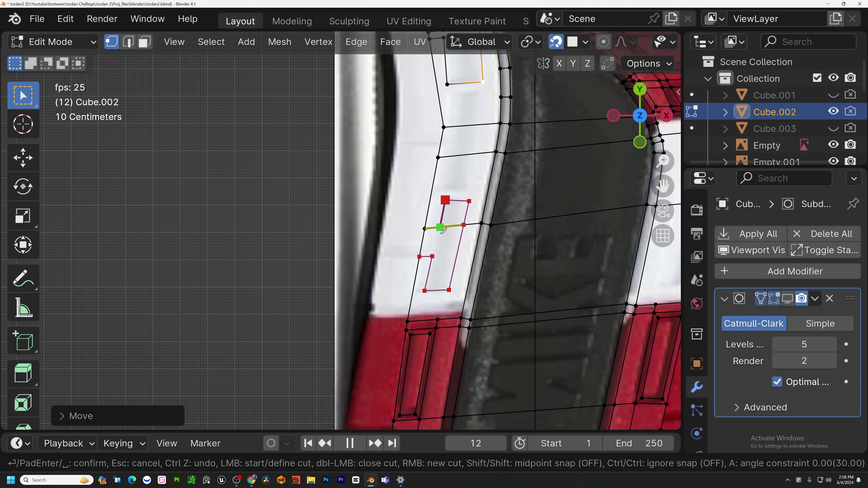
{"action": "scroll", "coordinate": [441, 229], "scroll_direction": "up", "scroll_amount": 3}
{"action": "scroll", "coordinate": [456, 283], "scroll_direction": "down", "scroll_amount": 3}
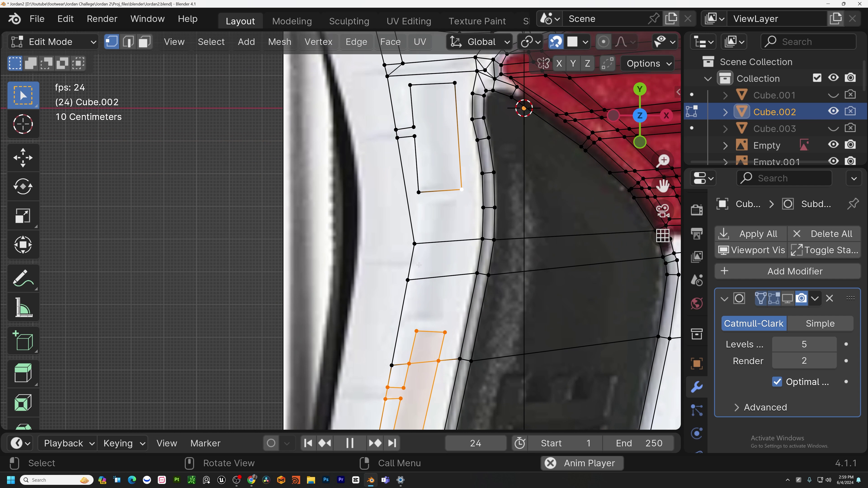
{"action": "key", "text": "k"}
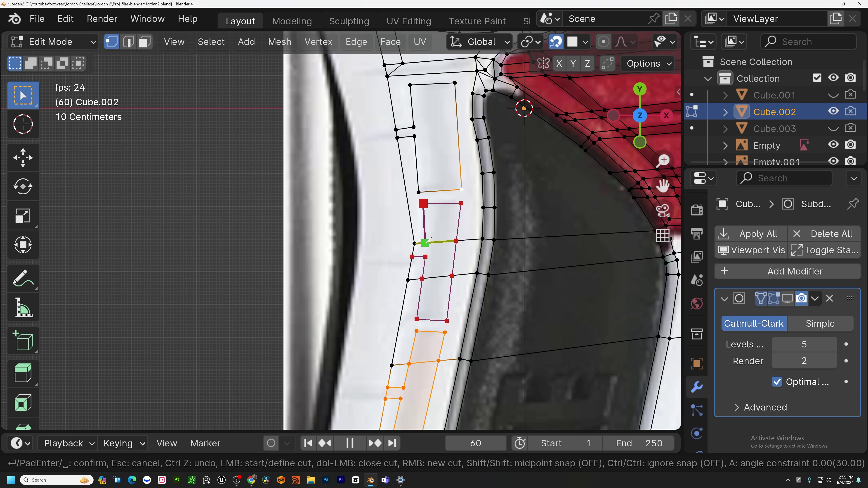
{"action": "key", "text": "Return"}
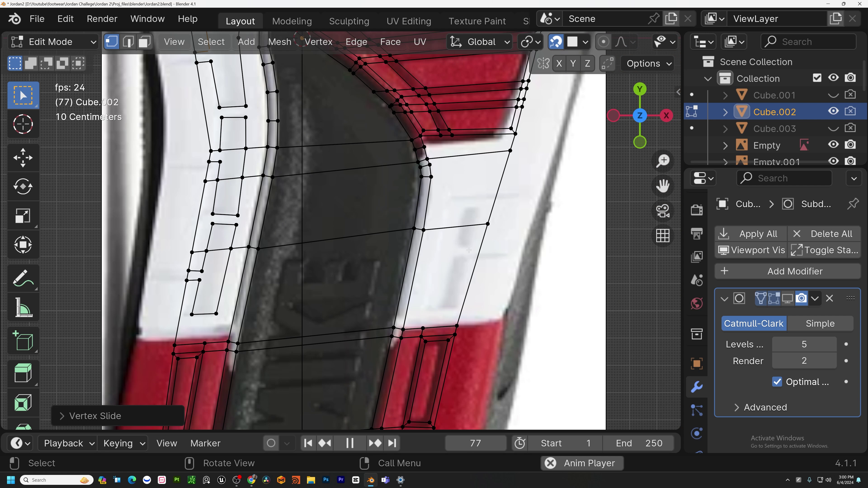
- Knife-cut a notched groove outline into the white midfoot strip on the opposite side of the dark shank
{"action": "key", "text": "k"}
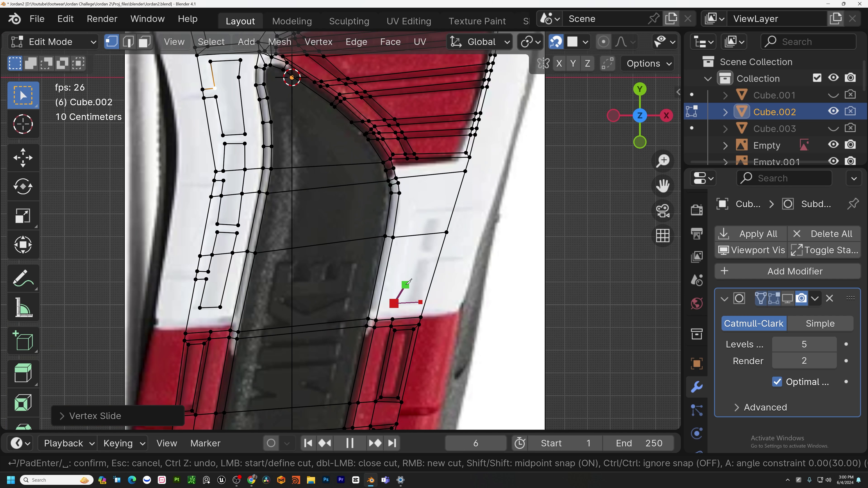
{"action": "left_click", "coordinate": [420, 333]}
{"action": "left_click", "coordinate": [395, 334]}
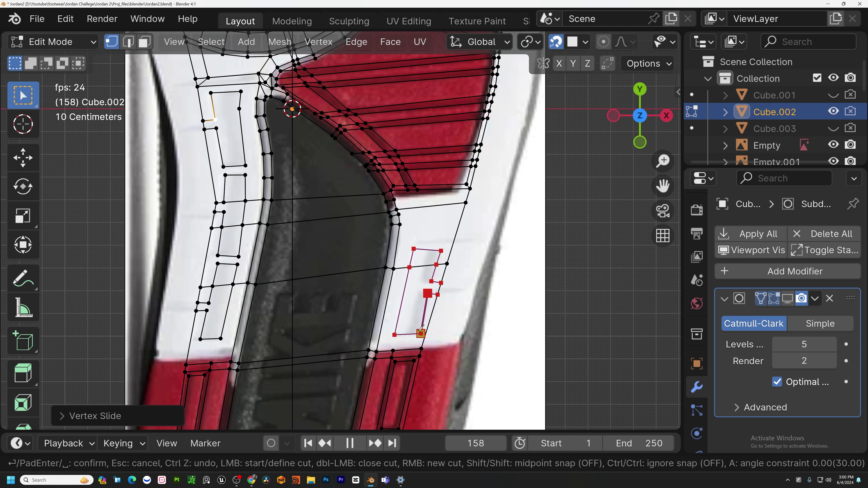
{"action": "key", "text": "Return"}
- Slide the corner vertices of the new notched outline along their edges to align it with the reference groove
{"action": "scroll", "coordinate": [432, 365], "scroll_direction": "up", "scroll_amount": 2}
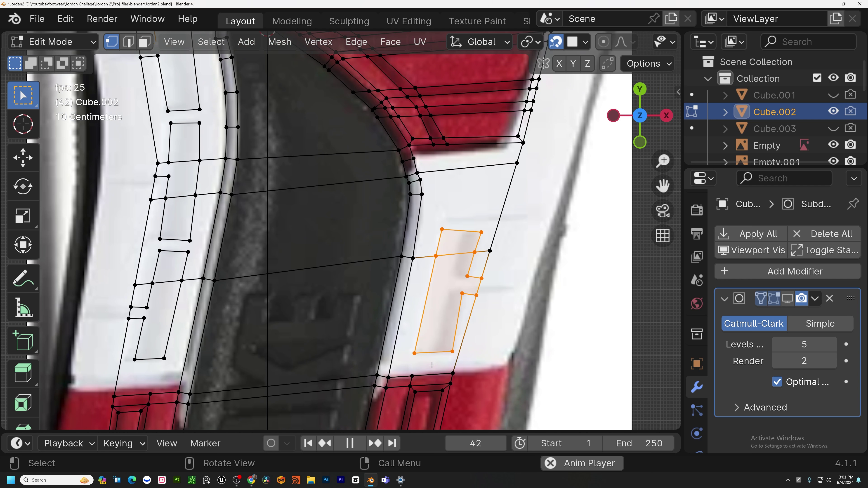
{"action": "key", "text": "g"}
{"action": "key", "text": "g"}
{"action": "left_click", "coordinate": [452, 357]}
{"action": "left_click", "coordinate": [474, 252]}
{"action": "key", "text": "g"}
{"action": "key", "text": "g"}
{"action": "left_click", "coordinate": [469, 250]}
{"action": "left_click", "coordinate": [480, 232]}
{"action": "key", "text": "g"}
{"action": "key", "text": "g"}
{"action": "left_click", "coordinate": [471, 234]}
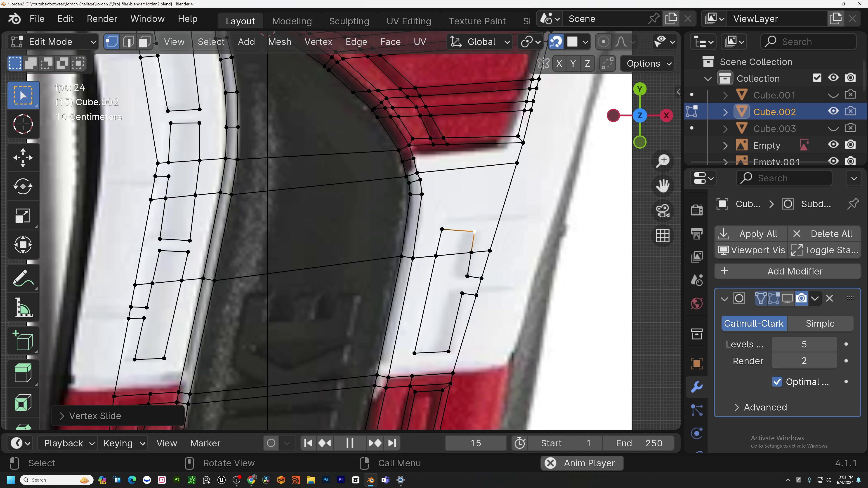
{"action": "left_click", "coordinate": [467, 276]}
{"action": "key", "text": "shift+v"}
{"action": "left_click", "coordinate": [463, 274]}
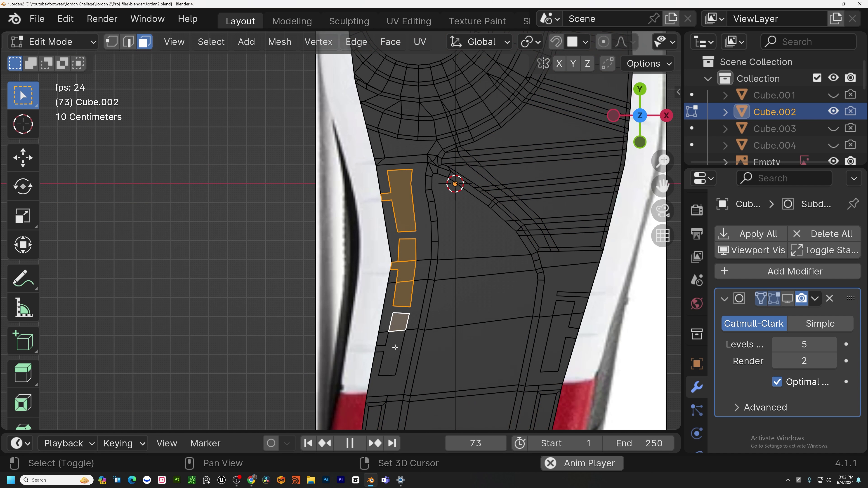
- Add the narrow border strip around the dark shank to the selected groove faces, including its diagonal section beside the red tread
{"action": "left_click", "coordinate": [551, 288], "text": "alt+shift"}
{"action": "scroll", "coordinate": [532, 247], "scroll_direction": "up", "scroll_amount": 5}
{"action": "left_click", "coordinate": [534, 248], "text": "alt+shift"}
{"action": "key", "text": "ctrl+z"}
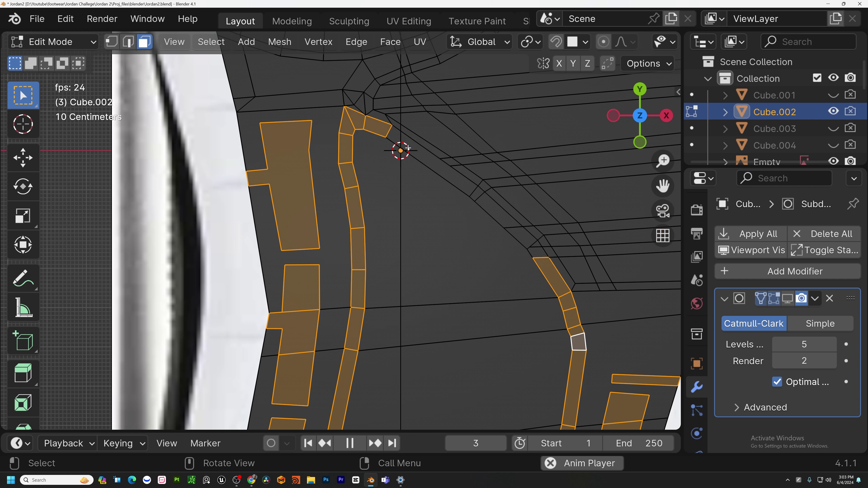
{"action": "left_click", "coordinate": [439, 164], "text": "shift"}
{"action": "left_click", "coordinate": [498, 210], "text": "shift"}
{"action": "left_click", "coordinate": [522, 236], "text": "shift"}
{"action": "left_click", "coordinate": [538, 252], "text": "shift"}
{"action": "scroll", "coordinate": [553, 279], "scroll_direction": "down", "scroll_amount": 7}
{"action": "middle_click_drag", "start_coordinate": [554, 279], "coordinate": [493, 82], "text": "shift"}
{"action": "scroll", "coordinate": [422, 267], "scroll_direction": "up", "scroll_amount": 6}
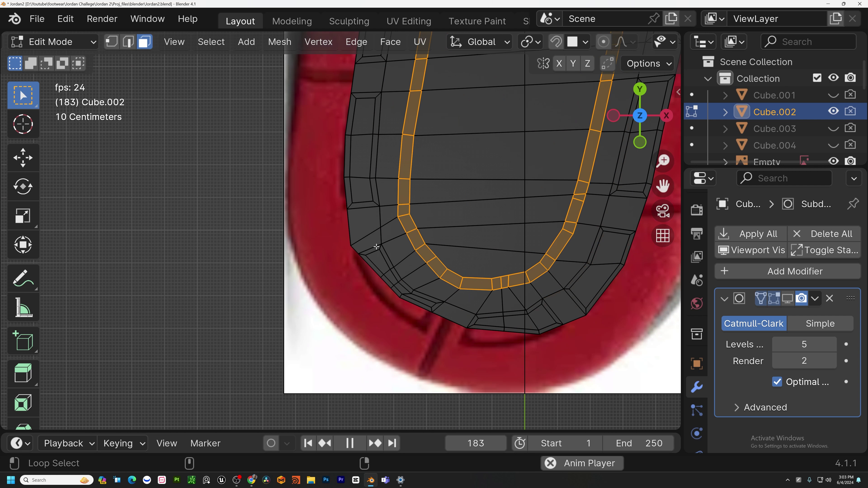
- Add the groove frames around the heel's rectangular tread blocks, on both sides and around the back, to the face selection
{"action": "left_click", "coordinate": [379, 248], "text": "alt+shift"}
{"action": "left_click", "coordinate": [567, 288], "text": "alt+shift"}
{"action": "left_click", "coordinate": [613, 191], "text": "alt+shift"}
{"action": "left_click", "coordinate": [376, 201], "text": "alt+shift"}
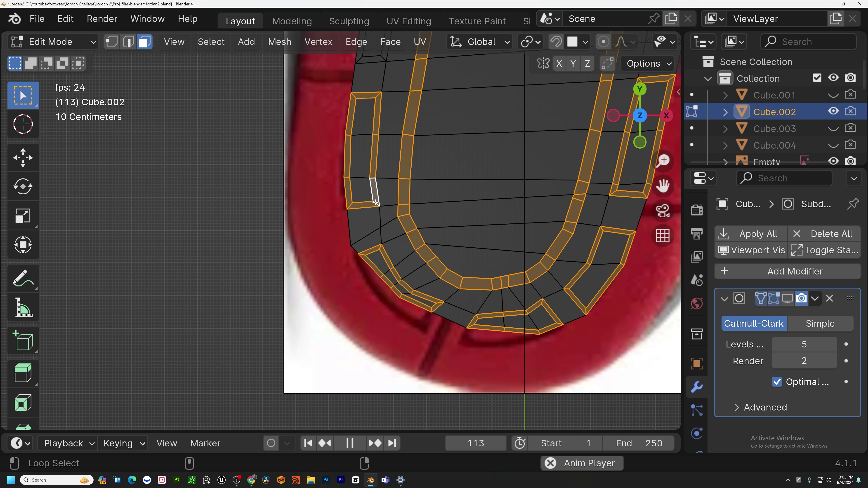
{"action": "middle_click_drag", "start_coordinate": [376, 202], "coordinate": [383, 349], "text": "shift"}
{"action": "left_click", "coordinate": [388, 205], "text": "alt+shift"}
{"action": "middle_click_drag", "start_coordinate": [643, 179], "coordinate": [419, 376], "text": "shift"}
{"action": "left_click", "coordinate": [439, 254], "text": "alt+shift"}
- Add the curved groove band between the pivot circle area and the red forefoot tread to the face selection
{"action": "scroll", "coordinate": [439, 253], "scroll_direction": "down", "scroll_amount": 5}
{"action": "scroll", "coordinate": [431, 232], "scroll_direction": "up", "scroll_amount": 2}
{"action": "middle_click_drag", "start_coordinate": [431, 232], "coordinate": [466, 325], "text": "shift"}
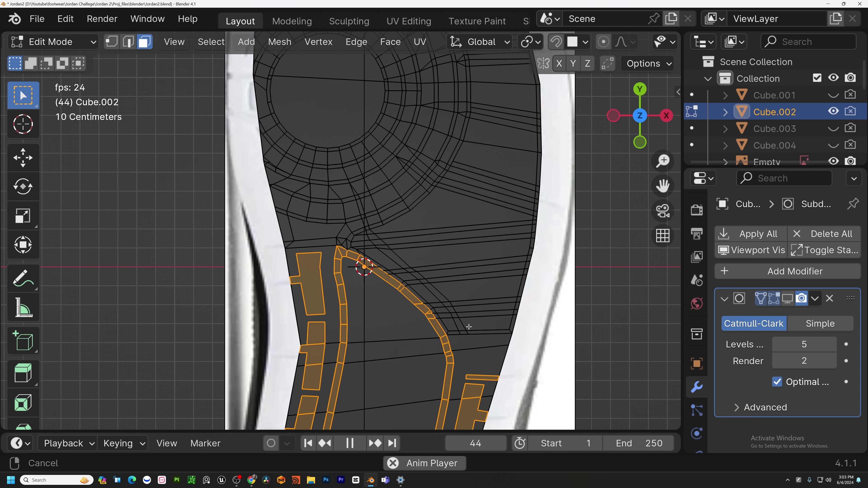
{"action": "left_click", "coordinate": [332, 222], "text": "alt+shift"}
{"action": "key", "text": "ctrl+z"}
{"action": "left_click", "coordinate": [348, 210], "text": "alt+shift"}
{"action": "middle_click_drag", "start_coordinate": [385, 230], "coordinate": [386, 288], "text": "shift"}
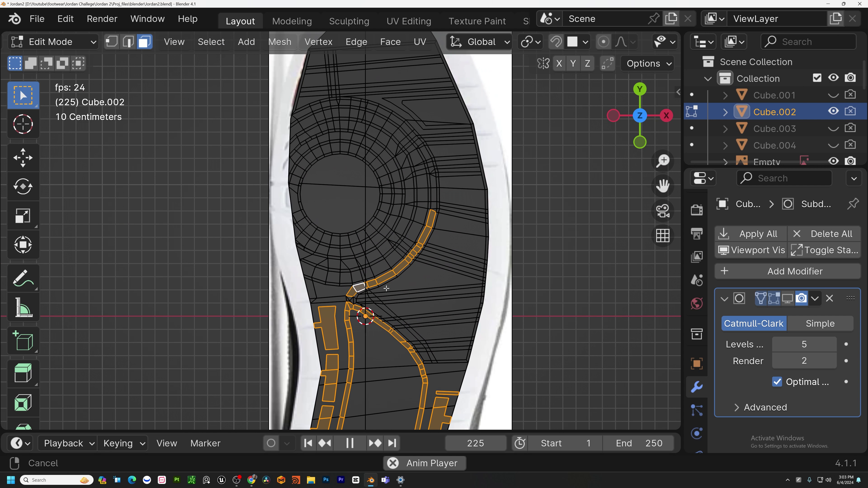
- Add the border grooves around the toe and red forefoot tread, including the arc above the pivot circle, to the selection
{"action": "scroll", "coordinate": [386, 288], "scroll_direction": "up", "scroll_amount": 6}
{"action": "left_click", "coordinate": [336, 284], "text": "alt+shift"}
{"action": "left_click", "coordinate": [336, 285], "text": "alt+shift"}
{"action": "scroll", "coordinate": [348, 280], "scroll_direction": "down", "scroll_amount": 8}
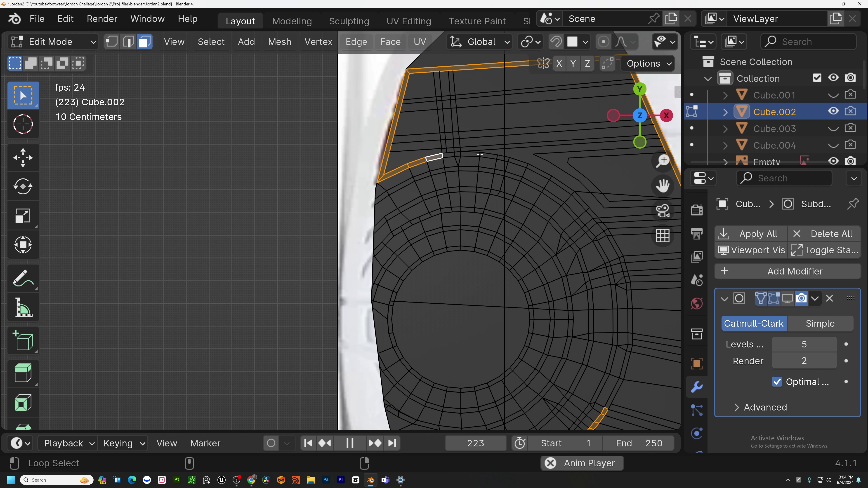
{"action": "left_click", "coordinate": [466, 154], "text": "alt+shift"}
{"action": "scroll", "coordinate": [513, 180], "scroll_direction": "down", "scroll_amount": 4}
{"action": "scroll", "coordinate": [570, 315], "scroll_direction": "up", "scroll_amount": 6}
{"action": "left_click", "coordinate": [522, 234], "text": "alt+shift"}
{"action": "left_click", "coordinate": [523, 233], "text": "alt+shift"}
{"action": "left_click", "coordinate": [548, 171], "text": "shift"}
{"action": "left_click", "coordinate": [556, 137], "text": "shift"}
{"action": "scroll", "coordinate": [555, 140], "scroll_direction": "down", "scroll_amount": 4}
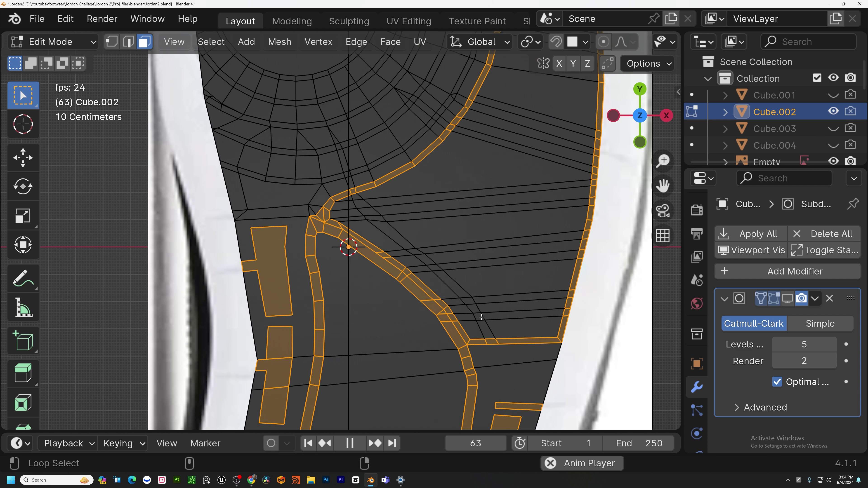
- Add the diagonal groove and the cross grooves of the red tread section next to the shank to the selection
{"action": "scroll", "coordinate": [481, 317], "scroll_direction": "up", "scroll_amount": 2}
{"action": "left_click", "coordinate": [482, 316], "text": "shift"}
{"action": "left_click", "coordinate": [475, 316], "text": "shift"}
{"action": "left_click", "coordinate": [489, 334], "text": "shift"}
{"action": "left_click", "coordinate": [471, 292], "text": "shift"}
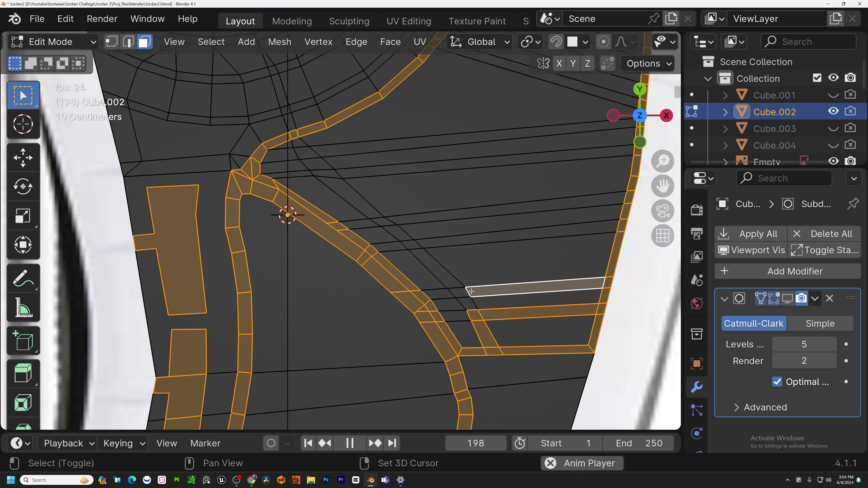
{"action": "left_click", "coordinate": [459, 291], "text": "shift"}
{"action": "left_click", "coordinate": [442, 271], "text": "shift"}
{"action": "left_click", "coordinate": [411, 245], "text": "shift"}
{"action": "left_click", "coordinate": [383, 222], "text": "shift"}
{"action": "left_click", "coordinate": [360, 201], "text": "shift"}
{"action": "left_click", "coordinate": [326, 173], "text": "shift"}
{"action": "left_click", "coordinate": [349, 173], "text": "shift"}
{"action": "middle_click_drag", "start_coordinate": [366, 183], "coordinate": [379, 298], "text": "shift"}
{"action": "left_click", "coordinate": [315, 266], "text": "shift"}
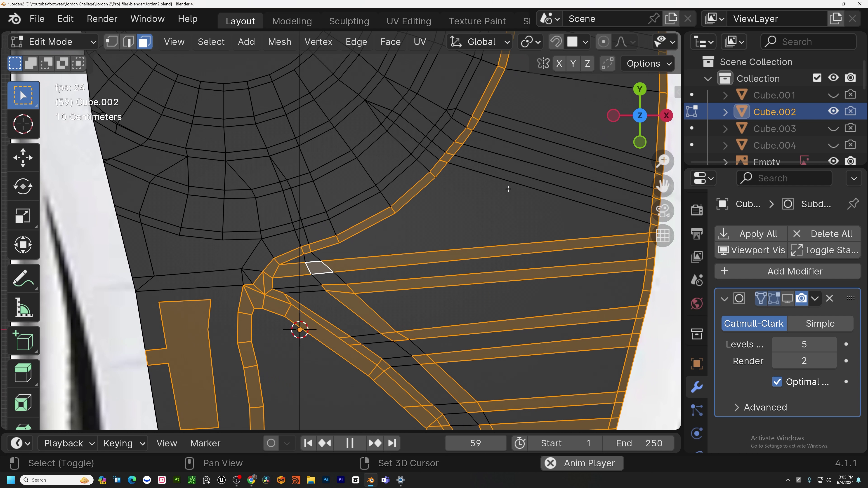
- Add the cross-groove strips between the pivot circle's outer arc and the forefoot's outer edge to the selection
{"action": "left_click", "coordinate": [528, 183], "text": "shift"}
{"action": "left_click", "coordinate": [544, 159], "text": "shift"}
{"action": "left_click", "coordinate": [556, 140], "text": "shift"}
{"action": "middle_click_drag", "start_coordinate": [559, 137], "coordinate": [462, 327], "text": "shift"}
{"action": "left_click", "coordinate": [489, 218], "text": "shift"}
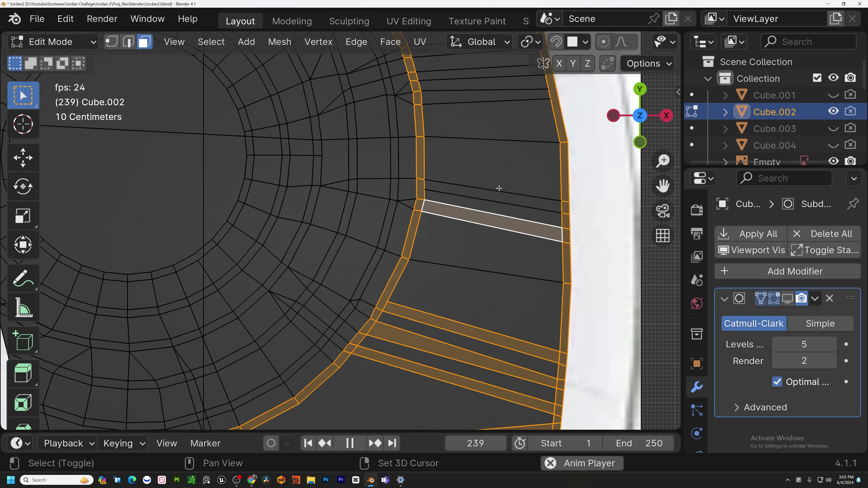
{"action": "left_click", "coordinate": [498, 188], "text": "shift"}
{"action": "key", "text": "ctrl+z"}
{"action": "middle_click_drag", "start_coordinate": [494, 194], "coordinate": [500, 248], "text": "shift"}
{"action": "scroll", "coordinate": [485, 240], "scroll_direction": "down", "scroll_amount": 2}
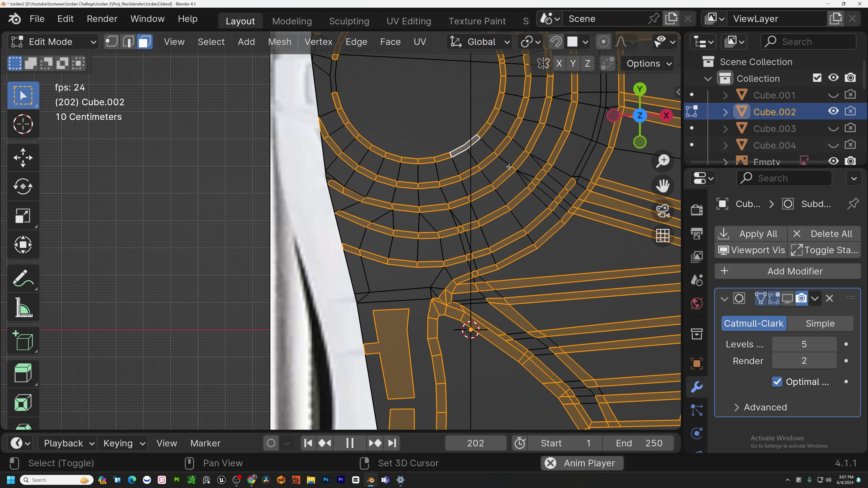
- Extrude all the selected groove faces to form the recessed tread pattern on the outsole
{"action": "middle_click_drag", "start_coordinate": [509, 166], "coordinate": [548, 372], "text": "shift"}
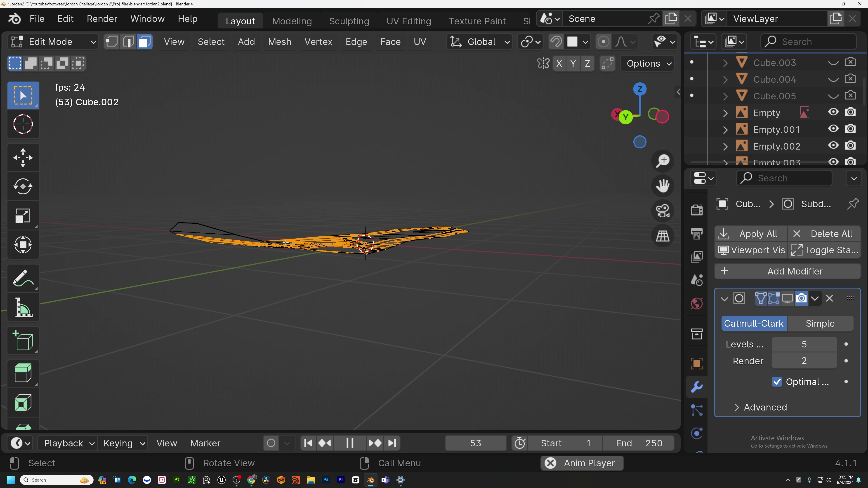
{"action": "middle_click_drag", "start_coordinate": [285, 243], "coordinate": [460, 222]}
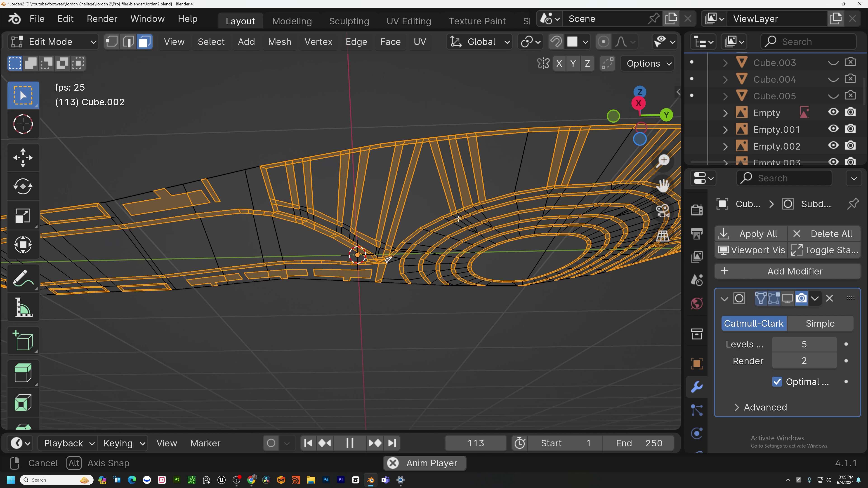
{"action": "key", "text": "e"}
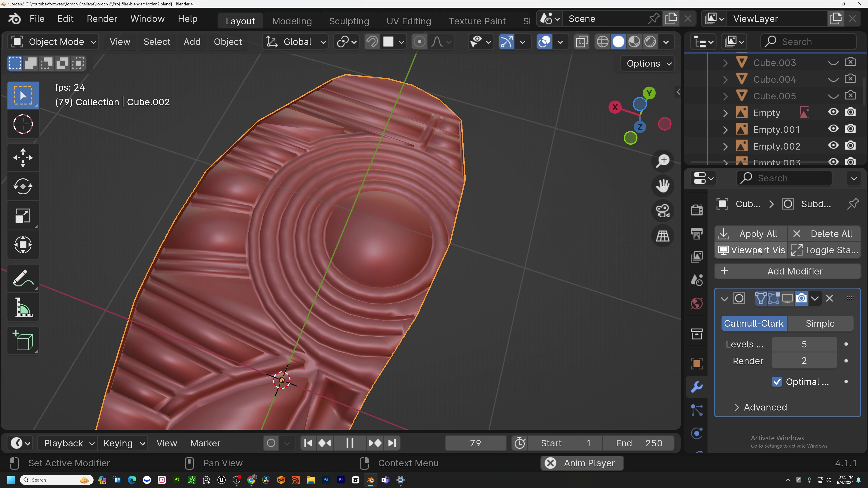
- Toggle the outsole modifiers' viewport visibility and extrude the selected outsole faces
{"action": "left_click", "coordinate": [759, 251]}
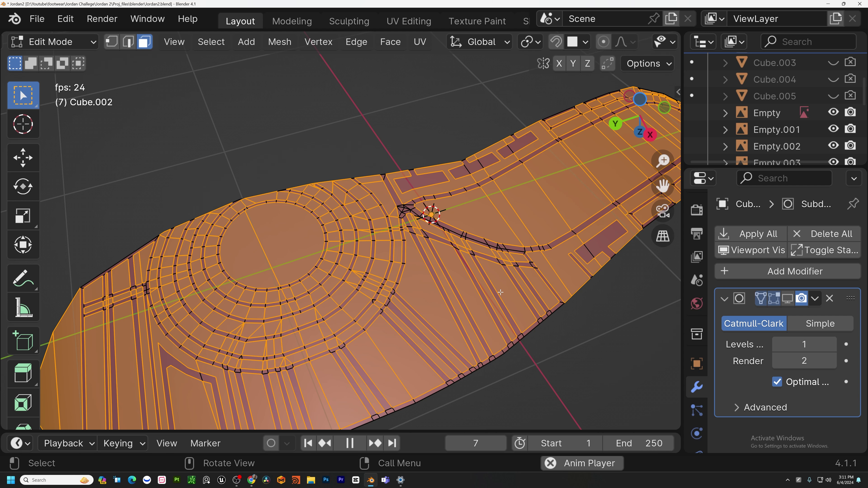
{"action": "key", "text": "e"}
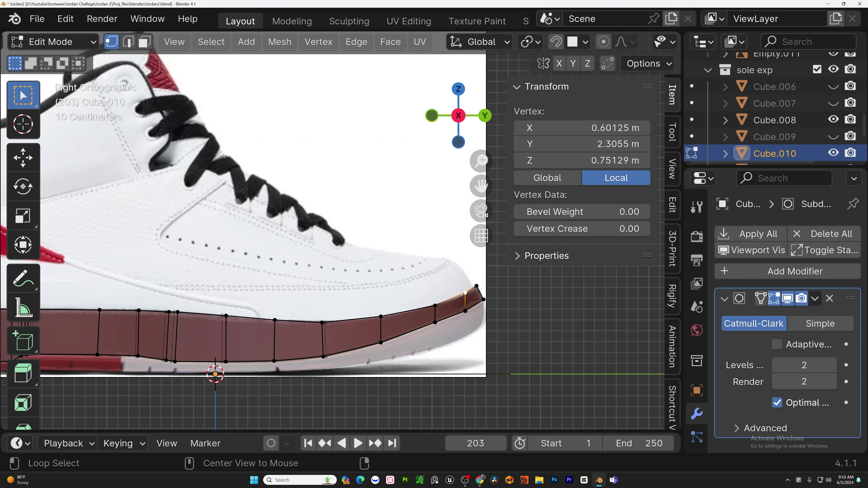
- Slide the lower edge loop of the midsole wall close to its bottom edge
{"action": "left_click", "coordinate": [359, 338], "text": "alt"}
{"action": "middle_click_drag", "start_coordinate": [362, 321], "coordinate": [382, 300]}
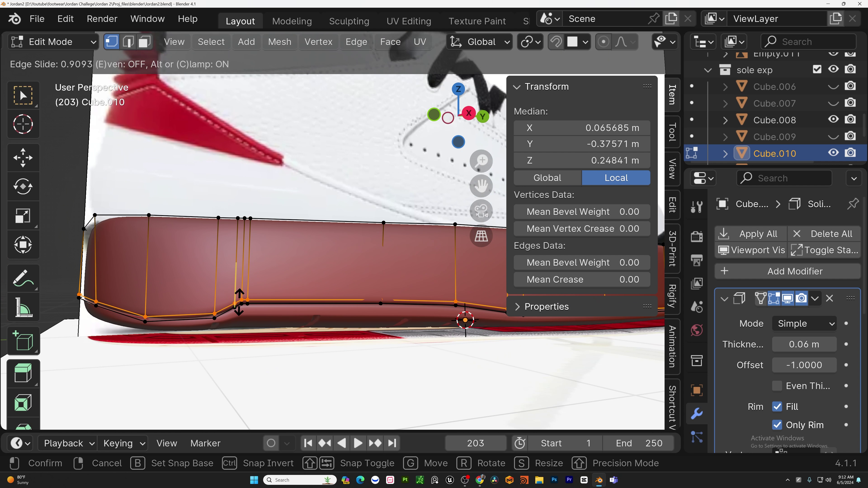
{"action": "left_click", "coordinate": [238, 294]}
- Extrude the separated midsole rim loop upward about 0.86 m along Z and flatten its top by scaling Z to 0
{"action": "right_click", "coordinate": [420, 291]}
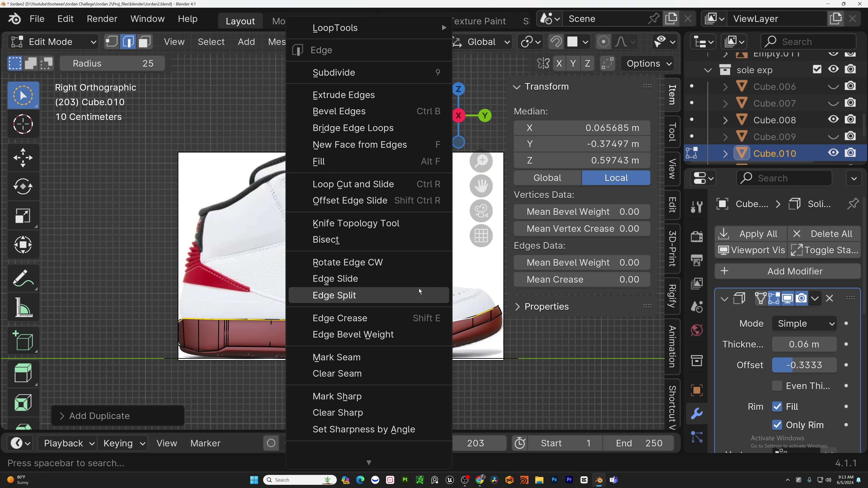
{"action": "key", "text": "Escape"}
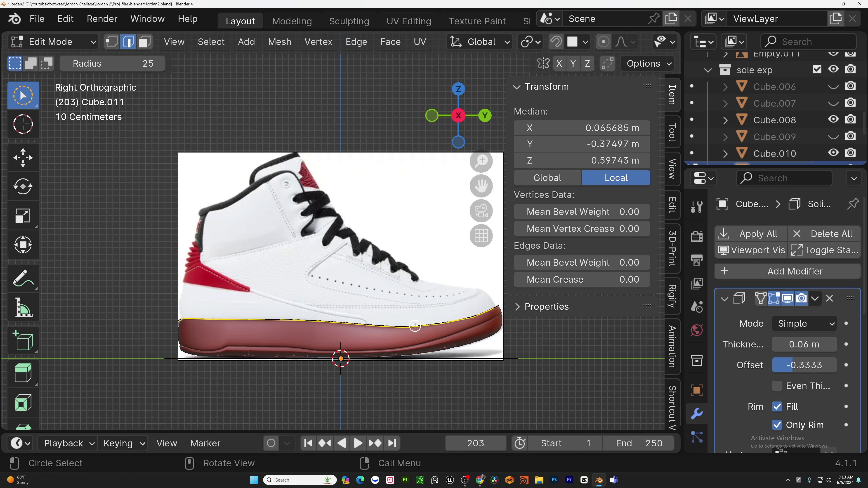
{"action": "key", "text": "e"}
{"action": "key", "text": "x"}
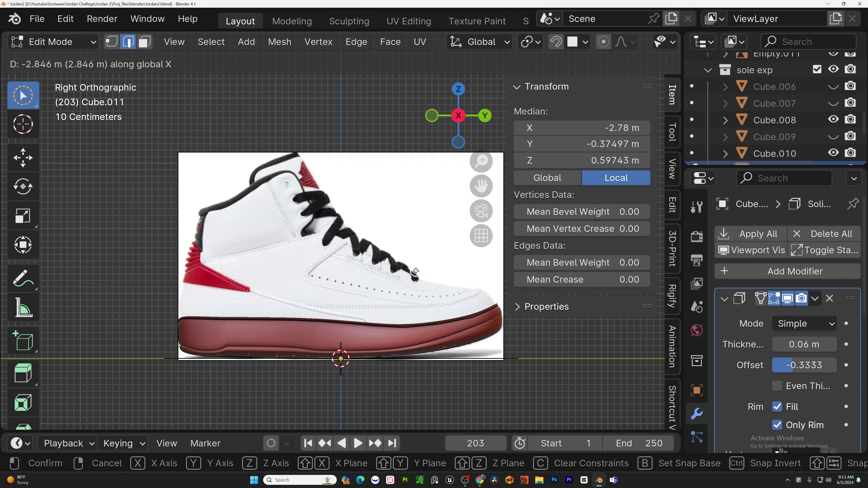
{"action": "key", "text": "z"}
{"action": "left_click", "coordinate": [416, 270]}
{"action": "key", "text": "s"}
{"action": "key", "text": "z"}
{"action": "key", "text": "0"}
{"action": "left_click", "coordinate": [479, 280]}
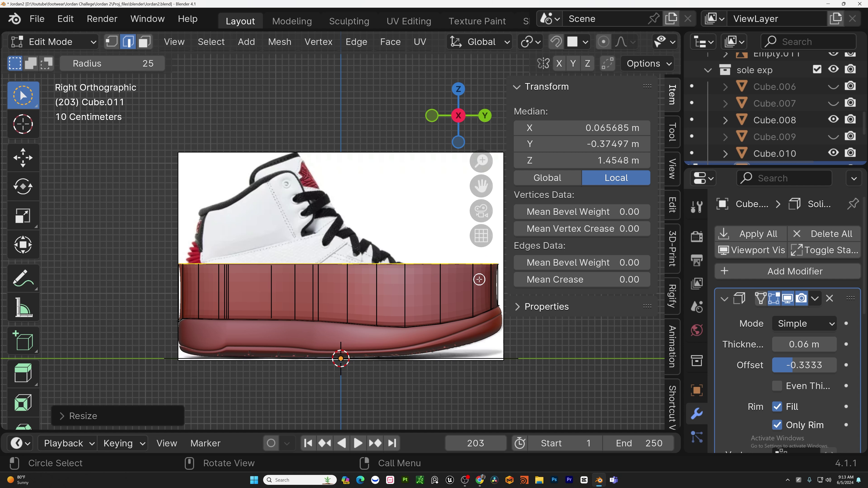
- Lower the top-edge vertices around the toe of the upper to follow the reference shoe's toe box outline
{"action": "key", "text": "1"}
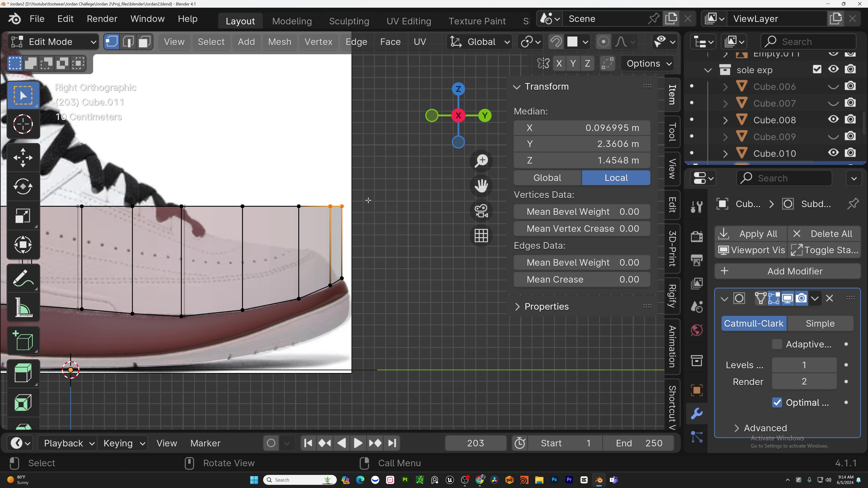
{"action": "key", "text": "g"}
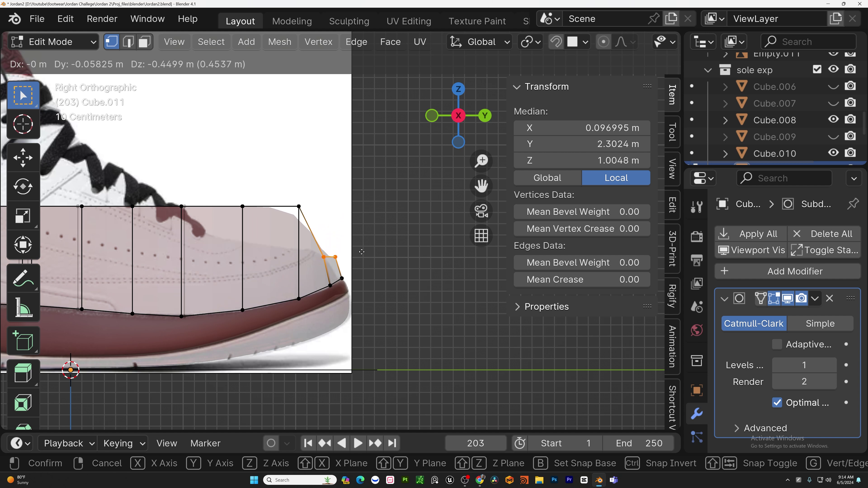
{"action": "left_click", "coordinate": [363, 250]}
{"action": "left_click", "coordinate": [294, 203]}
{"action": "key", "text": "g"}
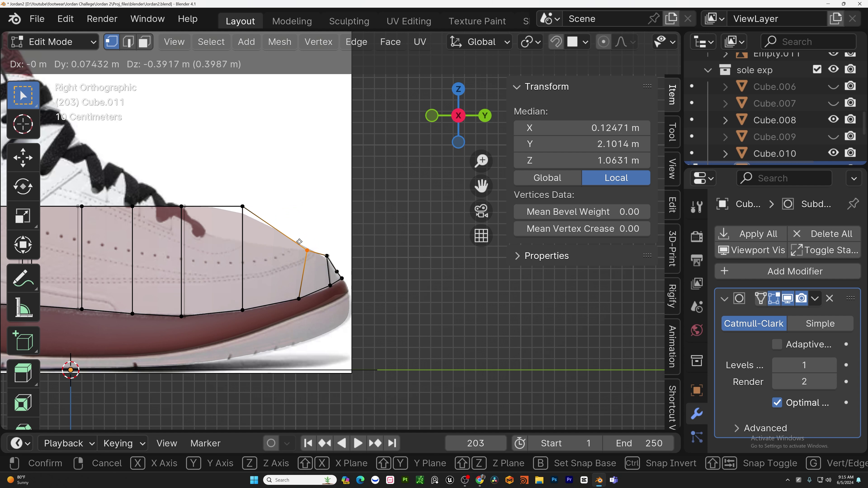
{"action": "left_click", "coordinate": [295, 240]}
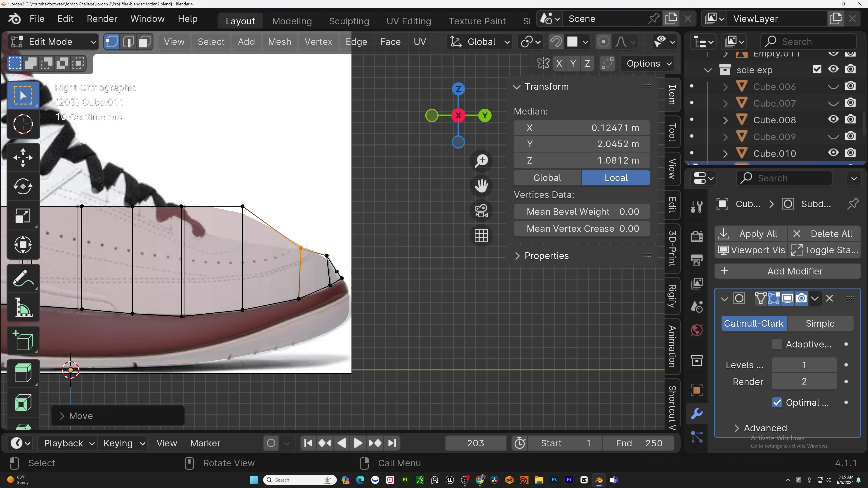
{"action": "left_click", "coordinate": [327, 255]}
{"action": "key", "text": "g"}
{"action": "left_click", "coordinate": [312, 246]}
{"action": "middle_click_drag", "start_coordinate": [312, 246], "coordinate": [384, 255], "text": "shift"}
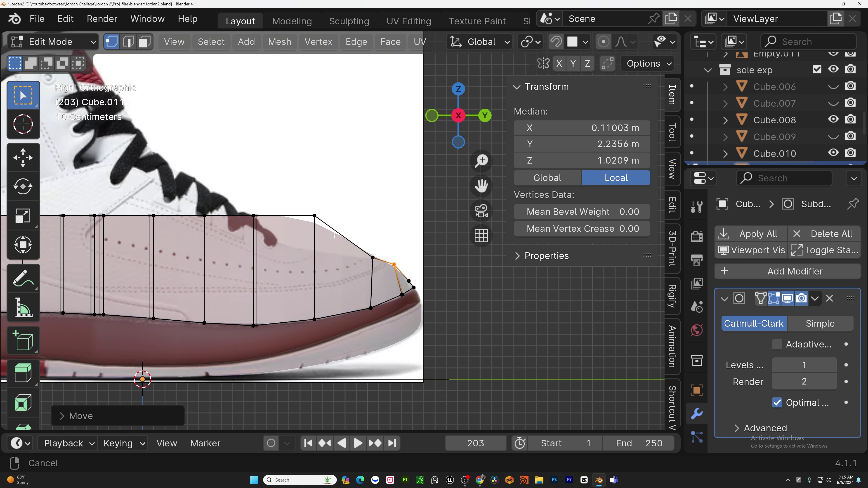
- Reposition the top vertices behind the toe box so the forefoot edge follows the slope beneath the lower laces
{"action": "left_click", "coordinate": [314, 216]}
{"action": "middle_click_drag", "start_coordinate": [316, 221], "coordinate": [364, 242], "text": "shift"}
{"action": "key", "text": "g"}
{"action": "left_click", "coordinate": [361, 255]}
{"action": "left_click_drag", "start_coordinate": [364, 242], "coordinate": [328, 204], "text": "shift"}
{"action": "key", "text": "g"}
{"action": "left_click", "coordinate": [334, 218]}
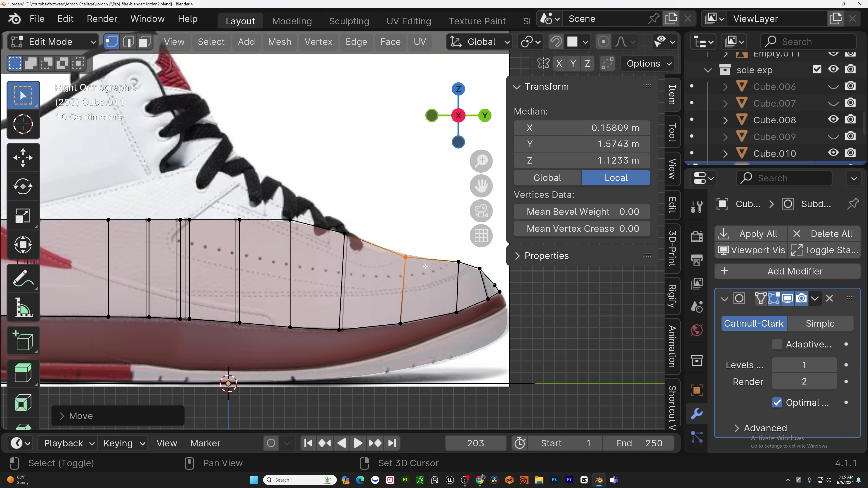
{"action": "middle_click_drag", "start_coordinate": [354, 243], "coordinate": [378, 239], "text": "shift"}
{"action": "key", "text": "g"}
{"action": "left_click", "coordinate": [354, 213]}
- Raise the top vertices along the instep to match the reference's lace line up to the ankle bend
{"action": "left_click_drag", "start_coordinate": [379, 242], "coordinate": [297, 232]}
{"action": "key", "text": "g"}
{"action": "left_click", "coordinate": [301, 208]}
{"action": "left_click_drag", "start_coordinate": [281, 198], "coordinate": [232, 236]}
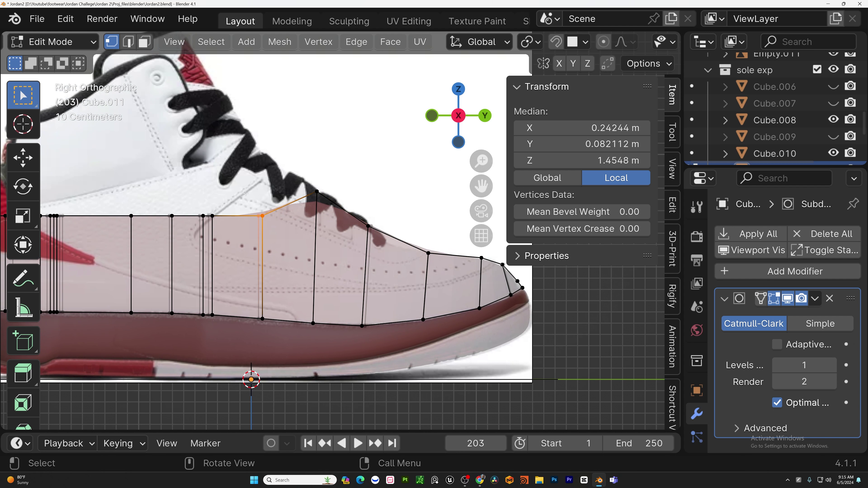
{"action": "key", "text": "g"}
{"action": "middle_click_drag", "start_coordinate": [227, 181], "coordinate": [295, 218], "text": "shift"}
{"action": "left_click_drag", "start_coordinate": [258, 236], "coordinate": [316, 274]}
{"action": "key", "text": "g"}
{"action": "left_click", "coordinate": [340, 211]}
- Raise the rear top vertices to the collar's front peak and along the collar line toward the heel
{"action": "left_click_drag", "start_coordinate": [222, 272], "coordinate": [246, 234]}
{"action": "key", "text": "g"}
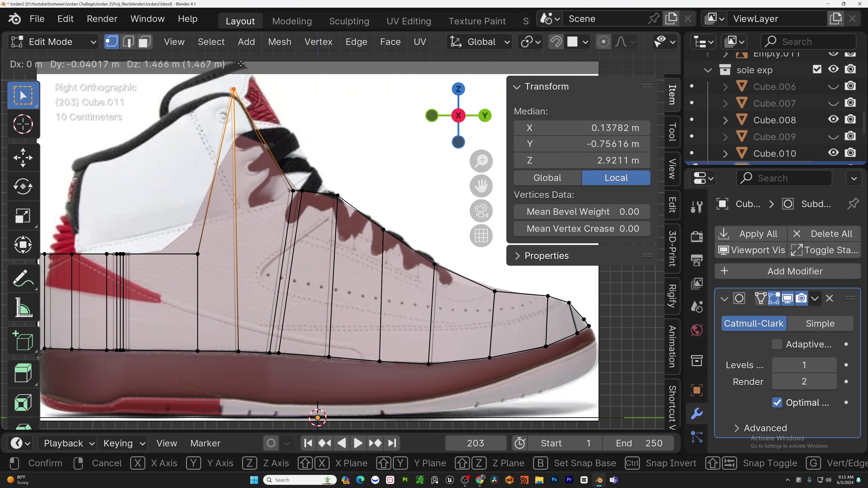
{"action": "left_click", "coordinate": [243, 78]}
{"action": "middle_click_drag", "start_coordinate": [148, 317], "coordinate": [300, 354], "text": "shift"}
{"action": "key", "text": "g"}
{"action": "left_click", "coordinate": [308, 338]}
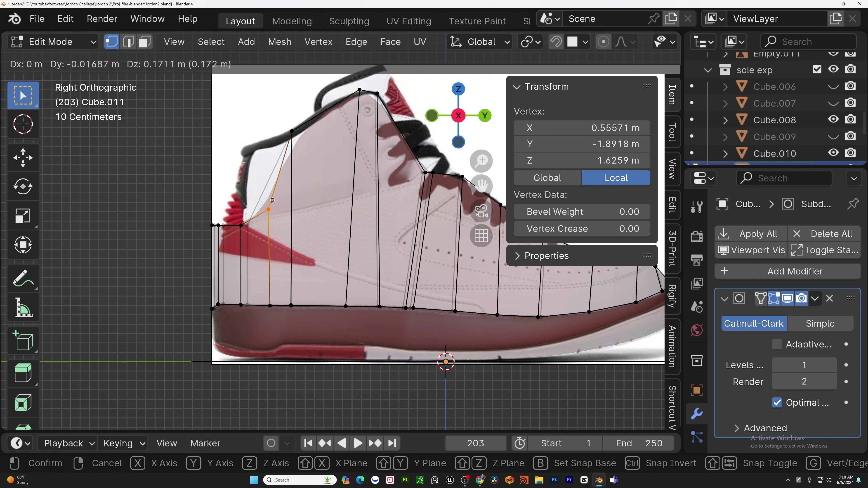
{"action": "left_click", "coordinate": [271, 168]}
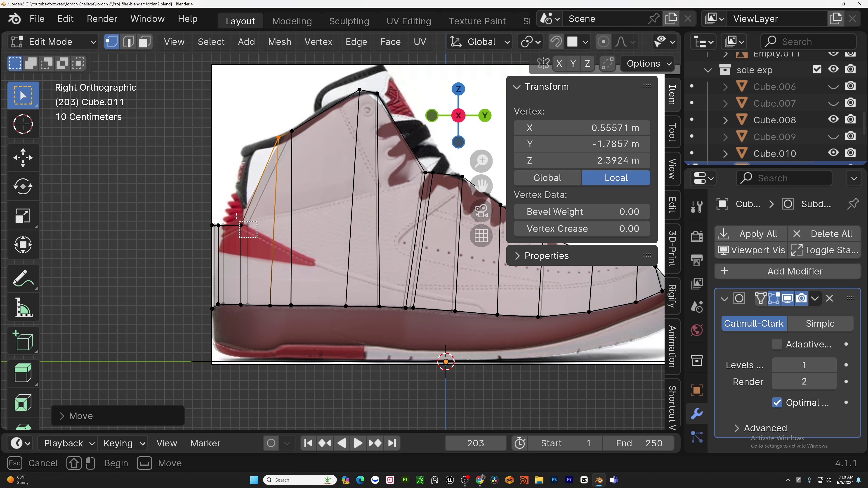
{"action": "left_click", "coordinate": [241, 224]}
{"action": "key", "text": "g"}
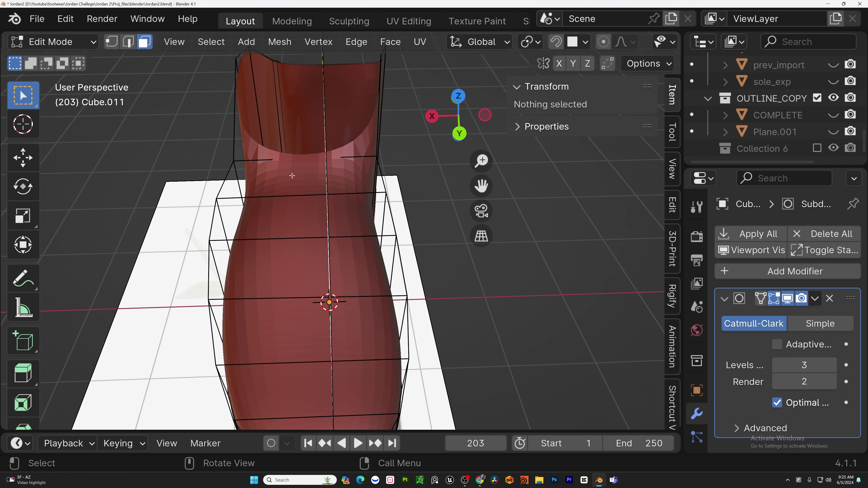
- Add a loop cut across the front of the upper near the throat opening and delete the unwanted geometry there
{"action": "key", "text": "ctrl+r"}
{"action": "left_click", "coordinate": [291, 174]}
{"action": "left_click", "coordinate": [293, 183]}
{"action": "key", "text": "x"}
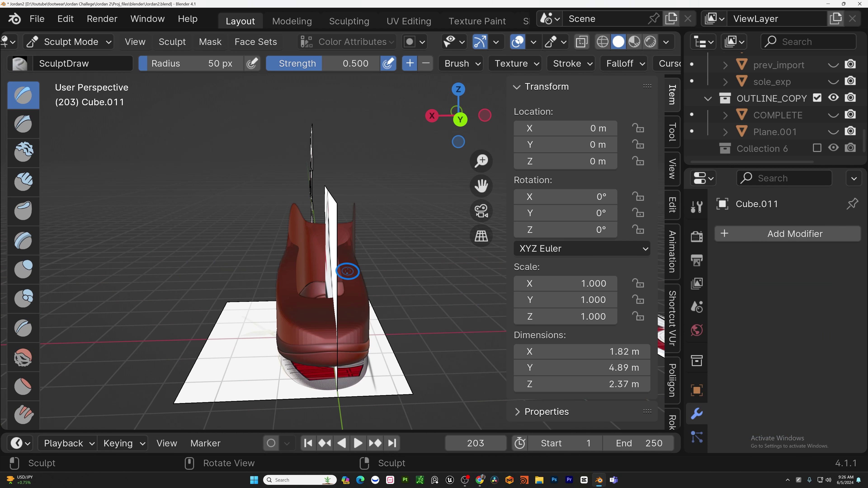
- Set the sculpting brush radius to 212 px and switch to the Grab brush for shaping the upper
{"action": "key", "text": "f"}
{"action": "left_click", "coordinate": [385, 275]}
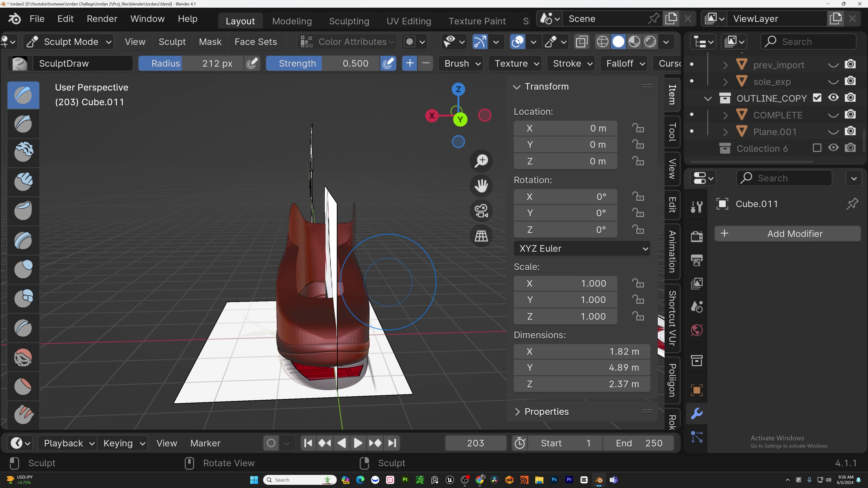
{"action": "key", "text": "g"}
{"action": "middle_click_drag", "start_coordinate": [390, 308], "coordinate": [376, 301]}
{"action": "middle_click_drag", "start_coordinate": [362, 332], "coordinate": [347, 302], "text": "ctrl"}
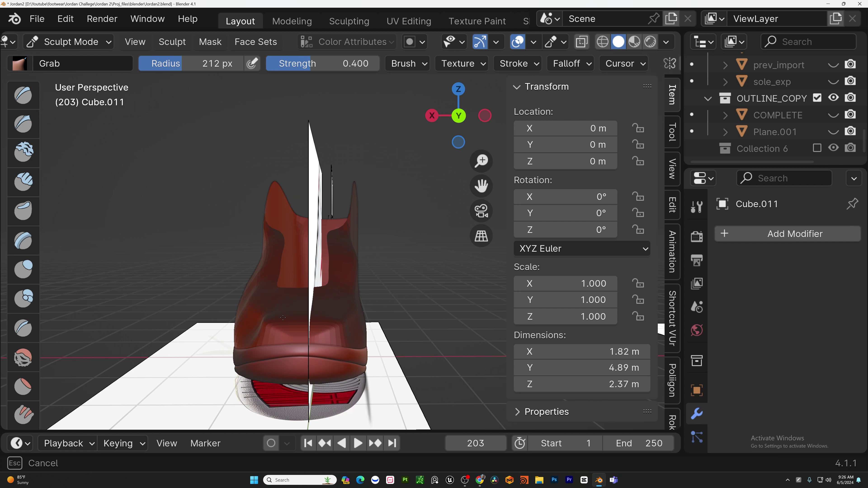
{"action": "middle_click_drag", "start_coordinate": [329, 259], "coordinate": [337, 282]}
{"action": "middle_click_drag", "start_coordinate": [372, 259], "coordinate": [219, 307]}
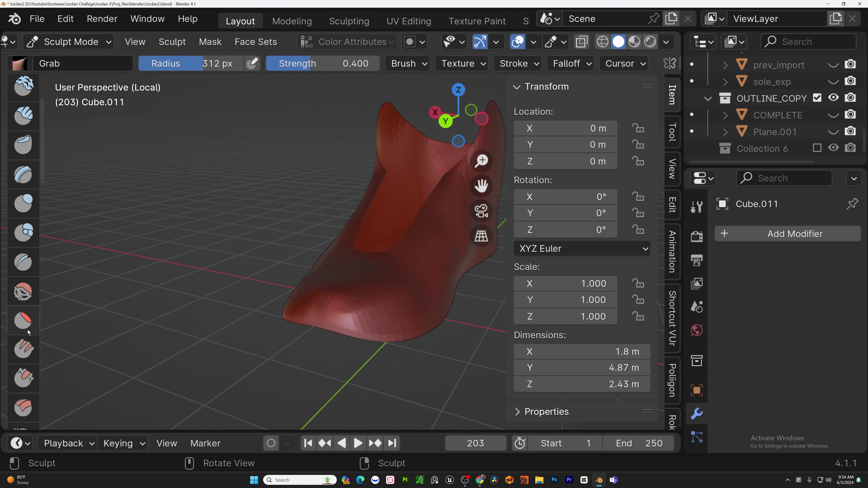
- Smooth out the upper's toe and side surfaces with strokes of the Flatten brush
{"action": "left_click", "coordinate": [27, 331]}
{"action": "scroll", "coordinate": [377, 325], "scroll_direction": "up", "scroll_amount": 3}
{"action": "mouse_move", "coordinate": [379, 308]}
{"action": "left_mouse_down"}
{"action": "mouse_move", "coordinate": [328, 291]}
{"action": "mouse_move", "coordinate": [301, 294]}
{"action": "left_mouse_up"}
{"action": "mouse_move", "coordinate": [363, 280]}
{"action": "middle_mouse_down"}
{"action": "mouse_move", "coordinate": [325, 274]}
{"action": "mouse_move", "coordinate": [451, 272]}
{"action": "middle_mouse_up"}
{"action": "left_click_drag", "start_coordinate": [308, 273], "coordinate": [321, 266]}
{"action": "scroll", "coordinate": [413, 302], "scroll_direction": "down", "scroll_amount": 3}
{"action": "mouse_move", "coordinate": [472, 291]}
{"action": "middle_mouse_down"}
{"action": "mouse_move", "coordinate": [325, 324]}
{"action": "mouse_move", "coordinate": [448, 224]}
{"action": "mouse_move", "coordinate": [252, 240]}
{"action": "middle_mouse_up"}
{"action": "scroll", "coordinate": [406, 252], "scroll_direction": "down", "scroll_amount": 4}
- Leave local view and sculpting, and compare the upper's forefoot profile with the side reference image
{"action": "key", "text": "alt+z"}
{"action": "key", "text": "alt+z"}
{"action": "key", "text": "Tab"}
{"action": "key", "text": "Tab"}
{"action": "key", "text": "ctrl+Tab"}
{"action": "key", "text": "slash"}
{"action": "scroll", "coordinate": [382, 290], "scroll_direction": "up", "scroll_amount": 2}
{"action": "mouse_move", "coordinate": [393, 311]}
{"action": "middle_mouse_down"}
{"action": "mouse_move", "coordinate": [381, 291]}
{"action": "mouse_move", "coordinate": [423, 362]}
{"action": "middle_mouse_up"}
{"action": "key", "text": "alt+z"}
{"action": "scroll", "coordinate": [422, 361], "scroll_direction": "up", "scroll_amount": 5}
{"action": "scroll", "coordinate": [399, 279], "scroll_direction": "down", "scroll_amount": 2, "text": "alt"}
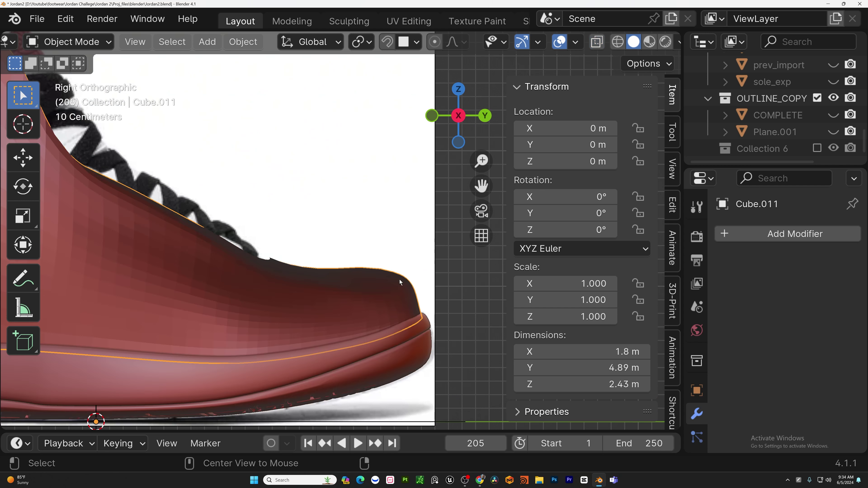
- Sculpt the top of the toe box with the Grab brush to match the reference outline in the right side view
{"action": "key", "text": "ctrl+Tab"}
{"action": "key", "text": "g"}
{"action": "scroll", "coordinate": [402, 277], "scroll_direction": "down", "scroll_amount": 3}
{"action": "left_click_drag", "start_coordinate": [397, 278], "coordinate": [394, 281]}
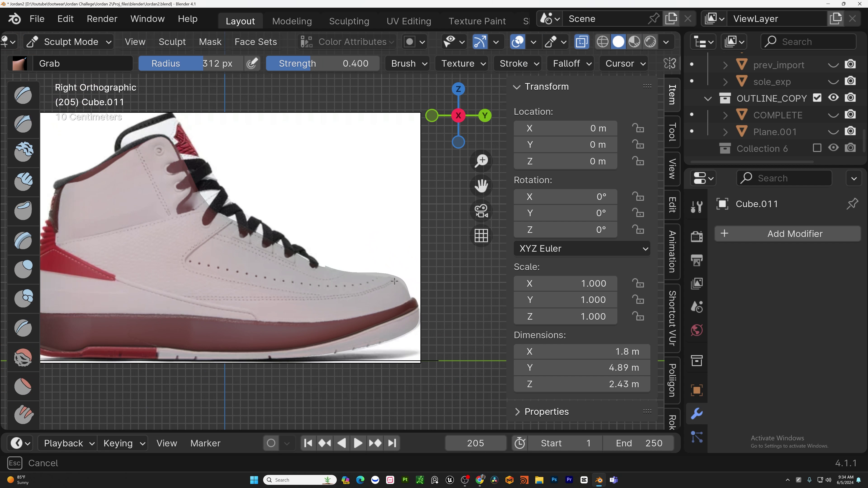
{"action": "scroll", "coordinate": [385, 275], "scroll_direction": "up", "scroll_amount": 5}
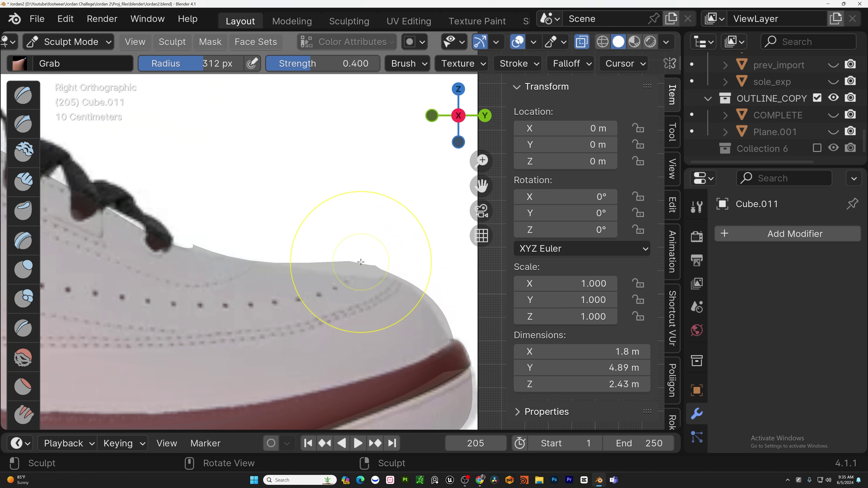
{"action": "scroll", "coordinate": [345, 282], "scroll_direction": "down", "scroll_amount": 4}
{"action": "left_click_drag", "start_coordinate": [348, 277], "coordinate": [348, 281]}
{"action": "mouse_move", "coordinate": [342, 286]}
{"action": "middle_mouse_down"}
{"action": "mouse_move", "coordinate": [199, 328]}
{"action": "mouse_move", "coordinate": [160, 324]}
{"action": "middle_mouse_up"}
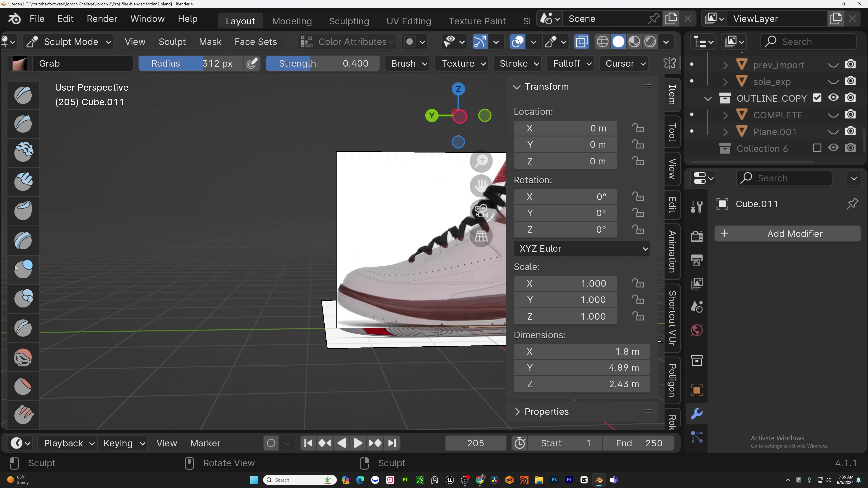
- Refine the toe box's top outline with the Grab brush against the reference in the left side view
{"action": "key", "text": "ctrl+KP_3"}
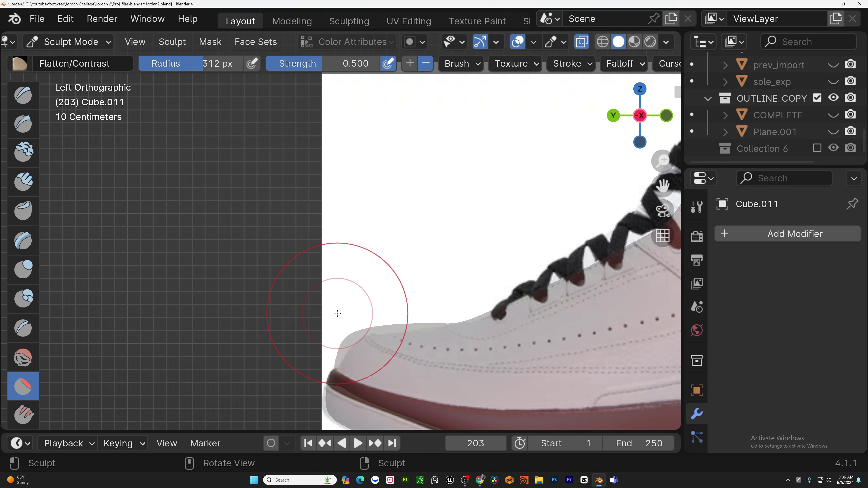
{"action": "key", "text": "g"}
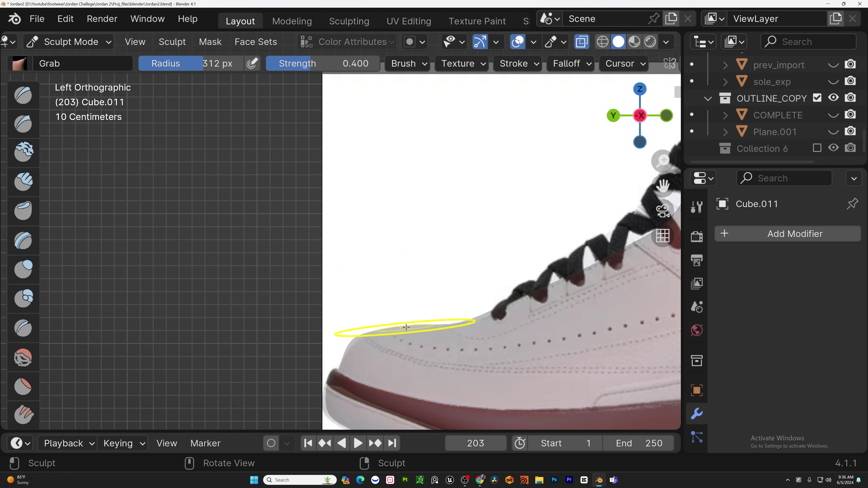
{"action": "key", "text": "ctrl+KP_3"}
{"action": "scroll", "coordinate": [392, 339], "scroll_direction": "down", "scroll_amount": 8}
{"action": "middle_click_drag", "start_coordinate": [392, 338], "coordinate": [424, 300]}
{"action": "key", "text": "ctrl+KP_3"}
{"action": "scroll", "coordinate": [447, 297], "scroll_direction": "up", "scroll_amount": 6}
{"action": "key", "text": "KP_3"}
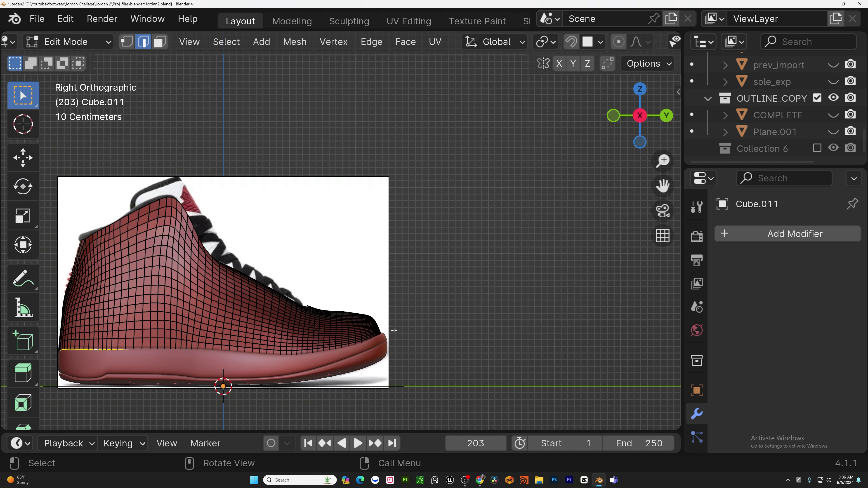
- Return to sculpting and adjust the back of the upper below the collar with the Grab brush in front view
{"action": "mouse_move", "coordinate": [345, 270]}
{"action": "middle_mouse_down"}
{"action": "mouse_move", "coordinate": [320, 284]}
{"action": "mouse_move", "coordinate": [402, 232]}
{"action": "mouse_move", "coordinate": [99, 242]}
{"action": "mouse_move", "coordinate": [366, 253]}
{"action": "middle_mouse_up"}
{"action": "key", "text": "Tab"}
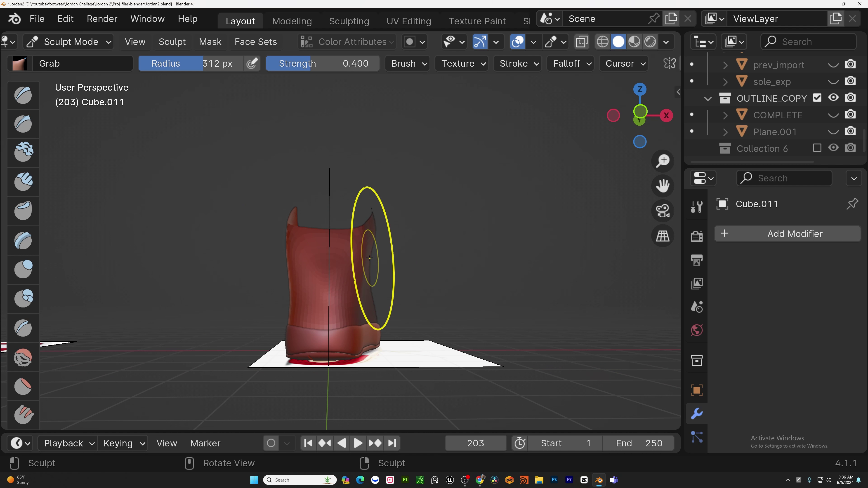
{"action": "key", "text": "KP_1"}
{"action": "left_click_drag", "start_coordinate": [318, 243], "coordinate": [315, 245]}
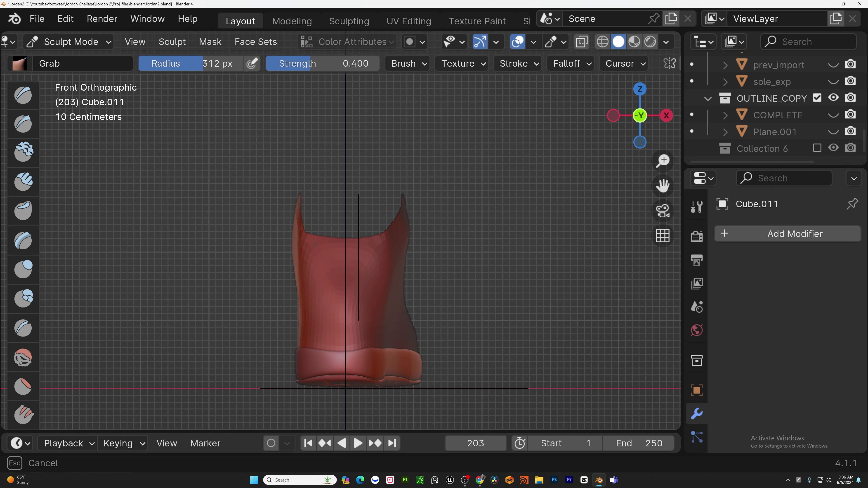
{"action": "middle_click_drag", "start_coordinate": [355, 261], "coordinate": [348, 319]}
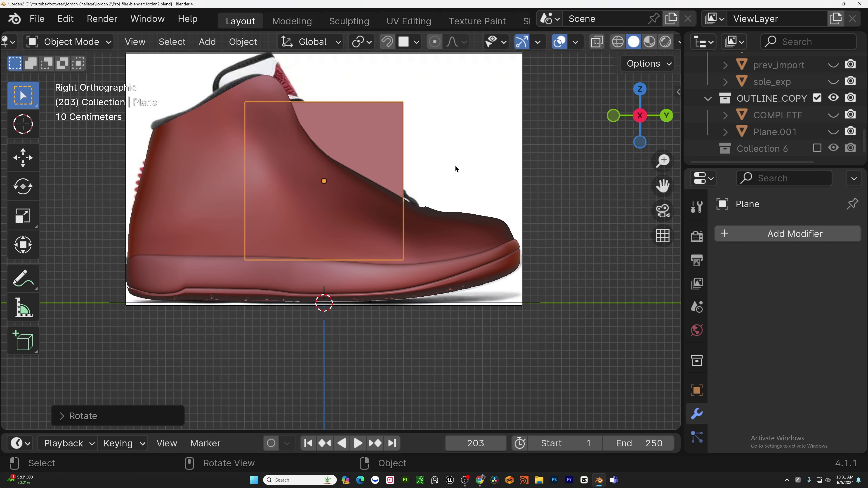
- Scale the new plane down to a small square and move its mesh beside the red heel panel with X-ray on
{"action": "key", "text": "s"}
{"action": "left_click", "coordinate": [351, 182]}
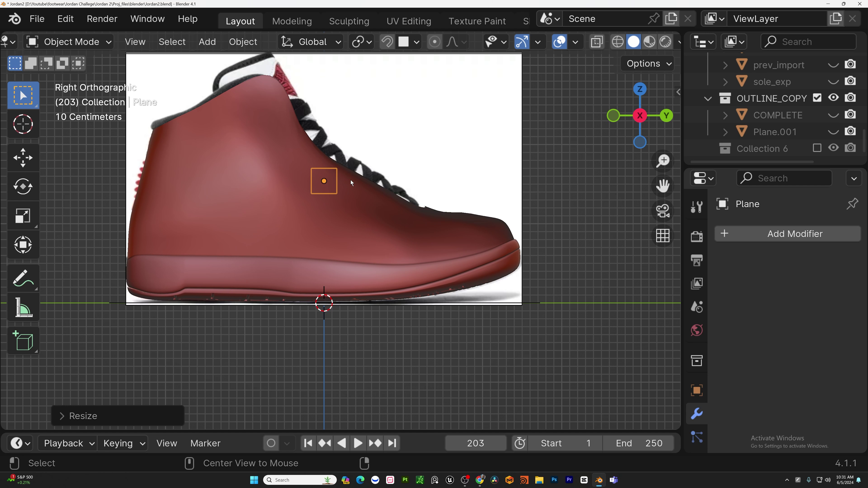
{"action": "key", "text": "alt+z"}
{"action": "key", "text": "Tab"}
{"action": "middle_click_drag", "start_coordinate": [411, 166], "coordinate": [471, 188], "text": "shift"}
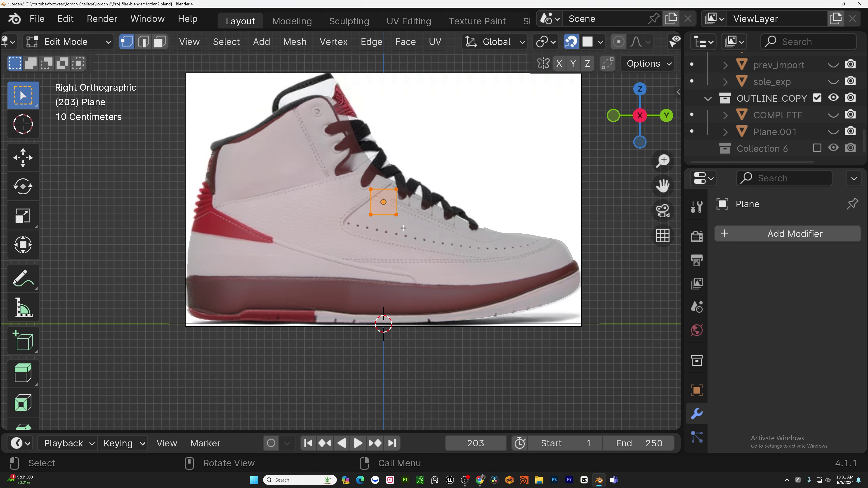
{"action": "key", "text": "g"}
{"action": "left_click", "coordinate": [277, 256]}
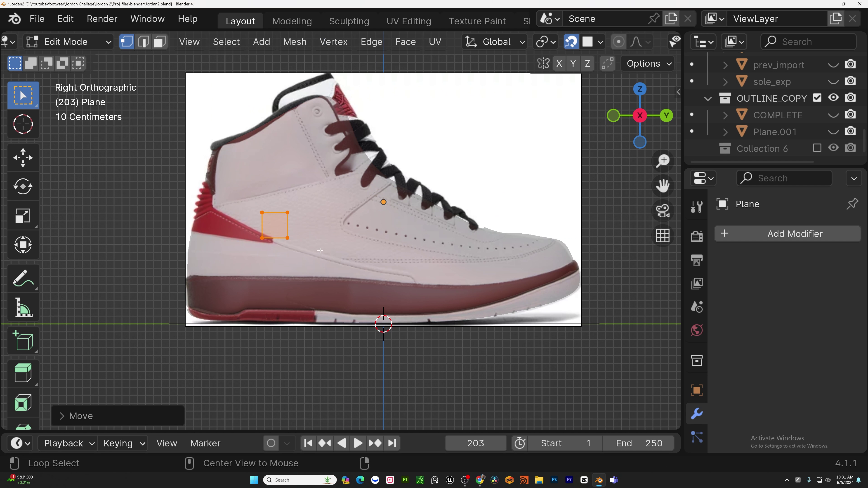
- Move the plane's lower rear vertex to the red heel panel's tip and its upper rear vertex to the panel's top corner
{"action": "scroll", "coordinate": [273, 235], "scroll_direction": "up", "scroll_amount": 2}
{"action": "scroll", "coordinate": [273, 235], "scroll_direction": "down", "scroll_amount": 1}
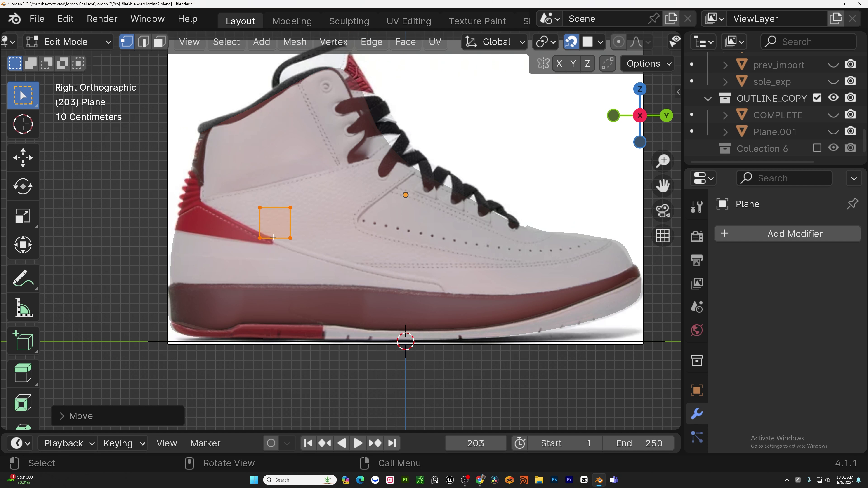
{"action": "middle_click_drag", "start_coordinate": [287, 211], "coordinate": [283, 247], "text": "shift"}
{"action": "scroll", "coordinate": [262, 267], "scroll_direction": "up", "scroll_amount": 1}
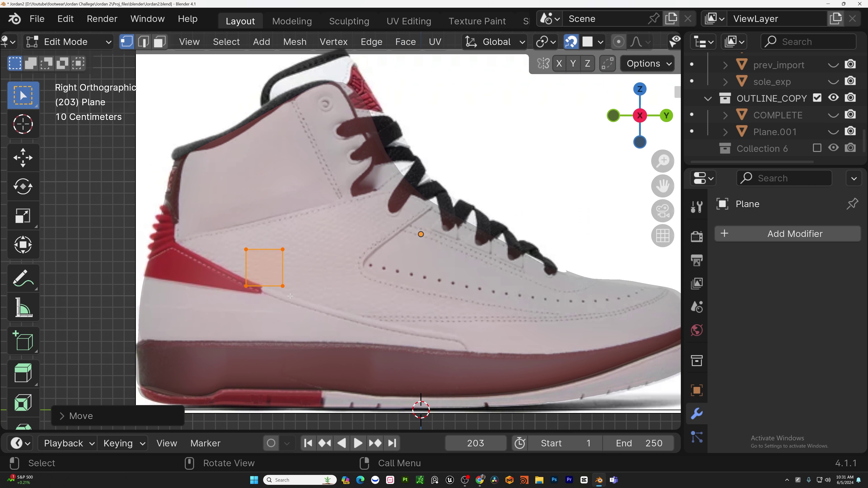
{"action": "left_click", "coordinate": [283, 284]}
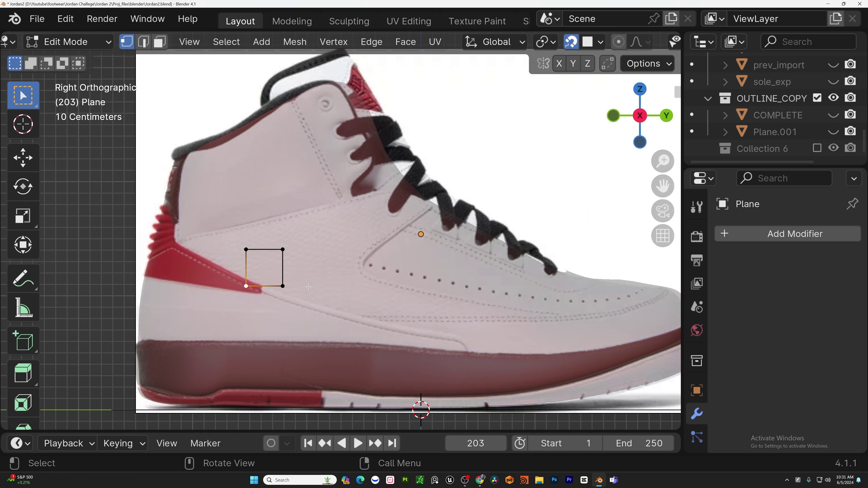
{"action": "key", "text": "g"}
{"action": "left_click", "coordinate": [269, 257]}
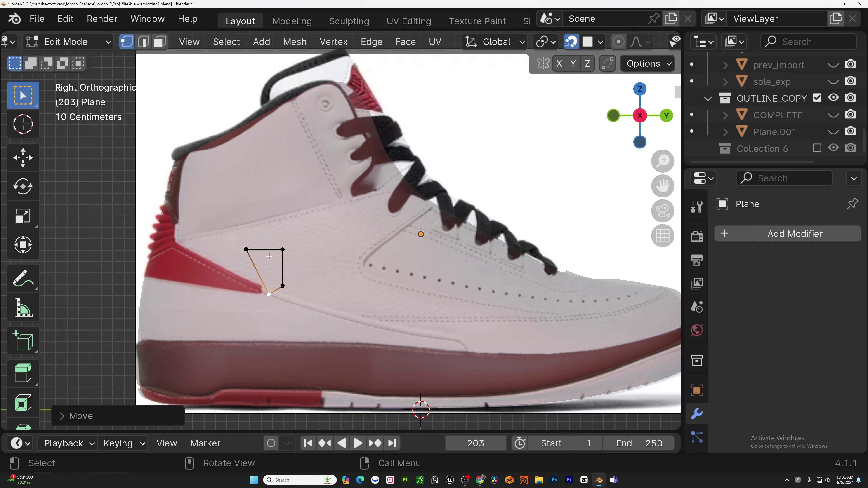
{"action": "left_click", "coordinate": [251, 250]}
{"action": "key", "text": "g"}
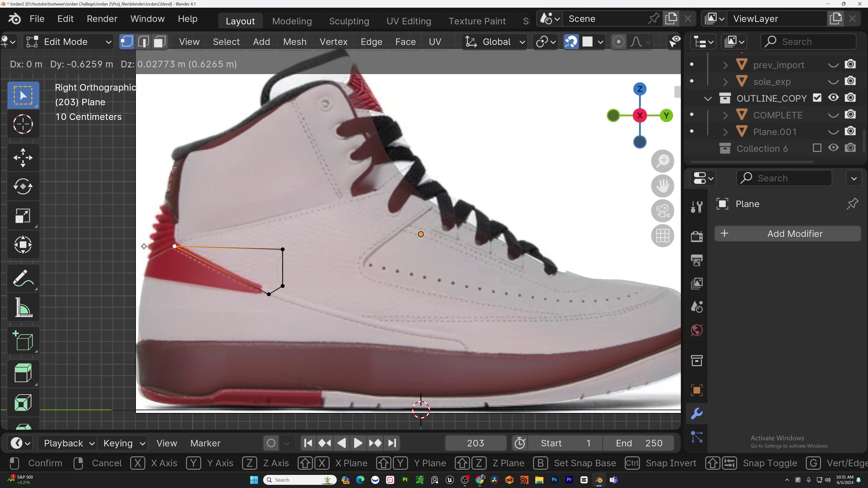
{"action": "left_click", "coordinate": [144, 246]}
- Move the plane's upper front vertex to the rear end of the collar seam, just above the red heel panel
{"action": "left_click", "coordinate": [282, 249]}
{"action": "key", "text": "g"}
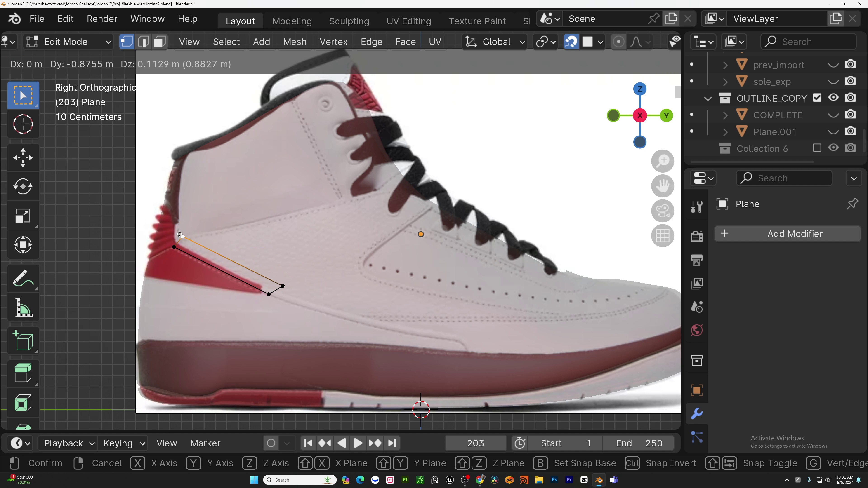
{"action": "left_click", "coordinate": [179, 235]}
- Stretch the plane forward by moving its two remaining vertices to the collar seam's front end and the perforated panel's top corner at the laces
{"action": "left_click", "coordinate": [282, 286]}
{"action": "key", "text": "g"}
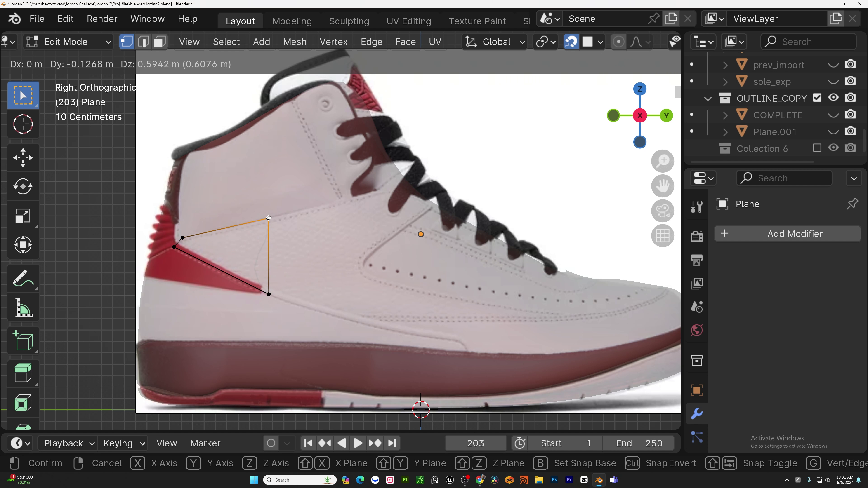
{"action": "left_click", "coordinate": [268, 218]}
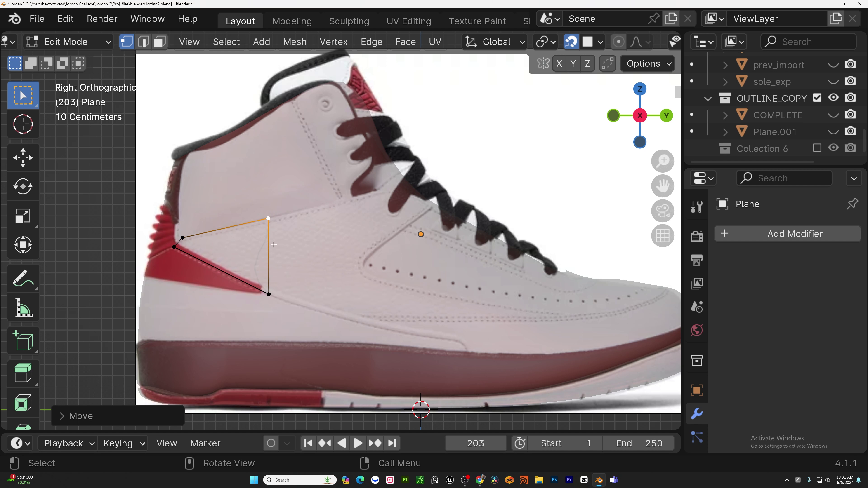
{"action": "left_click", "coordinate": [269, 219]}
{"action": "key", "text": "g"}
{"action": "left_click", "coordinate": [400, 186]}
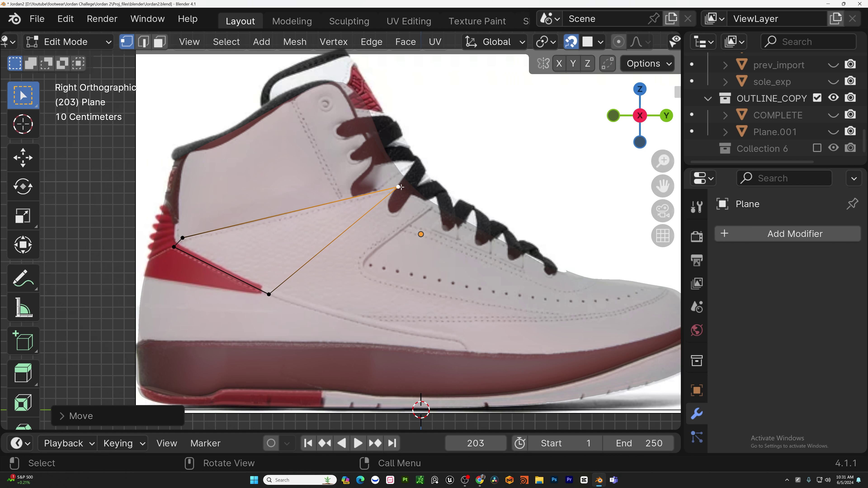
{"action": "left_click", "coordinate": [269, 294]}
{"action": "key", "text": "g"}
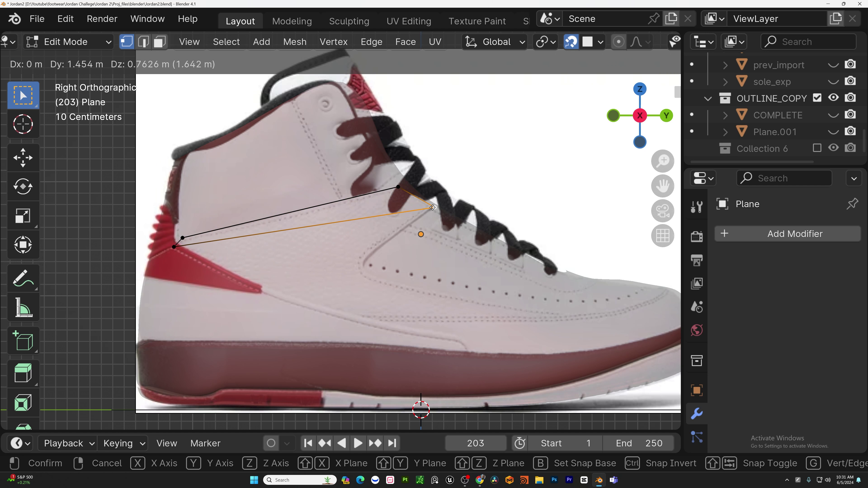
{"action": "left_click", "coordinate": [434, 208]}
- Add a cut across the middle of the strip and shift its lower vertex slightly down and rearward
{"action": "key", "text": "ctrl+r"}
{"action": "left_click", "coordinate": [298, 222]}
{"action": "key", "text": "w"}
{"action": "left_click", "coordinate": [306, 227]}
{"action": "key", "text": "g"}
{"action": "left_click", "coordinate": [299, 237]}
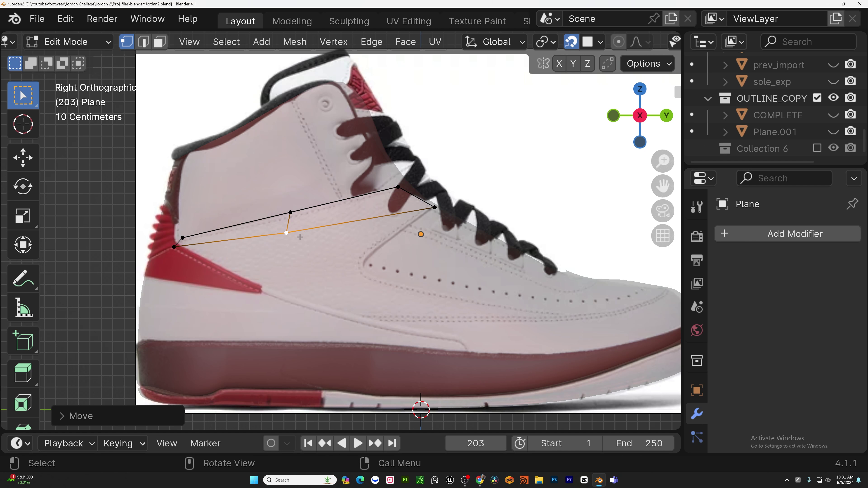
- Extrude the strip's rear lower edge downward and place its new vertices at the red heel panel's tip and below the middle cut
{"action": "key", "text": "2"}
{"action": "left_click", "coordinate": [267, 236]}
{"action": "key", "text": "e"}
{"action": "left_click", "coordinate": [350, 289]}
{"action": "key", "text": "1"}
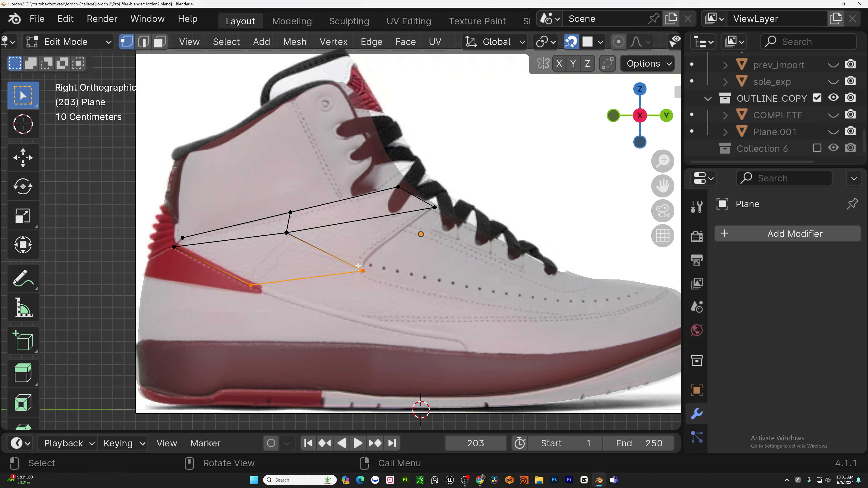
{"action": "left_click", "coordinate": [358, 276]}
{"action": "key", "text": "g"}
{"action": "left_click", "coordinate": [299, 280]}
{"action": "left_click", "coordinate": [251, 288]}
{"action": "key", "text": "g"}
{"action": "left_click", "coordinate": [257, 290]}
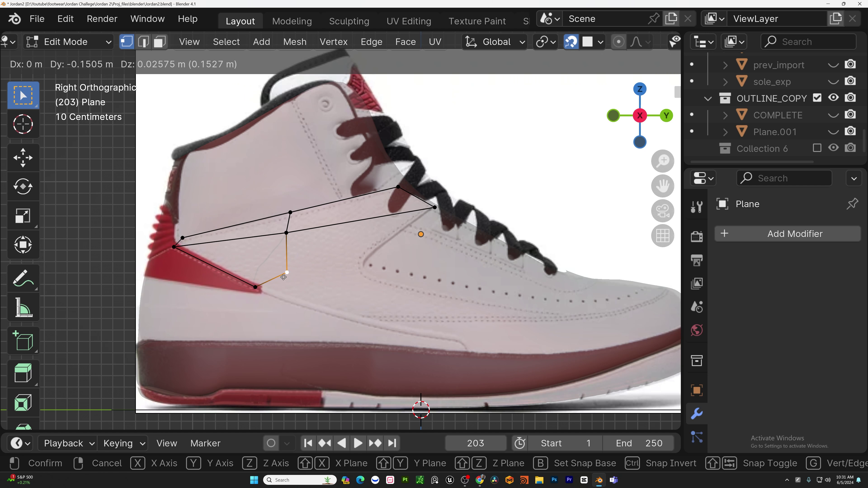
{"action": "left_click", "coordinate": [283, 277]}
- Move the strip's lower front vertex up along the laces, closer to the upper front vertex
{"action": "left_click", "coordinate": [432, 209]}
{"action": "key", "text": "g"}
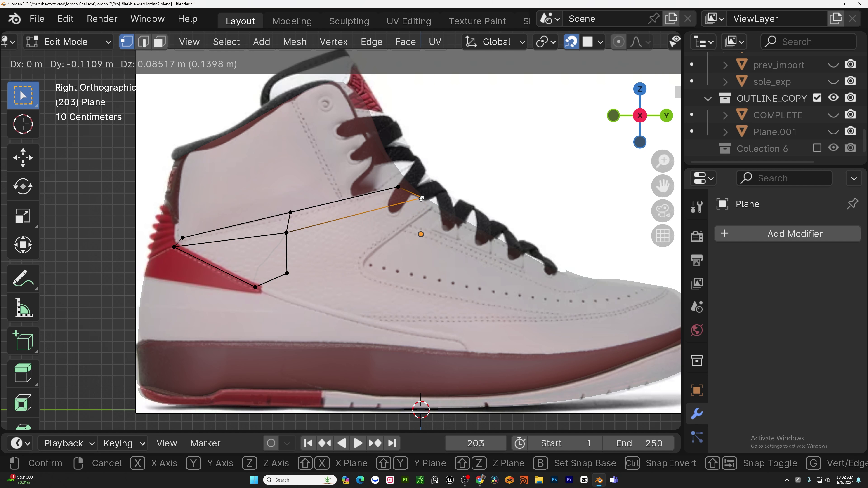
{"action": "left_click", "coordinate": [418, 198]}
- Extrude the strip's front lower edge downward and merge its rear vertex with the neighbouring face's vertex
{"action": "key", "text": "2"}
{"action": "left_click", "coordinate": [362, 215]}
{"action": "key", "text": "e"}
{"action": "left_click", "coordinate": [373, 247]}
{"action": "key", "text": "1"}
{"action": "left_click_drag", "start_coordinate": [271, 281], "coordinate": [313, 256]}
{"action": "key", "text": "m"}
{"action": "left_click", "coordinate": [313, 256]}
- Move the new face's front vertex to the perforated panel's top corner and the merged vertex toward that panel's rear corner
{"action": "left_click", "coordinate": [439, 230]}
{"action": "key", "text": "g"}
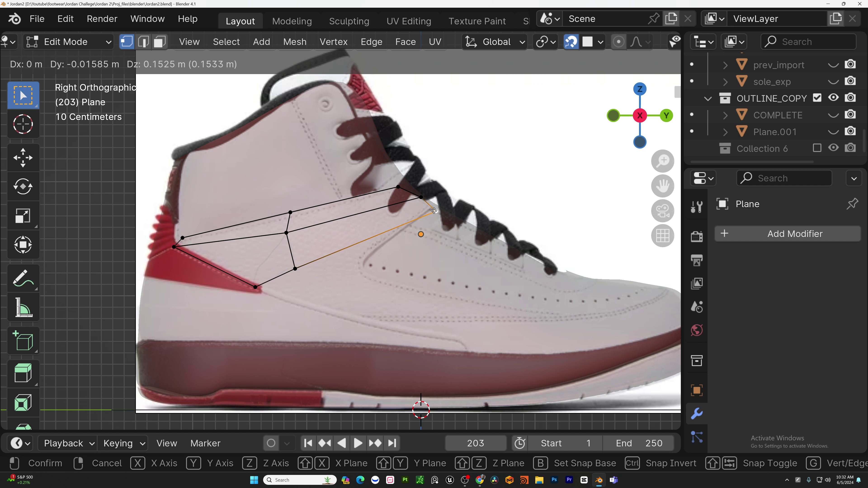
{"action": "left_click", "coordinate": [431, 208]}
{"action": "left_click", "coordinate": [299, 271]}
{"action": "key", "text": "g"}
{"action": "left_click", "coordinate": [362, 263]}
- Extrude the lower edge between the heel panel's tip and the perforated panel downward, placing its rear vertex on the lower side seam
{"action": "key", "text": "2"}
{"action": "left_click", "coordinate": [308, 272]}
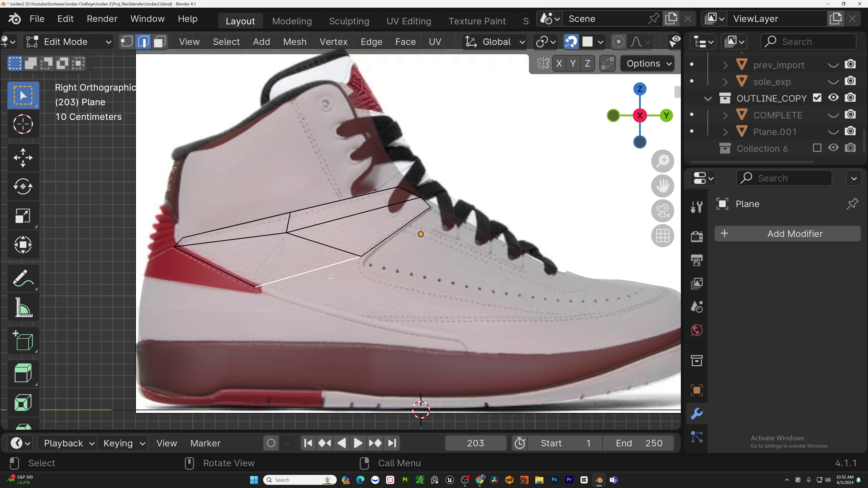
{"action": "key", "text": "e"}
{"action": "left_click", "coordinate": [333, 296]}
{"action": "key", "text": "1"}
{"action": "left_click", "coordinate": [296, 305]}
{"action": "key", "text": "g"}
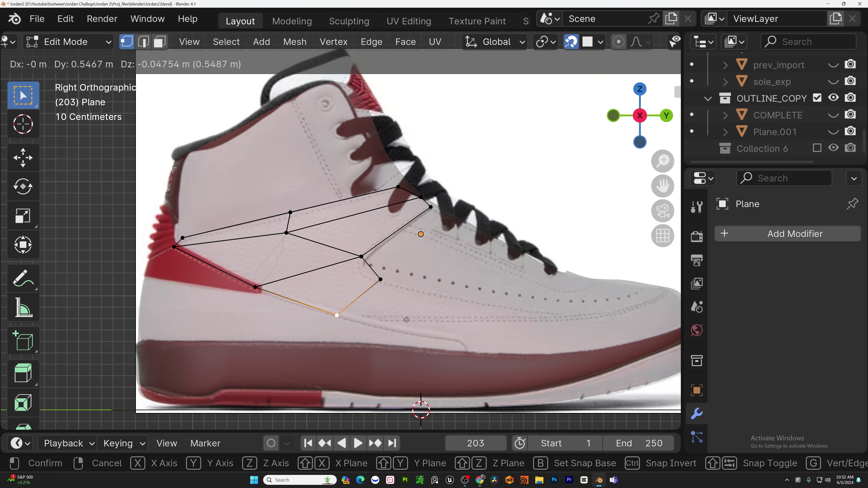
{"action": "left_click", "coordinate": [406, 319]}
- Fit the two vertices beside the perforated panel's rear corner to its rounded outline
{"action": "left_click", "coordinate": [364, 259]}
{"action": "key", "text": "g"}
{"action": "left_click", "coordinate": [358, 266]}
{"action": "left_click", "coordinate": [377, 282]}
{"action": "left_click", "coordinate": [369, 279]}
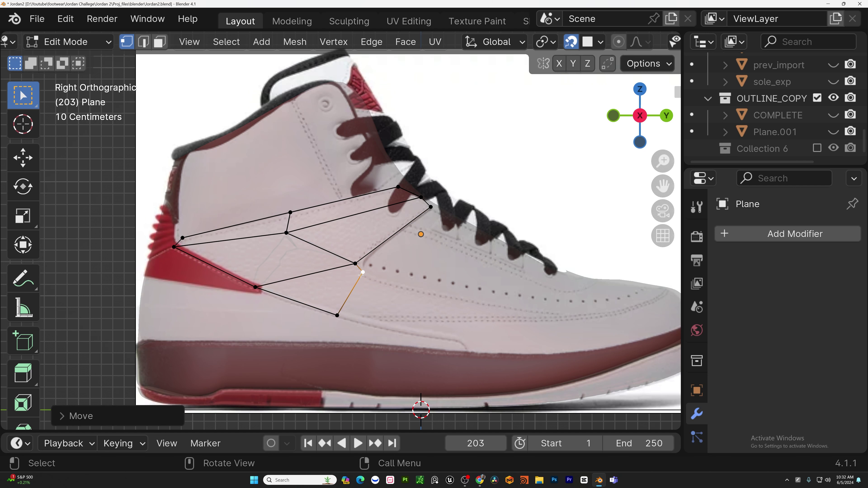
{"action": "key", "text": "g"}
{"action": "left_click", "coordinate": [358, 275]}
- Slide the two vertices of the middle cut forward along their edges to even out the panel's faces
{"action": "scroll", "coordinate": [358, 275], "scroll_direction": "down", "scroll_amount": 3}
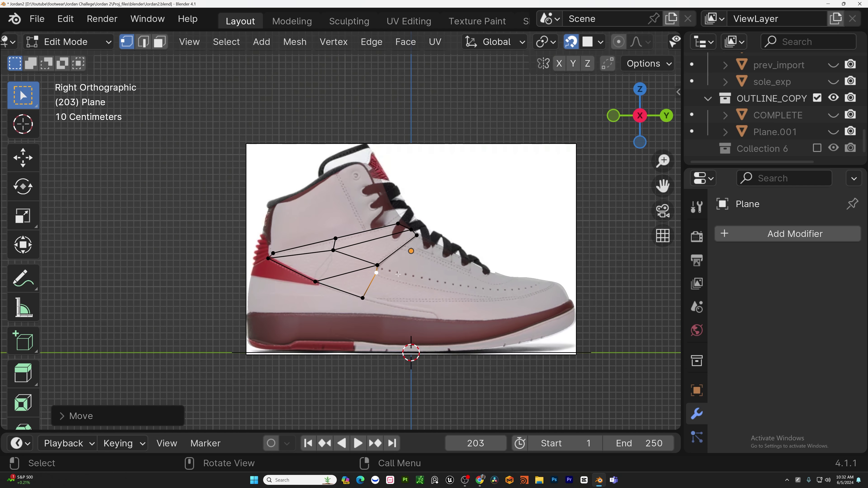
{"action": "scroll", "coordinate": [308, 239], "scroll_direction": "up", "scroll_amount": 2}
{"action": "left_click", "coordinate": [239, 198]}
{"action": "key", "text": "g"}
{"action": "key", "text": "g"}
{"action": "left_click", "coordinate": [248, 187]}
{"action": "left_click", "coordinate": [244, 183]}
{"action": "key", "text": "g"}
{"action": "key", "text": "g"}
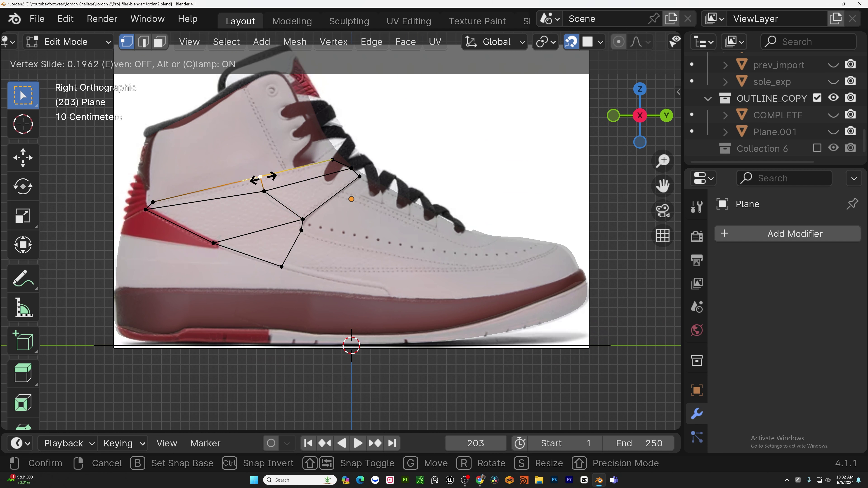
{"action": "left_click", "coordinate": [262, 180]}
{"action": "left_click", "coordinate": [264, 190]}
{"action": "key", "text": "g"}
{"action": "key", "text": "g"}
{"action": "left_click", "coordinate": [273, 186]}
{"action": "key", "text": "ctrl+r"}
{"action": "key", "text": "w"}
- Extrude the panel's front edge toward the toe and scale the new edge down
{"action": "scroll", "coordinate": [295, 249], "scroll_direction": "up", "scroll_amount": 1}
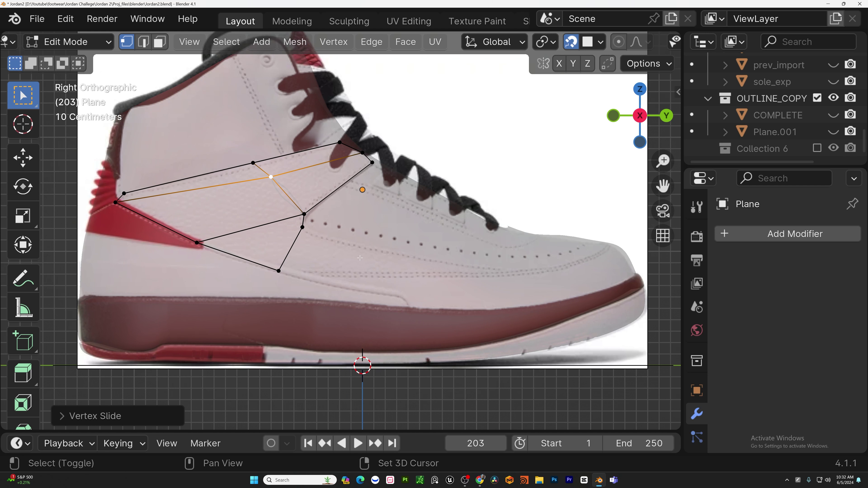
{"action": "middle_click_drag", "start_coordinate": [345, 264], "coordinate": [287, 259], "text": "shift"}
{"action": "key", "text": "2"}
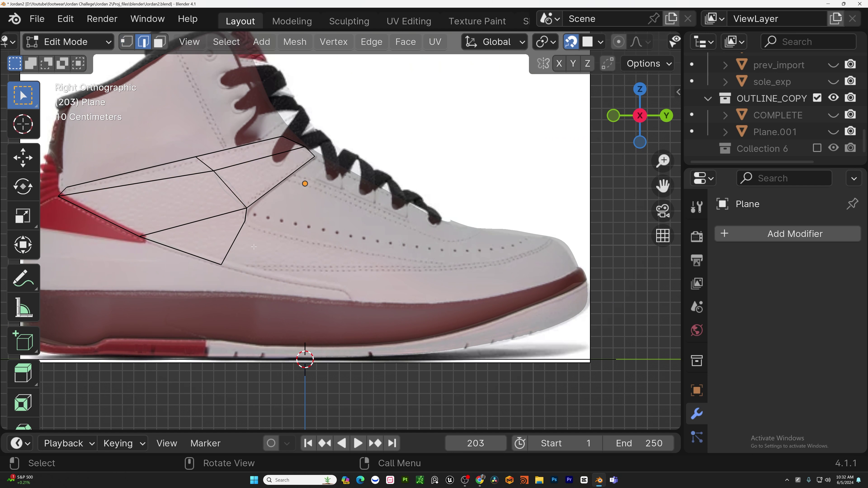
{"action": "key", "text": "e"}
{"action": "left_click", "coordinate": [462, 280]}
{"action": "key", "text": "s"}
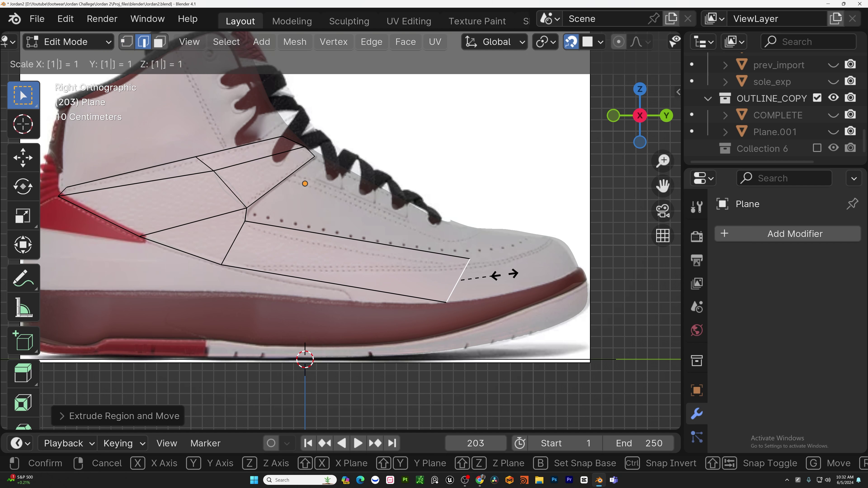
{"action": "left_click", "coordinate": [484, 276]}
- Move the extruded edge's upper vertex to the stitching near the toe and its lower vertex back along the lower stitching line
{"action": "key", "text": "1"}
{"action": "left_click", "coordinate": [470, 272]}
{"action": "key", "text": "g"}
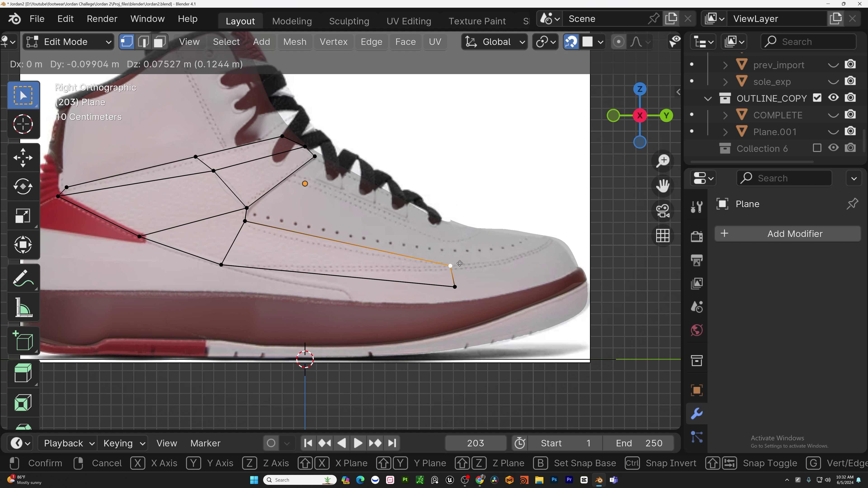
{"action": "left_click", "coordinate": [462, 267]}
{"action": "left_click", "coordinate": [455, 287]}
{"action": "key", "text": "g"}
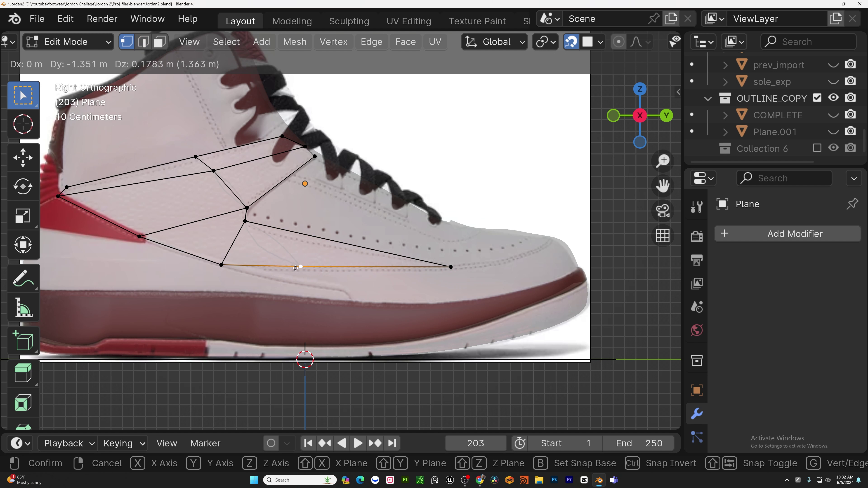
{"action": "left_click", "coordinate": [295, 268]}
- Add a cut across the toe strip and slide the strip's lower end vertex forward along the bottom edge
{"action": "key", "text": "ctrl+r"}
{"action": "left_click", "coordinate": [371, 251]}
{"action": "key", "text": "w"}
{"action": "left_click", "coordinate": [300, 267]}
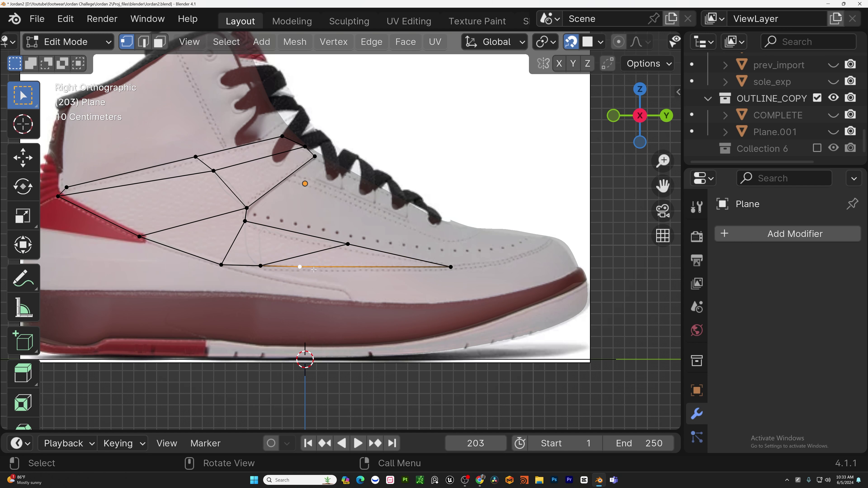
{"action": "key", "text": "g"}
{"action": "key", "text": "g"}
{"action": "left_click", "coordinate": [424, 272]}
- Move the toe strip cut's lower vertex forward along the stitching and its upper vertex slightly rearward
{"action": "left_click", "coordinate": [262, 268]}
{"action": "key", "text": "g"}
{"action": "left_click", "coordinate": [335, 274]}
{"action": "left_click", "coordinate": [348, 245]}
{"action": "key", "text": "g"}
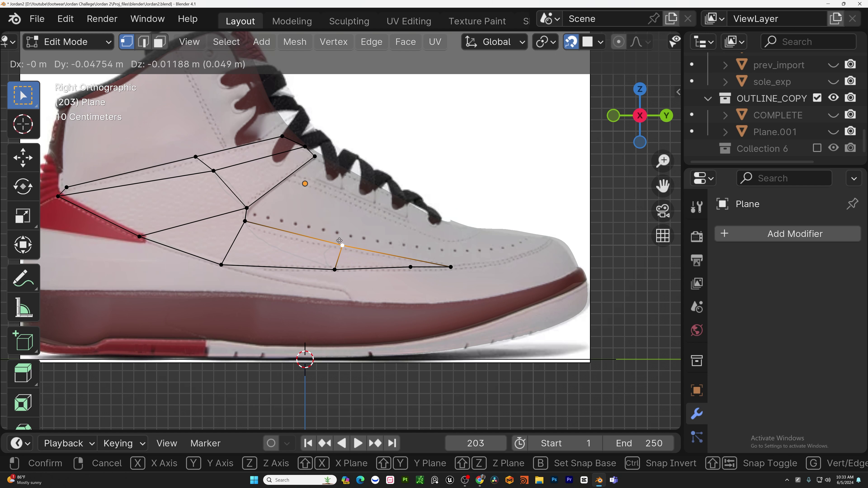
{"action": "left_click", "coordinate": [343, 247]}
- Adjust the toe strip's upper end vertex and bring its lower end vertex directly beneath it to form a narrow tip
{"action": "left_click", "coordinate": [452, 268]}
{"action": "key", "text": "g"}
{"action": "left_click", "coordinate": [452, 266]}
{"action": "left_click", "coordinate": [419, 270]}
{"action": "left_click", "coordinate": [452, 272]}
- Add Subdivision Surface and Solidify modifiers to the side panel plane
{"action": "scroll", "coordinate": [298, 239], "scroll_direction": "down", "scroll_amount": 2}
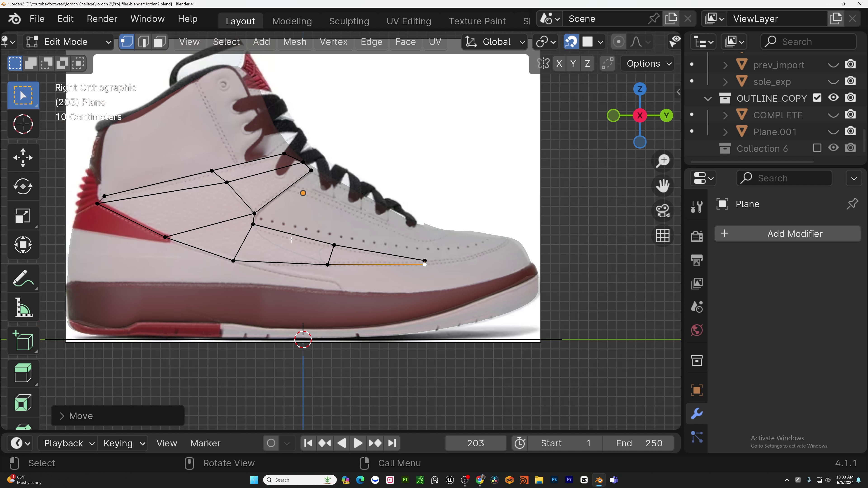
{"action": "middle_click_drag", "start_coordinate": [298, 239], "coordinate": [416, 255], "text": "shift"}
{"action": "left_click", "coordinate": [744, 237]}
{"action": "left_click", "coordinate": [742, 238]}
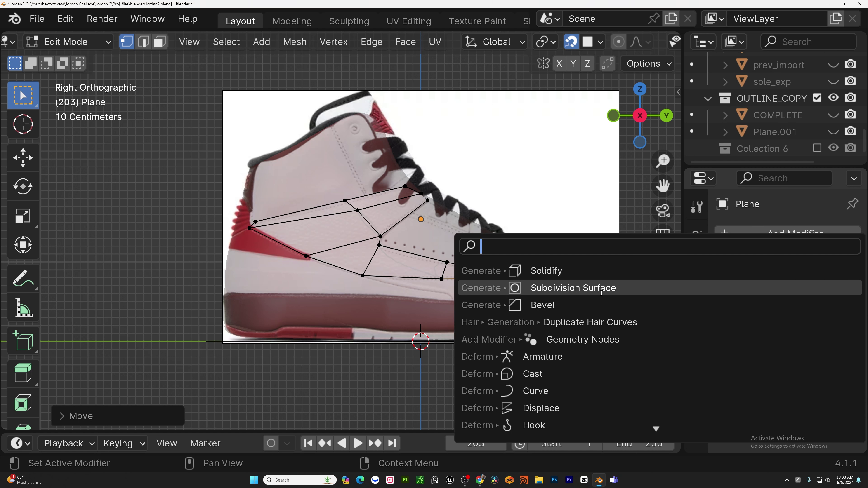
{"action": "left_click", "coordinate": [701, 288]}
{"action": "left_click", "coordinate": [730, 270]}
{"action": "left_click", "coordinate": [636, 272]}
{"action": "left_click", "coordinate": [546, 314]}
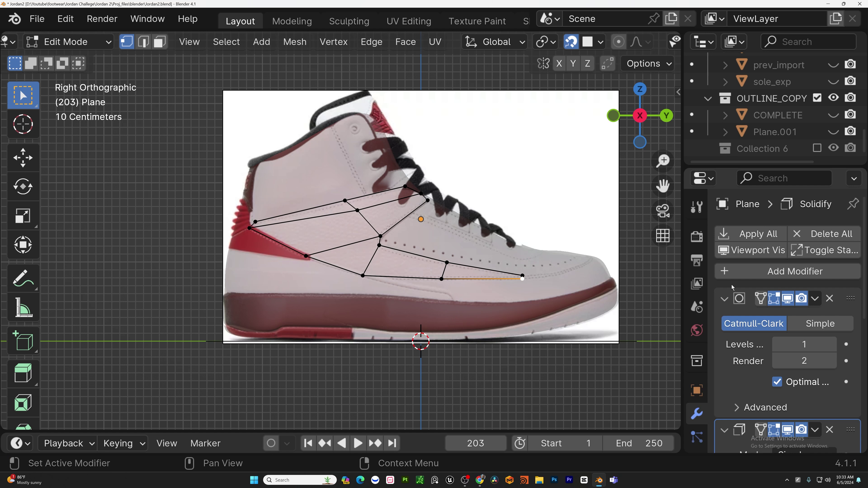
- Add a Shrinkwrap modifier to the side panel plane
{"action": "left_click", "coordinate": [752, 268]}
{"action": "left_click", "coordinate": [611, 271]}
{"action": "type", "text": "sh"}
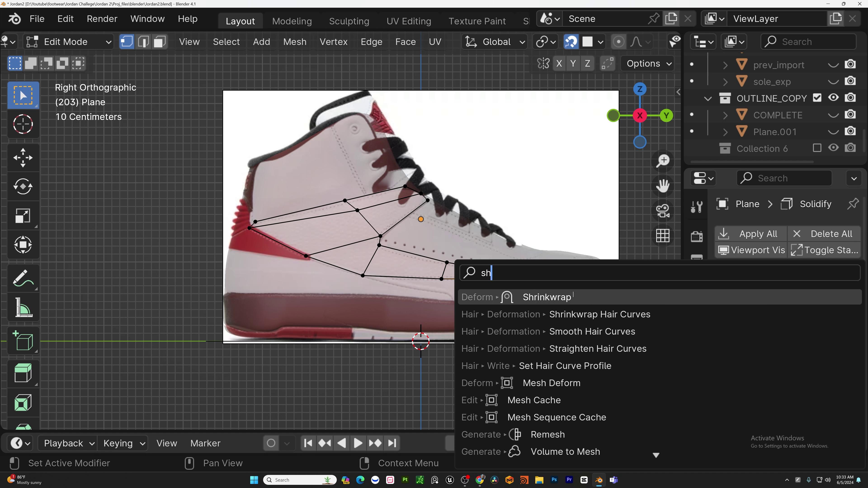
{"action": "key", "text": "Return"}
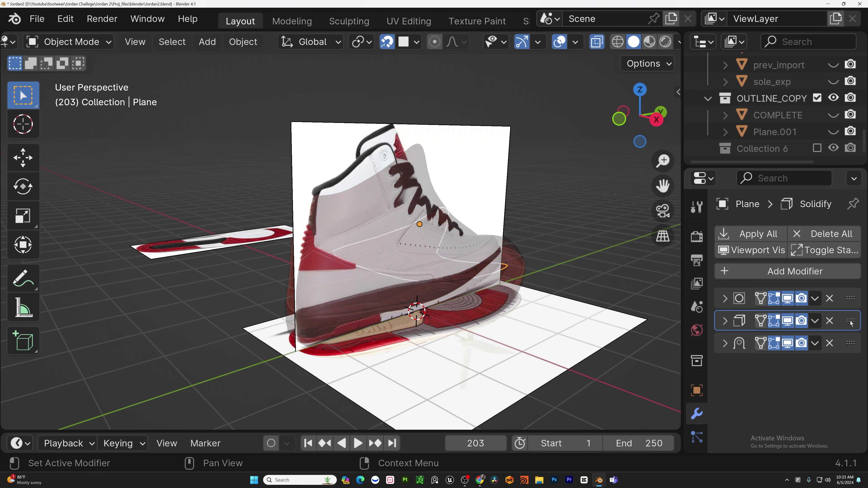
- Place the Solidify modifier after Shrinkwrap and set its thickness to -0.18 m
{"action": "left_click_drag", "start_coordinate": [851, 323], "coordinate": [837, 395]}
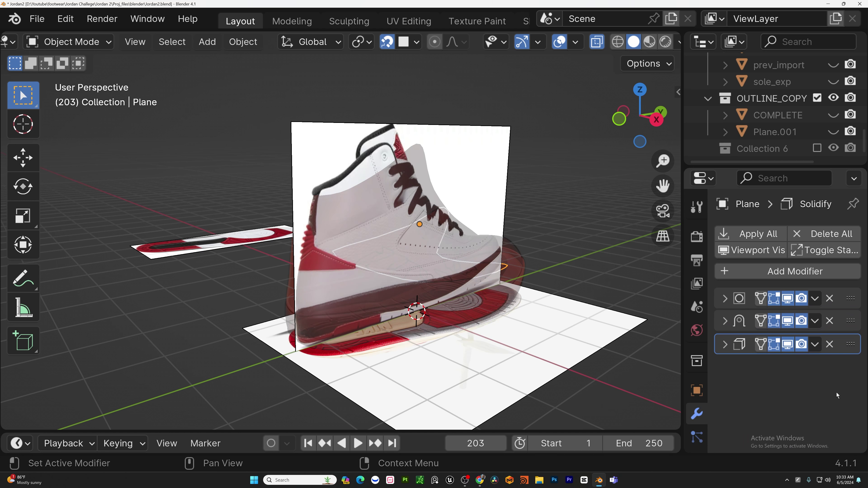
{"action": "middle_click_drag", "start_coordinate": [450, 266], "coordinate": [327, 239]}
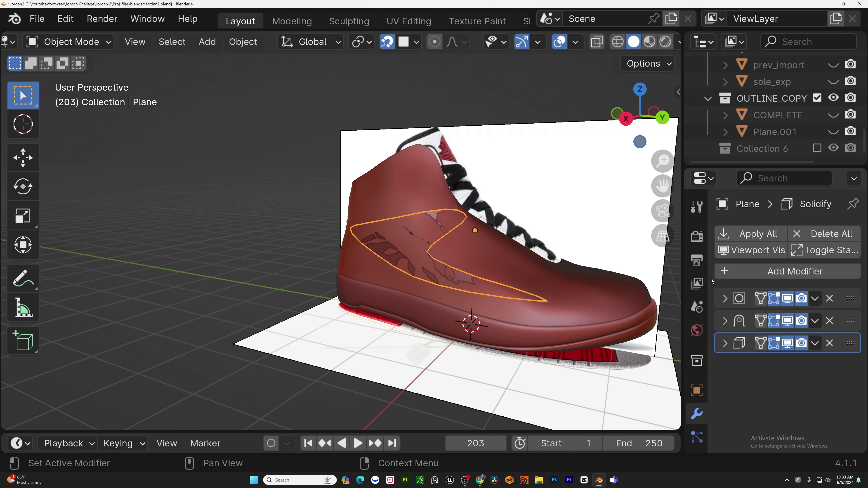
{"action": "left_click", "coordinate": [725, 344]}
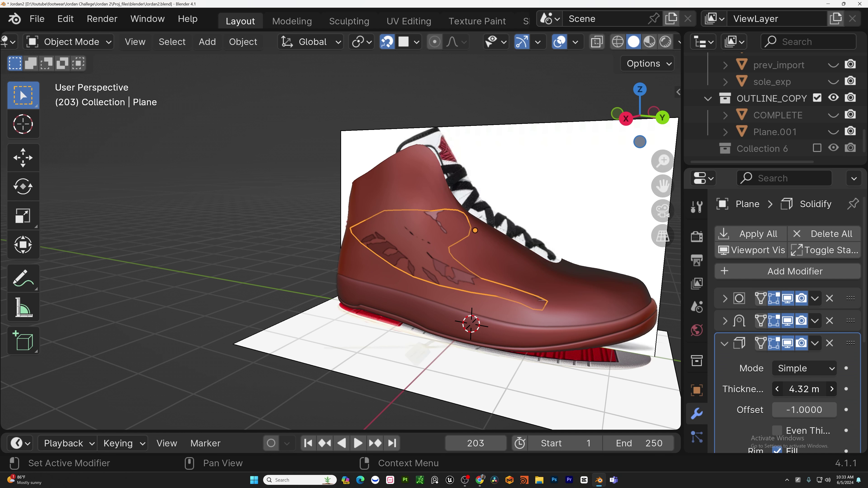
{"action": "mouse_move", "coordinate": [803, 389]}
{"action": "left_mouse_down"}
{"action": "mouse_move", "coordinate": [766, 390]}
{"action": "mouse_move", "coordinate": [796, 389]}
{"action": "left_mouse_up"}
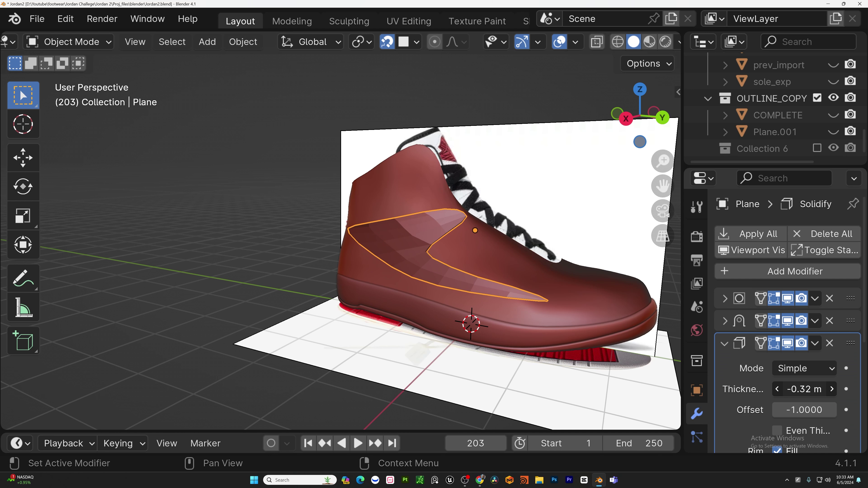
- Apply smooth shading to the side panel and inspect it from around the shoe
{"action": "right_click", "coordinate": [285, 245]}
{"action": "left_click", "coordinate": [286, 156]}
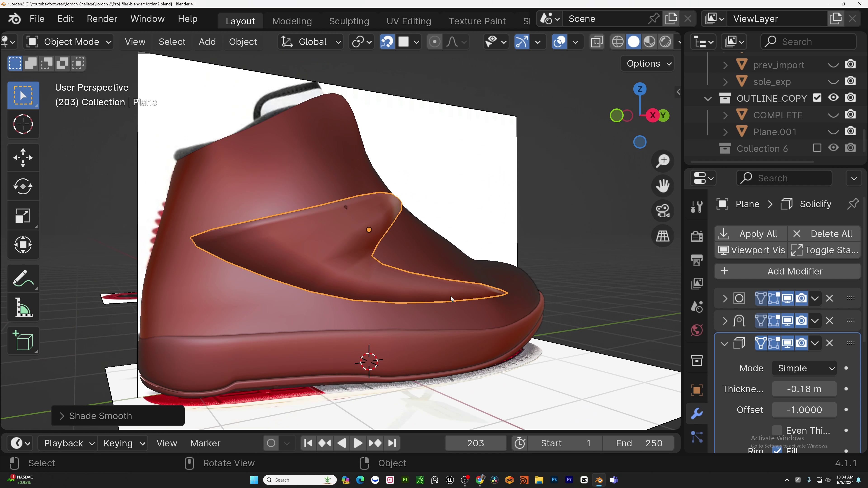
{"action": "middle_click_drag", "start_coordinate": [452, 299], "coordinate": [712, 325]}
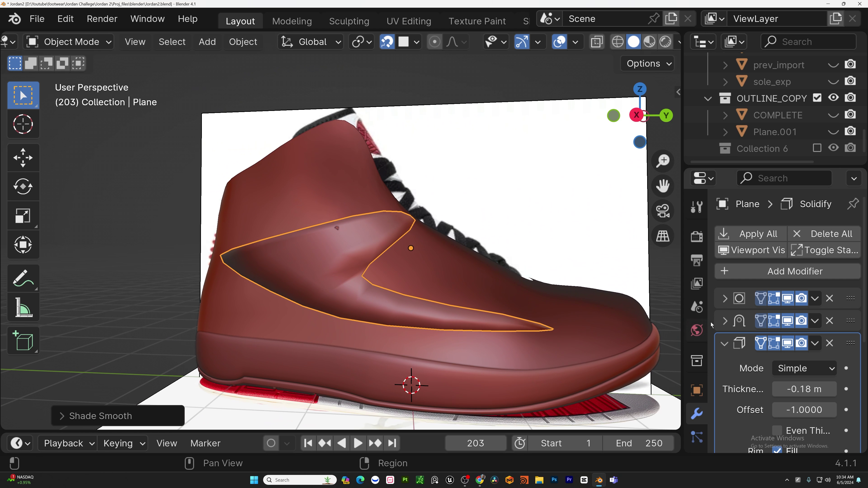
- Place the Solidify modifier first in the side panel's modifier stack
{"action": "left_click_drag", "start_coordinate": [852, 335], "coordinate": [846, 227]}
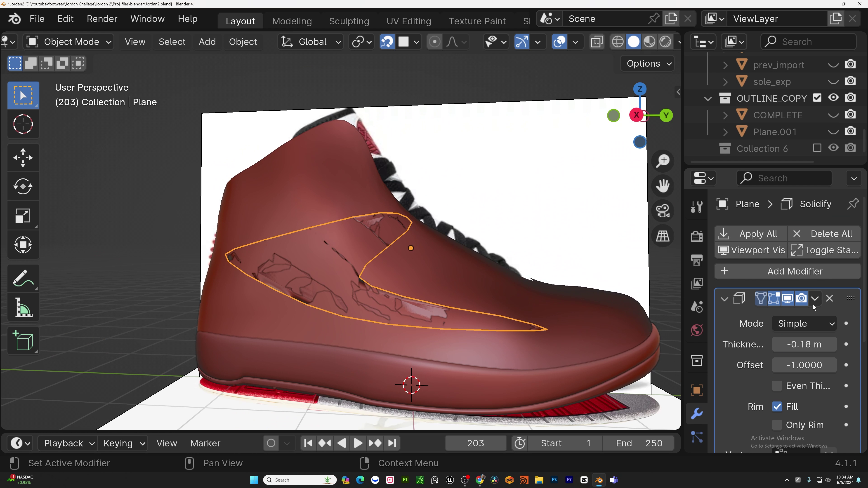
{"action": "scroll", "coordinate": [842, 351], "scroll_direction": "down", "scroll_amount": 7}
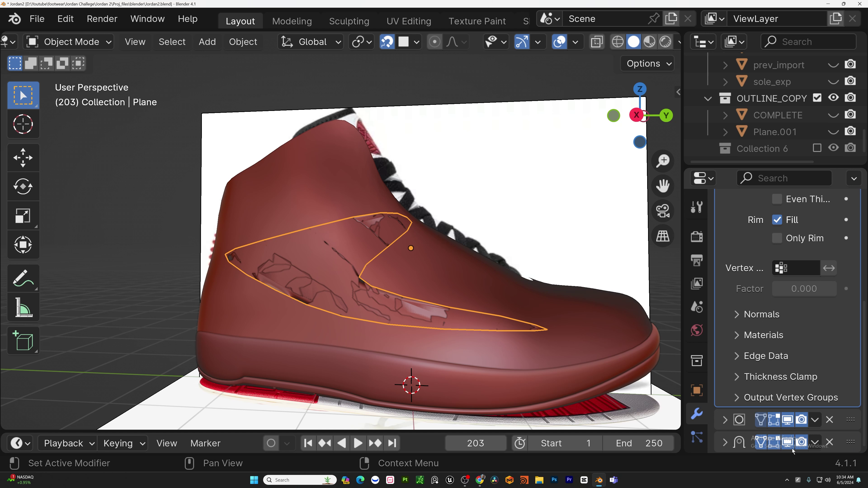
- Turn off the Shrinkwrap modifier's viewport display on the side panel and move Shrinkwrap above Subdivision in the stack
{"action": "left_click", "coordinate": [786, 443]}
{"action": "middle_click_drag", "start_coordinate": [506, 362], "coordinate": [291, 277]}
{"action": "scroll", "coordinate": [291, 278], "scroll_direction": "up", "scroll_amount": 5}
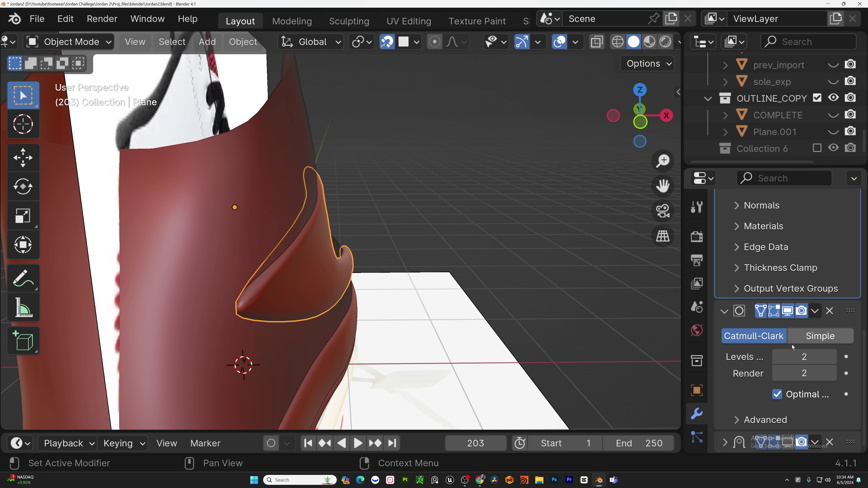
{"action": "scroll", "coordinate": [826, 387], "scroll_direction": "up", "scroll_amount": 2}
{"action": "scroll", "coordinate": [826, 387], "scroll_direction": "down", "scroll_amount": 2}
{"action": "left_click_drag", "start_coordinate": [851, 442], "coordinate": [837, 297]}
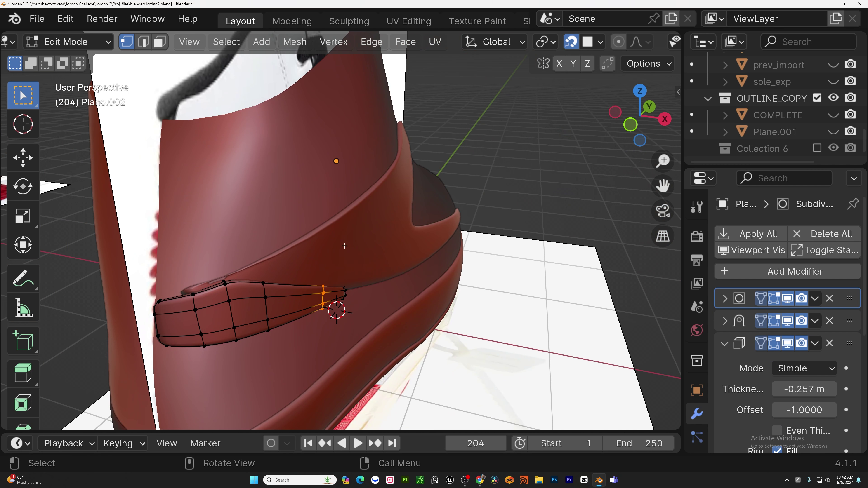
- Switch mesh editing from the heel strap to the side panel and try moving its rear-tip vertices toward the strap
{"action": "middle_click_drag", "start_coordinate": [344, 245], "coordinate": [314, 176]}
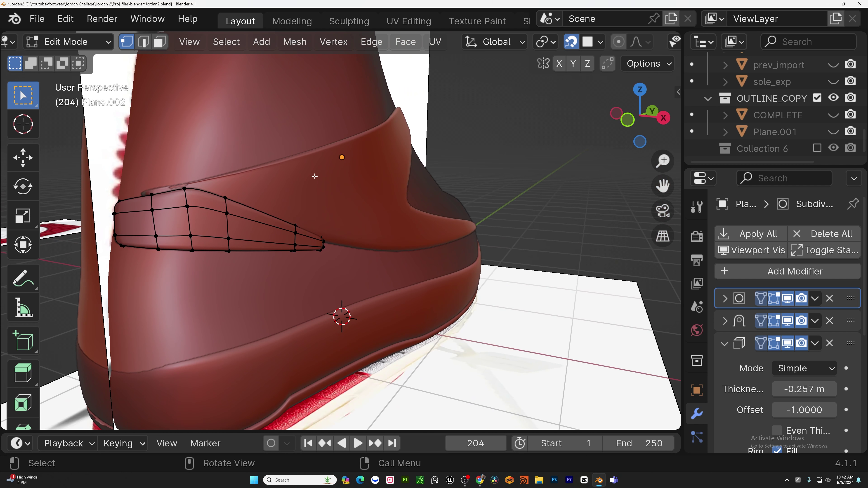
{"action": "key", "text": "Tab"}
{"action": "left_click", "coordinate": [318, 168]}
{"action": "key", "text": "Tab"}
{"action": "scroll", "coordinate": [183, 185], "scroll_direction": "up", "scroll_amount": 1}
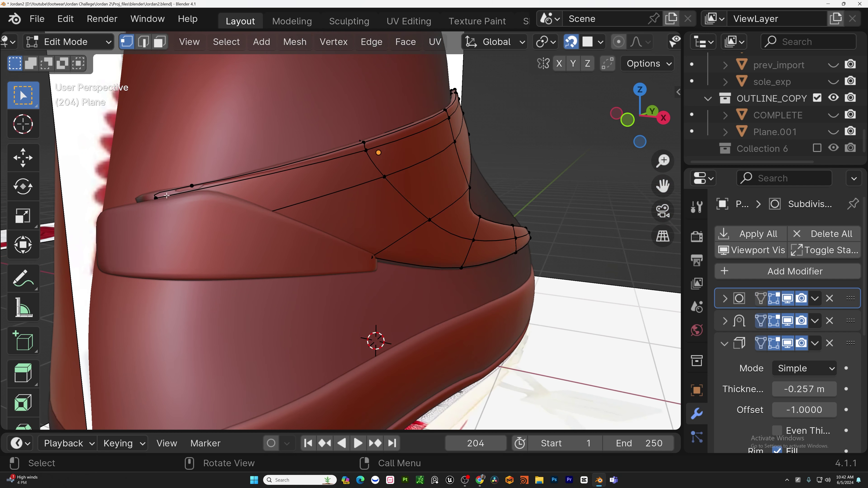
{"action": "middle_click_drag", "start_coordinate": [203, 197], "coordinate": [223, 217]}
{"action": "middle_click_drag", "start_coordinate": [137, 165], "coordinate": [210, 195]}
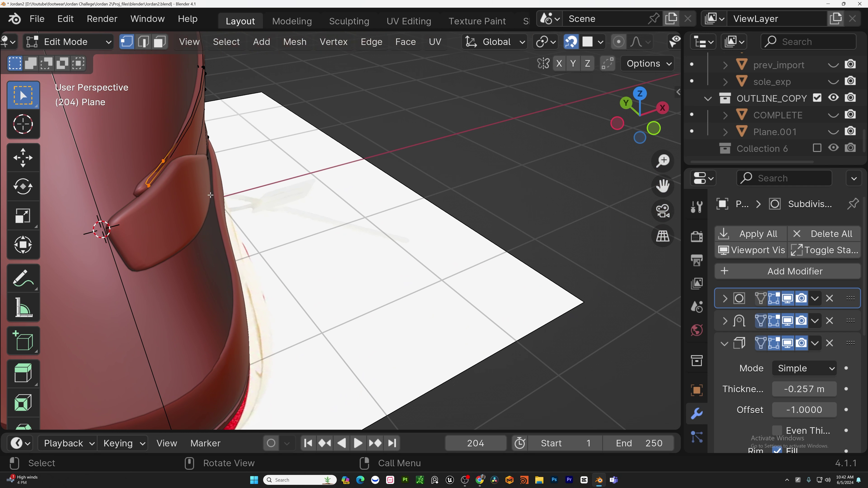
{"action": "key", "text": "g"}
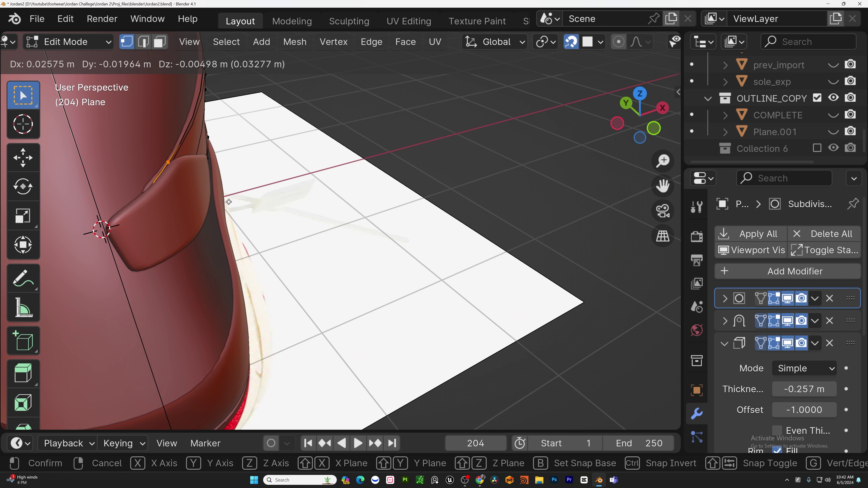
{"action": "left_click", "coordinate": [226, 201]}
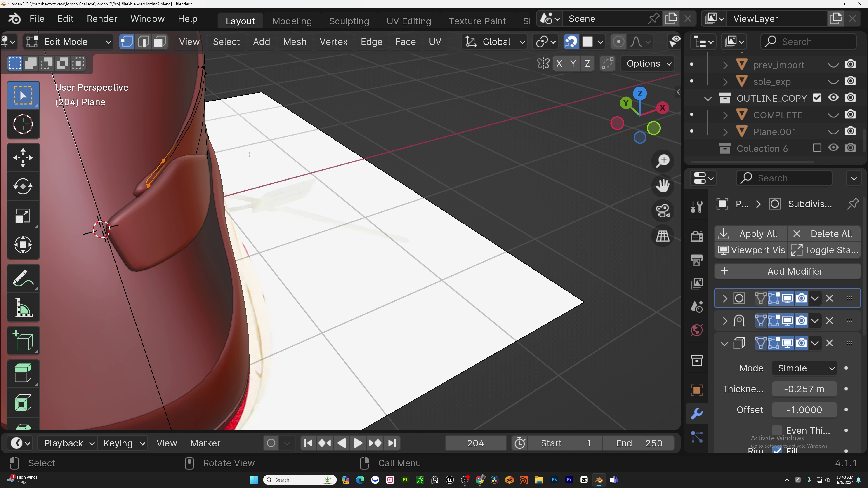
- Move the side panel's rear-tip vertices against the heel so that they tuck behind the heel strap
{"action": "middle_click_drag", "start_coordinate": [226, 195], "coordinate": [192, 192]}
{"action": "middle_click_drag", "start_coordinate": [239, 150], "coordinate": [211, 142], "text": "alt"}
{"action": "key", "text": "alt+z"}
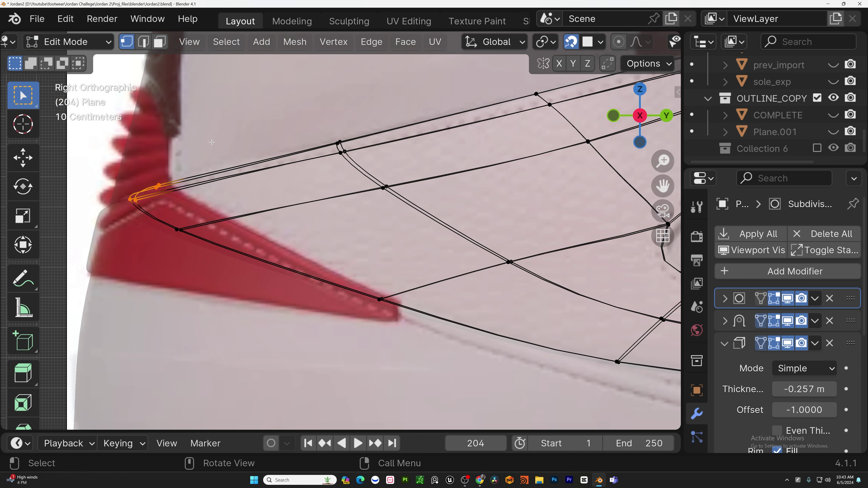
{"action": "key", "text": "alt+z"}
{"action": "mouse_move", "coordinate": [212, 141]}
{"action": "middle_mouse_down"}
{"action": "mouse_move", "coordinate": [188, 148]}
{"action": "mouse_move", "coordinate": [171, 205]}
{"action": "mouse_move", "coordinate": [345, 235]}
{"action": "middle_mouse_up"}
{"action": "key", "text": "g"}
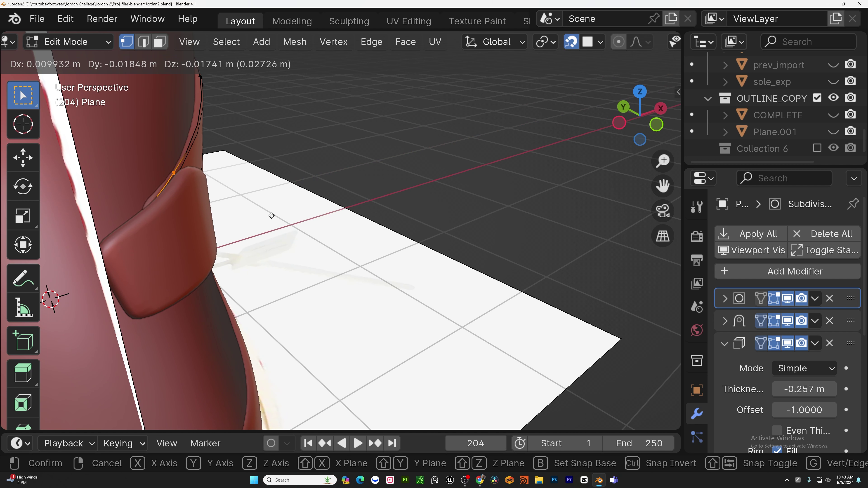
{"action": "left_click", "coordinate": [277, 224]}
{"action": "middle_click_drag", "start_coordinate": [277, 224], "coordinate": [151, 206]}
{"action": "scroll", "coordinate": [302, 217], "scroll_direction": "down", "scroll_amount": 3}
{"action": "middle_click_drag", "start_coordinate": [302, 217], "coordinate": [307, 217]}
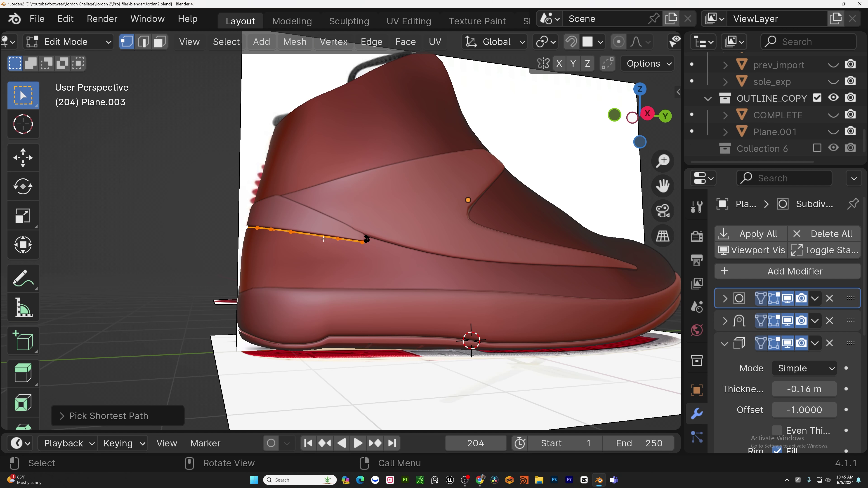
- Extrude the edge chain below the heel strap downward twice toward the midsole with snapping enabled
{"action": "key", "text": "e"}
{"action": "key", "text": "shift+Tab"}
{"action": "left_click", "coordinate": [339, 235]}
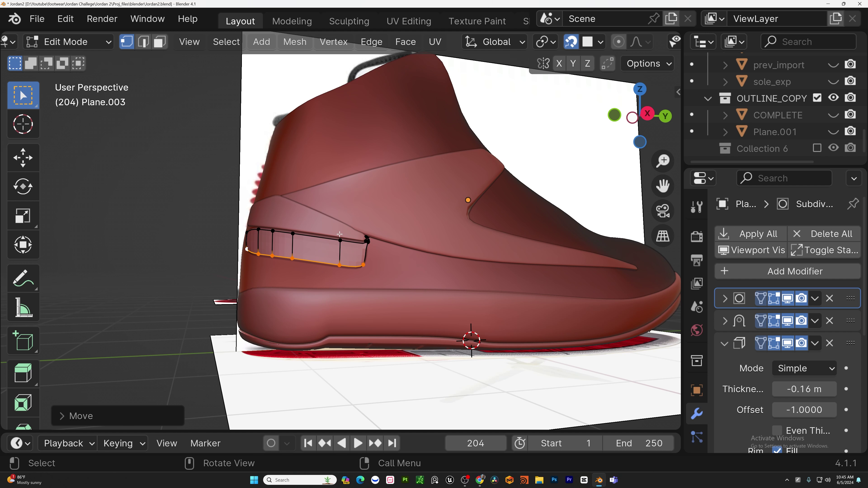
{"action": "key", "text": "e"}
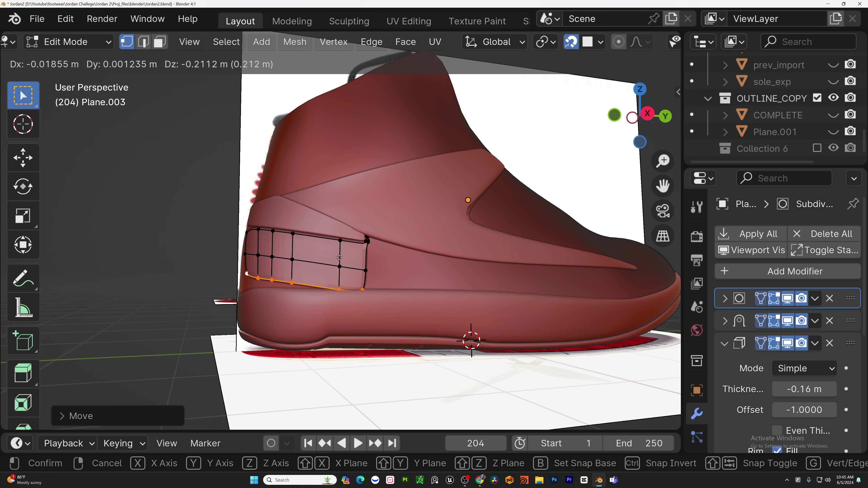
- Move the bottom-row vertices of the lower heel panel down onto the midsole's upper edge
{"action": "scroll", "coordinate": [339, 257], "scroll_direction": "up", "scroll_amount": 2}
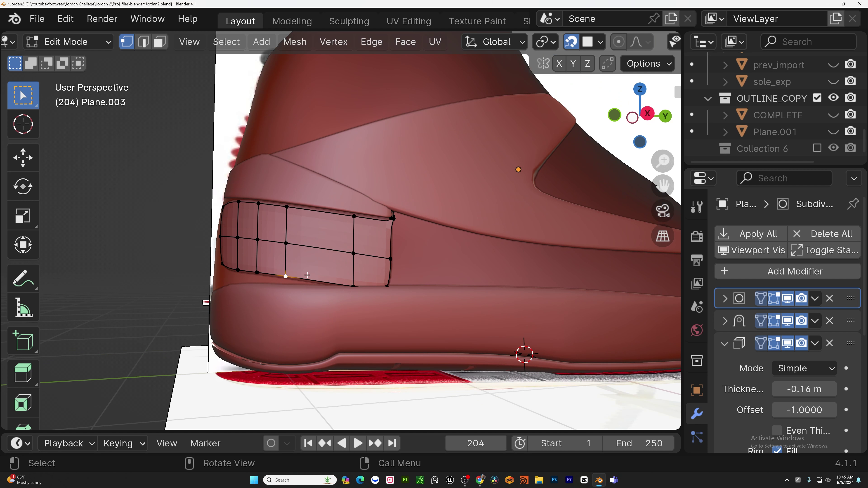
{"action": "left_click", "coordinate": [312, 295]}
{"action": "key", "text": "g"}
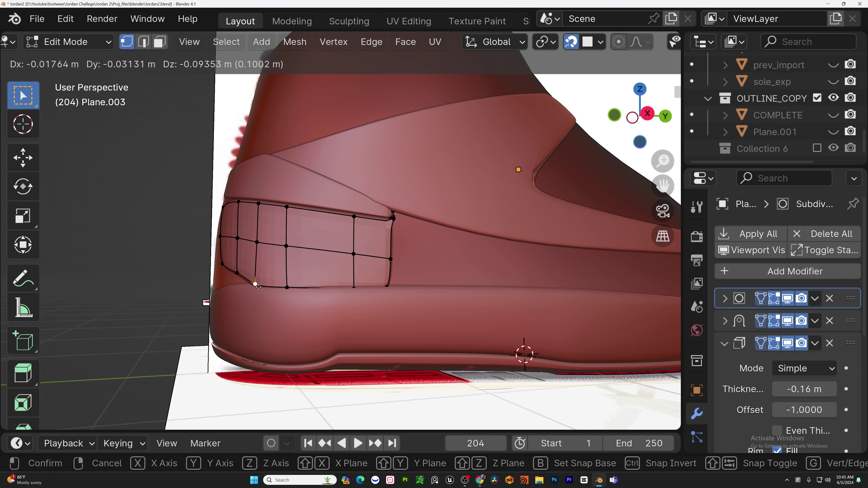
{"action": "left_click", "coordinate": [258, 285]}
{"action": "key", "text": "g"}
{"action": "left_click", "coordinate": [236, 273]}
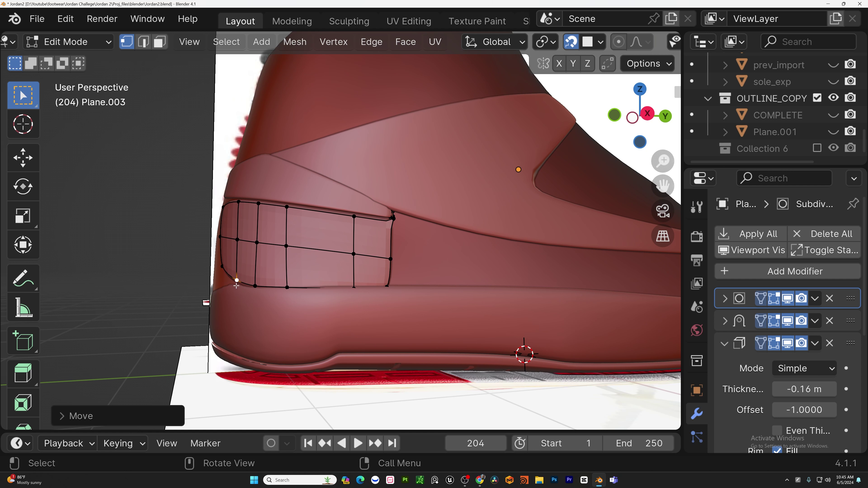
{"action": "middle_click_drag", "start_coordinate": [219, 268], "coordinate": [308, 294]}
{"action": "key", "text": "g"}
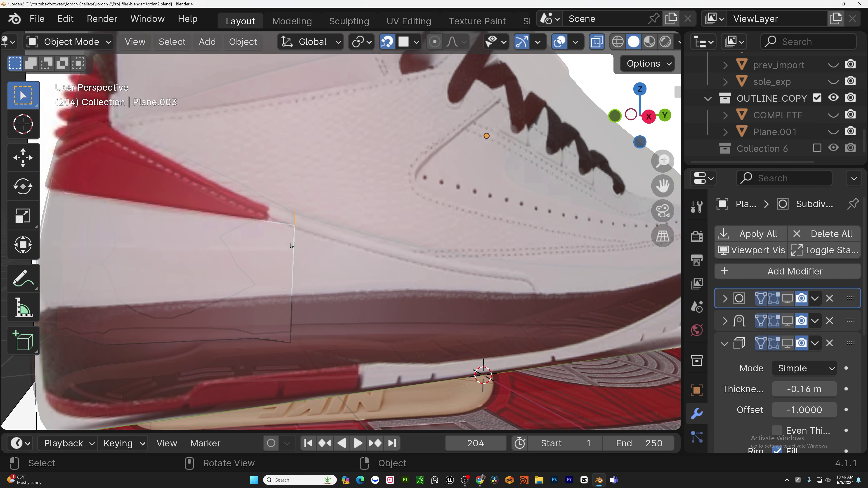
- Extrude the lower heel panel's short upper front edge about 1.8 m along the stitched seam and angle its end
{"action": "key", "text": "Tab"}
{"action": "key", "text": "shift+v"}
{"action": "left_click", "coordinate": [387, 247]}
{"action": "left_click", "coordinate": [294, 218]}
{"action": "scroll", "coordinate": [297, 219], "scroll_direction": "down", "scroll_amount": 1}
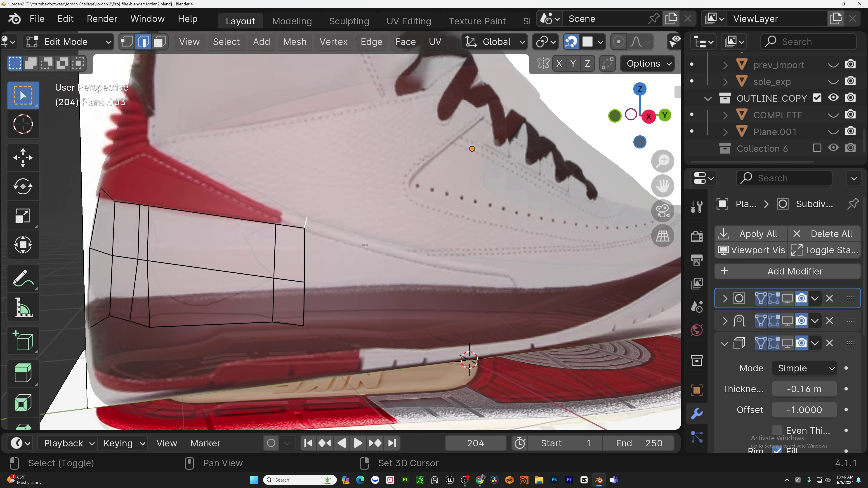
{"action": "middle_click_drag", "start_coordinate": [304, 223], "coordinate": [234, 184], "text": "shift"}
{"action": "key", "text": "KP_3"}
{"action": "key", "text": "e"}
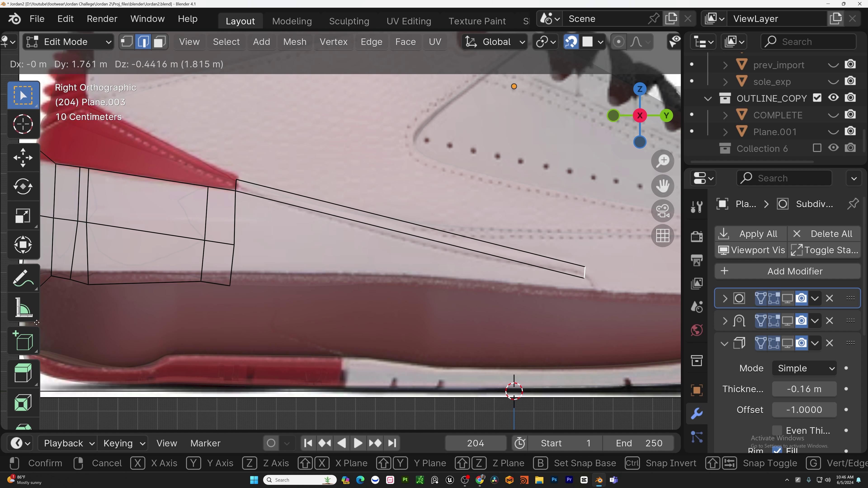
{"action": "left_click", "coordinate": [26, 319]}
{"action": "key", "text": "r"}
{"action": "left_click", "coordinate": [621, 297]}
{"action": "key", "text": "g"}
{"action": "left_click", "coordinate": [628, 303]}
- Add loop cuts across the narrow strip extruded from the lower heel panel
{"action": "key", "text": "ctrl+r"}
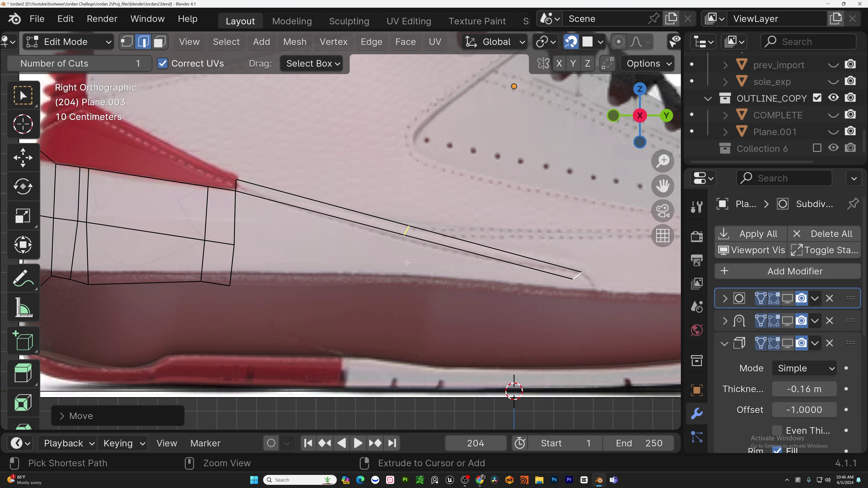
{"action": "key", "text": "w"}
{"action": "scroll", "coordinate": [448, 256], "scroll_direction": "down", "scroll_amount": 1}
{"action": "key", "text": "ctrl+r"}
{"action": "left_click", "coordinate": [448, 255]}
{"action": "key", "text": "1"}
{"action": "key", "text": "alt+z"}
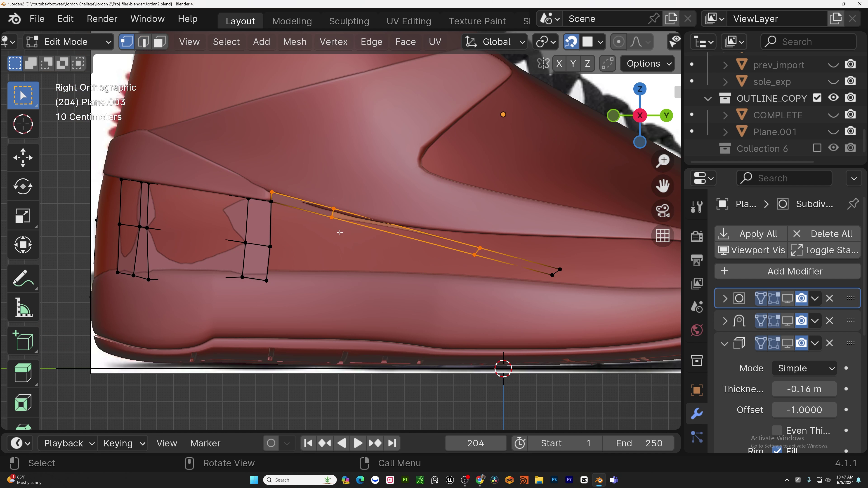
{"action": "key", "text": "m"}
{"action": "left_click_drag", "start_coordinate": [339, 212], "coordinate": [326, 198]}
{"action": "key", "text": "ctrl+z"}
{"action": "key", "text": "ctrl+z"}
{"action": "key", "text": "alt+z"}
- Move the strip's two inner vertex pairs so that they follow the curved seam in the reference image
{"action": "scroll", "coordinate": [343, 227], "scroll_direction": "up", "scroll_amount": 1}
{"action": "left_click_drag", "start_coordinate": [343, 227], "coordinate": [318, 197]}
{"action": "key", "text": "g"}
{"action": "left_click", "coordinate": [317, 199]}
{"action": "scroll", "coordinate": [400, 230], "scroll_direction": "down", "scroll_amount": 3}
{"action": "middle_click_drag", "start_coordinate": [428, 239], "coordinate": [315, 217], "text": "shift"}
{"action": "scroll", "coordinate": [316, 217], "scroll_direction": "up", "scroll_amount": 3}
{"action": "left_click_drag", "start_coordinate": [339, 202], "coordinate": [383, 241]}
{"action": "key", "text": "g"}
{"action": "left_click", "coordinate": [383, 245]}
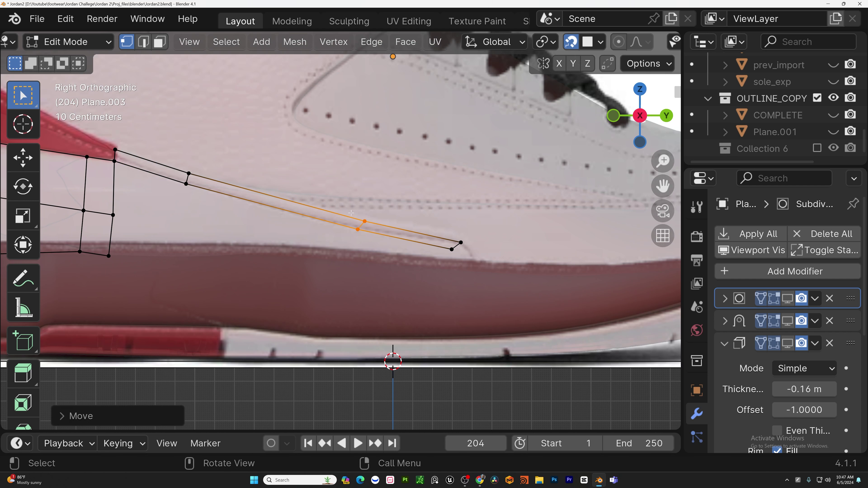
- Move and rotate the strip's front end vertices to match the end of the seam in the reference
{"action": "left_click_drag", "start_coordinate": [440, 222], "coordinate": [478, 275]}
{"action": "key", "text": "g"}
{"action": "key", "text": "r"}
{"action": "left_click", "coordinate": [517, 278]}
- Align the lower heel panel's bottom vertices near its front corner with the midsole line in the reference
{"action": "middle_click_drag", "start_coordinate": [273, 253], "coordinate": [400, 251], "text": "shift"}
{"action": "scroll", "coordinate": [250, 245], "scroll_direction": "down", "scroll_amount": 1}
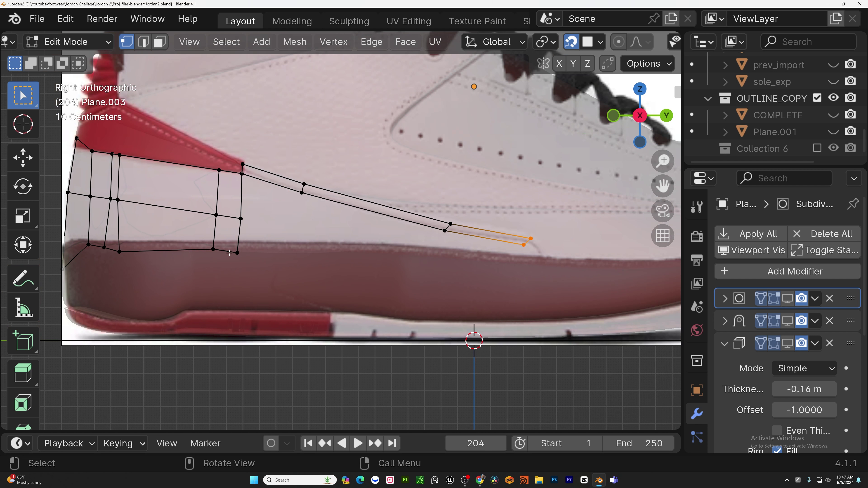
{"action": "left_click", "coordinate": [221, 261]}
{"action": "mouse_move", "coordinate": [230, 252]}
{"action": "middle_mouse_down", "text": "shift"}
{"action": "mouse_move", "coordinate": [385, 262]}
{"action": "mouse_move", "coordinate": [241, 264]}
{"action": "middle_mouse_up", "text": "shift"}
{"action": "key", "text": "g"}
{"action": "left_click", "coordinate": [248, 257]}
{"action": "left_click", "coordinate": [273, 263]}
{"action": "key", "text": "g"}
{"action": "left_click", "coordinate": [367, 259]}
{"action": "key", "text": "g"}
{"action": "left_click", "coordinate": [391, 262]}
- Extrude the panel's bottom front vertex forward along the midsole line to a point below the strip's end
{"action": "key", "text": "e"}
{"action": "key", "text": "e"}
{"action": "left_click", "coordinate": [449, 266]}
{"action": "key", "text": "e"}
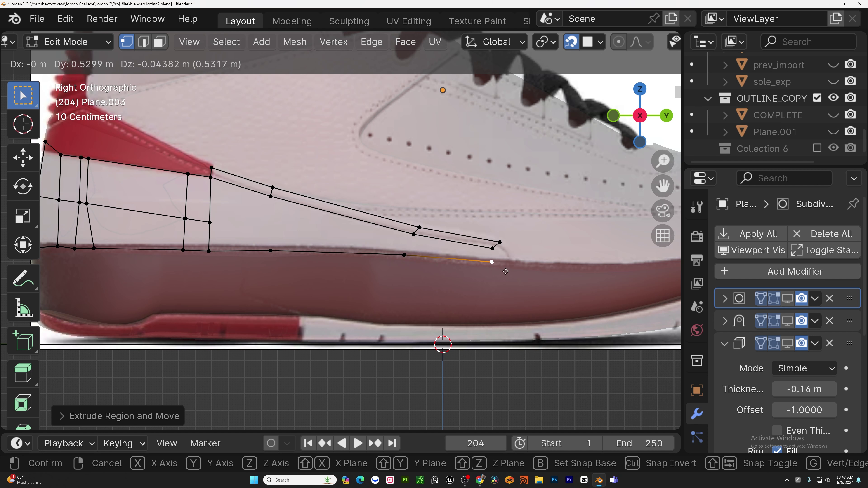
{"action": "left_click", "coordinate": [534, 273]}
- Extrude the panel's middle-row front vertex forward between the strip and the midsole line, and adjust the end vertices
{"action": "left_click", "coordinate": [214, 234]}
{"action": "key", "text": "e"}
{"action": "left_click", "coordinate": [270, 235]}
{"action": "key", "text": "e"}
{"action": "left_click", "coordinate": [416, 252]}
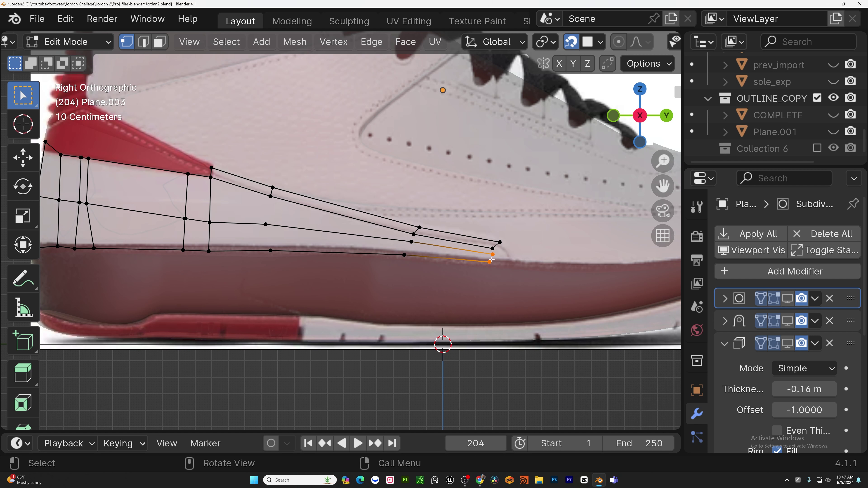
{"action": "scroll", "coordinate": [497, 266], "scroll_direction": "up", "scroll_amount": 3}
{"action": "key", "text": "g"}
{"action": "left_click", "coordinate": [530, 241]}
- Isolate the lower heel panel in local view for mesh editing
{"action": "scroll", "coordinate": [478, 258], "scroll_direction": "down", "scroll_amount": 8}
{"action": "key", "text": "Tab"}
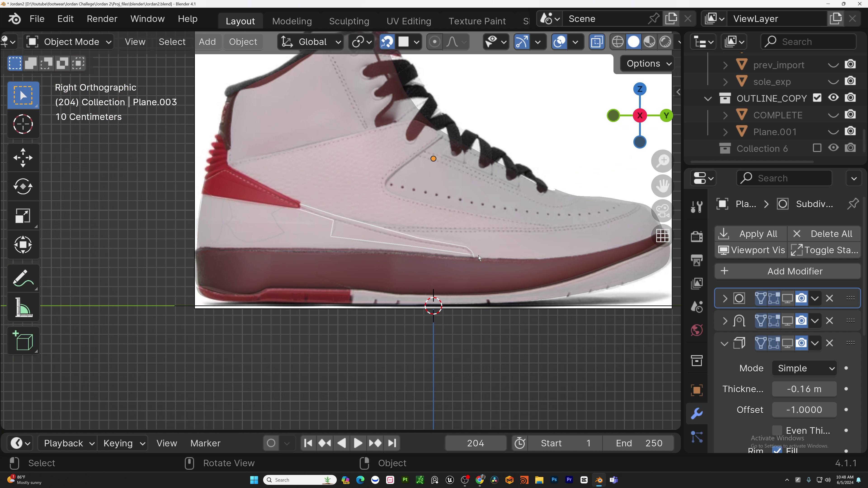
{"action": "key", "text": "KP_Divide"}
{"action": "key", "text": "Tab"}
{"action": "scroll", "coordinate": [332, 280], "scroll_direction": "up", "scroll_amount": 5}
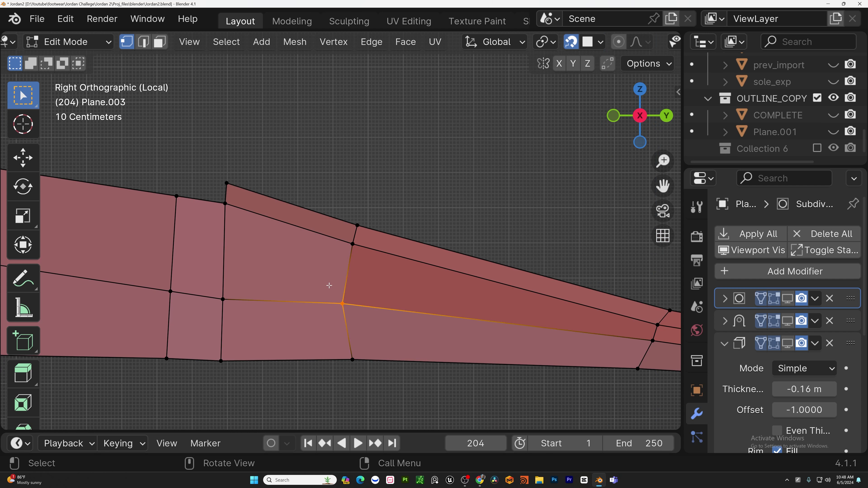
- Merge the overlapping vertices in the panel's middle row and along the strip's upper edge
{"action": "key", "text": "m"}
{"action": "left_click", "coordinate": [343, 243]}
{"action": "left_click_drag", "start_coordinate": [343, 212], "coordinate": [372, 235]}
{"action": "key", "text": "m"}
{"action": "scroll", "coordinate": [401, 231], "scroll_direction": "down", "scroll_amount": 4}
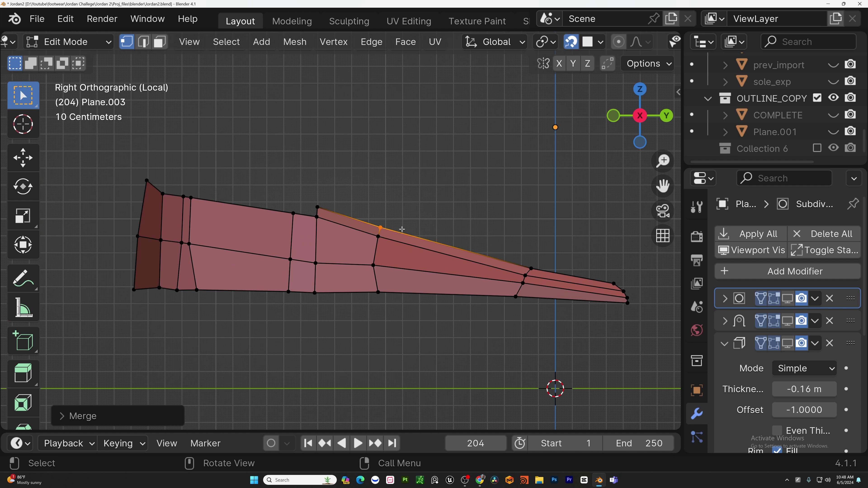
{"action": "left_click_drag", "start_coordinate": [510, 272], "coordinate": [530, 291]}
{"action": "scroll", "coordinate": [530, 292], "scroll_direction": "up", "scroll_amount": 3}
{"action": "key", "text": "m"}
- Show the lower heel panel's modifiers in the viewport and view the mesh in perspective
{"action": "left_click", "coordinate": [734, 252]}
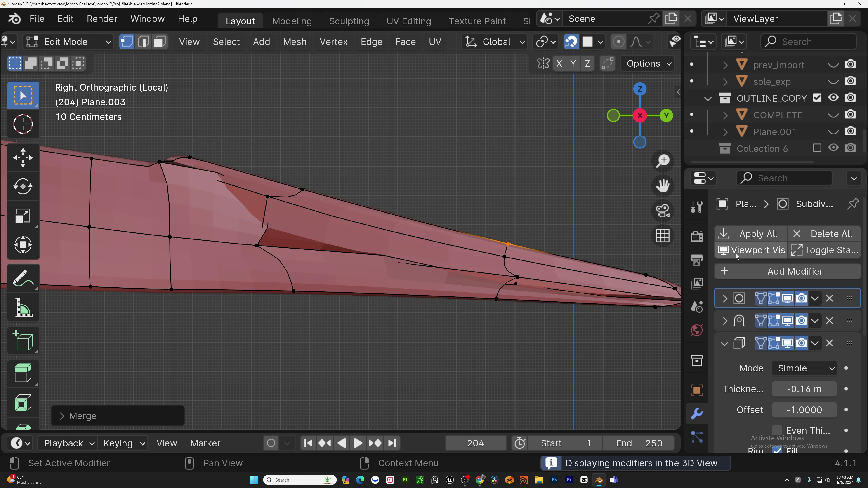
{"action": "scroll", "coordinate": [244, 240], "scroll_direction": "up", "scroll_amount": 2}
{"action": "key", "text": "KP_5"}
{"action": "middle_click_drag", "start_coordinate": [244, 241], "coordinate": [323, 262], "text": "shift"}
{"action": "left_click", "coordinate": [351, 271]}
{"action": "left_click_drag", "start_coordinate": [381, 225], "coordinate": [354, 208], "text": "shift"}
{"action": "key", "text": "x"}
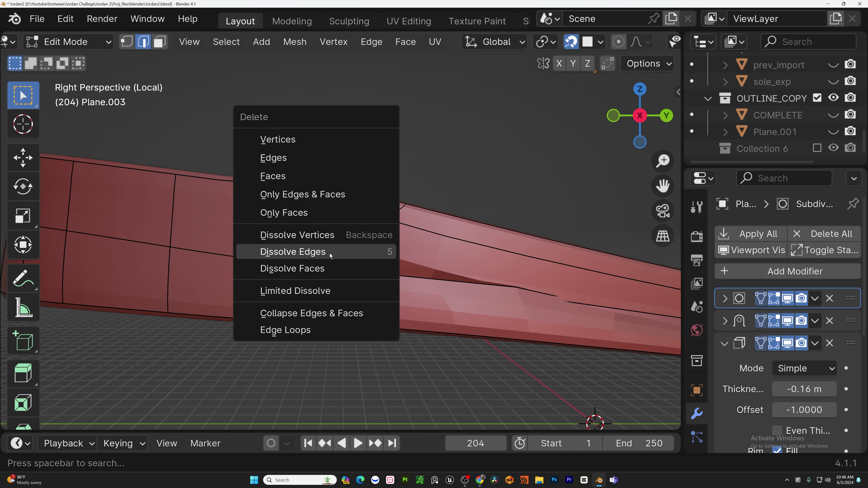
{"action": "left_click", "coordinate": [301, 159]}
{"action": "key", "text": "ctrl+z"}
- Add a vertical loop cut just behind the gap where the panel narrows into the strip
{"action": "scroll", "coordinate": [292, 203], "scroll_direction": "down", "scroll_amount": 2}
{"action": "scroll", "coordinate": [292, 203], "scroll_direction": "up", "scroll_amount": 1}
{"action": "middle_click_drag", "start_coordinate": [314, 230], "coordinate": [334, 242], "text": "shift"}
{"action": "key", "text": "ctrl+r"}
{"action": "left_click_drag", "start_coordinate": [359, 224], "coordinate": [397, 229]}
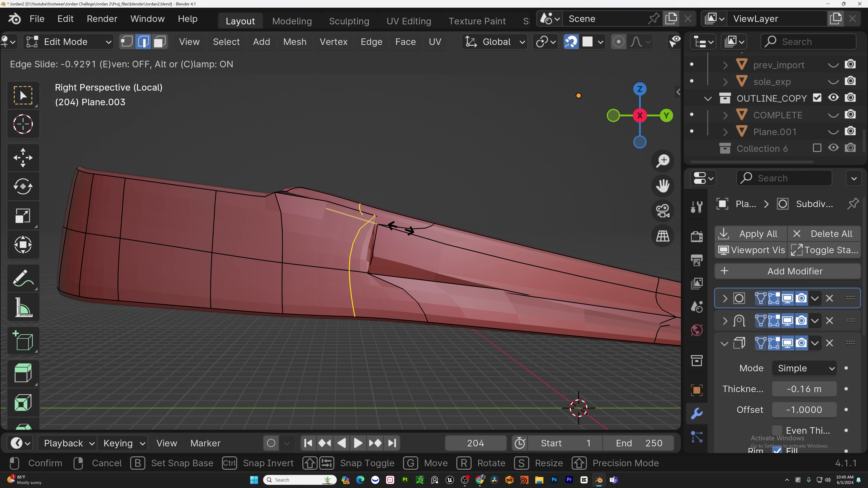
{"action": "left_click", "coordinate": [440, 240]}
- Recalculate the normals of the entire lower heel panel mesh
{"action": "key", "text": "a"}
{"action": "key", "text": "alt+n"}
{"action": "left_click", "coordinate": [444, 227]}
- Add supporting loop cuts around the panel's upper step, along its upper edge and near its front tip
{"action": "scroll", "coordinate": [445, 229], "scroll_direction": "down", "scroll_amount": 3}
{"action": "key", "text": "ctrl+r"}
{"action": "left_click", "coordinate": [369, 246]}
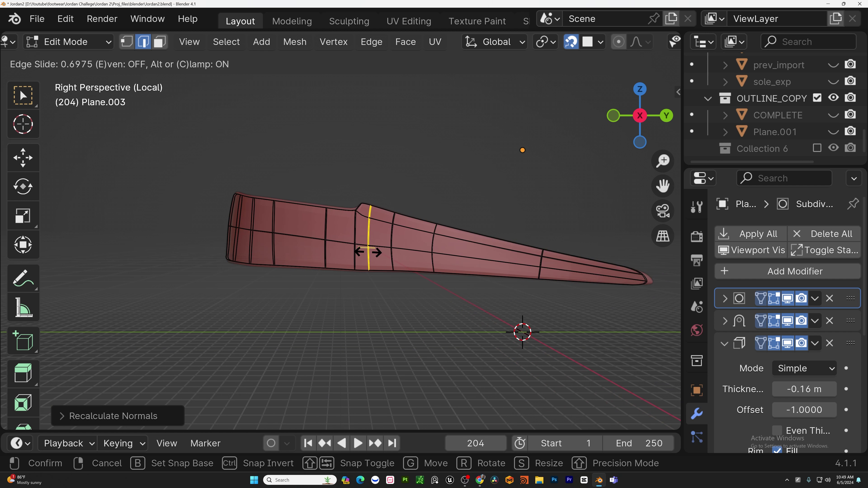
{"action": "left_click_drag", "start_coordinate": [369, 256], "coordinate": [369, 257]}
{"action": "left_click_drag", "start_coordinate": [355, 257], "coordinate": [353, 265]}
{"action": "left_click_drag", "start_coordinate": [396, 219], "coordinate": [397, 216]}
{"action": "left_click_drag", "start_coordinate": [613, 277], "coordinate": [644, 284]}
- Leave local view and inspect the lower heel panel on the full shoe with its modifiers displayed
{"action": "left_click", "coordinate": [752, 250]}
{"action": "middle_click_drag", "start_coordinate": [592, 293], "coordinate": [465, 303], "text": "shift"}
{"action": "middle_click_drag", "start_coordinate": [342, 295], "coordinate": [372, 303]}
{"action": "scroll", "coordinate": [345, 302], "scroll_direction": "down", "scroll_amount": 3}
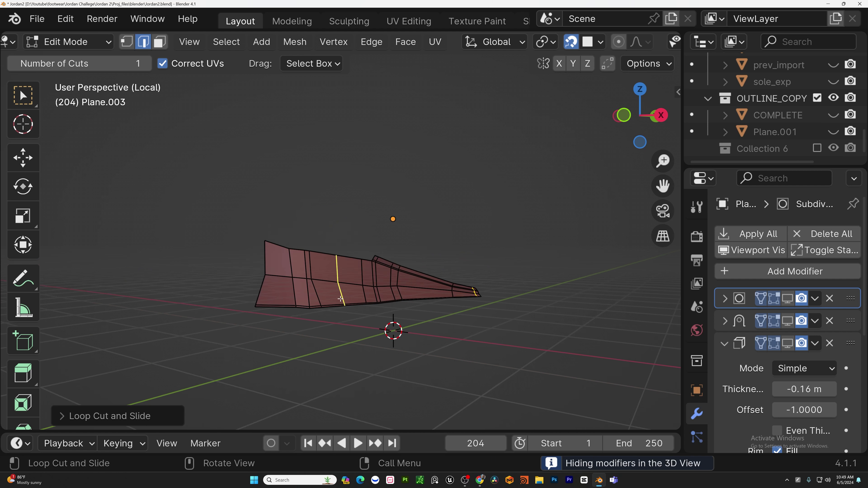
{"action": "key", "text": "KP_3"}
{"action": "scroll", "coordinate": [369, 295], "scroll_direction": "up", "scroll_amount": 4}
{"action": "key", "text": "KP_Divide"}
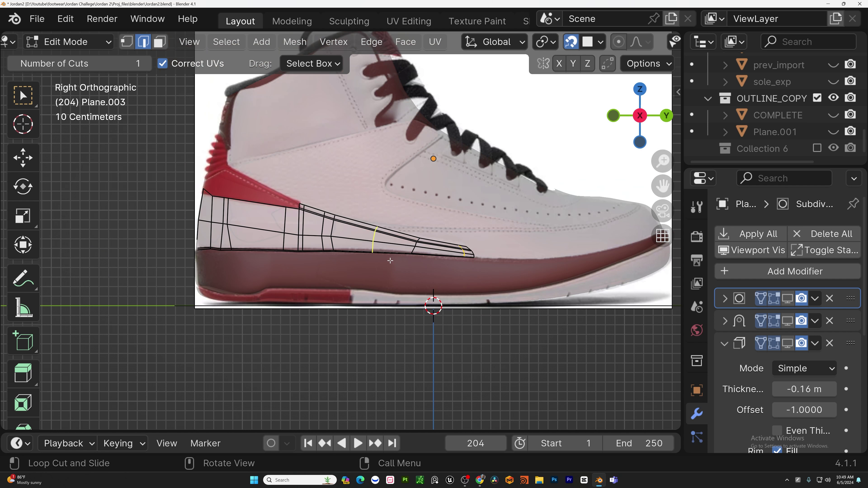
{"action": "left_click", "coordinate": [752, 250]}
{"action": "left_click_drag", "start_coordinate": [536, 236], "coordinate": [680, 221], "text": "alt"}
{"action": "middle_click_drag", "start_coordinate": [681, 221], "coordinate": [561, 236]}
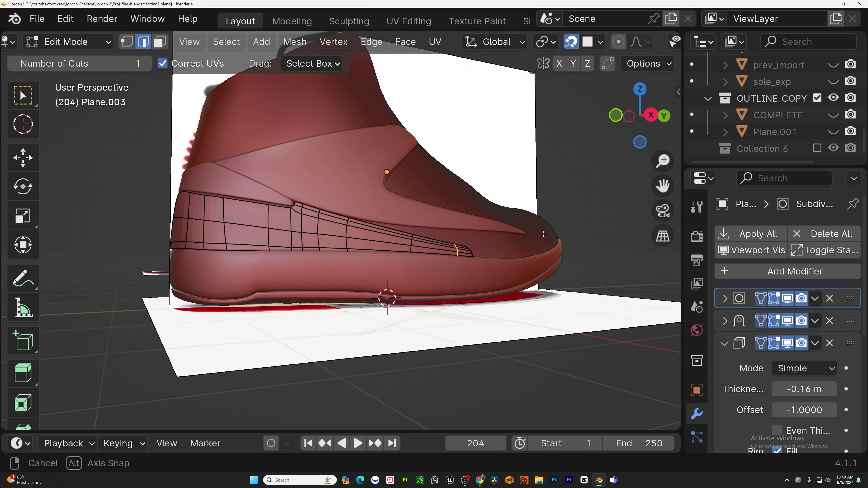
{"action": "key", "text": "w"}
- Switch mesh editing to the heel strap and add a loop cut close to its front tip
{"action": "scroll", "coordinate": [487, 280], "scroll_direction": "up", "scroll_amount": 2}
{"action": "middle_click_drag", "start_coordinate": [222, 219], "coordinate": [341, 236], "text": "shift"}
{"action": "scroll", "coordinate": [341, 236], "scroll_direction": "up", "scroll_amount": 5}
{"action": "middle_click_drag", "start_coordinate": [289, 224], "coordinate": [357, 240], "text": "shift"}
{"action": "key", "text": "alt+q"}
{"action": "key", "text": "ctrl+r"}
{"action": "left_click", "coordinate": [357, 241]}
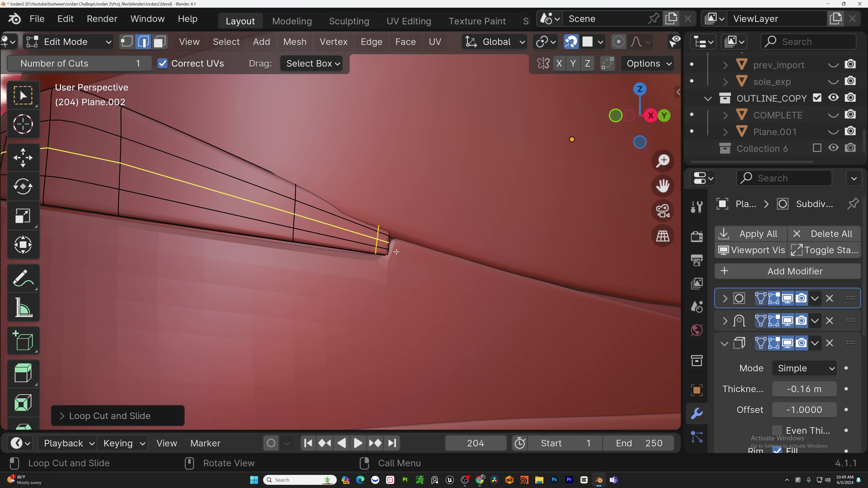
- Switch mesh editing to the lower heel panel and add a vertical loop cut at its upper step, beside the strap's tip
{"action": "key", "text": "Tab"}
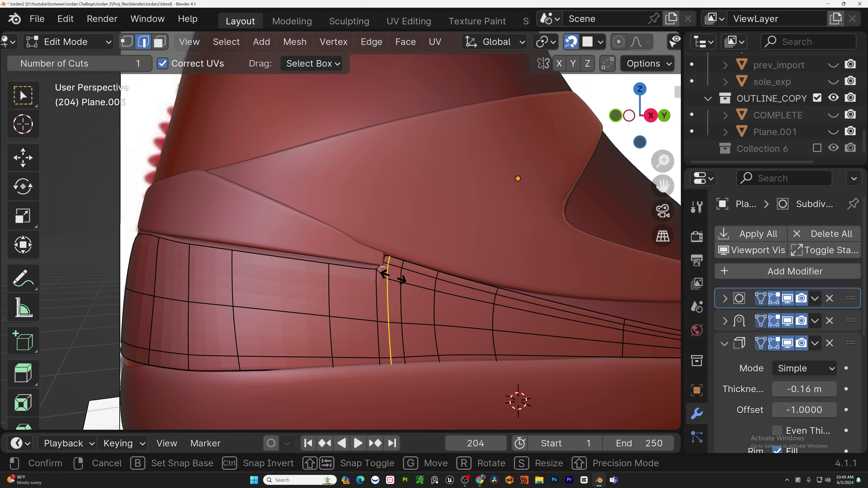
{"action": "left_click", "coordinate": [423, 281]}
{"action": "scroll", "coordinate": [423, 281], "scroll_direction": "up", "scroll_amount": 5}
{"action": "key", "text": "shift+z"}
{"action": "middle_click_drag", "start_coordinate": [423, 281], "coordinate": [407, 280]}
{"action": "key", "text": "1"}
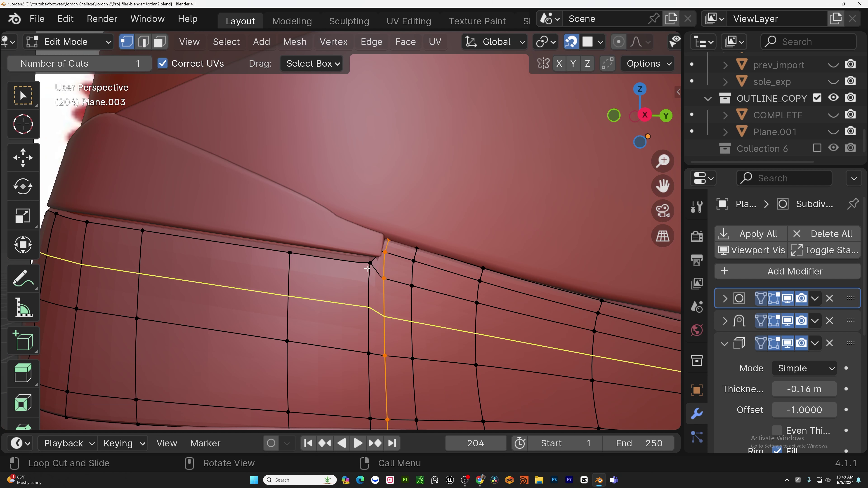
{"action": "key", "text": "w"}
{"action": "left_click", "coordinate": [385, 278]}
{"action": "key", "text": "g"}
{"action": "key", "text": "g"}
{"action": "right_click", "coordinate": [405, 274]}
- Add another supporting loop cut close behind the lower heel panel's upper step
{"action": "left_click", "coordinate": [366, 272]}
{"action": "scroll", "coordinate": [365, 273], "scroll_direction": "down", "scroll_amount": 2}
{"action": "key", "text": "ctrl+r"}
{"action": "left_click_drag", "start_coordinate": [360, 290], "coordinate": [373, 277]}
- Show the panel mesh in X-ray over the reference and dissolve the surplus edges near the upper step
{"action": "scroll", "coordinate": [378, 278], "scroll_direction": "up", "scroll_amount": 4}
{"action": "key", "text": "alt+z"}
{"action": "scroll", "coordinate": [382, 292], "scroll_direction": "down", "scroll_amount": 1}
{"action": "key", "text": "w"}
{"action": "key", "text": "x"}
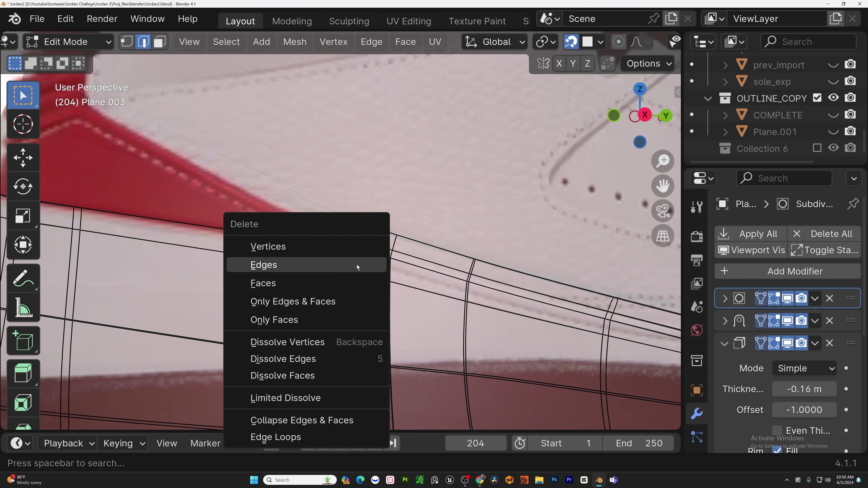
{"action": "left_click", "coordinate": [287, 358]}
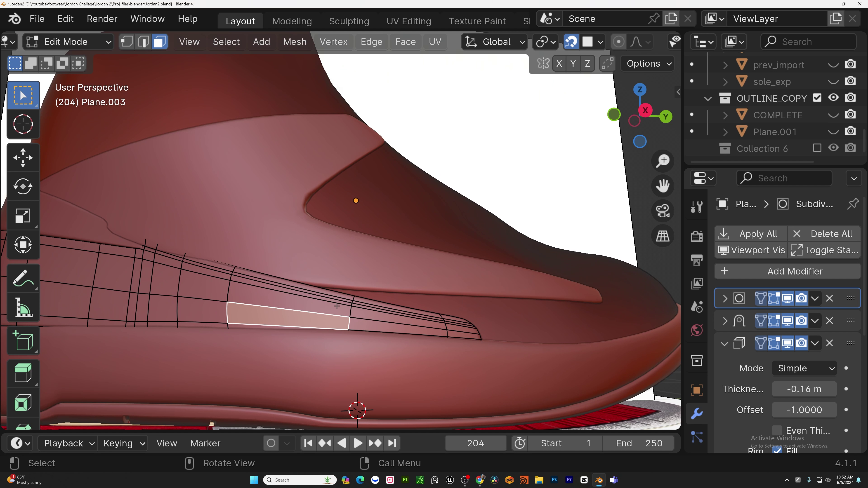
- Duplicate one column of faces in the front part of the lower heel panel and separate the copy into its own object
{"action": "left_click", "coordinate": [337, 296], "text": "ctrl"}
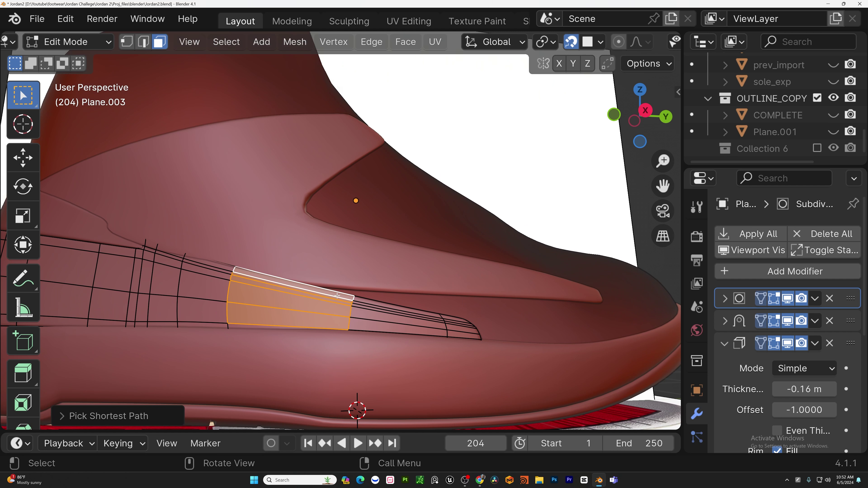
{"action": "key", "text": "shift+d"}
{"action": "right_click", "coordinate": [337, 295]}
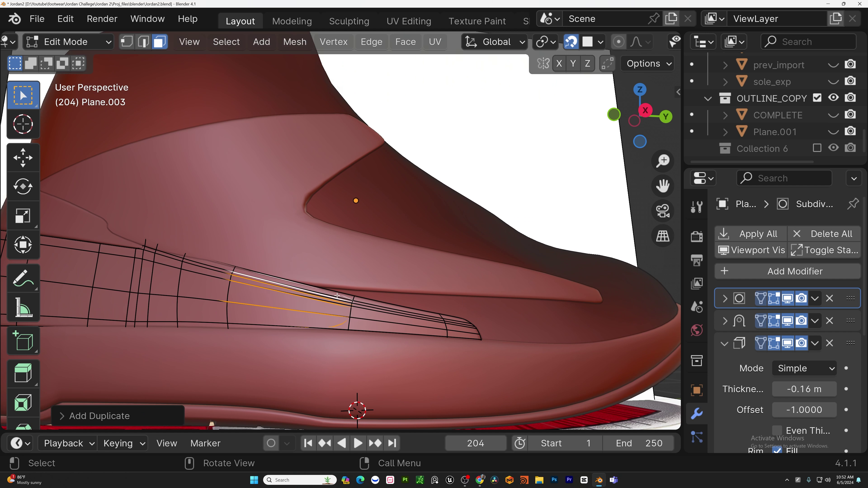
{"action": "key", "text": "p"}
{"action": "left_click", "coordinate": [336, 295]}
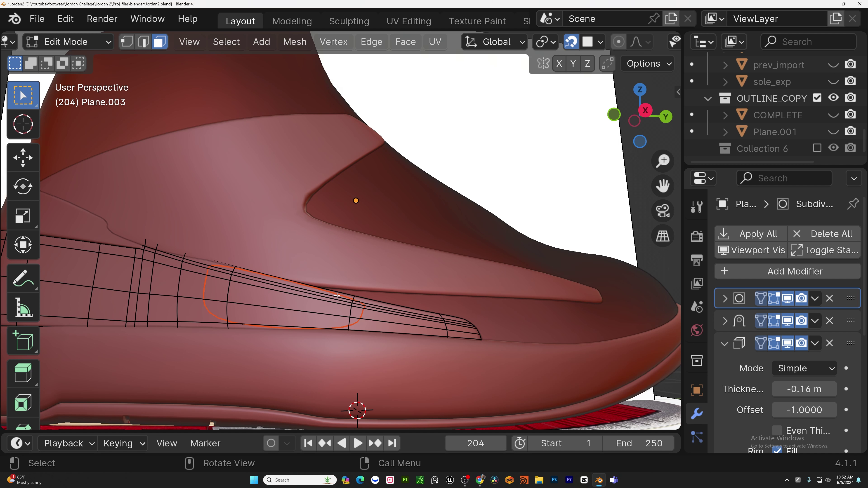
- Switch editing to the separated face strip and add a crosswise loop cut, sliding it toward the front
{"action": "key", "text": "Tab"}
{"action": "left_click", "coordinate": [337, 295]}
{"action": "key", "text": "Tab"}
{"action": "key", "text": "ctrl+r"}
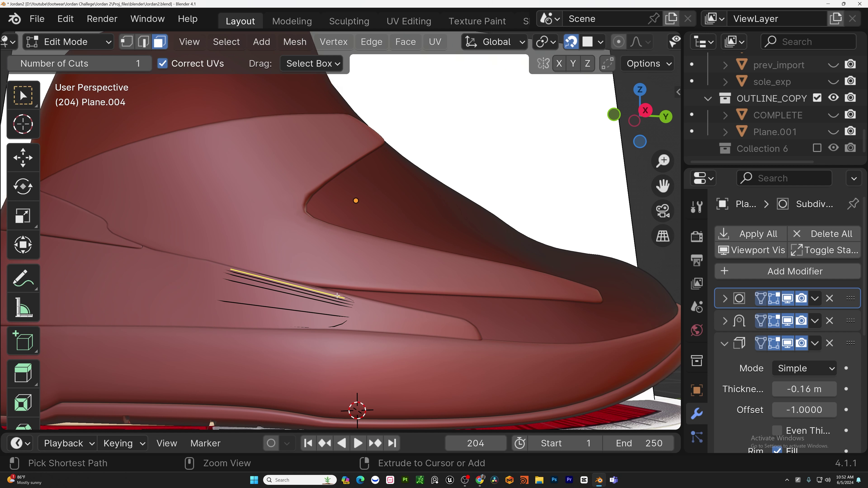
{"action": "left_click", "coordinate": [314, 301]}
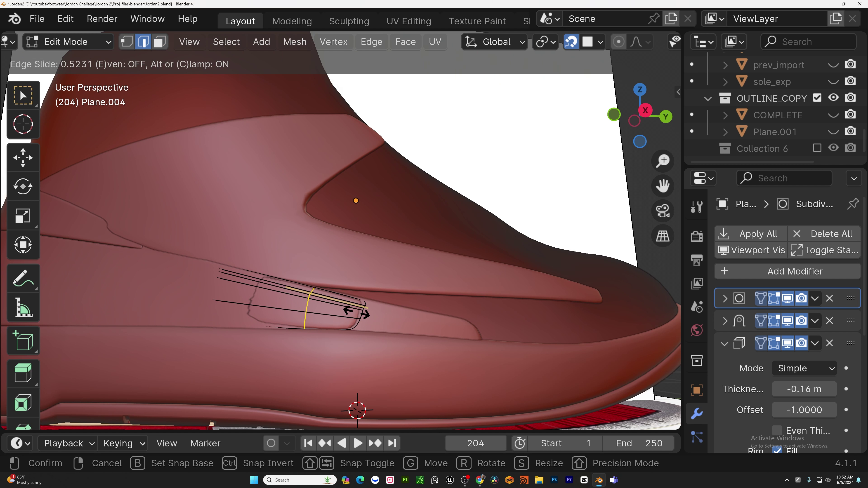
{"action": "left_click", "coordinate": [356, 312]}
{"action": "key", "text": "Tab"}
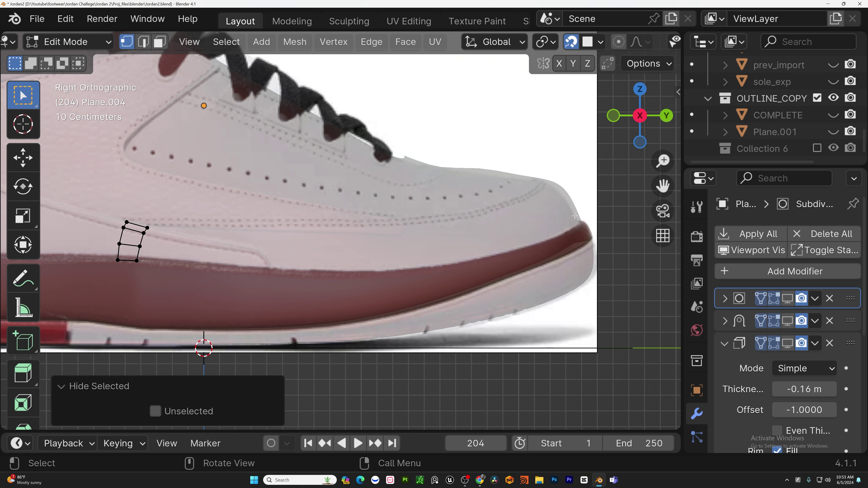
- Extrude the strip's front edge forward to the toe tip in the side view and align it with the sole line
{"action": "right_click", "coordinate": [581, 215], "text": "ctrl"}
{"action": "key", "text": "g"}
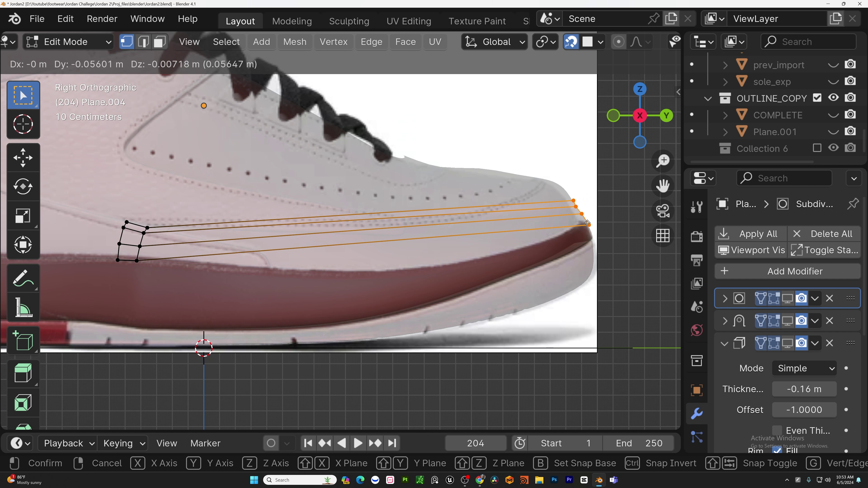
{"action": "left_click", "coordinate": [583, 221]}
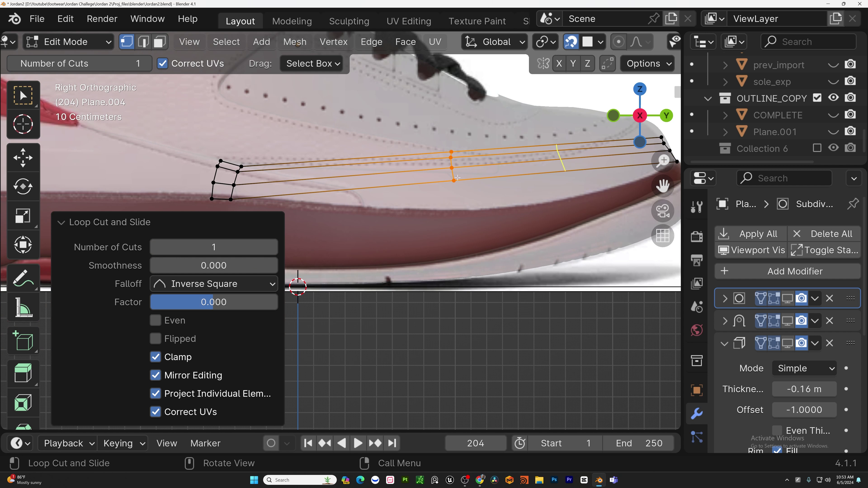
- Lower the strip's middle loop onto the sole line and add two loop cuts nearer the toe, fitting the strip to the sole
{"action": "key", "text": "g"}
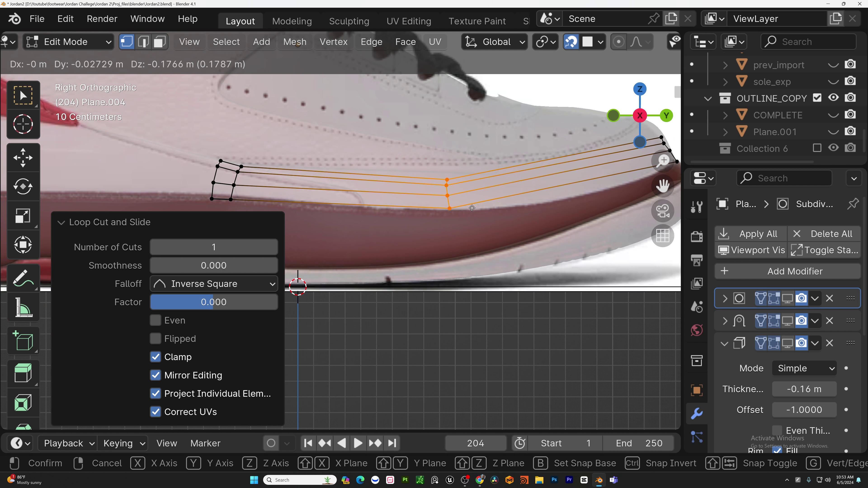
{"action": "left_click", "coordinate": [471, 208]}
{"action": "middle_click_drag", "start_coordinate": [523, 208], "coordinate": [421, 207], "text": "shift"}
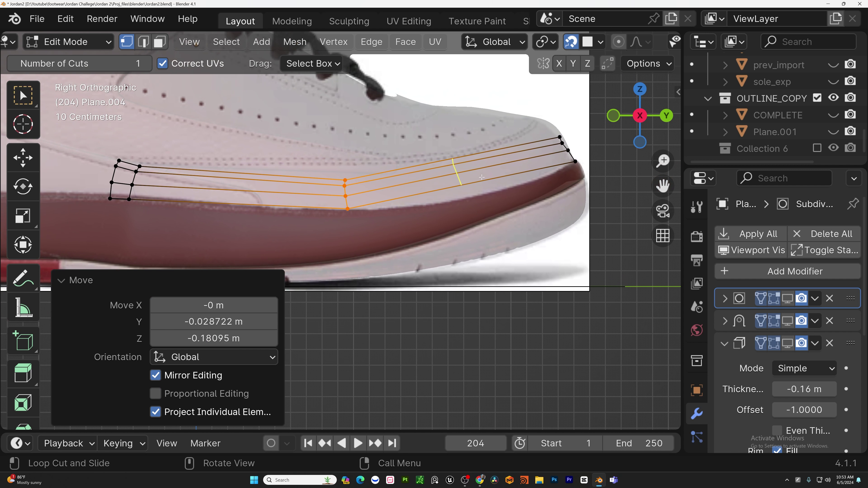
{"action": "left_click", "coordinate": [512, 184]}
{"action": "key", "text": "g"}
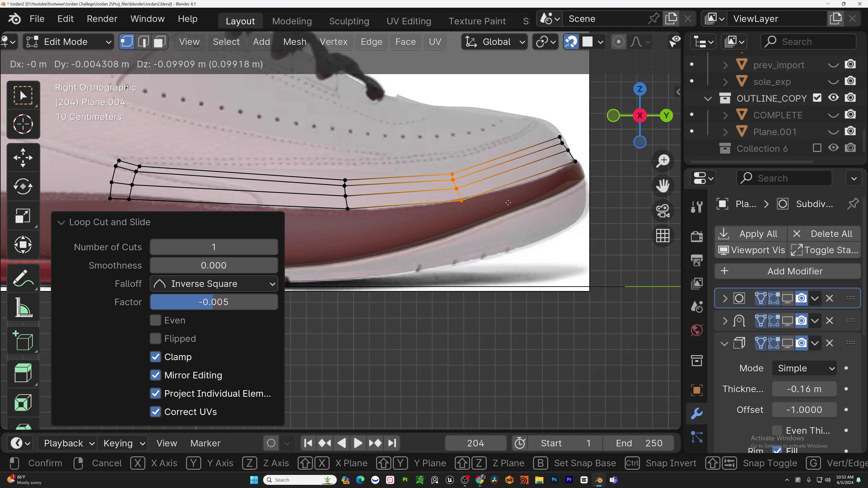
{"action": "left_click", "coordinate": [509, 201]}
{"action": "key", "text": "ctrl+r"}
{"action": "left_click", "coordinate": [518, 175]}
{"action": "left_click", "coordinate": [536, 170]}
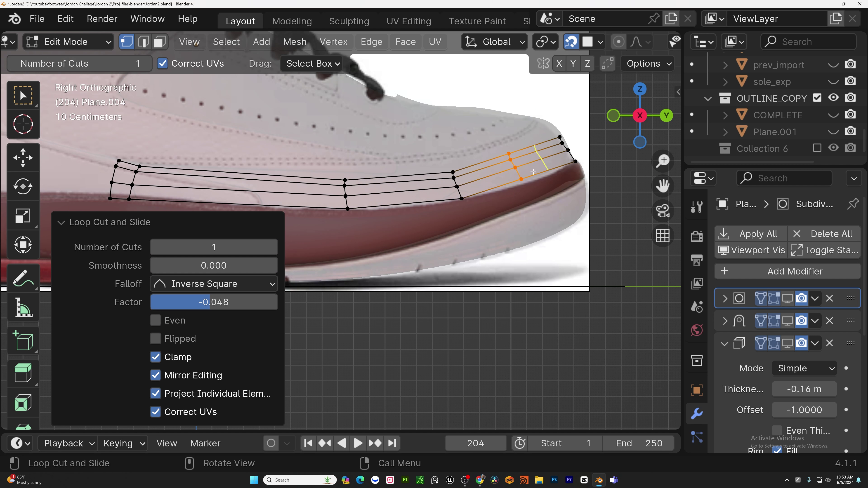
- Move the strip's rear edge back about 0.27 m and raise the next two upper-edge vertices toward the reference stitching
{"action": "key", "text": "g"}
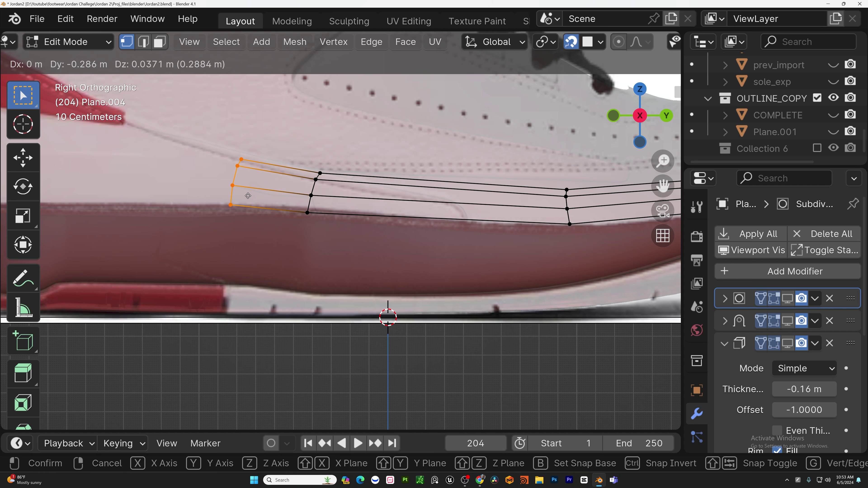
{"action": "left_click", "coordinate": [248, 195]}
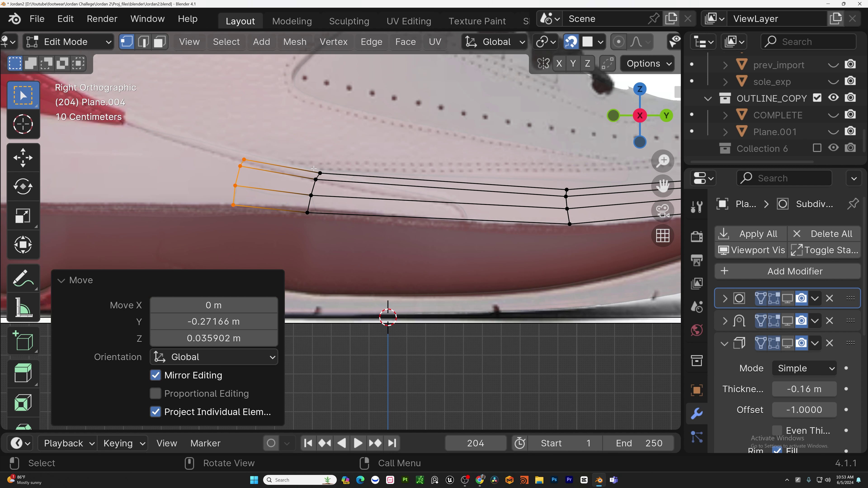
{"action": "left_click", "coordinate": [321, 173]}
{"action": "key", "text": "g"}
{"action": "left_click", "coordinate": [321, 161]}
{"action": "middle_click_drag", "start_coordinate": [553, 192], "coordinate": [375, 212], "text": "shift"}
{"action": "left_click", "coordinate": [387, 208]}
{"action": "key", "text": "g"}
{"action": "left_click", "coordinate": [388, 180]}
{"action": "middle_click_drag", "start_coordinate": [495, 192], "coordinate": [408, 203], "text": "shift"}
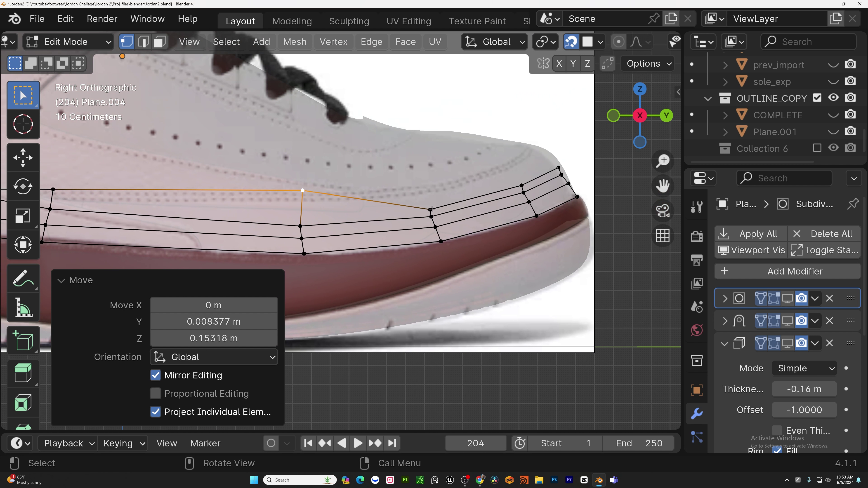
- Raise the three upper-edge vertices nearest the toe to follow the toe outline in the reference
{"action": "left_click", "coordinate": [430, 209]}
{"action": "key", "text": "g"}
{"action": "left_click", "coordinate": [432, 183]}
{"action": "left_click", "coordinate": [525, 184]}
{"action": "key", "text": "g"}
{"action": "left_click", "coordinate": [509, 164]}
{"action": "left_click", "coordinate": [559, 167]}
{"action": "key", "text": "g"}
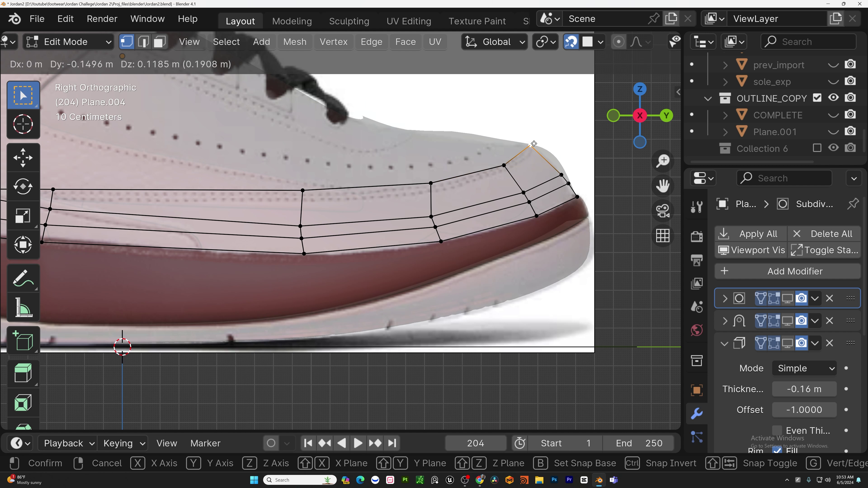
{"action": "left_click", "coordinate": [531, 145]}
{"action": "left_click", "coordinate": [561, 175]}
{"action": "key", "text": "g"}
{"action": "left_click", "coordinate": [417, 215]}
{"action": "key", "text": "Escape"}
{"action": "key", "text": "space"}
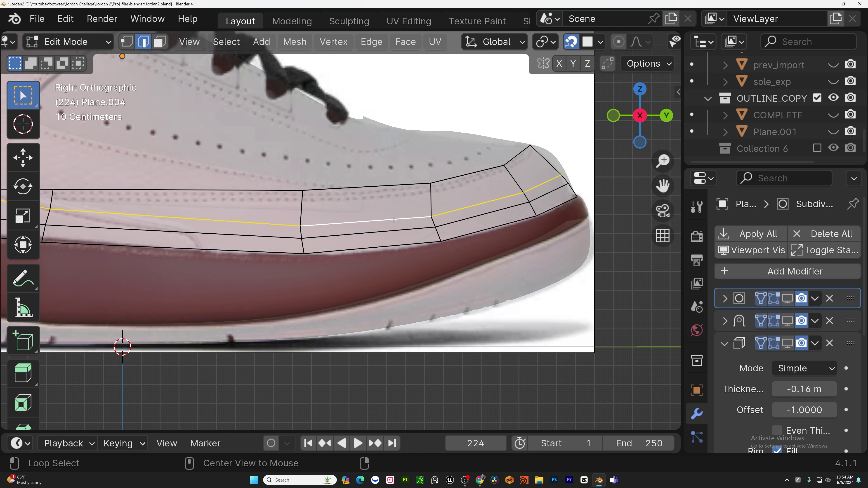
- Slide the strip's two inner lengthwise edge loops upward to space the rows more evenly
{"action": "key", "text": "g"}
{"action": "key", "text": "g"}
{"action": "left_click", "coordinate": [403, 206]}
{"action": "left_click", "coordinate": [402, 226]}
{"action": "key", "text": "g"}
{"action": "key", "text": "g"}
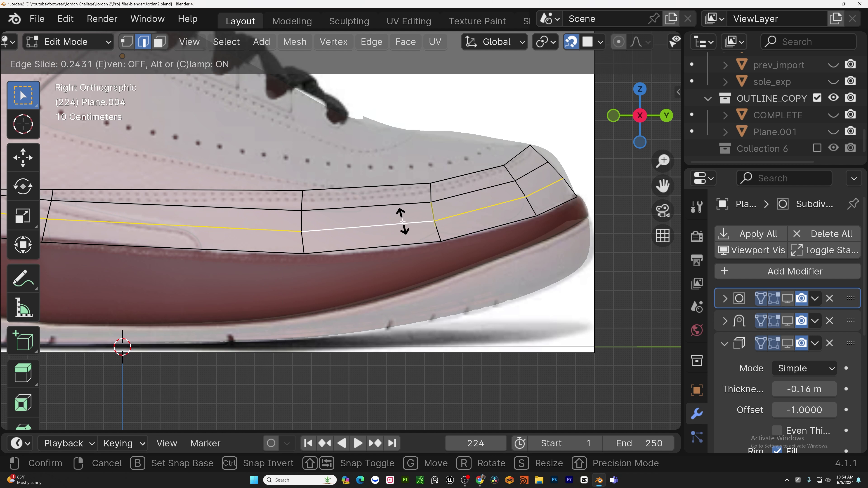
{"action": "left_click", "coordinate": [403, 219]}
{"action": "scroll", "coordinate": [596, 219], "scroll_direction": "down", "scroll_amount": 1}
{"action": "key", "text": "shift+1"}
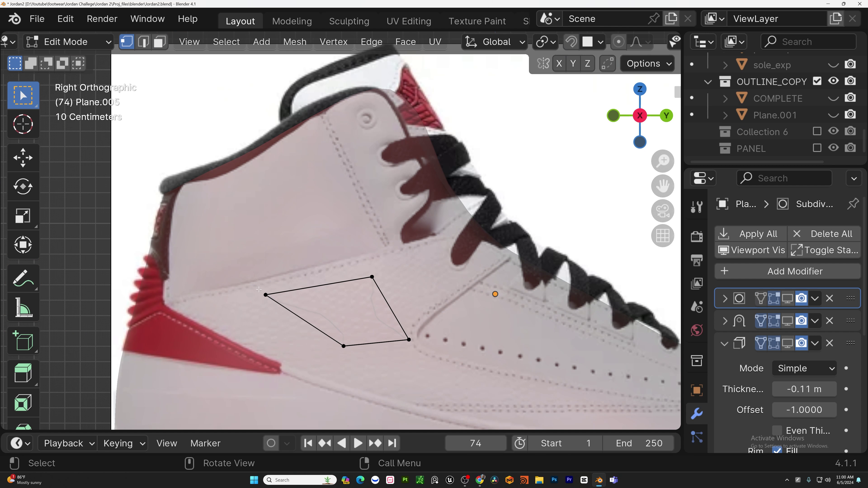
- Move the quad's four corners onto the ankle panel, two along the collar edge and two along the lower stitching line
{"action": "key", "text": "g"}
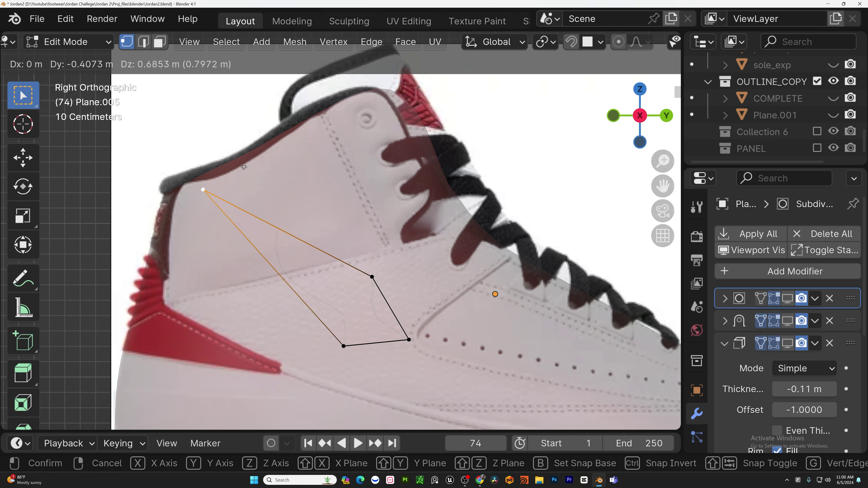
{"action": "left_click", "coordinate": [247, 160]}
{"action": "left_click", "coordinate": [364, 273]}
{"action": "key", "text": "g"}
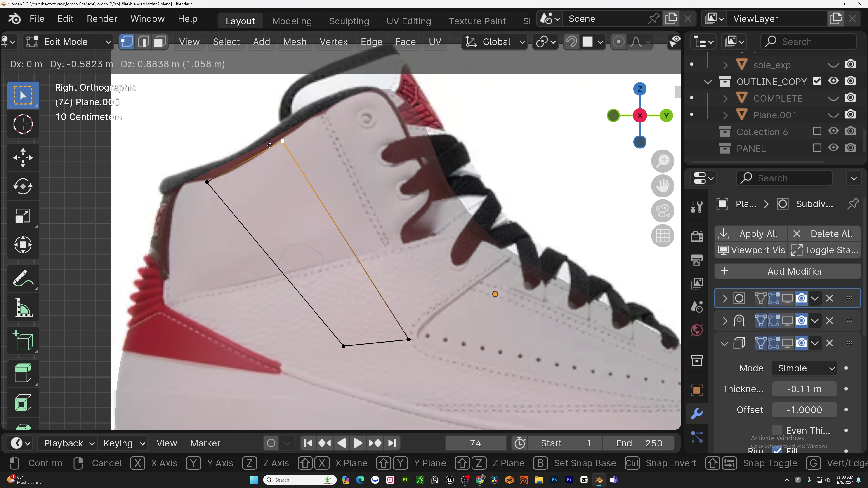
{"action": "left_click", "coordinate": [265, 147]}
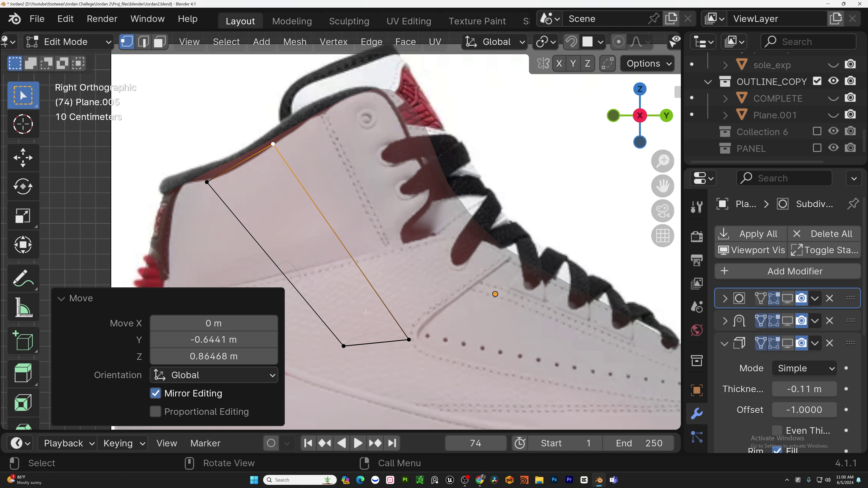
{"action": "left_click", "coordinate": [344, 346]}
{"action": "key", "text": "g"}
{"action": "left_click", "coordinate": [270, 293]}
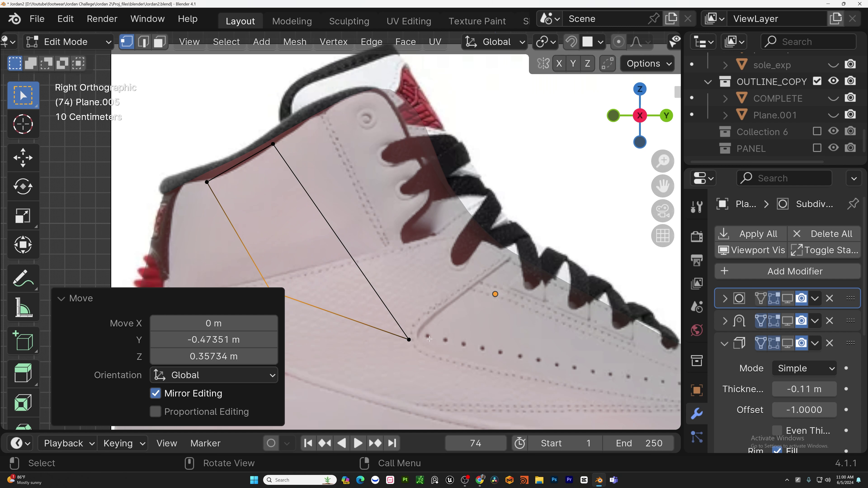
{"action": "left_click", "coordinate": [411, 340]}
{"action": "key", "text": "g"}
{"action": "left_click", "coordinate": [337, 258]}
- Extrude the ankle quad's front edge to the lacing edge, about 0.71 m along Y and 0.34 m along Z
{"action": "key", "text": "2"}
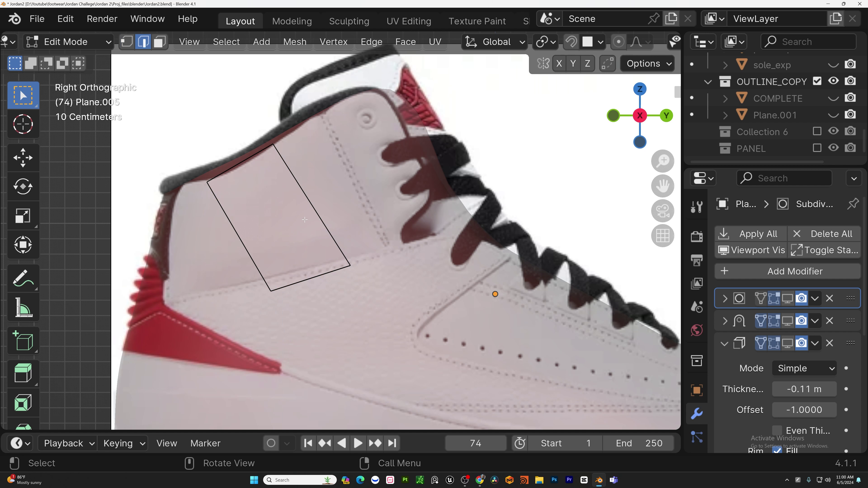
{"action": "key", "text": "e"}
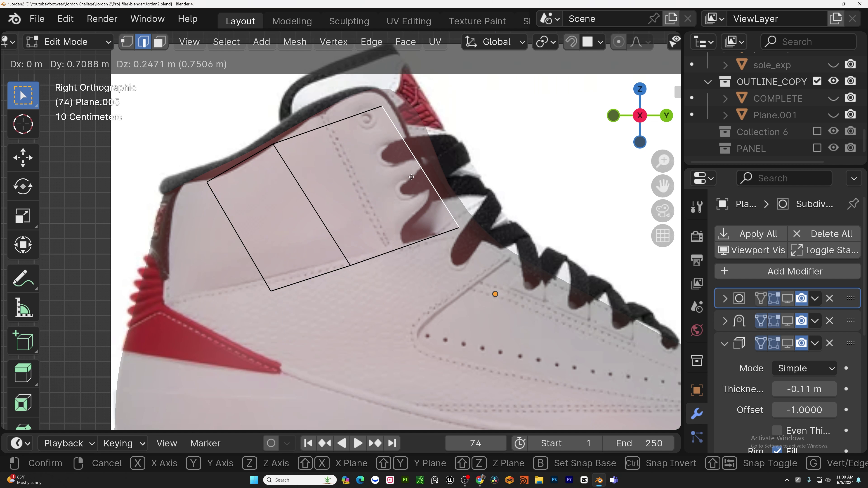
{"action": "left_click", "coordinate": [414, 166]}
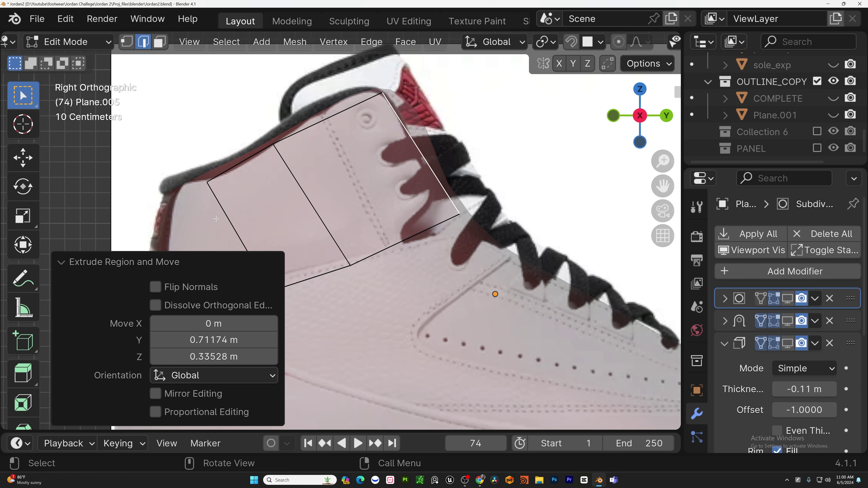
{"action": "middle_click_drag", "start_coordinate": [216, 218], "coordinate": [325, 216], "text": "shift"}
- Reposition the ankle panel's lower front corner and add a lengthwise loop cut just above the panel's middle
{"action": "key", "text": "g"}
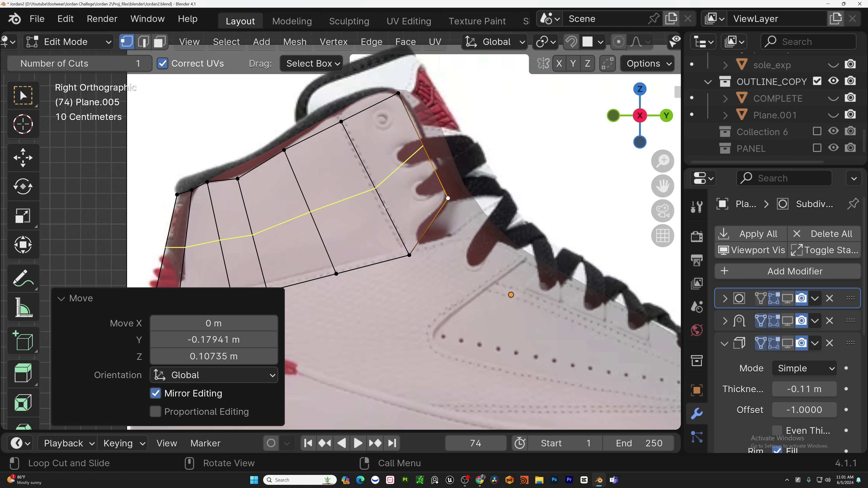
{"action": "left_click", "coordinate": [386, 206]}
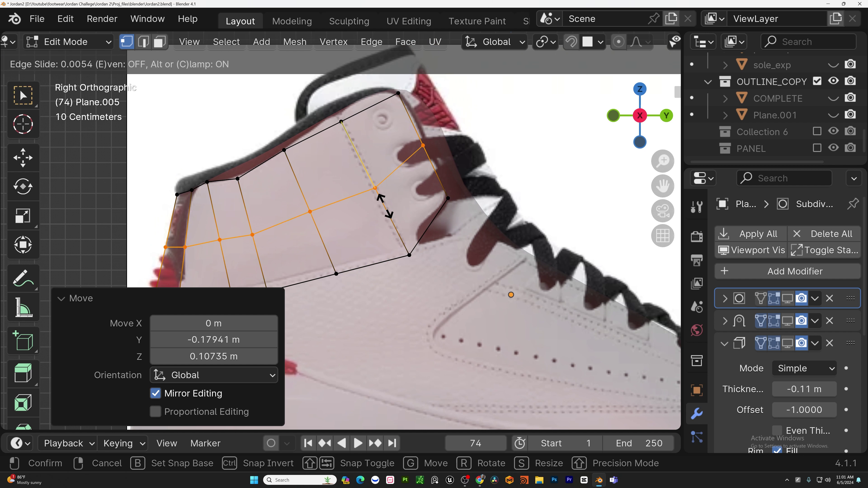
{"action": "left_click", "coordinate": [381, 203]}
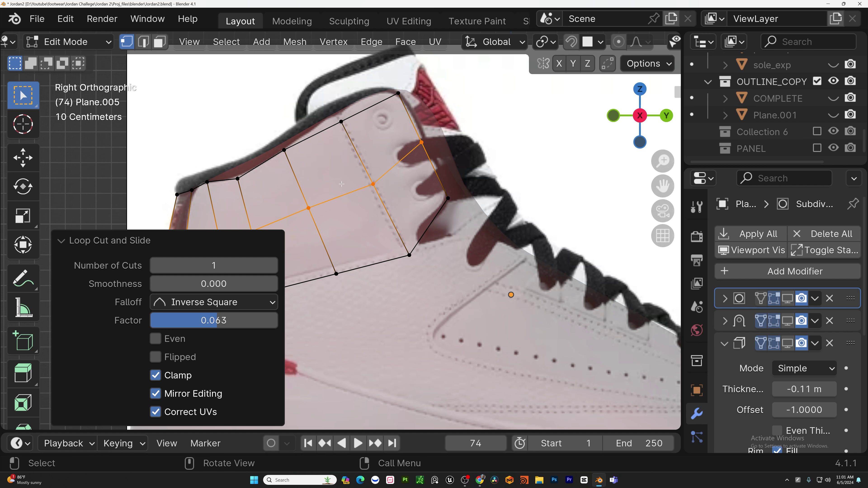
- Raise the collar-edge vertex above the stitching line by about 0.07 m and refit the upper front corner to the collar outline
{"action": "left_click", "coordinate": [342, 115]}
{"action": "key", "text": "g"}
{"action": "left_click", "coordinate": [342, 111]}
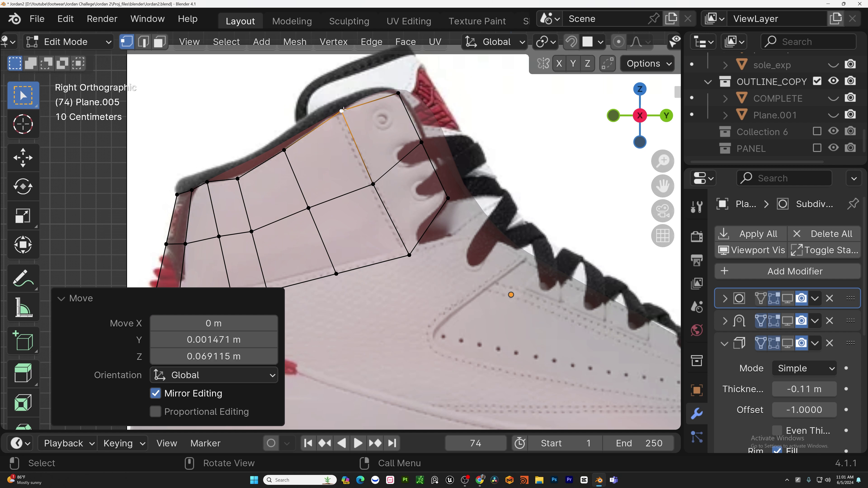
{"action": "left_click", "coordinate": [397, 93]}
{"action": "key", "text": "g"}
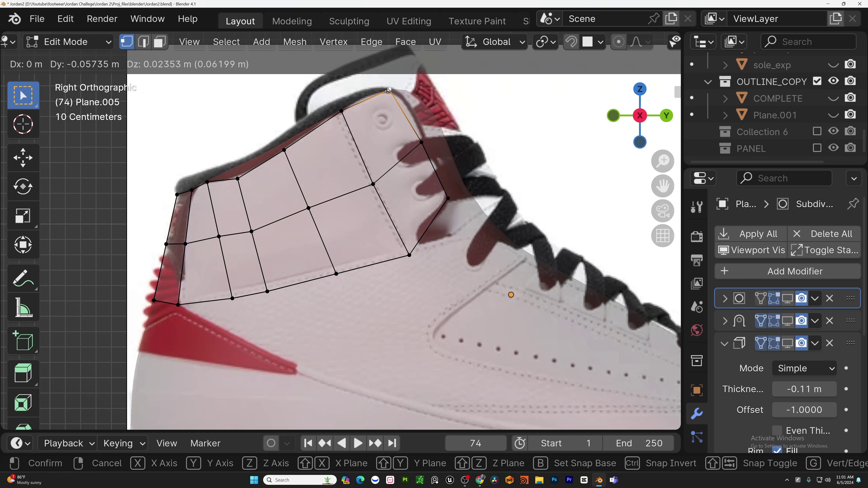
{"action": "left_click", "coordinate": [389, 90]}
- Add lengthwise loop cuts near the ankle panel's collar and lower edges and fit the front-edge vertices to the lacing outline
{"action": "left_click", "coordinate": [389, 106]}
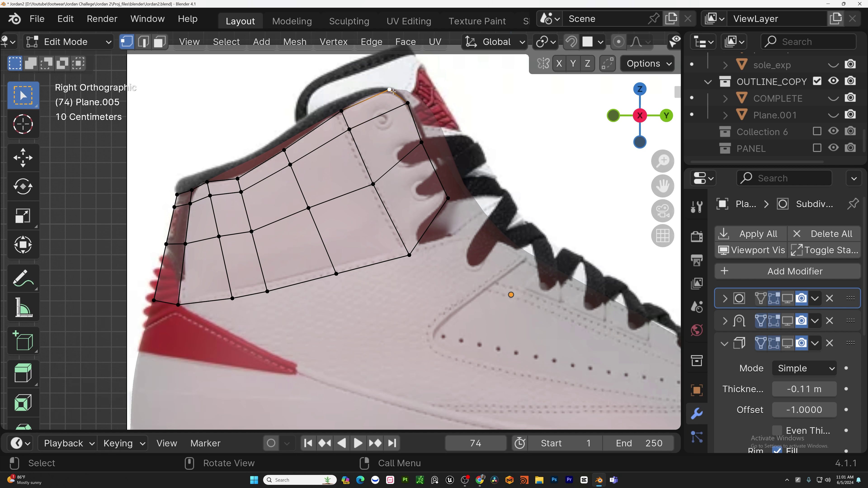
{"action": "left_click", "coordinate": [422, 142]}
{"action": "key", "text": "g"}
{"action": "key", "text": "ctrl+r"}
{"action": "left_click", "coordinate": [436, 171]}
{"action": "left_click", "coordinate": [442, 193]}
{"action": "left_click", "coordinate": [448, 206]}
{"action": "key", "text": "g"}
{"action": "left_click", "coordinate": [442, 218]}
{"action": "left_click", "coordinate": [447, 207]}
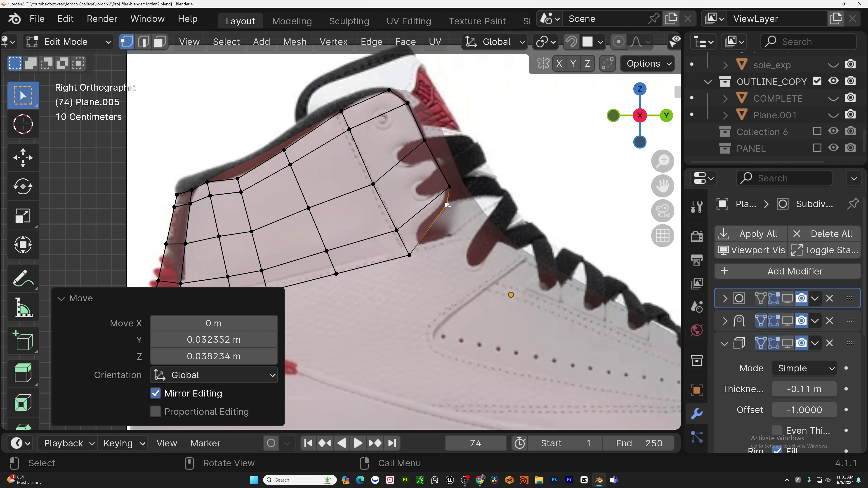
- Add two crosswise loop cuts just in front of the vertical stitching line and nudge the panel's lower front corner
{"action": "key", "text": "ctrl+r"}
{"action": "left_click", "coordinate": [423, 210]}
{"action": "left_click", "coordinate": [413, 218]}
{"action": "left_click", "coordinate": [409, 255]}
{"action": "key", "text": "g"}
{"action": "left_click", "coordinate": [408, 255]}
{"action": "key", "text": "ctrl+r"}
{"action": "double_click", "coordinate": [407, 221]}
- Move the two lower front vertices to shape the panel's corner and raise the rear collar-edge vertex about 0.015 m
{"action": "left_click", "coordinate": [413, 239]}
{"action": "key", "text": "g"}
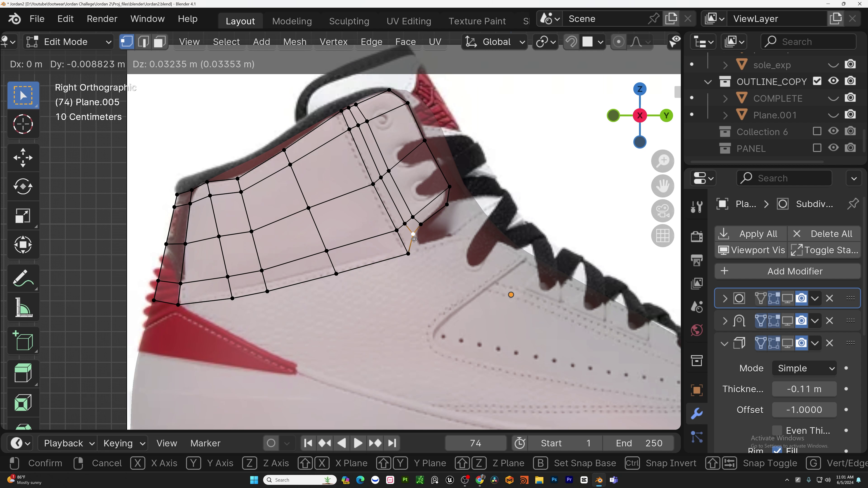
{"action": "left_click", "coordinate": [416, 236]}
{"action": "left_click", "coordinate": [409, 254]}
{"action": "key", "text": "g"}
{"action": "left_click", "coordinate": [420, 252]}
{"action": "scroll", "coordinate": [357, 220], "scroll_direction": "up", "scroll_amount": 2}
{"action": "left_click", "coordinate": [333, 167]}
{"action": "key", "text": "g"}
{"action": "left_click", "coordinate": [333, 163]}
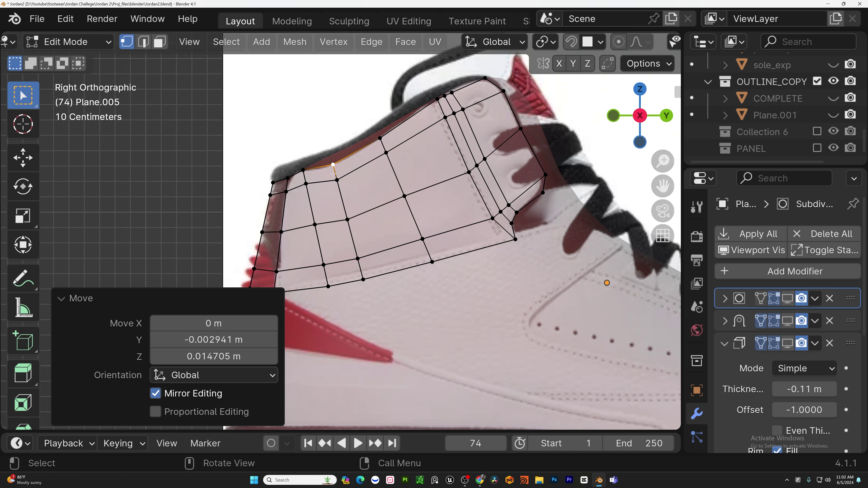
- Show all modifiers in the viewport and examine the smoothed ankle panel against the reference from an angle and the right side
{"action": "scroll", "coordinate": [273, 217], "scroll_direction": "down", "scroll_amount": 2}
{"action": "scroll", "coordinate": [406, 168], "scroll_direction": "up", "scroll_amount": 2}
{"action": "left_click", "coordinate": [777, 254]}
{"action": "scroll", "coordinate": [439, 214], "scroll_direction": "down", "scroll_amount": 3}
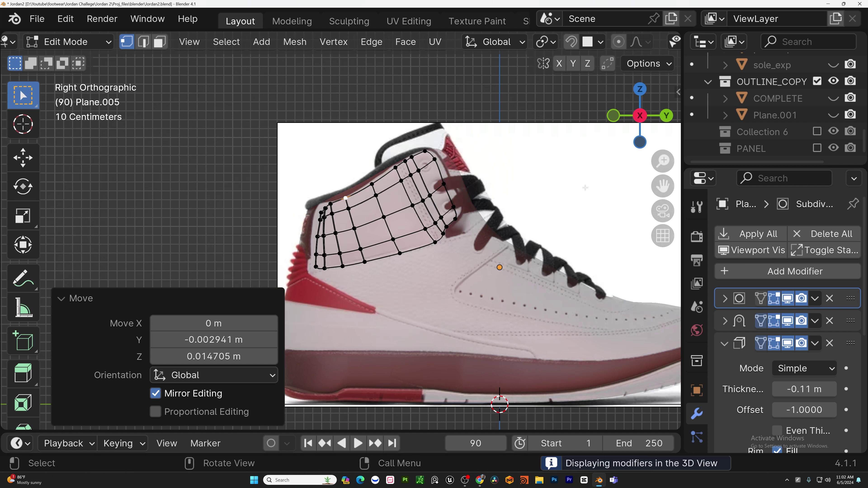
{"action": "middle_click_drag", "start_coordinate": [439, 214], "coordinate": [407, 205]}
{"action": "key", "text": "KP_3"}
{"action": "scroll", "coordinate": [402, 173], "scroll_direction": "up", "scroll_amount": 3}
- Try a crosswise loop cut near the ankle panel's front edge, hide the modifiers in the viewport, and undo the cut
{"action": "key", "text": "ctrl+r"}
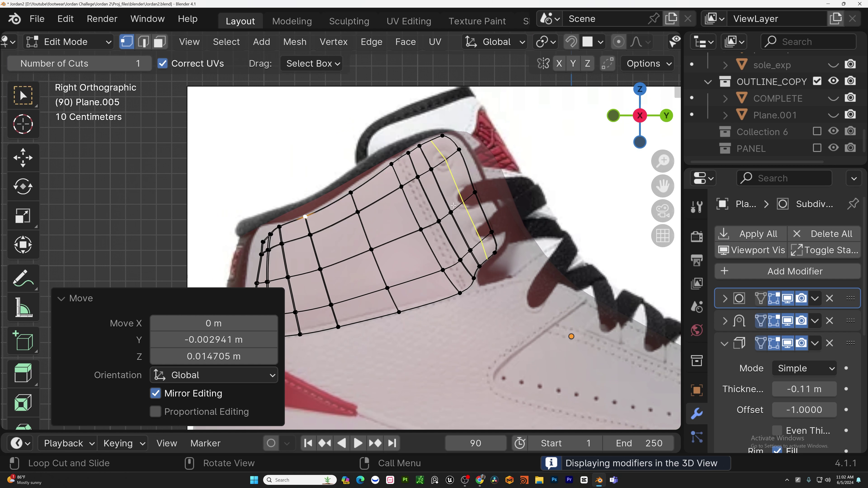
{"action": "left_click", "coordinate": [475, 198]}
{"action": "left_click", "coordinate": [481, 210]}
{"action": "left_click", "coordinate": [725, 343]}
{"action": "left_click_drag", "start_coordinate": [788, 366], "coordinate": [787, 299]}
{"action": "key", "text": "ctrl+z"}
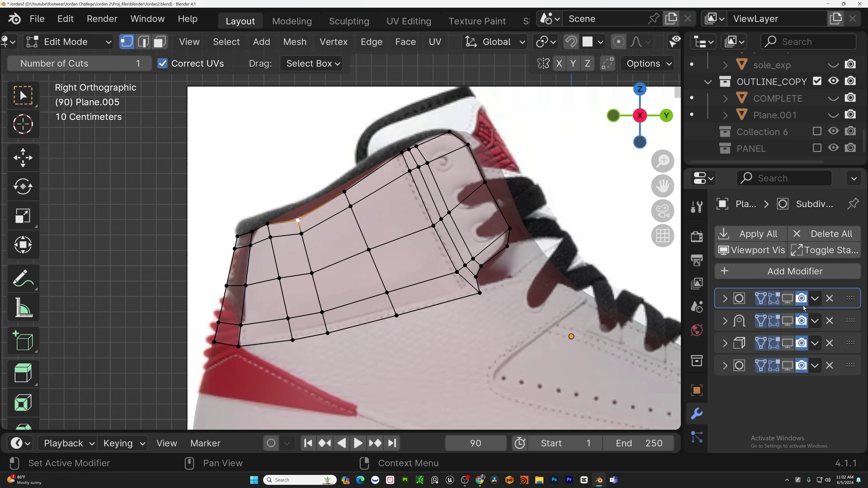
- Remove the Shrinkwrap modifier and show the Solidify and both Subdivision modifiers in the viewport
{"action": "left_click", "coordinate": [788, 298]}
{"action": "left_click", "coordinate": [725, 321]}
{"action": "left_click", "coordinate": [788, 321]}
{"action": "left_click", "coordinate": [788, 321]}
{"action": "left_click", "coordinate": [829, 321]}
{"action": "left_click", "coordinate": [787, 320]}
{"action": "left_click", "coordinate": [788, 343]}
- Turn off X-ray display in Object Mode and return to editing the ankle panel's mesh
{"action": "key", "text": "Tab"}
{"action": "key", "text": "alt+z"}
{"action": "key", "text": "Tab"}
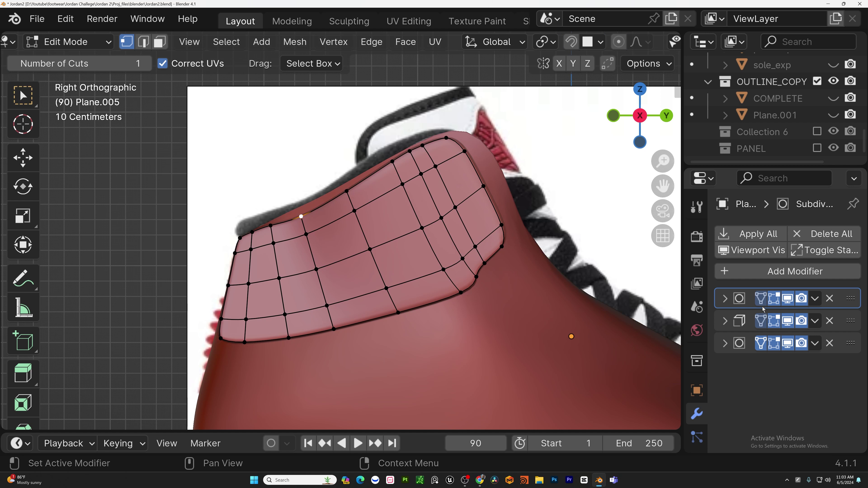
- Turn on X-ray display and show the collar panel's modifiers in the viewport
{"action": "left_click", "coordinate": [788, 299]}
{"action": "key", "text": "alt+z"}
{"action": "key", "text": "w"}
{"action": "left_click", "coordinate": [787, 298]}
{"action": "left_click", "coordinate": [750, 255]}
{"action": "left_click", "coordinate": [751, 255]}
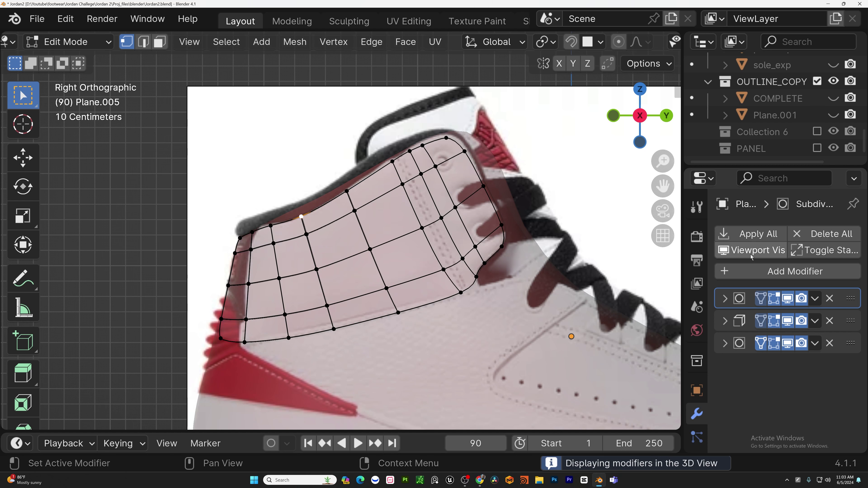
- Move the two lower front-corner vertices and an upper front-edge vertex of the collar panel outward to match the reference image
{"action": "scroll", "coordinate": [477, 228], "scroll_direction": "up", "scroll_amount": 2}
{"action": "left_click", "coordinate": [512, 224]}
{"action": "left_click", "coordinate": [513, 254], "text": "shift"}
{"action": "key", "text": "g"}
{"action": "left_click", "coordinate": [519, 256]}
{"action": "left_click", "coordinate": [486, 168]}
{"action": "key", "text": "g"}
{"action": "left_click", "coordinate": [494, 163]}
- Add a supporting edge loop close to the collar panel's front edge and another just above its lower edge
{"action": "key", "text": "ctrl+r"}
{"action": "left_click", "coordinate": [479, 174]}
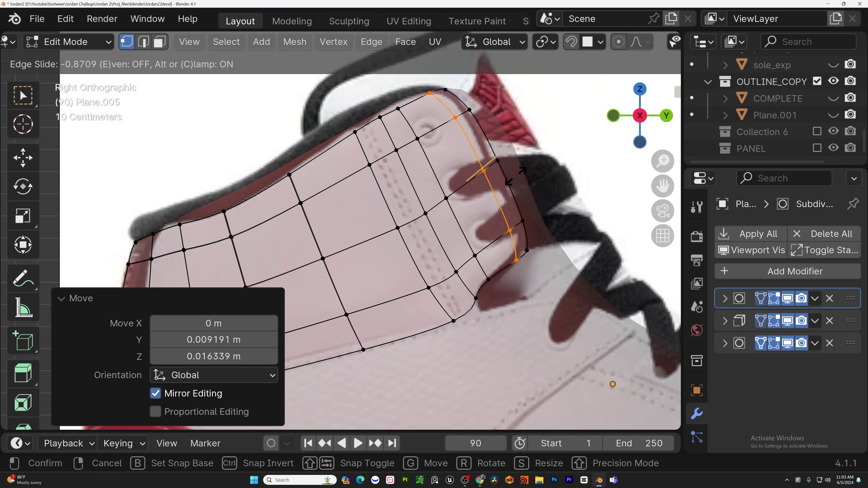
{"action": "left_click", "coordinate": [486, 171]}
{"action": "key", "text": "g"}
{"action": "key", "text": "g"}
{"action": "left_click_drag", "start_coordinate": [494, 171], "coordinate": [494, 172]}
{"action": "scroll", "coordinate": [471, 185], "scroll_direction": "down", "scroll_amount": 2}
{"action": "middle_click_drag", "start_coordinate": [335, 229], "coordinate": [486, 186], "text": "shift"}
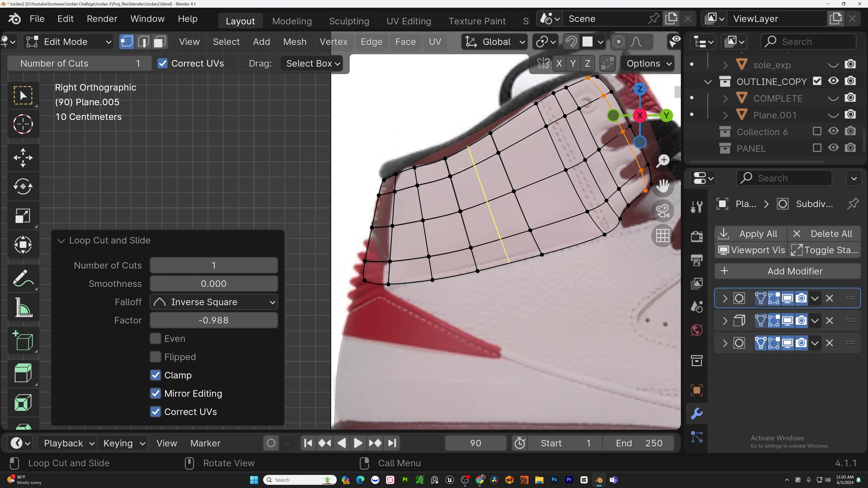
{"action": "left_click_drag", "start_coordinate": [478, 262], "coordinate": [483, 268]}
- From the right view in X-ray, select the front section of the collar panel and snap its vertices onto the shoe surface
{"action": "scroll", "coordinate": [511, 243], "scroll_direction": "down", "scroll_amount": 2}
{"action": "middle_click_drag", "start_coordinate": [512, 243], "coordinate": [539, 348]}
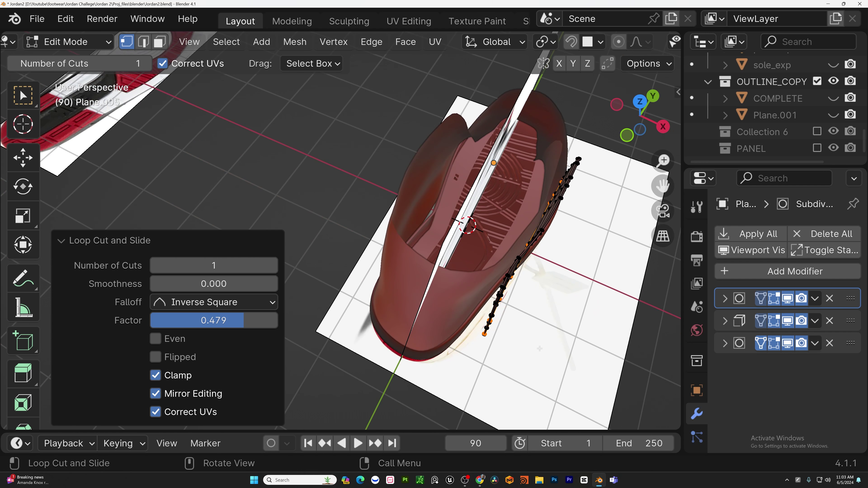
{"action": "middle_click_drag", "start_coordinate": [565, 302], "coordinate": [526, 210]}
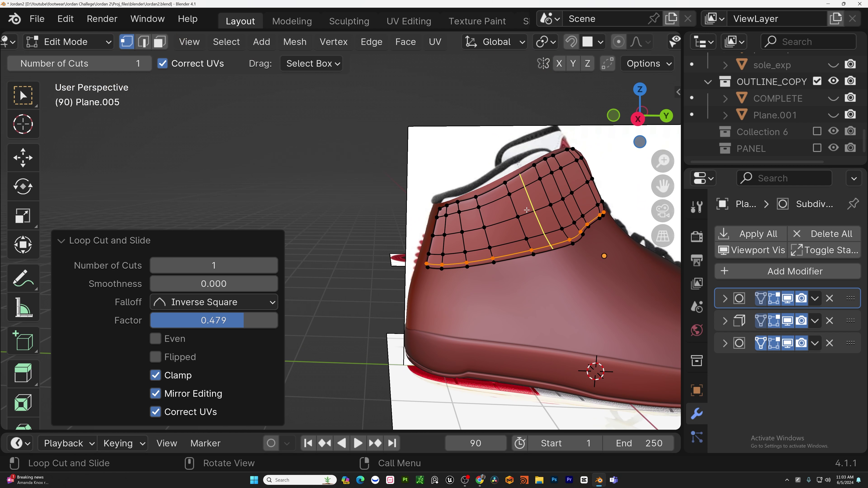
{"action": "key", "text": "KP_3"}
{"action": "key", "text": "alt+z"}
{"action": "scroll", "coordinate": [543, 221], "scroll_direction": "up", "scroll_amount": 2}
{"action": "scroll", "coordinate": [604, 277], "scroll_direction": "down", "scroll_amount": 1}
{"action": "key", "text": "w"}
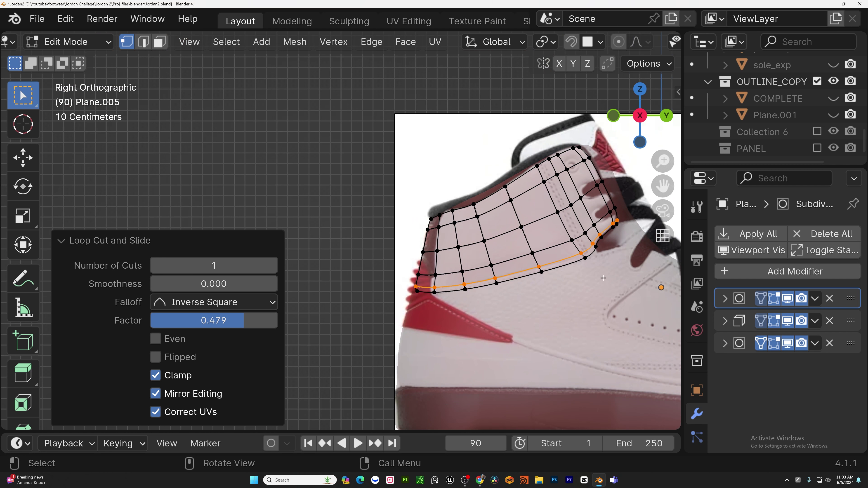
{"action": "scroll", "coordinate": [603, 278], "scroll_direction": "up", "scroll_amount": 2}
{"action": "middle_click_drag", "start_coordinate": [603, 278], "coordinate": [591, 281], "text": "shift"}
{"action": "left_click_drag", "start_coordinate": [631, 296], "coordinate": [477, 82]}
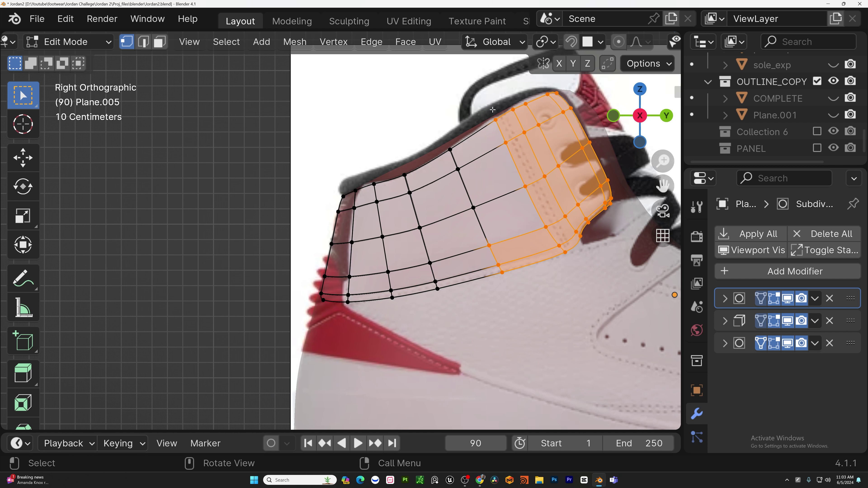
{"action": "key", "text": "g"}
{"action": "left_click", "coordinate": [548, 205]}
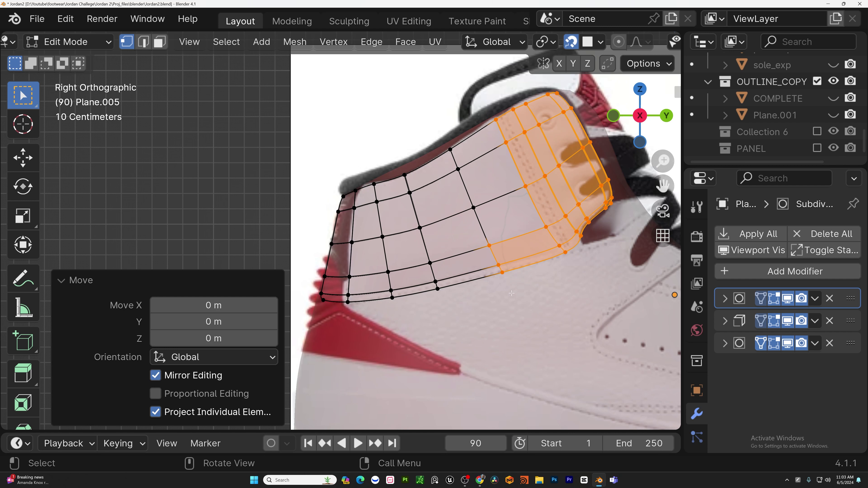
- Select the middle and rear vertex columns of the collar panel and snap them onto the shoe surface
{"action": "left_click_drag", "start_coordinate": [451, 171], "coordinate": [440, 142]}
{"action": "key", "text": "g"}
{"action": "left_click", "coordinate": [440, 142]}
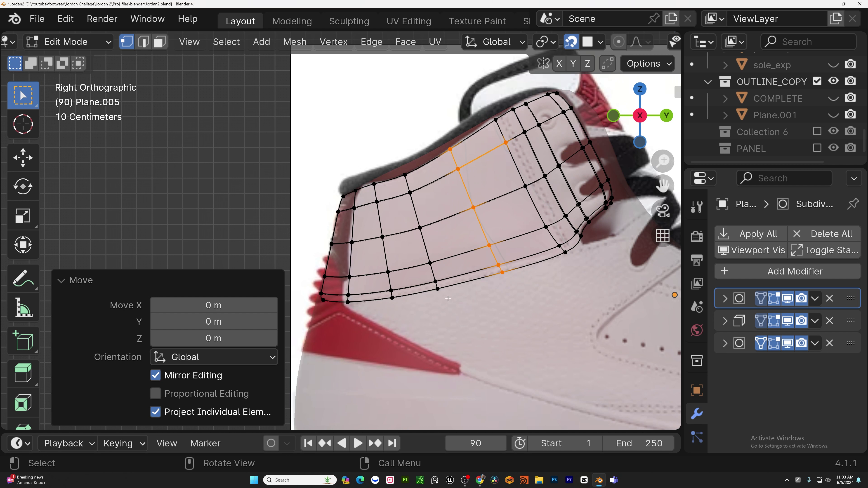
{"action": "left_click_drag", "start_coordinate": [441, 310], "coordinate": [368, 167]}
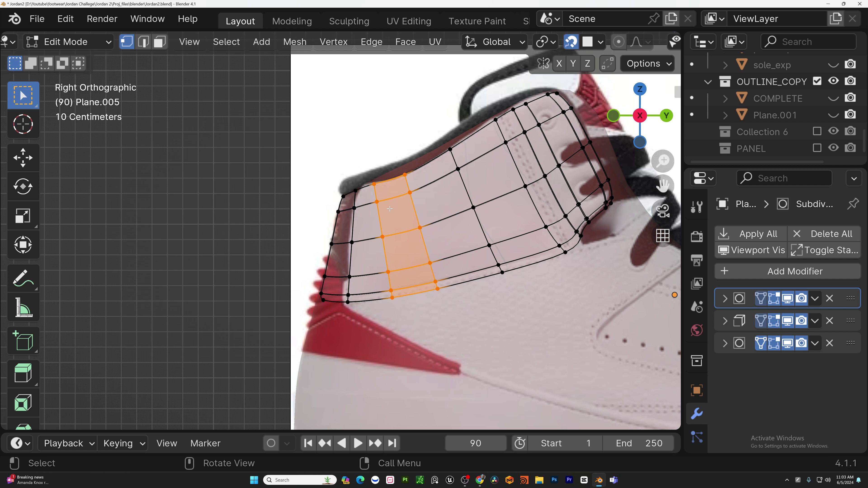
{"action": "left_click_drag", "start_coordinate": [342, 320], "coordinate": [354, 180]}
{"action": "key", "text": "g"}
{"action": "left_click", "coordinate": [353, 276]}
{"action": "key", "text": "g"}
{"action": "left_click", "coordinate": [354, 216]}
{"action": "key", "text": "g"}
{"action": "left_click", "coordinate": [354, 180]}
{"action": "middle_click_drag", "start_coordinate": [354, 180], "coordinate": [367, 182]}
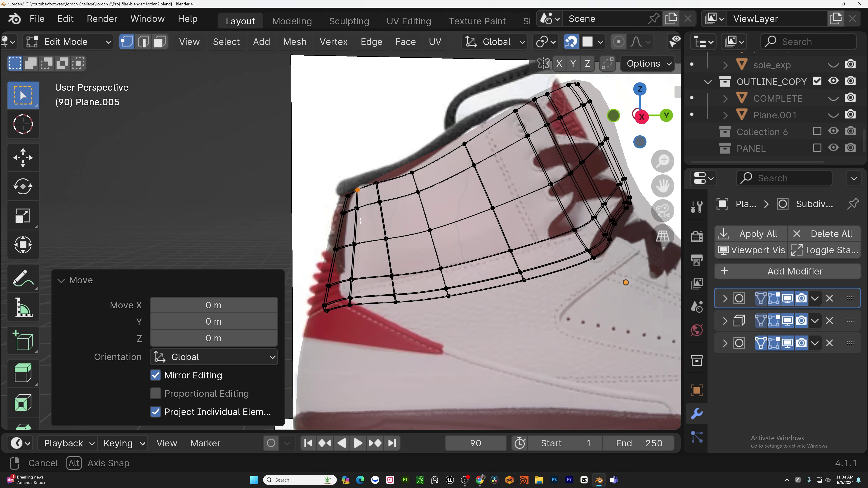
- Hide the panel's modifiers in the viewport and move its middle and lower rear-edge vertices outward toward the heel outline
{"action": "key", "text": "g"}
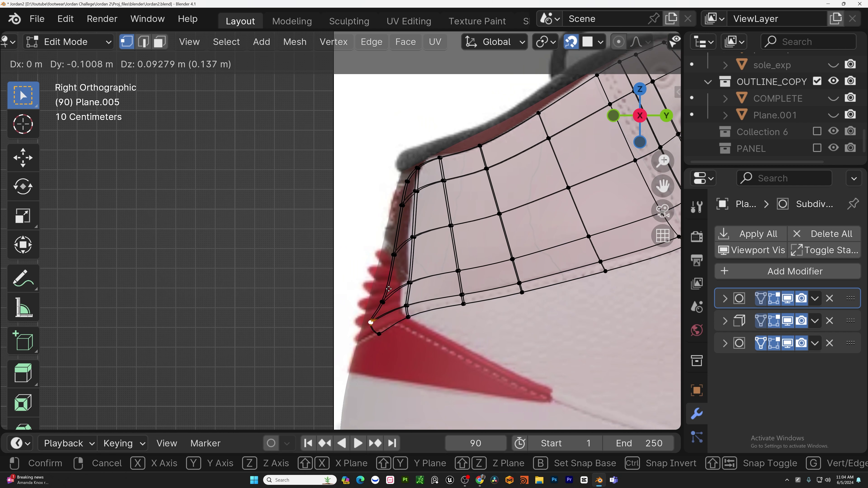
{"action": "left_click", "coordinate": [386, 287]}
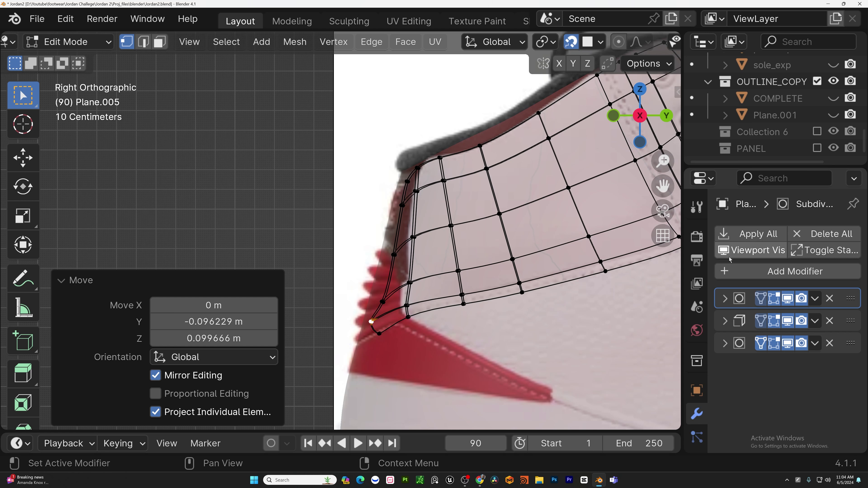
{"action": "left_click", "coordinate": [751, 250]}
{"action": "key", "text": "g"}
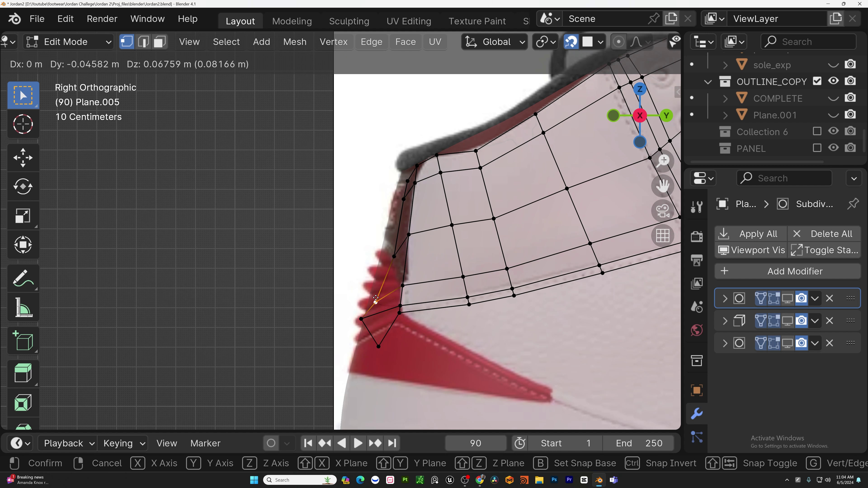
{"action": "left_click", "coordinate": [370, 299]}
{"action": "key", "text": "g"}
{"action": "left_click", "coordinate": [384, 253]}
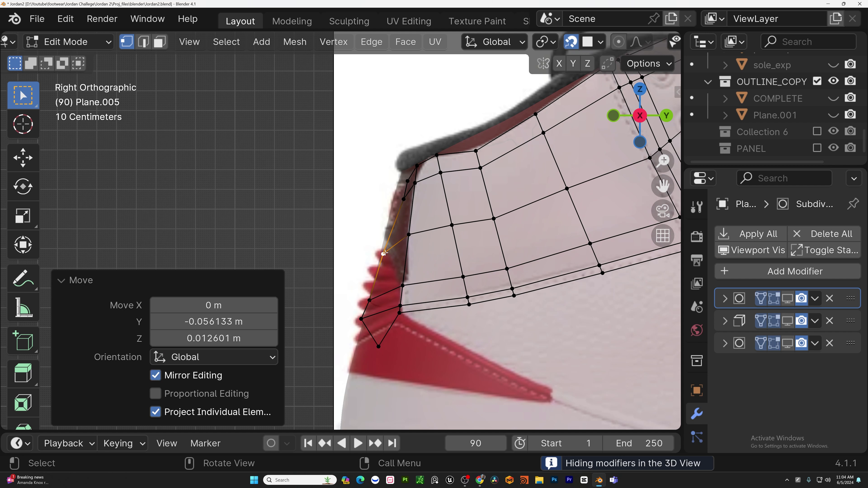
- Reposition the three lowest rear-edge vertices of the collar panel to form an evenly spaced corner along the heel
{"action": "left_click", "coordinate": [372, 299]}
{"action": "key", "text": "g"}
{"action": "left_click", "coordinate": [374, 300]}
{"action": "left_click", "coordinate": [362, 319]}
{"action": "key", "text": "g"}
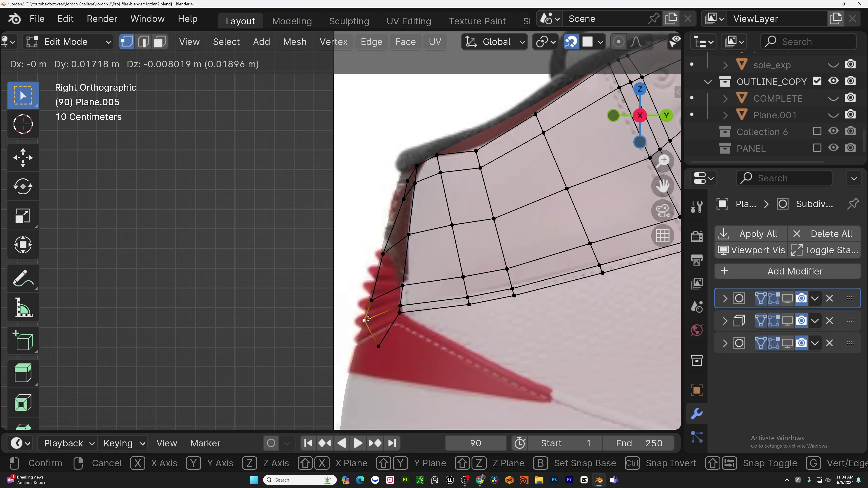
{"action": "left_click", "coordinate": [370, 316]}
{"action": "left_click", "coordinate": [379, 344]}
{"action": "key", "text": "g"}
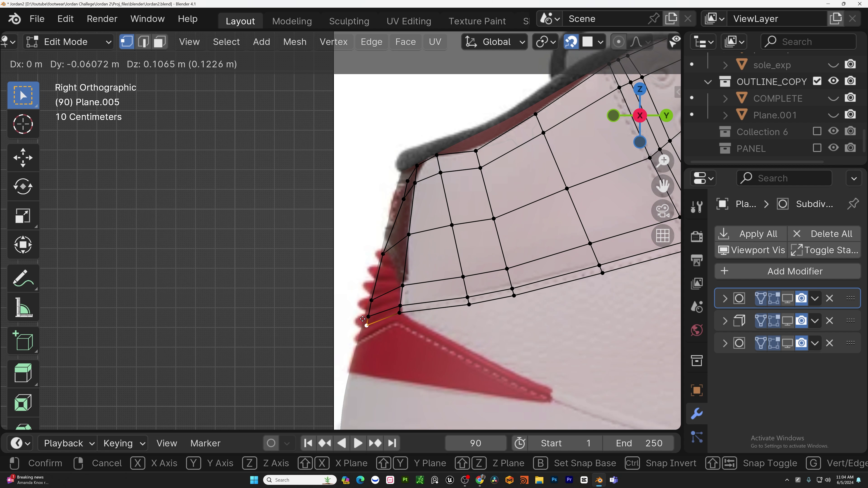
{"action": "left_click", "coordinate": [362, 319]}
- Move the two upper rear-edge vertices outward to the heel outline and raise a vertex on the panel's upper edge
{"action": "left_click", "coordinate": [403, 202]}
{"action": "key", "text": "g"}
{"action": "left_click", "coordinate": [394, 199]}
{"action": "left_click", "coordinate": [404, 184]}
{"action": "key", "text": "g"}
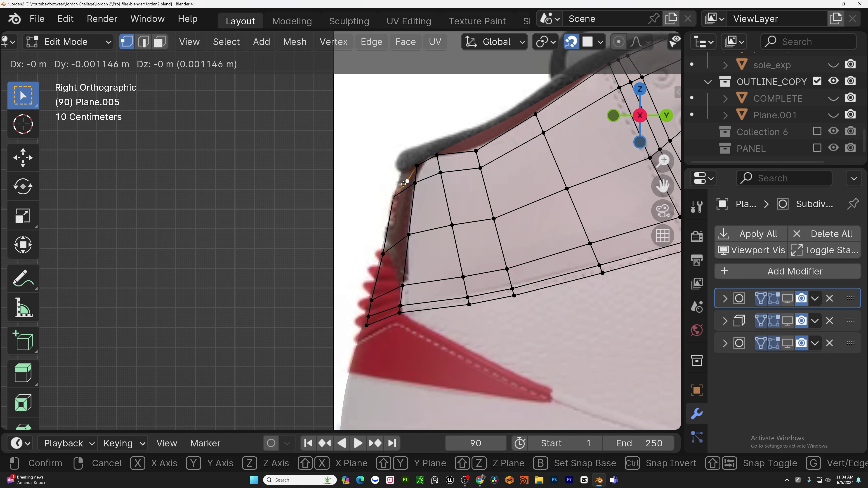
{"action": "left_click", "coordinate": [400, 175]}
{"action": "scroll", "coordinate": [400, 175], "scroll_direction": "down", "scroll_amount": 2}
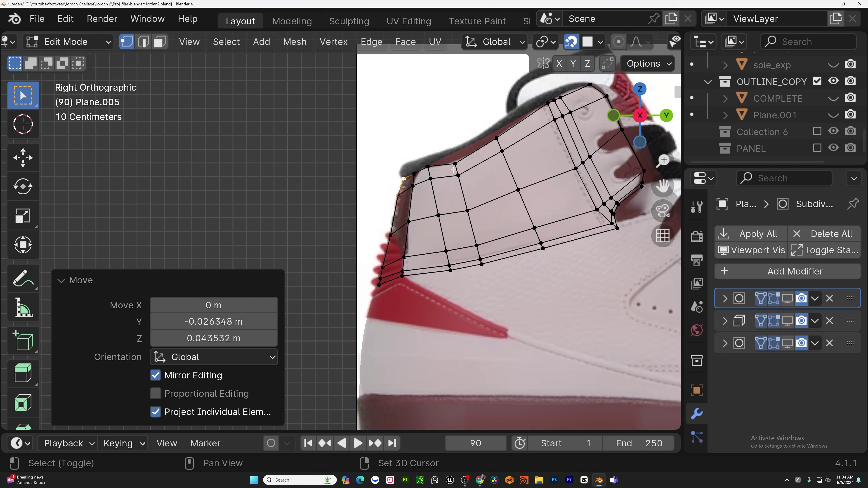
{"action": "left_click", "coordinate": [457, 162], "text": "shift"}
{"action": "key", "text": "g"}
{"action": "left_click", "coordinate": [457, 159]}
- Turn off X-ray, show the modifiers in the viewport again, and inspect the collar panel's fit on the shoe from several angles
{"action": "scroll", "coordinate": [506, 161], "scroll_direction": "down", "scroll_amount": 3}
{"action": "scroll", "coordinate": [489, 166], "scroll_direction": "up", "scroll_amount": 3}
{"action": "middle_click_drag", "start_coordinate": [609, 140], "coordinate": [499, 182], "text": "shift"}
{"action": "key", "text": "alt+z"}
{"action": "scroll", "coordinate": [488, 167], "scroll_direction": "down", "scroll_amount": 4}
{"action": "left_click", "coordinate": [751, 250]}
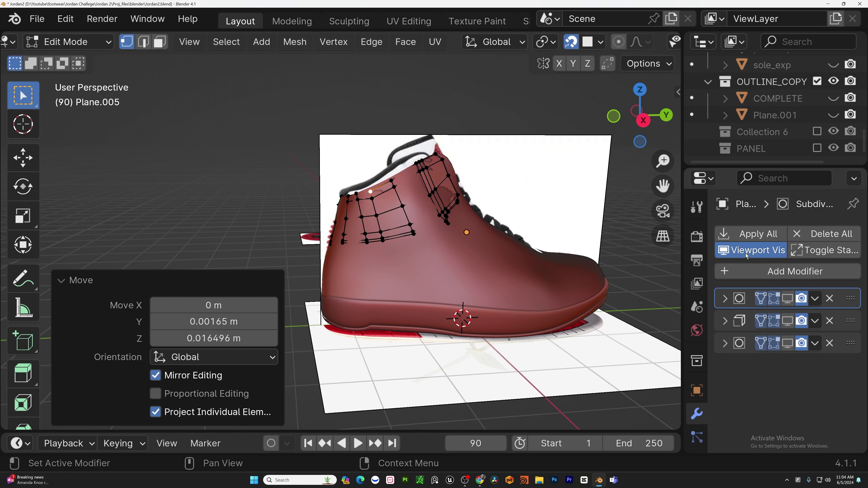
{"action": "scroll", "coordinate": [397, 208], "scroll_direction": "up", "scroll_amount": 3}
{"action": "middle_click_drag", "start_coordinate": [397, 208], "coordinate": [437, 224]}
{"action": "scroll", "coordinate": [447, 178], "scroll_direction": "up", "scroll_amount": 3}
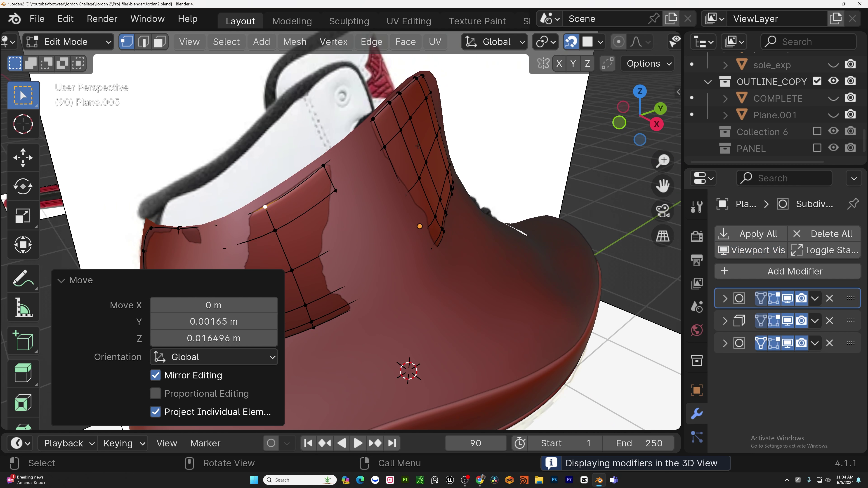
{"action": "middle_click_drag", "start_coordinate": [456, 172], "coordinate": [280, 56]}
{"action": "scroll", "coordinate": [342, 219], "scroll_direction": "down", "scroll_amount": 6}
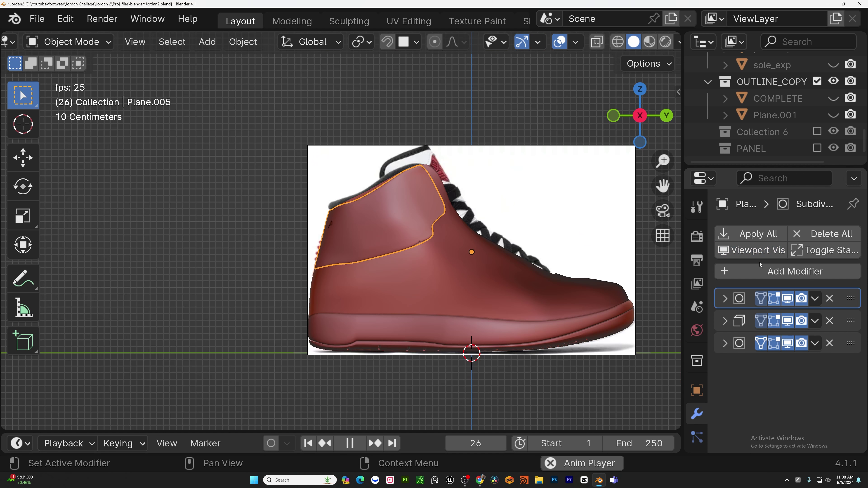
- Hide the modifiers, duplicate the collar panel, and mirror the copy on the opposite side of the shoe after moving it along X
{"action": "left_click", "coordinate": [760, 255]}
{"action": "key", "text": "shift+d"}
{"action": "key", "text": "Escape"}
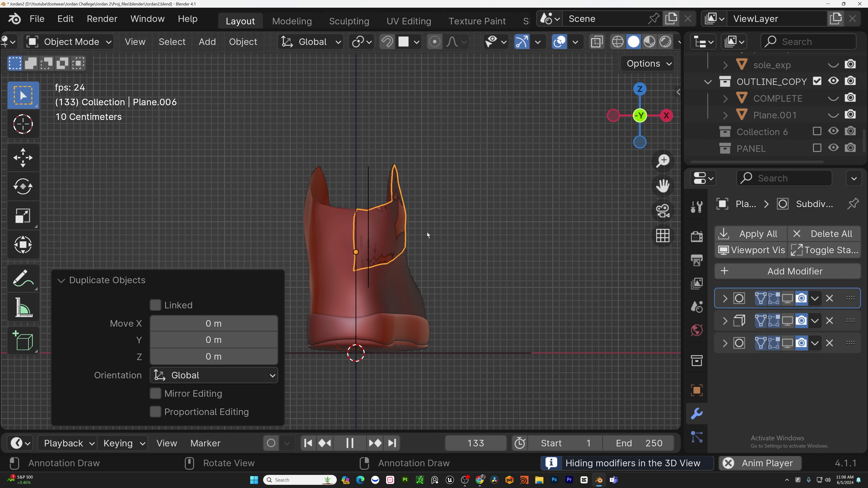
{"action": "key", "text": "g"}
{"action": "key", "text": "x"}
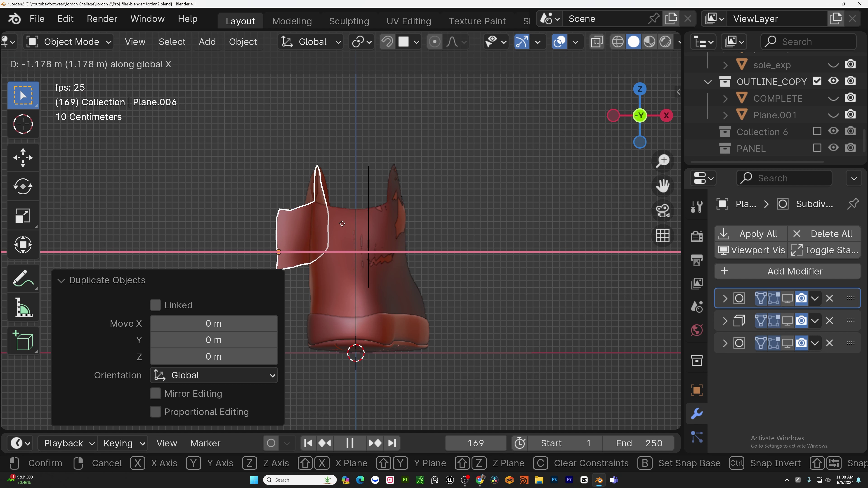
{"action": "left_click", "coordinate": [313, 223]}
{"action": "right_click", "coordinate": [272, 230]}
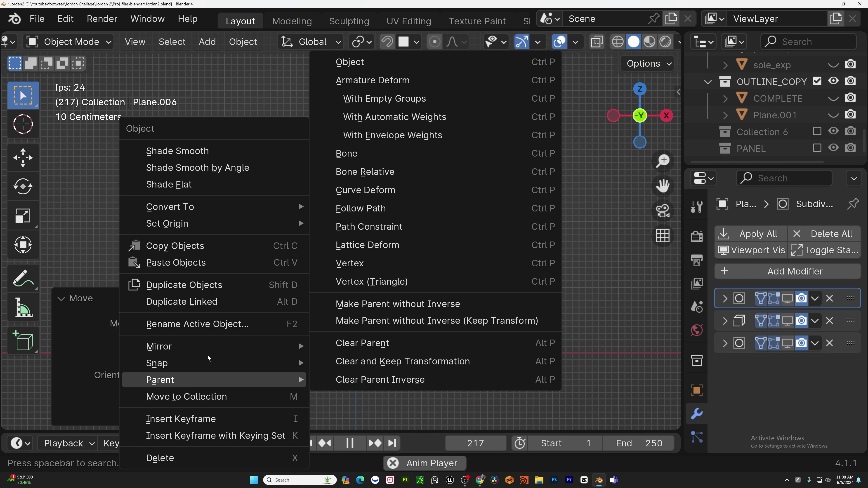
{"action": "mouse_move", "coordinate": [190, 344]}
{"action": "left_click", "coordinate": [346, 256]}
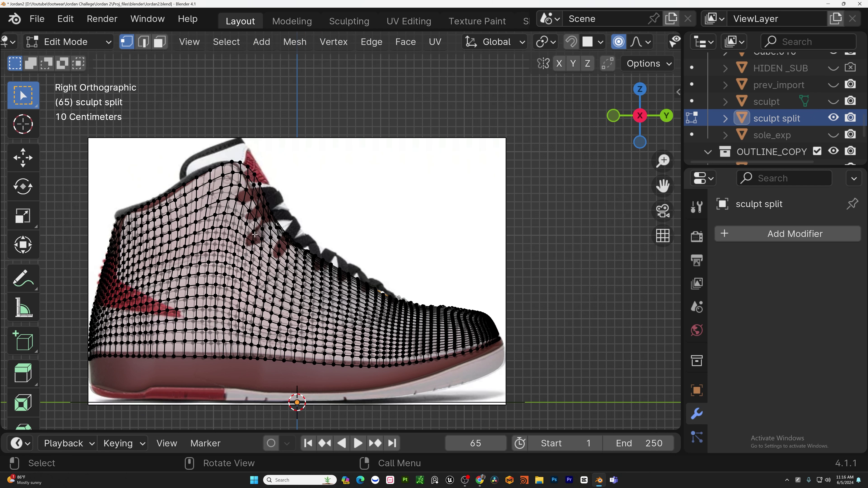
- Circle-select the heel, collar and lower side area of the sculpt split mesh and delete its faces
{"action": "key", "text": "c"}
{"action": "mouse_move", "coordinate": [149, 251]}
{"action": "left_mouse_down"}
{"action": "mouse_move", "coordinate": [178, 260]}
{"action": "mouse_move", "coordinate": [233, 191]}
{"action": "mouse_move", "coordinate": [239, 201]}
{"action": "left_mouse_up"}
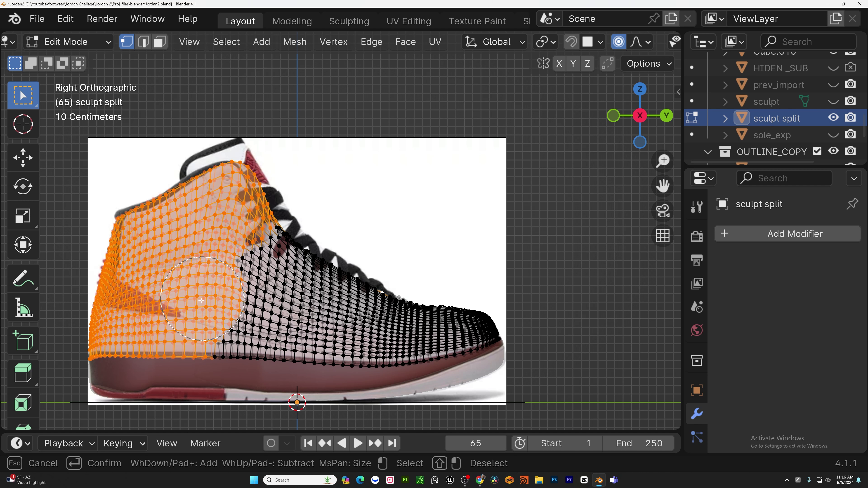
{"action": "mouse_move", "coordinate": [123, 325]}
{"action": "left_mouse_down"}
{"action": "mouse_move", "coordinate": [146, 359]}
{"action": "mouse_move", "coordinate": [407, 387]}
{"action": "mouse_move", "coordinate": [564, 357]}
{"action": "left_mouse_up"}
{"action": "key", "text": "Escape"}
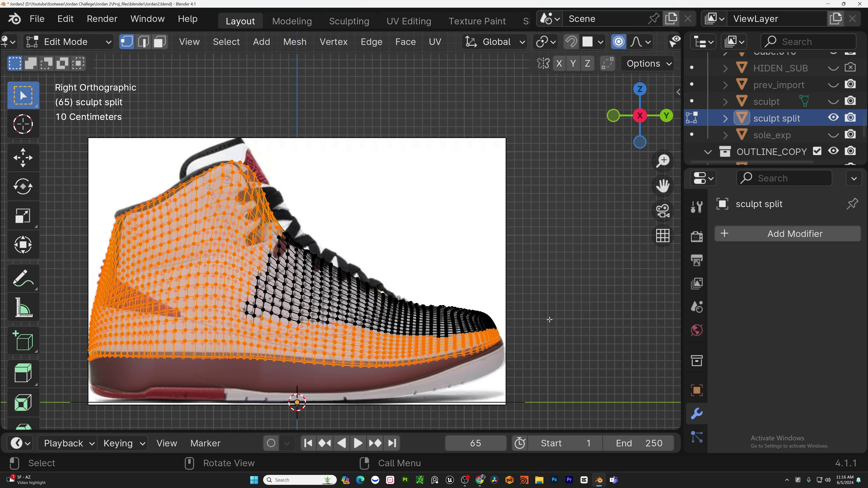
{"action": "middle_click_drag", "start_coordinate": [549, 320], "coordinate": [527, 306]}
{"action": "key", "text": "x"}
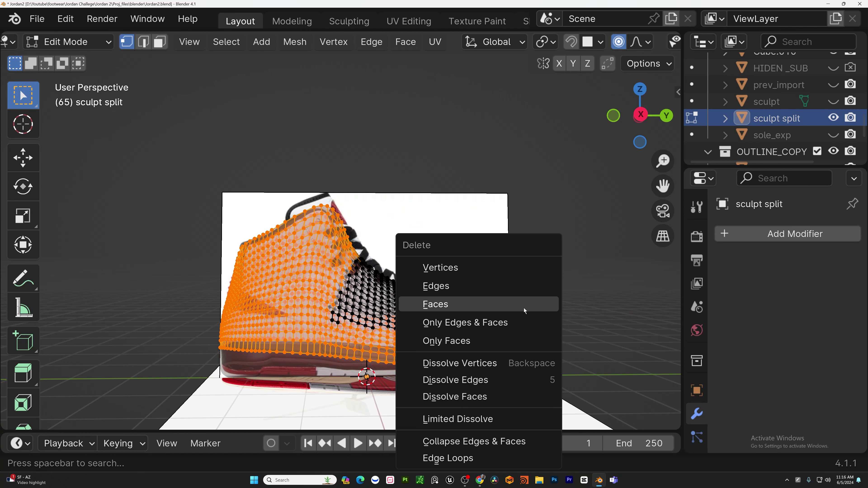
{"action": "left_click", "coordinate": [528, 306]}
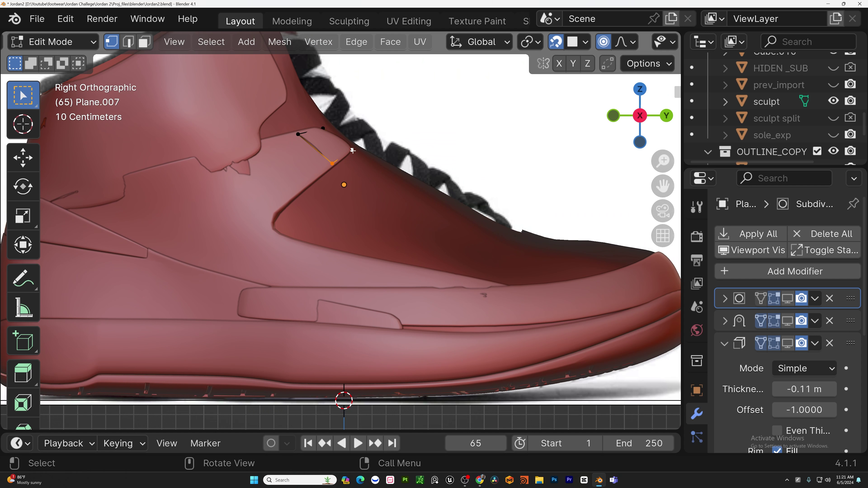
- Extrude the selected edge forward in several segments along the lace opening toward the toe
{"action": "key", "text": "e"}
{"action": "left_click", "coordinate": [400, 172]}
{"action": "key", "text": "e"}
{"action": "left_click", "coordinate": [522, 234]}
{"action": "key", "text": "e"}
{"action": "left_click", "coordinate": [548, 239]}
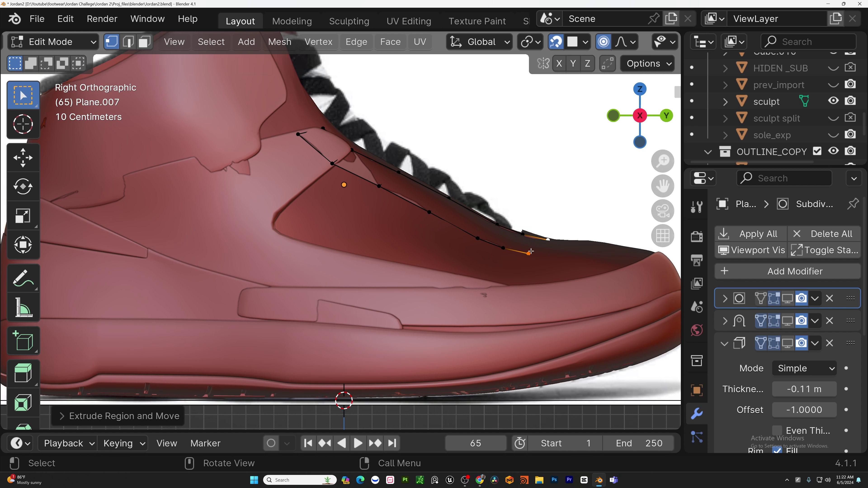
- Reposition the front-end vertices of the new lace strip so they follow the lace opening near the toe
{"action": "left_click", "coordinate": [529, 254]}
{"action": "key", "text": "g"}
{"action": "left_click", "coordinate": [552, 256]}
{"action": "middle_click_drag", "start_coordinate": [552, 256], "coordinate": [458, 289], "text": "shift"}
{"action": "left_click", "coordinate": [521, 256]}
{"action": "key", "text": "g"}
{"action": "left_click", "coordinate": [522, 258]}
{"action": "key", "text": "g"}
{"action": "left_click", "coordinate": [478, 288]}
{"action": "left_click", "coordinate": [503, 296]}
- Select the lace strip's lower edge chain from toe end to ankle end and extrude it down the shoe's side
{"action": "middle_click_drag", "start_coordinate": [529, 296], "coordinate": [635, 283]}
{"action": "scroll", "coordinate": [635, 284], "scroll_direction": "down", "scroll_amount": 2}
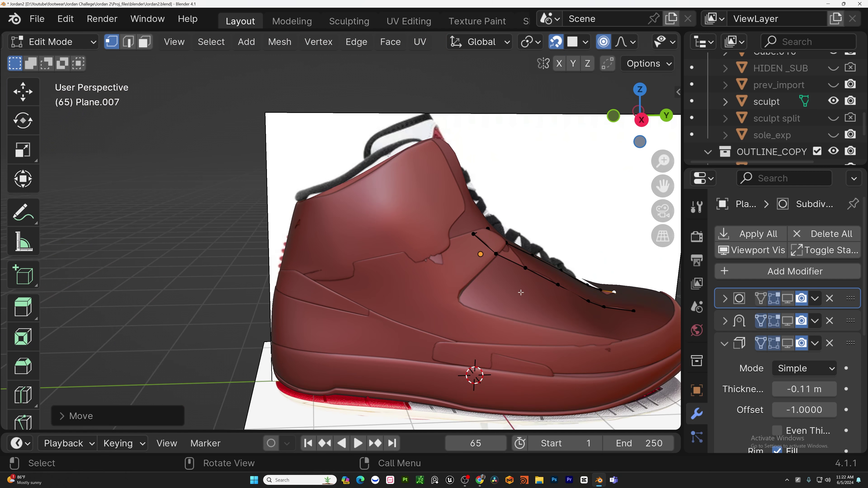
{"action": "scroll", "coordinate": [615, 290], "scroll_direction": "up", "scroll_amount": 2}
{"action": "key", "text": "space"}
{"action": "middle_click_drag", "start_coordinate": [566, 236], "coordinate": [451, 212], "text": "shift"}
{"action": "left_click", "coordinate": [492, 285]}
{"action": "left_click", "coordinate": [251, 173], "text": "ctrl"}
{"action": "key", "text": "e"}
{"action": "left_click", "coordinate": [243, 227]}
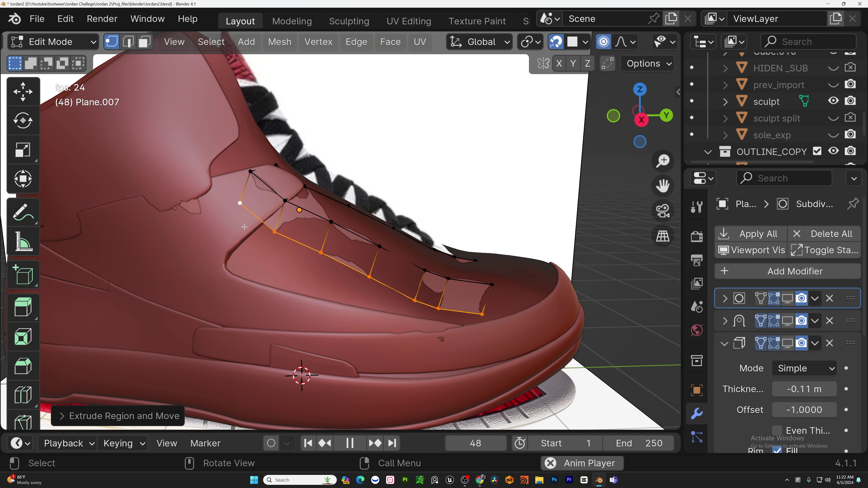
- Extrude the strip's lower edge chain again toward the sole, and rotate and move the new row into place
{"action": "key", "text": "e"}
{"action": "left_click", "coordinate": [228, 258]}
{"action": "key", "text": "r"}
{"action": "left_click", "coordinate": [417, 299]}
{"action": "key", "text": "g"}
{"action": "left_click", "coordinate": [413, 314]}
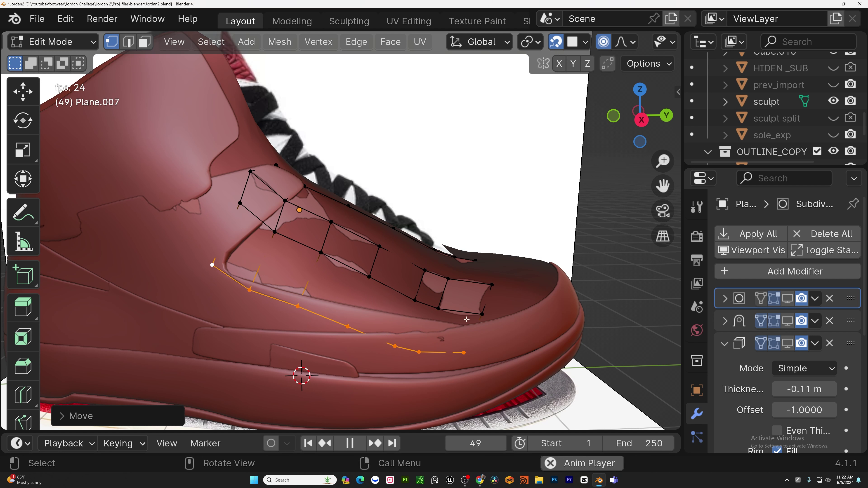
{"action": "key", "text": "r"}
{"action": "left_click", "coordinate": [424, 308]}
- Extrude the lace strip's front-end edge forward onto the toe and rotate the new edge to follow the lace opening
{"action": "middle_click_drag", "start_coordinate": [495, 285], "coordinate": [369, 304]}
{"action": "key", "text": "2"}
{"action": "left_click", "coordinate": [341, 306]}
{"action": "middle_click_drag", "start_coordinate": [341, 306], "coordinate": [302, 319]}
{"action": "key", "text": "e"}
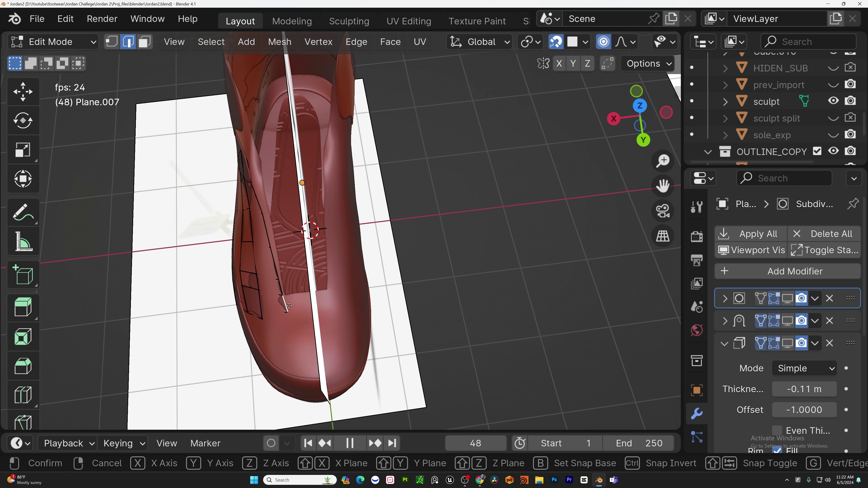
{"action": "left_click", "coordinate": [342, 311]}
{"action": "key", "text": "r"}
{"action": "left_click", "coordinate": [368, 318]}
- Reposition the end vertex of the new toe segment on the sculpted surface
{"action": "middle_click_drag", "start_coordinate": [368, 318], "coordinate": [505, 274]}
{"action": "key", "text": "1"}
{"action": "middle_click_drag", "start_coordinate": [309, 341], "coordinate": [355, 339]}
{"action": "left_click", "coordinate": [369, 316]}
{"action": "key", "text": "g"}
{"action": "left_click", "coordinate": [379, 316]}
- Extrude another segment over the toe, scale it along Y, and rotate and move it into place
{"action": "key", "text": "e"}
{"action": "key", "text": "s"}
{"action": "key", "text": "y"}
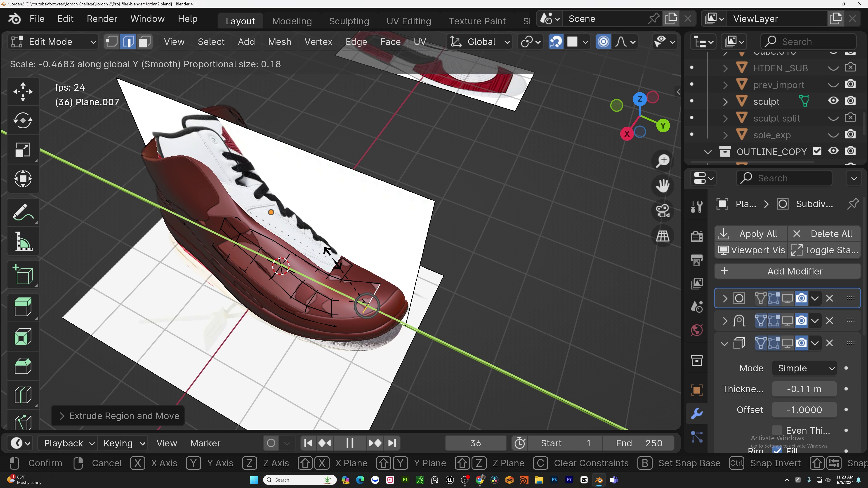
{"action": "left_click", "coordinate": [341, 268]}
{"action": "key", "text": "r"}
{"action": "left_click", "coordinate": [386, 283]}
{"action": "key", "text": "1"}
{"action": "key", "text": "alt+z"}
{"action": "key", "text": "alt+z"}
{"action": "key", "text": "g"}
{"action": "middle_click_drag", "start_coordinate": [454, 294], "coordinate": [402, 329]}
- Extrude the toe-side edge chain toward the shoe's centreline, then rotate it and flatten it along X
{"action": "key", "text": "e"}
{"action": "left_click", "coordinate": [409, 323]}
{"action": "key", "text": "r"}
{"action": "left_click", "coordinate": [391, 304]}
{"action": "key", "text": "s"}
{"action": "key", "text": "y"}
{"action": "key", "text": "x"}
{"action": "left_click", "coordinate": [348, 320]}
- Move and rotate the extruded row and scale it along X so it lines up with the shoe's centreline
{"action": "key", "text": "alt+z"}
{"action": "key", "text": "g"}
{"action": "left_click", "coordinate": [383, 325]}
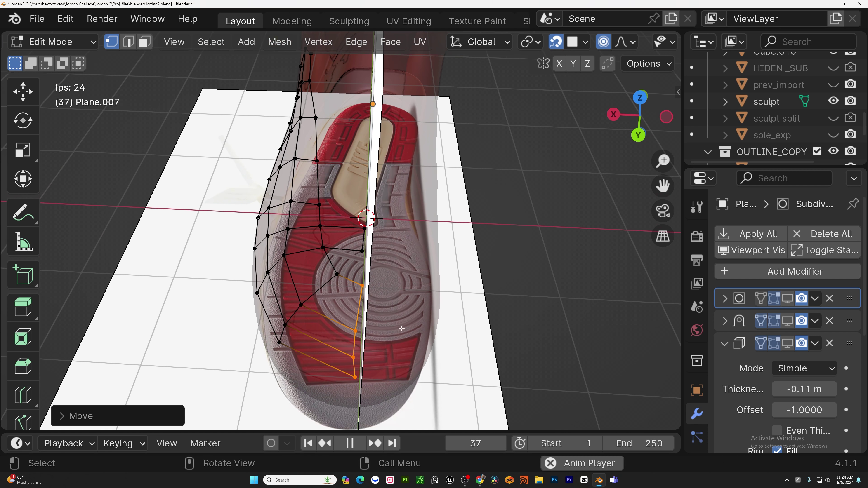
{"action": "key", "text": "r"}
{"action": "left_click", "coordinate": [403, 333]}
{"action": "key", "text": "g"}
{"action": "left_click", "coordinate": [411, 330]}
{"action": "key", "text": "s"}
{"action": "key", "text": "x"}
{"action": "left_click", "coordinate": [388, 326]}
- Fill a face between the two open edges near the toe's centreline and add a loop cut to the panel
{"action": "key", "text": "2"}
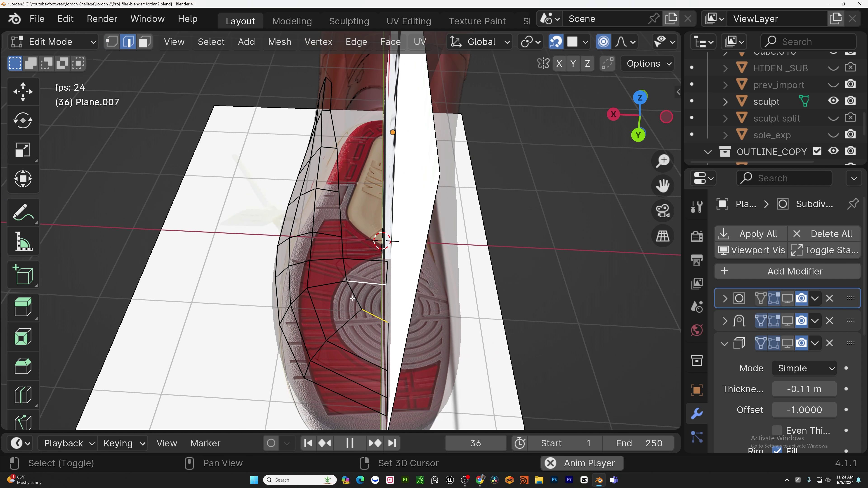
{"action": "key", "text": "f"}
{"action": "scroll", "coordinate": [353, 299], "scroll_direction": "down", "scroll_amount": 3}
{"action": "middle_click_drag", "start_coordinate": [352, 299], "coordinate": [427, 300]}
{"action": "left_click", "coordinate": [23, 395]}
{"action": "left_click", "coordinate": [387, 310]}
{"action": "key", "text": "alt+z"}
{"action": "scroll", "coordinate": [427, 301], "scroll_direction": "down", "scroll_amount": 2}
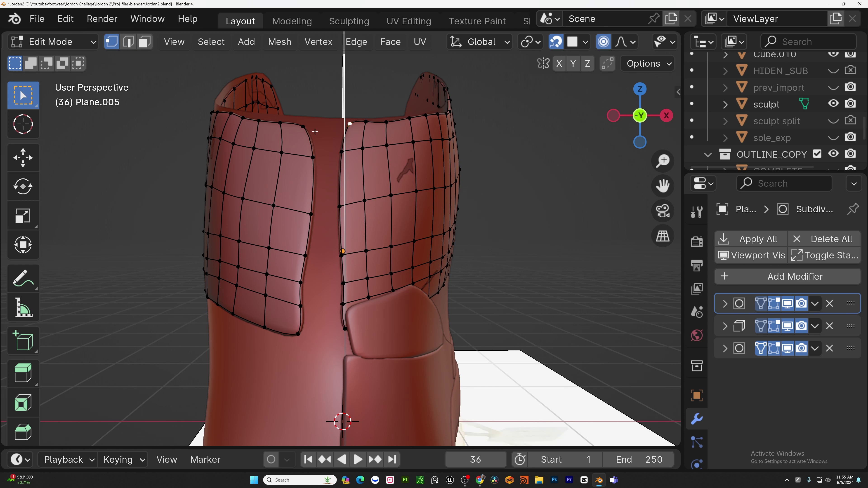
- Merge at center the two uppermost pairs of facing vertices across the gap at the back of the ankle panel
{"action": "left_click", "coordinate": [303, 127], "text": "shift"}
{"action": "key", "text": "m"}
{"action": "key", "text": "c"}
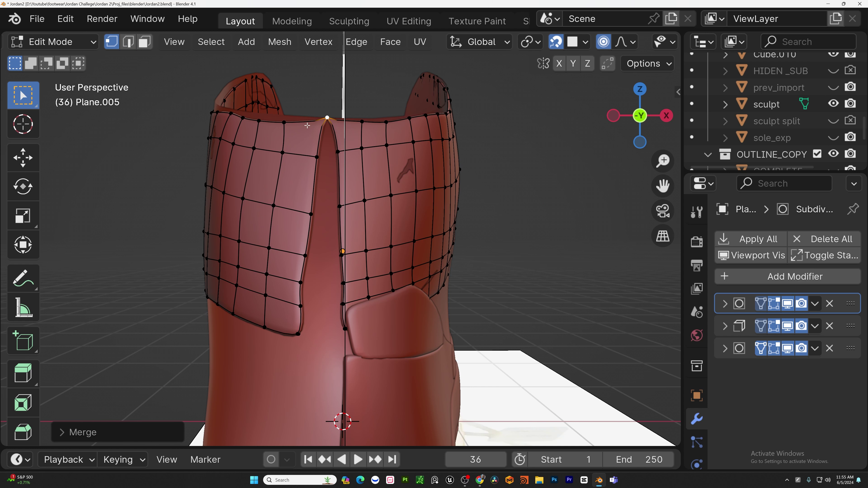
{"action": "left_click", "coordinate": [317, 157]}
{"action": "left_click", "coordinate": [337, 152], "text": "shift"}
{"action": "key", "text": "m"}
{"action": "key", "text": "c"}
- Merge at center the next two pairs of facing vertices down the heel gap
{"action": "left_click", "coordinate": [337, 206]}
{"action": "left_click", "coordinate": [313, 214], "text": "shift"}
{"action": "key", "text": "m"}
{"action": "key", "text": "c"}
{"action": "left_click", "coordinate": [339, 256]}
{"action": "left_click", "coordinate": [307, 255], "text": "shift"}
{"action": "key", "text": "m"}
{"action": "key", "text": "c"}
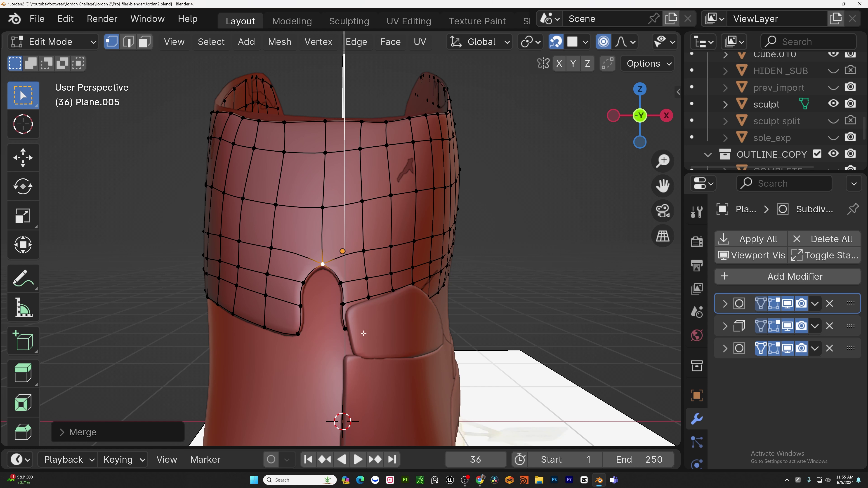
- Merge the three lowest pairs of facing vertices to close the heel gap down to the panel's lower edge
{"action": "left_click", "coordinate": [340, 282]}
{"action": "left_click", "coordinate": [304, 283], "text": "shift"}
{"action": "key", "text": "m"}
{"action": "left_click", "coordinate": [342, 304]}
{"action": "left_click", "coordinate": [300, 305], "text": "shift"}
{"action": "key", "text": "m"}
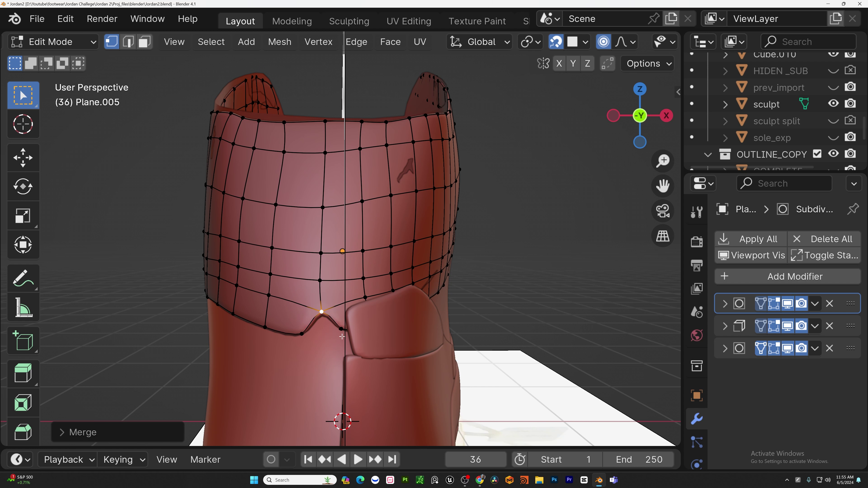
{"action": "left_click", "coordinate": [342, 328]}
{"action": "left_click", "coordinate": [302, 331], "text": "shift"}
{"action": "key", "text": "m"}
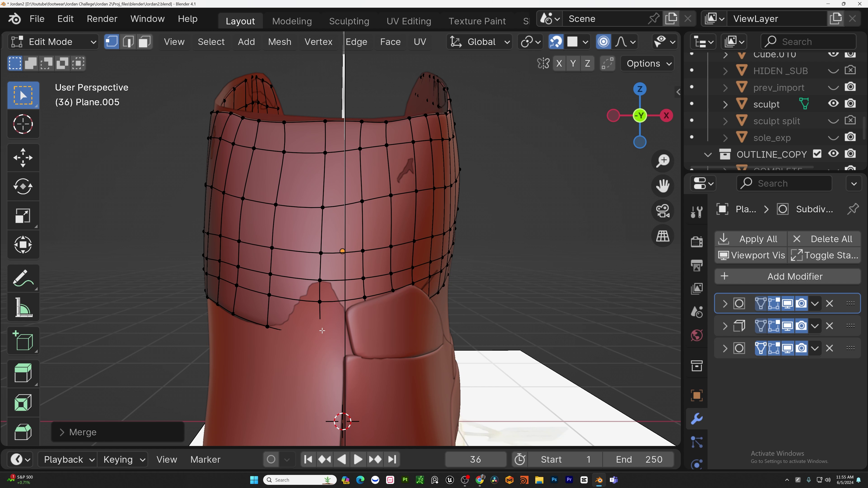
- Move the lowest vertex of the heel seam down to line up with the ankle panel's lower edge
{"action": "key", "text": "g"}
{"action": "left_click", "coordinate": [321, 331]}
{"action": "middle_click_drag", "start_coordinate": [282, 316], "coordinate": [316, 314]}
{"action": "left_click", "coordinate": [317, 303]}
{"action": "left_click", "coordinate": [315, 284]}
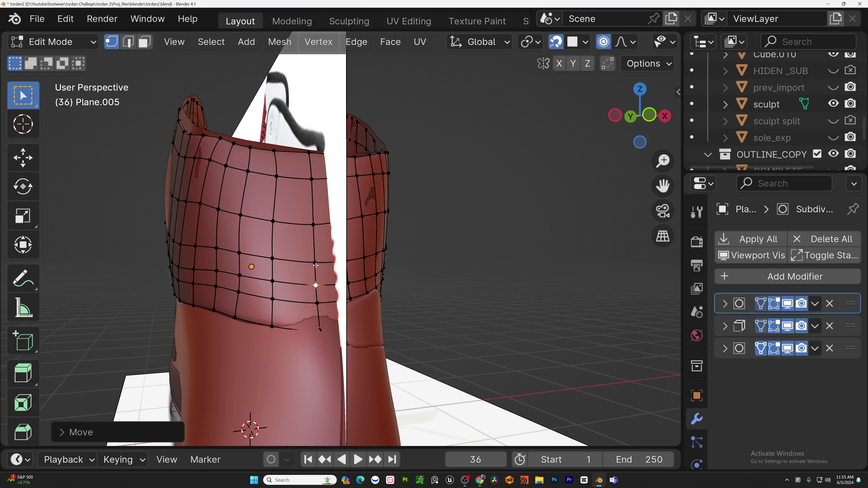
{"action": "left_click", "coordinate": [315, 264]}
- Add one vertical loop cut to the ankle panel beside the heel seam
{"action": "middle_click_drag", "start_coordinate": [342, 344], "coordinate": [300, 325]}
{"action": "key", "text": "ctrl+r"}
{"action": "left_click", "coordinate": [305, 322]}
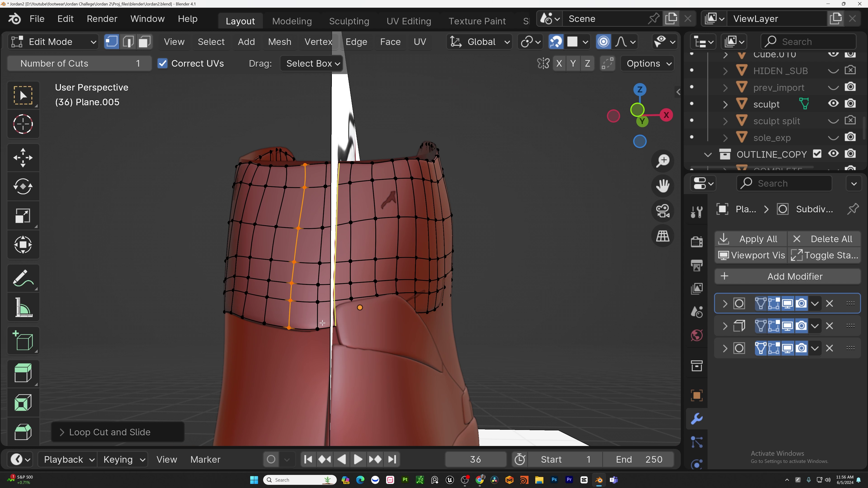
{"action": "key", "text": "ctrl+z"}
{"action": "key", "text": "w"}
{"action": "key", "text": "ctrl+shift+z"}
- Select the block of faces in the middle of the ankle panel across the heel
{"action": "key", "text": "2"}
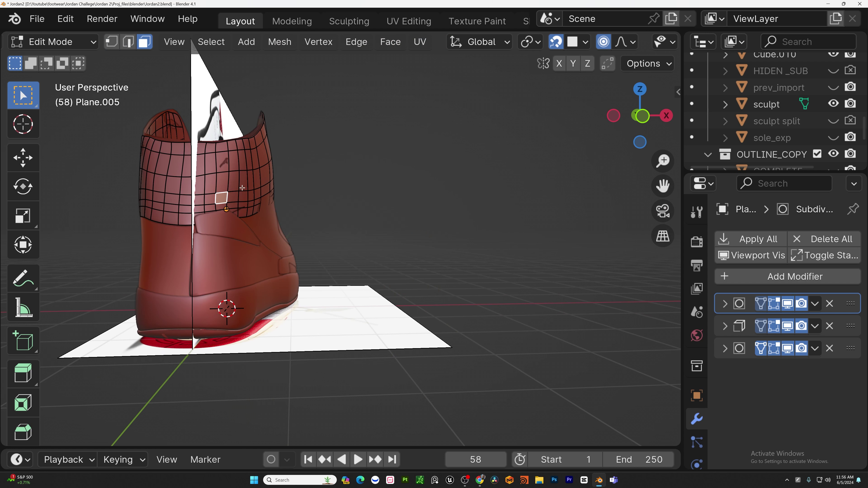
{"action": "middle_click_drag", "start_coordinate": [157, 210], "coordinate": [208, 232]}
{"action": "scroll", "coordinate": [178, 212], "scroll_direction": "up", "scroll_amount": 2}
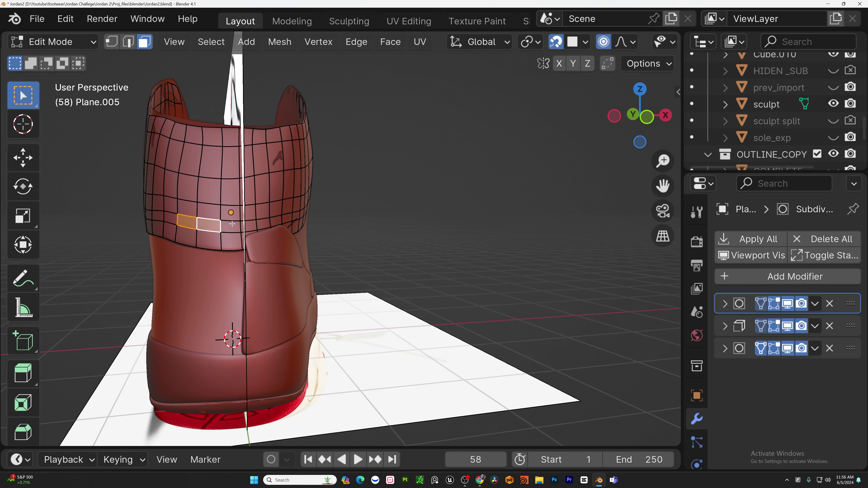
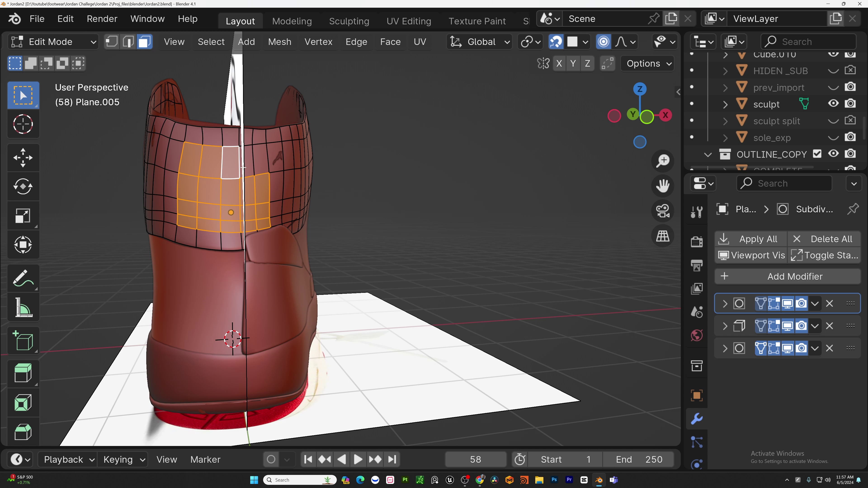
{"action": "mouse_move", "coordinate": [241, 248]}
{"action": "middle_mouse_down"}
{"action": "mouse_move", "coordinate": [223, 248]}
{"action": "mouse_move", "coordinate": [266, 249]}
{"action": "mouse_move", "coordinate": [252, 248]}
{"action": "middle_mouse_up"}
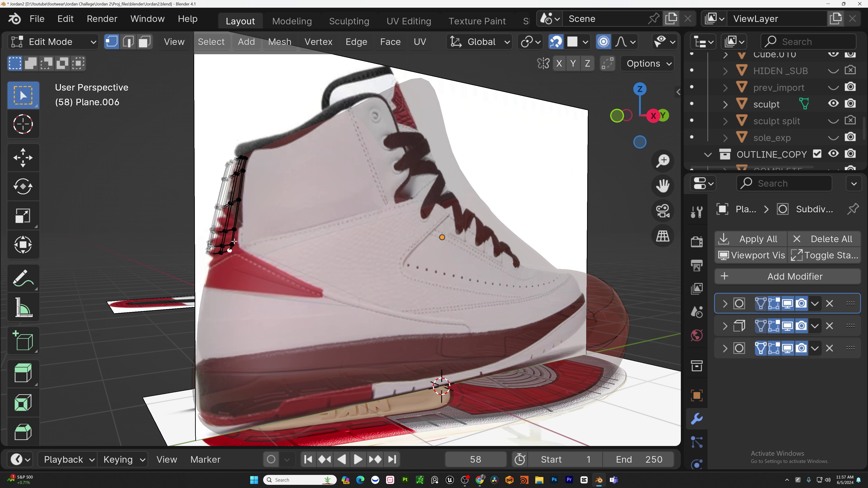
- Move the lower and middle vertices of the heel panel's side edge forward to match the reference image
{"action": "key", "text": "g"}
{"action": "left_click", "coordinate": [253, 220]}
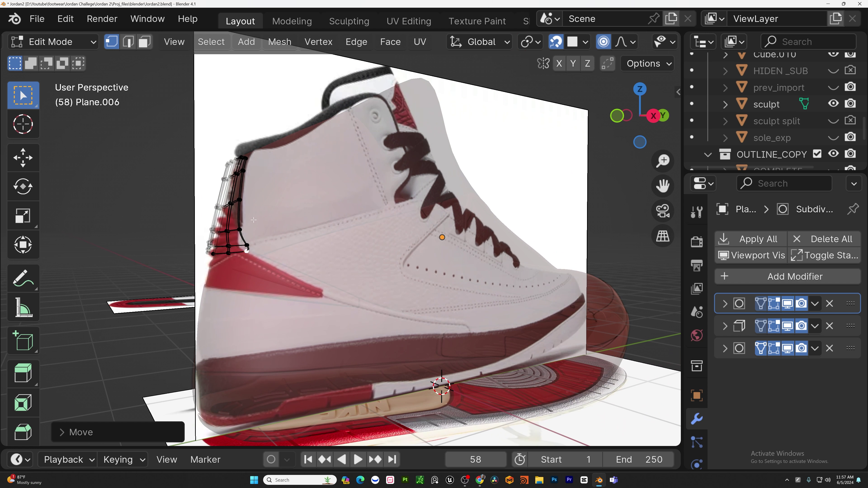
{"action": "key", "text": "g"}
{"action": "left_click", "coordinate": [244, 219]}
{"action": "left_click", "coordinate": [241, 197]}
{"action": "key", "text": "g"}
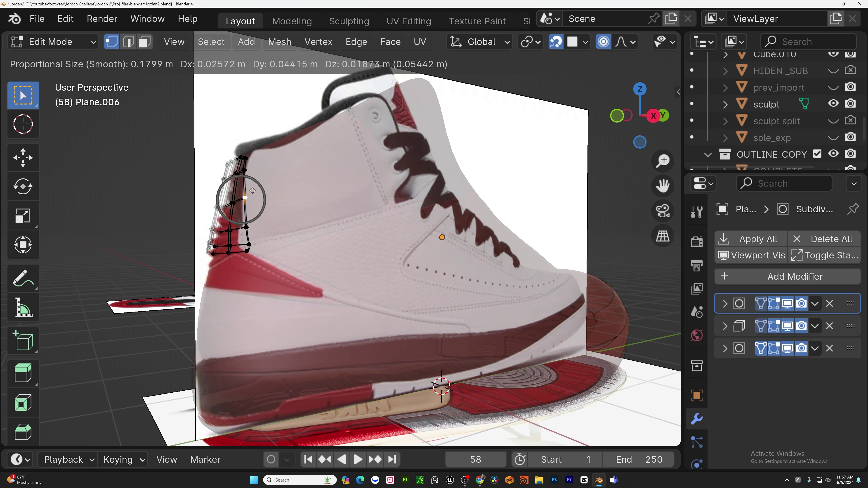
{"action": "left_click", "coordinate": [248, 174]}
- Move the upper vertices of the heel panel's side edge out to the collar corner in the reference
{"action": "left_click", "coordinate": [245, 170]}
{"action": "key", "text": "g"}
{"action": "left_click", "coordinate": [252, 166]}
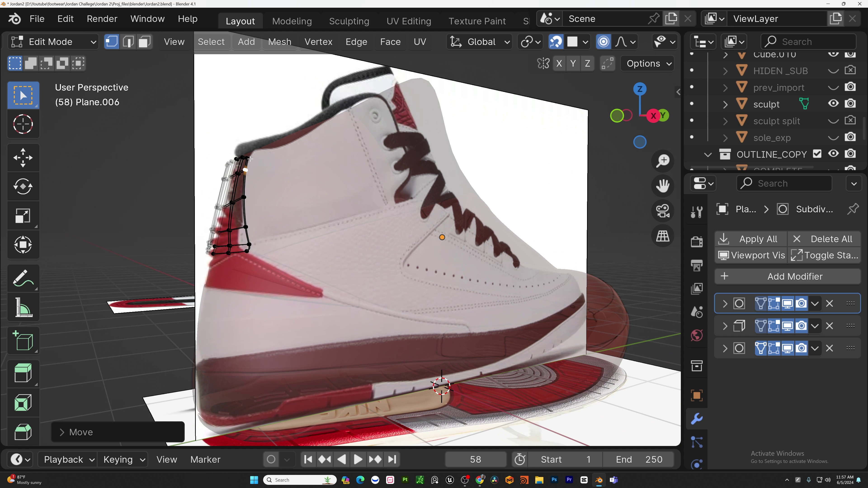
{"action": "key", "text": "g"}
{"action": "left_click", "coordinate": [252, 152]}
- In the right orthographic view, align the heel panel's upper and middle side vertices with the reference's dark heel outline
{"action": "key", "text": "KP_3"}
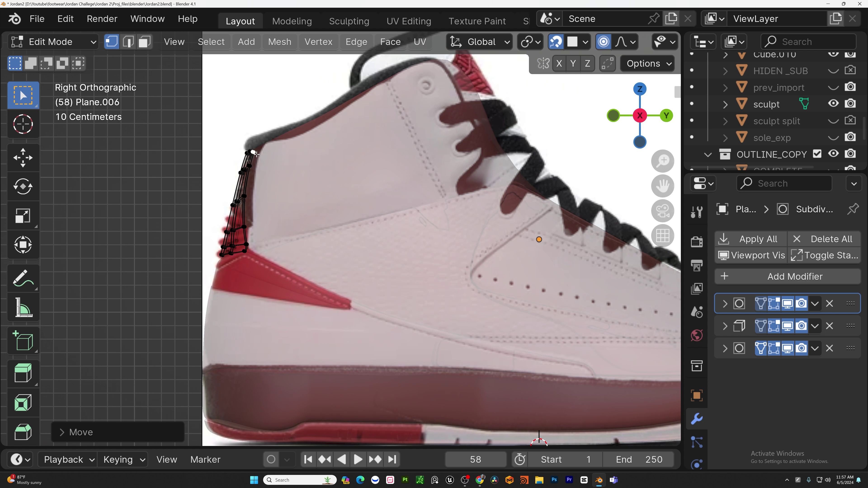
{"action": "key", "text": "alt+z"}
{"action": "key", "text": "alt+z"}
{"action": "scroll", "coordinate": [250, 167], "scroll_direction": "up", "scroll_amount": 3}
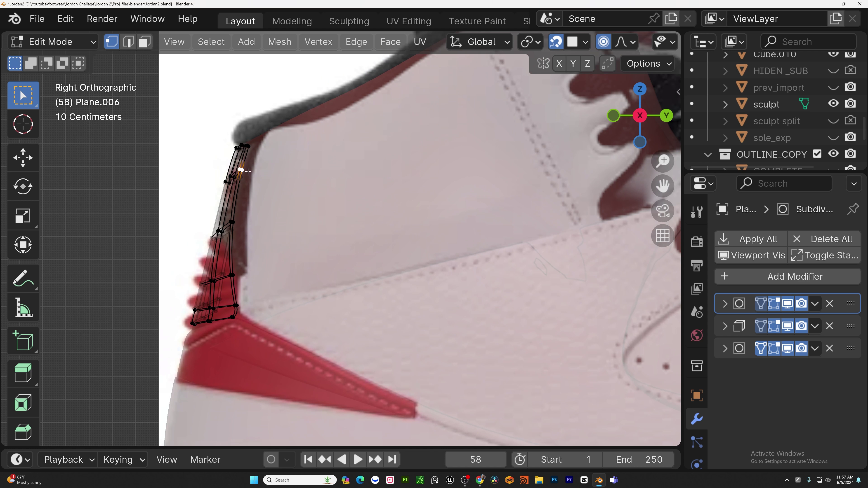
{"action": "key", "text": "g"}
{"action": "left_click", "coordinate": [256, 152]}
{"action": "key", "text": "g"}
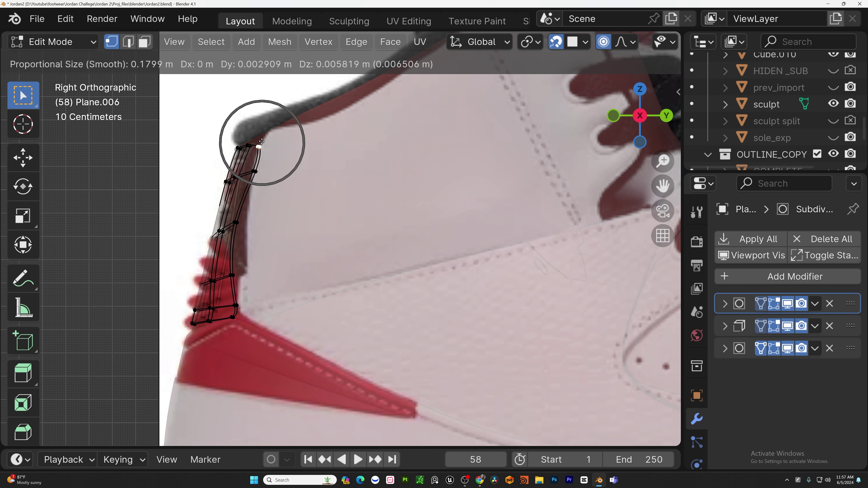
{"action": "left_click", "coordinate": [264, 138]}
{"action": "left_click", "coordinate": [235, 222]}
{"action": "key", "text": "g"}
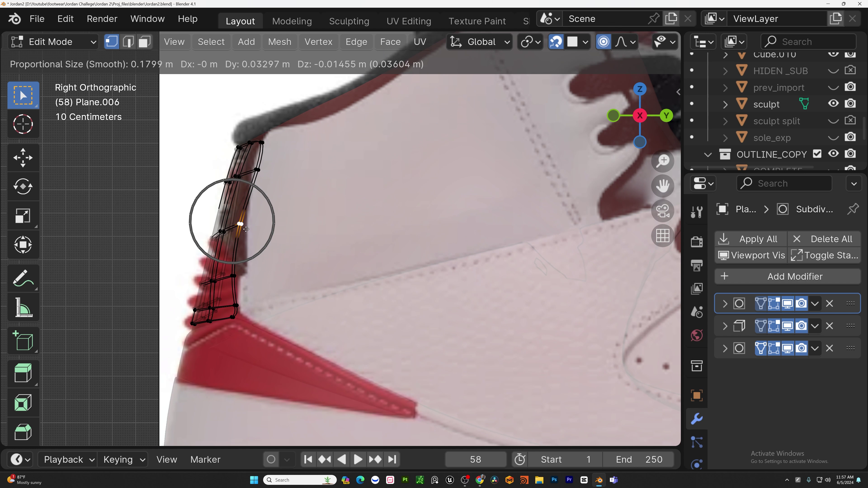
{"action": "left_click", "coordinate": [235, 284]}
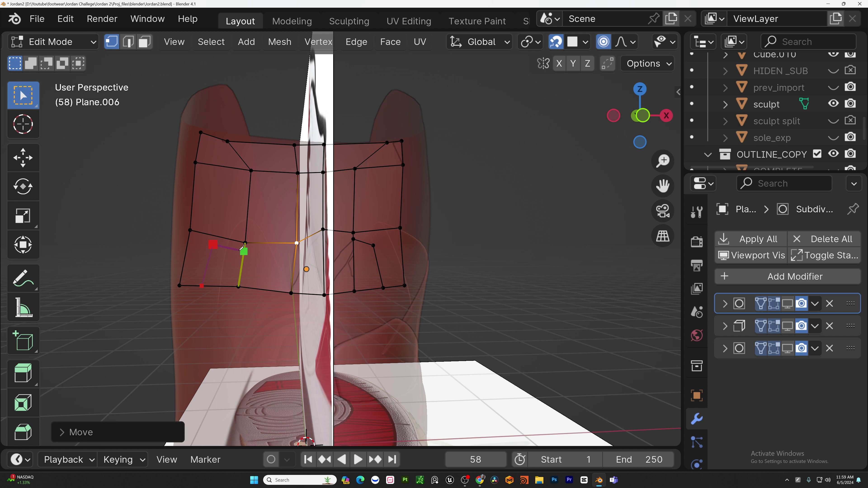
- Finish the knife cut around the heel panel's lower corner and slide the two vertices above it upward
{"action": "left_click", "coordinate": [241, 249]}
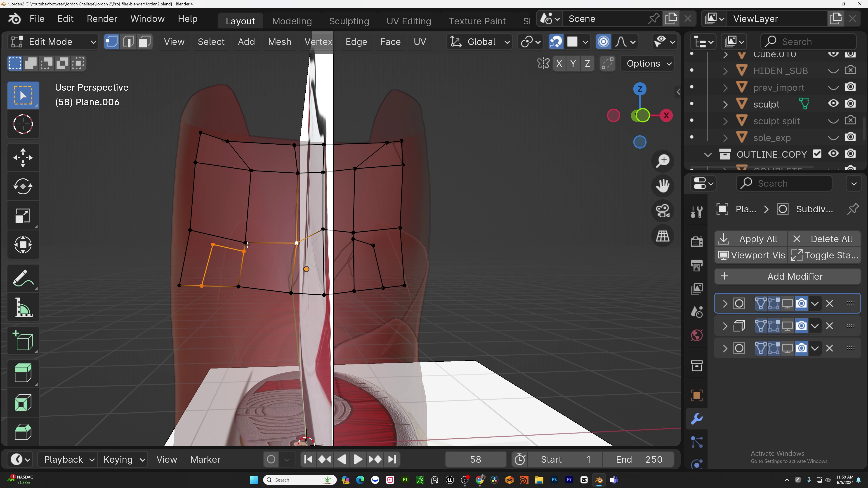
{"action": "key", "text": "g"}
{"action": "key", "text": "g"}
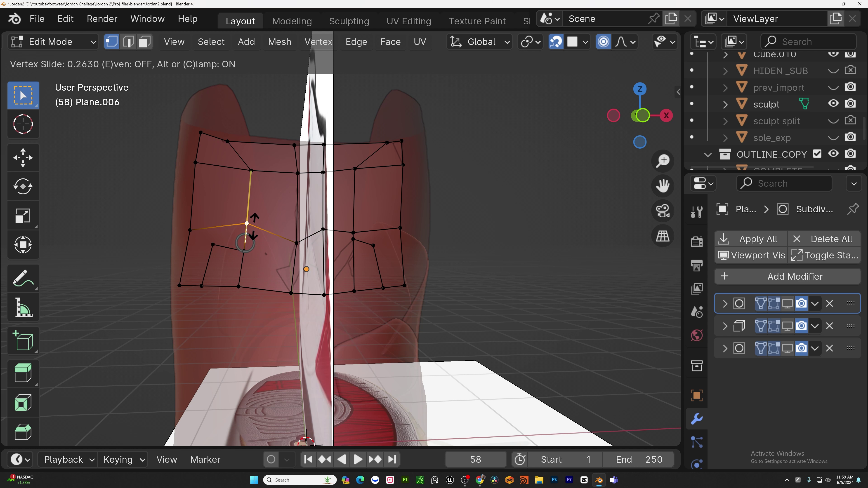
{"action": "left_click", "coordinate": [244, 242]}
{"action": "key", "text": "g"}
{"action": "key", "text": "g"}
{"action": "left_click", "coordinate": [297, 225]}
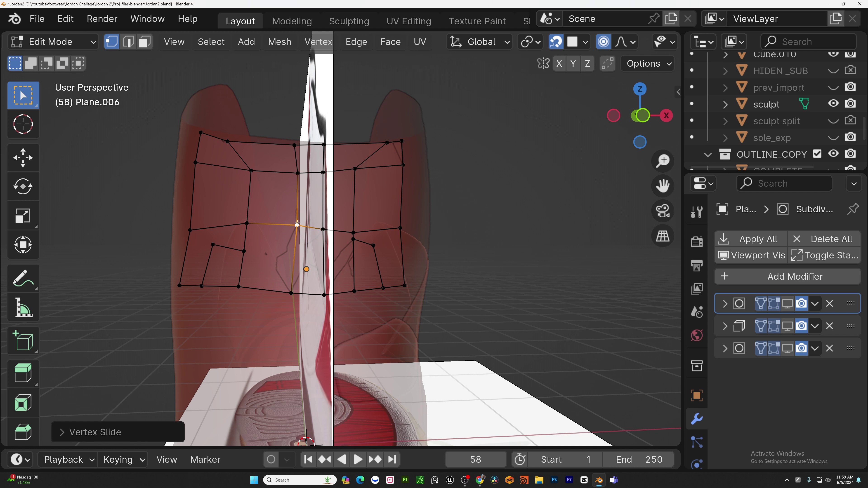
- Slide the cut's inner vertex upward and adjust its outer corner to shape the side of the arch
{"action": "left_click", "coordinate": [243, 250]}
{"action": "key", "text": "g"}
{"action": "key", "text": "g"}
{"action": "left_click", "coordinate": [244, 251]}
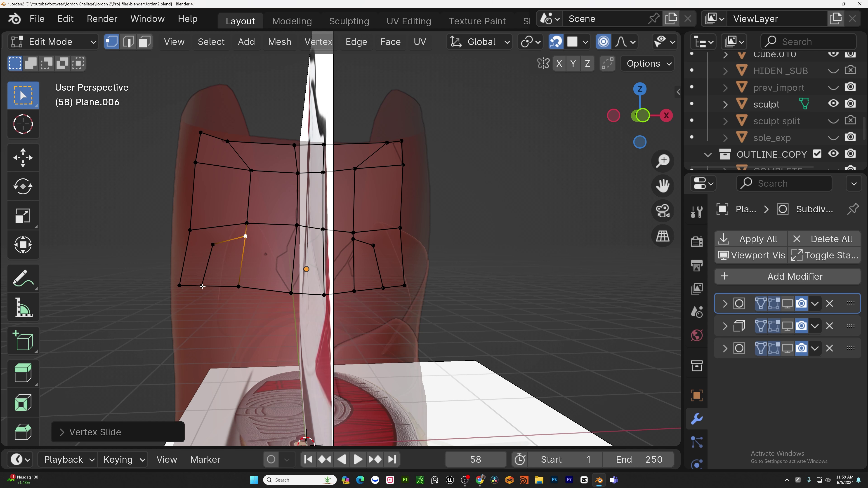
{"action": "left_click", "coordinate": [252, 234]}
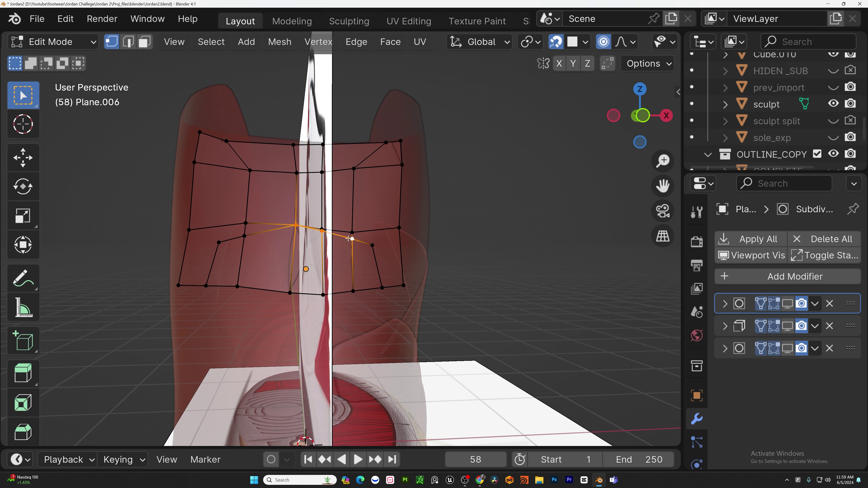
- Select the arch-shaped group of faces at the heel panel's lower middle and separate it into its own object
{"action": "left_click", "coordinate": [338, 256], "text": "alt"}
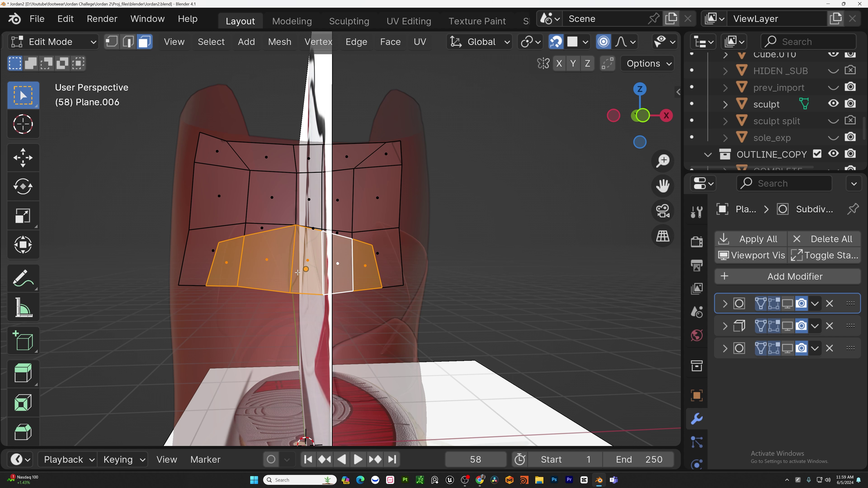
{"action": "scroll", "coordinate": [298, 273], "scroll_direction": "down", "scroll_amount": 2}
{"action": "middle_click_drag", "start_coordinate": [318, 252], "coordinate": [284, 274]}
{"action": "scroll", "coordinate": [304, 233], "scroll_direction": "down", "scroll_amount": 4}
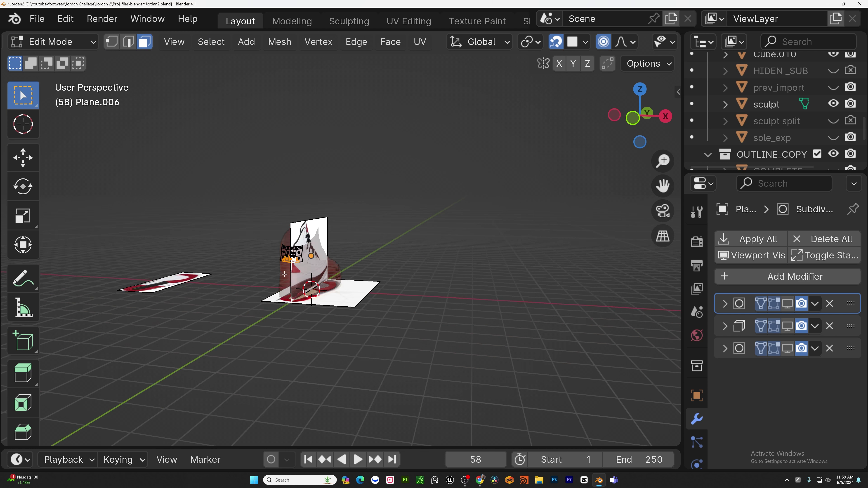
{"action": "key", "text": "KP_Decimal"}
- Turn on the modifiers' viewport display and open the separated arch patch for editing
{"action": "left_click", "coordinate": [735, 255]}
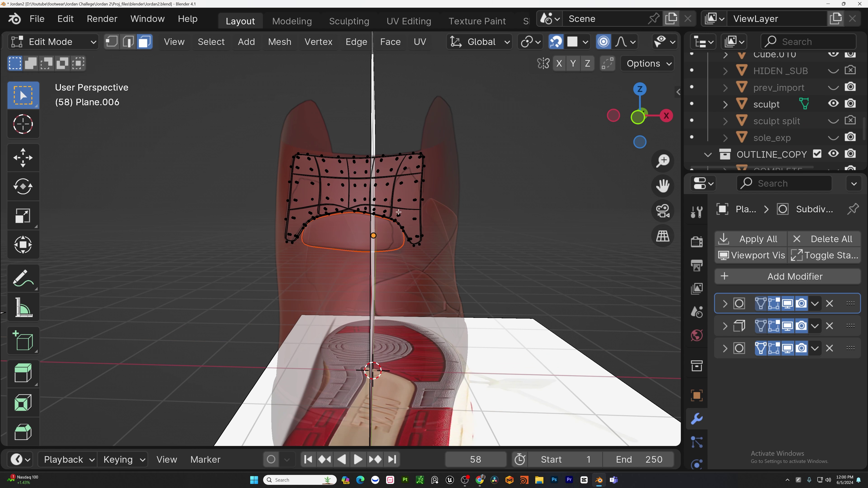
{"action": "key", "text": "Tab"}
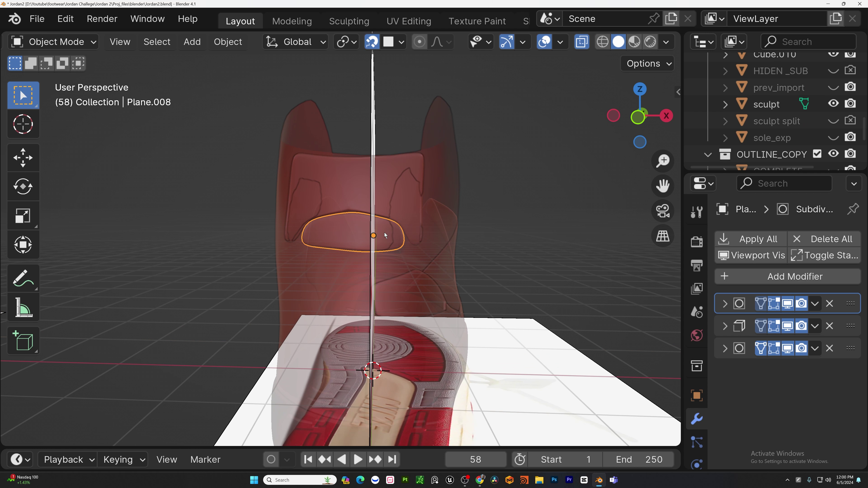
{"action": "key", "text": "Tab"}
- Move the arch patch's side vertices to match the edge of the ribbed red heel area in the reference
{"action": "key", "text": "g"}
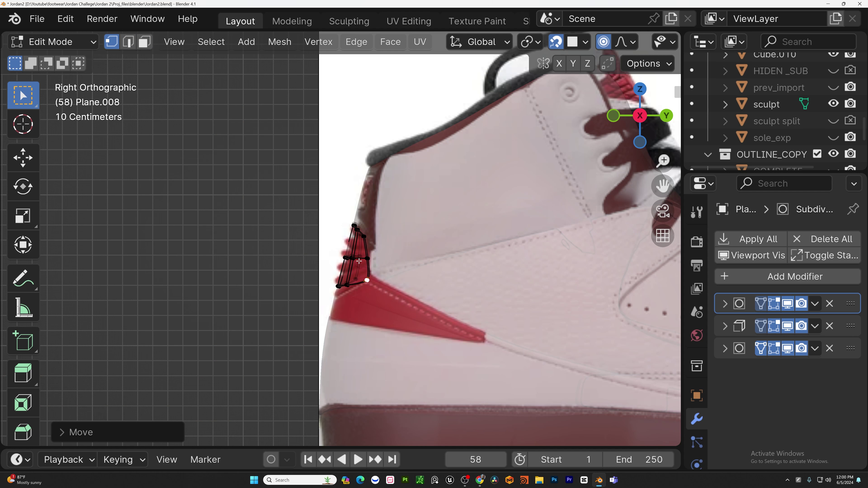
{"action": "left_click", "coordinate": [369, 259]}
{"action": "key", "text": "g"}
{"action": "left_click", "coordinate": [366, 259]}
{"action": "scroll", "coordinate": [346, 269], "scroll_direction": "down", "scroll_amount": 1}
- Move the arch patch's lower corner and bottom-edge vertices to follow the lower boundary of the ribbed red heel area
{"action": "left_click", "coordinate": [341, 282]}
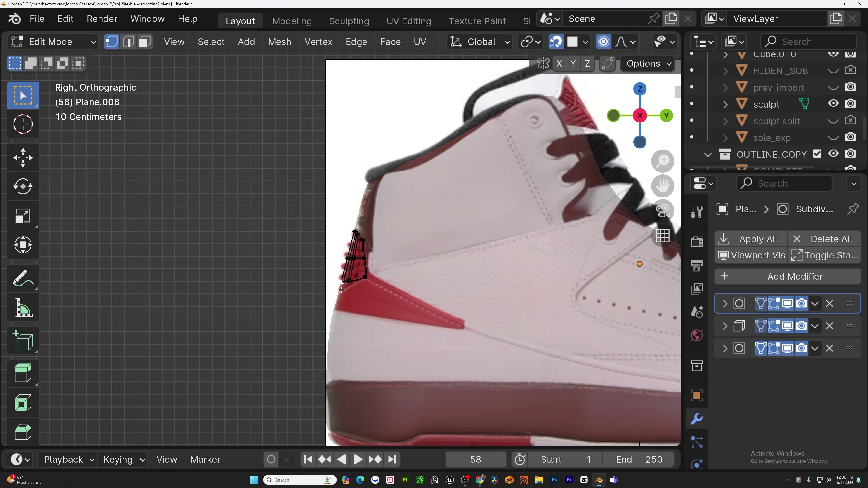
{"action": "key", "text": "g"}
{"action": "left_click", "coordinate": [338, 298]}
{"action": "middle_click_drag", "start_coordinate": [338, 297], "coordinate": [360, 293]}
{"action": "left_click", "coordinate": [318, 285]}
{"action": "key", "text": "g"}
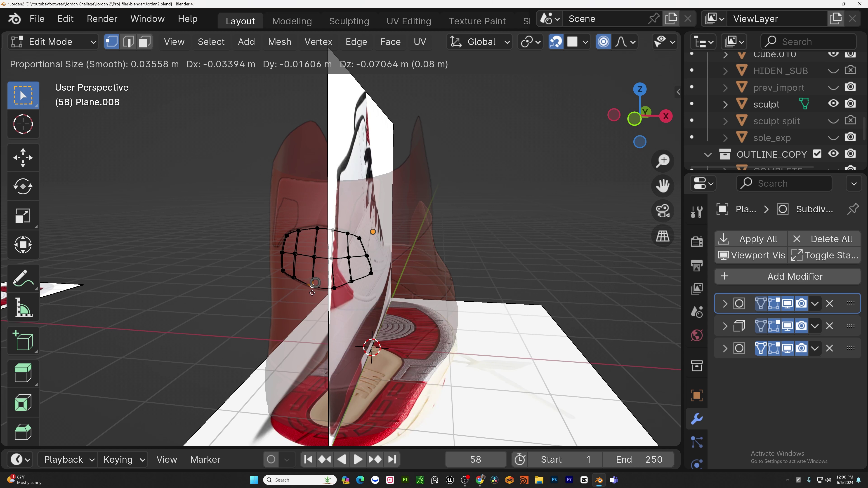
{"action": "left_click", "coordinate": [315, 289]}
{"action": "left_click", "coordinate": [341, 288]}
{"action": "key", "text": "g"}
{"action": "left_click", "coordinate": [337, 286]}
{"action": "middle_click_drag", "start_coordinate": [338, 285], "coordinate": [375, 269]}
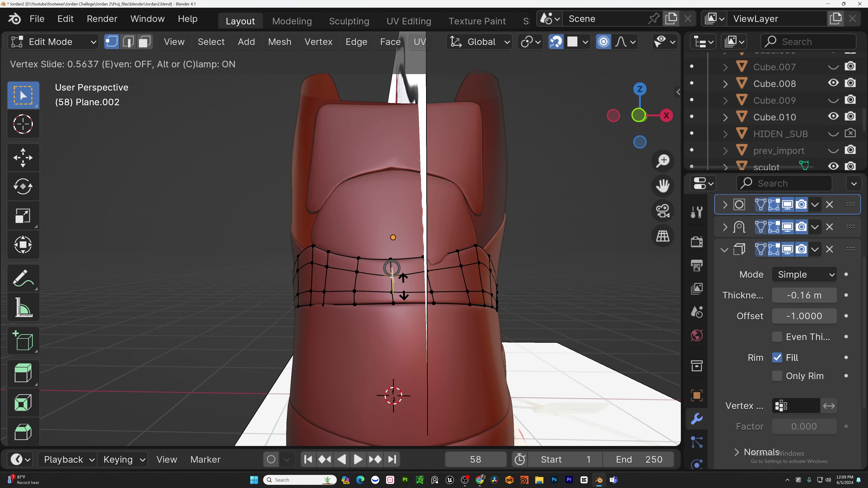
- Slide the middle vertex of the heel band's top edge downward to deepen its curve
{"action": "left_click", "coordinate": [386, 261]}
{"action": "left_click", "coordinate": [389, 260]}
{"action": "key", "text": "g"}
{"action": "key", "text": "g"}
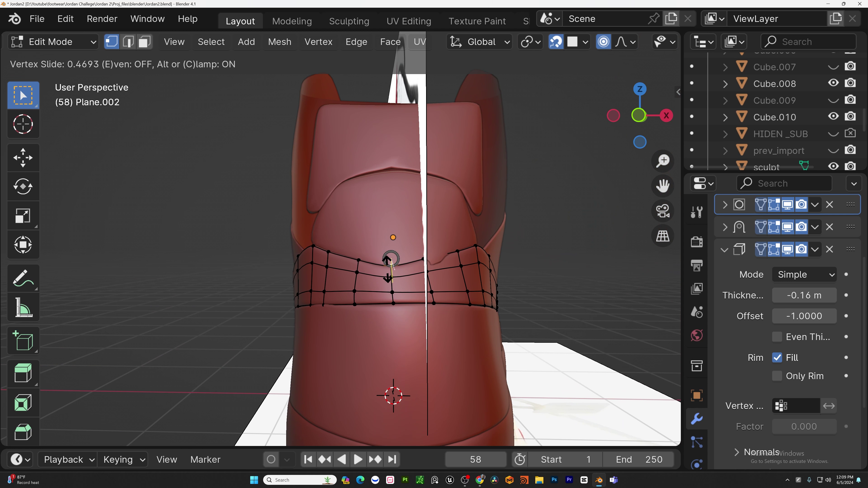
{"action": "left_click", "coordinate": [389, 261]}
- Slide the top-edge vertex beside the reference plane and the second-row vertex below it downward on the heel band
{"action": "left_click", "coordinate": [423, 260]}
{"action": "key", "text": "g"}
{"action": "key", "text": "g"}
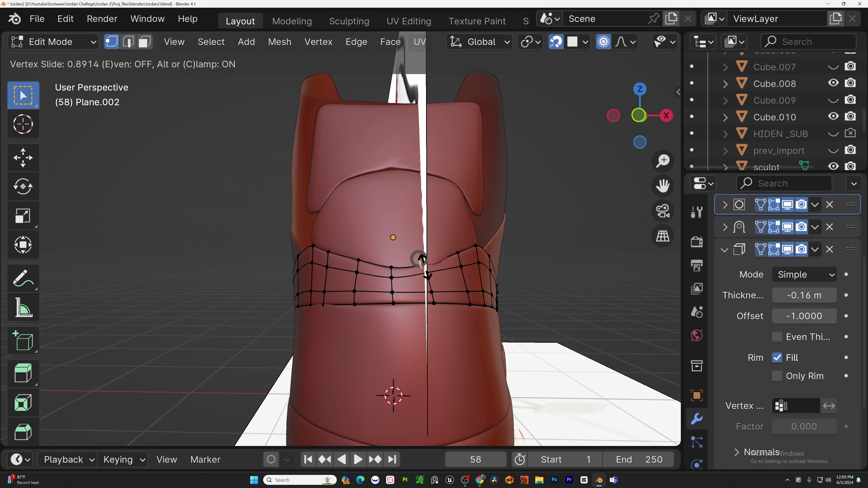
{"action": "left_click", "coordinate": [426, 279]}
{"action": "left_click", "coordinate": [425, 277]}
{"action": "key", "text": "g"}
{"action": "key", "text": "g"}
{"action": "left_click", "coordinate": [426, 286]}
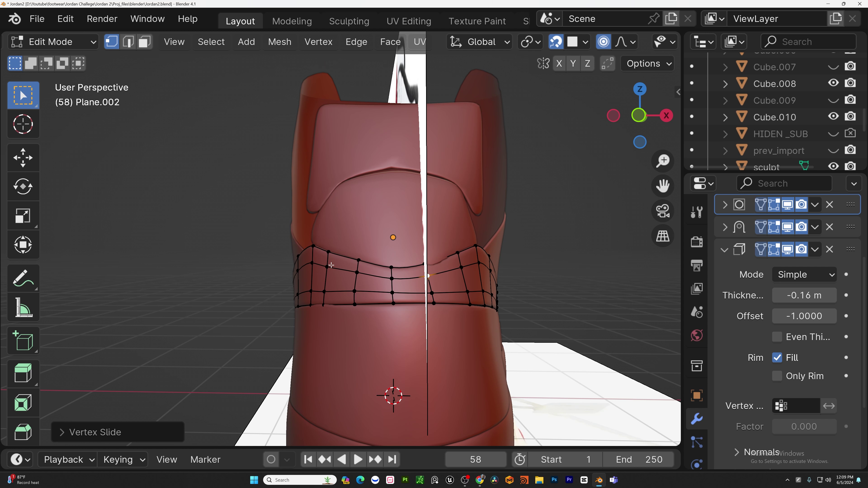
- Slide the heel band's top-edge and second-row vertices on the other side of the centre to match the dipped curve
{"action": "left_click", "coordinate": [346, 275]}
{"action": "key", "text": "g"}
{"action": "key", "text": "g"}
{"action": "left_click", "coordinate": [354, 263]}
{"action": "key", "text": "g"}
{"action": "key", "text": "g"}
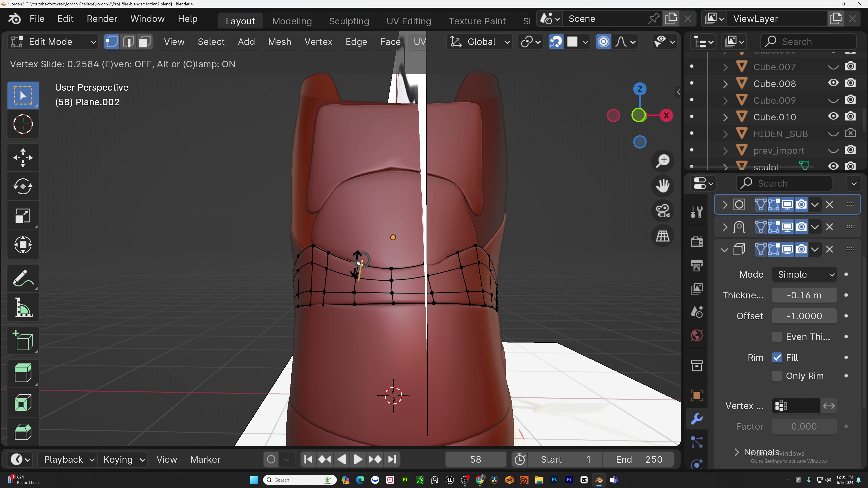
{"action": "left_click", "coordinate": [356, 262]}
{"action": "key", "text": "g"}
{"action": "key", "text": "g"}
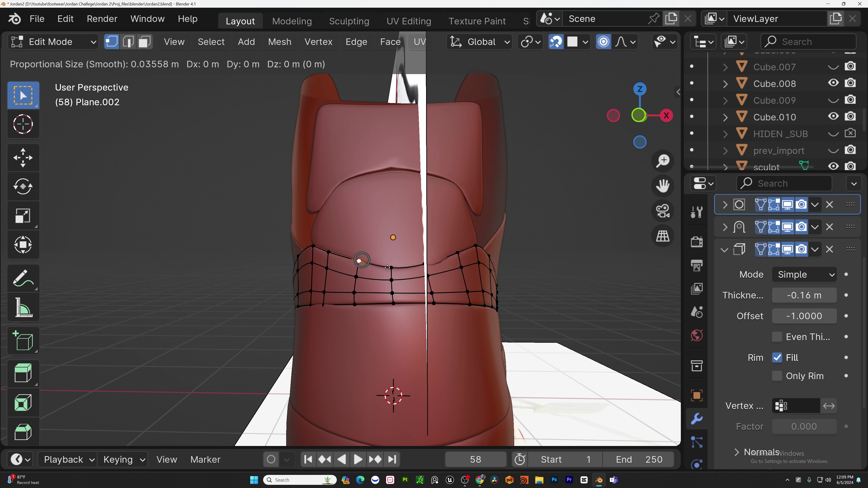
{"action": "left_click", "coordinate": [361, 261]}
- Slide the top-edge vertex at the reference plane along the heel band's rim to smooth the kink there
{"action": "mouse_move", "coordinate": [362, 260]}
{"action": "middle_mouse_down"}
{"action": "mouse_move", "coordinate": [346, 267]}
{"action": "mouse_move", "coordinate": [359, 273]}
{"action": "middle_mouse_up"}
{"action": "key", "text": "g"}
{"action": "key", "text": "g"}
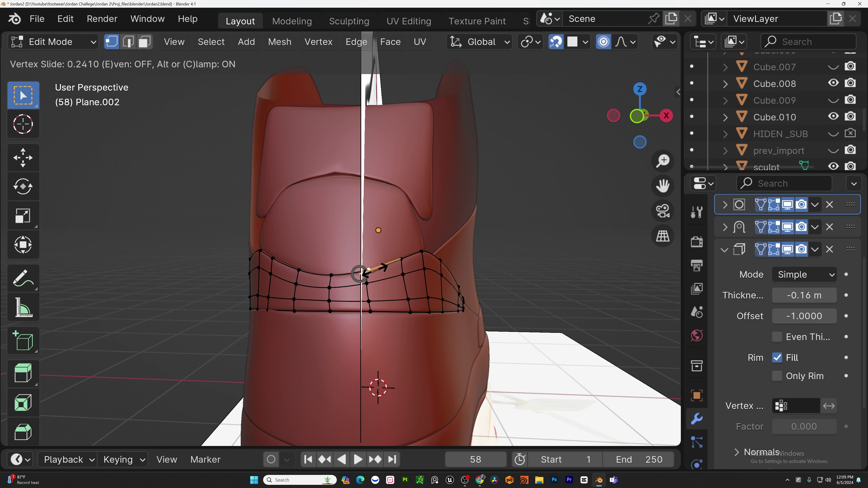
{"action": "left_click", "coordinate": [359, 273]}
{"action": "key", "text": "g"}
{"action": "key", "text": "g"}
{"action": "left_click", "coordinate": [373, 289]}
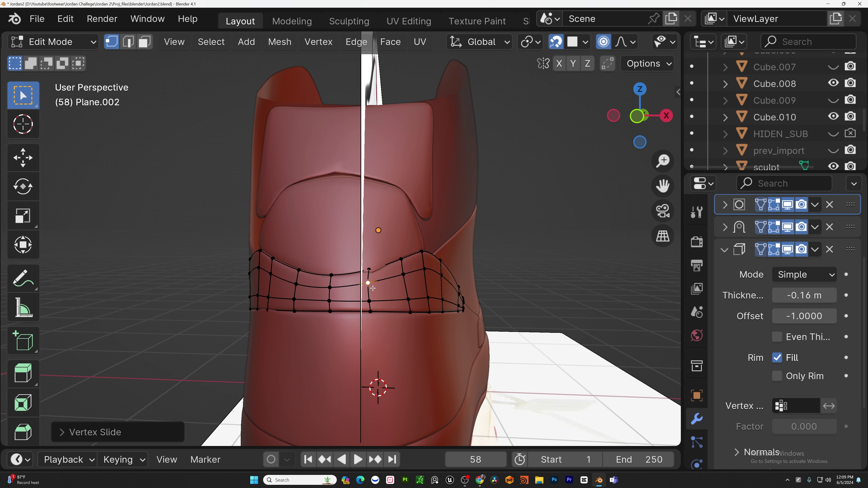
- Slide the second-row vertex and the rim vertex above it down, then leave Edit Mode and inspect the heel band's curve
{"action": "key", "text": "g"}
{"action": "key", "text": "g"}
{"action": "left_click", "coordinate": [372, 293]}
{"action": "left_click", "coordinate": [361, 265]}
{"action": "key", "text": "g"}
{"action": "key", "text": "g"}
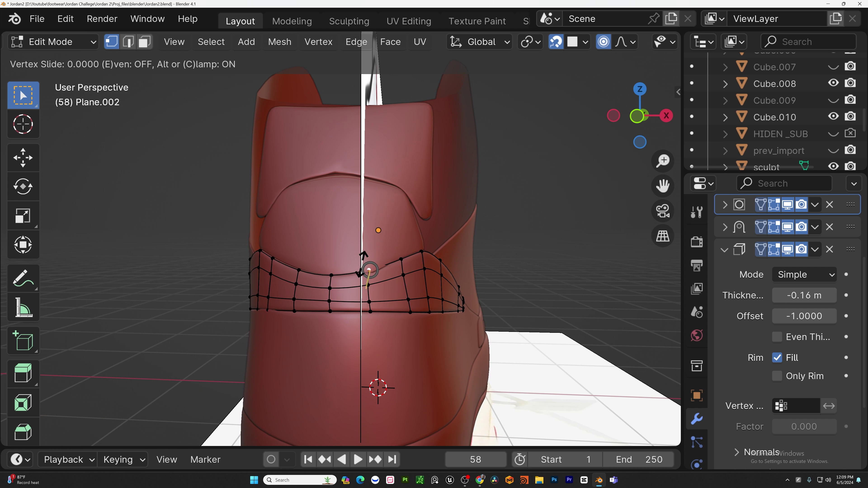
{"action": "left_click", "coordinate": [369, 273]}
{"action": "key", "text": "Tab"}
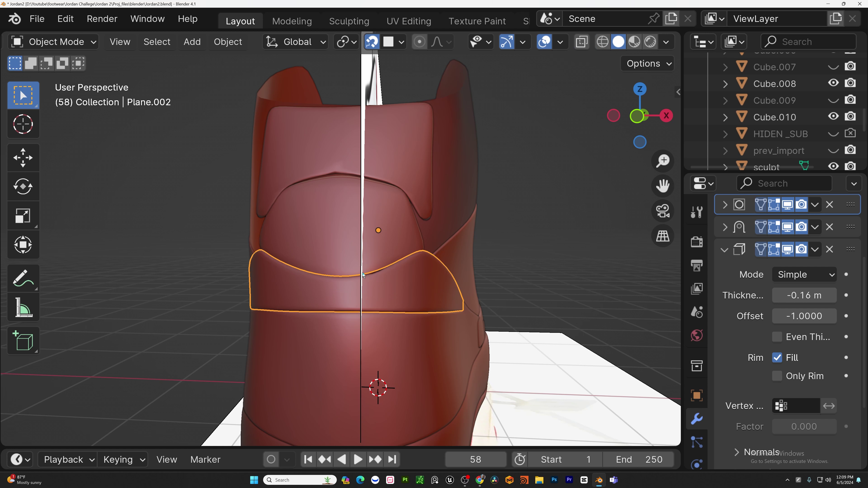
{"action": "middle_click_drag", "start_coordinate": [369, 274], "coordinate": [309, 291]}
{"action": "middle_click_drag", "start_coordinate": [324, 342], "coordinate": [260, 318]}
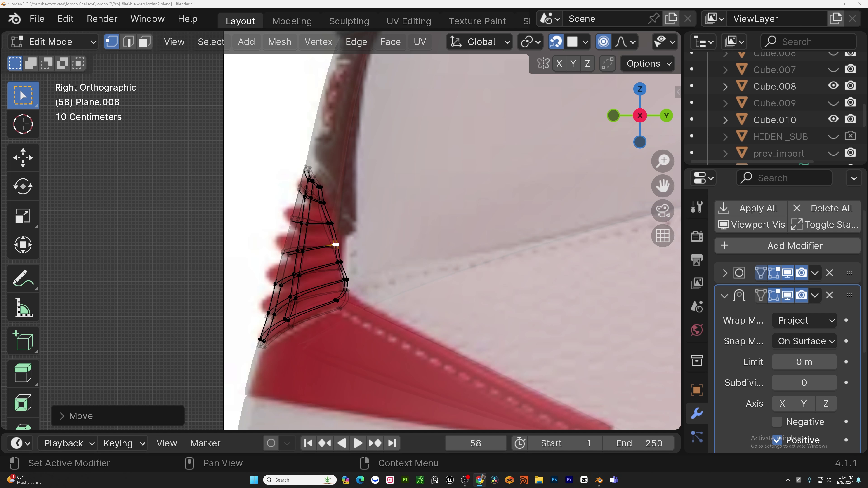
- Turn off the arch patch modifiers' viewport display and reposition its upper outer vertex against the ribbed red heel area
{"action": "scroll", "coordinate": [329, 289], "scroll_direction": "down", "scroll_amount": 1}
{"action": "middle_click_drag", "start_coordinate": [328, 280], "coordinate": [344, 260], "text": "shift"}
{"action": "scroll", "coordinate": [341, 237], "scroll_direction": "up", "scroll_amount": 4}
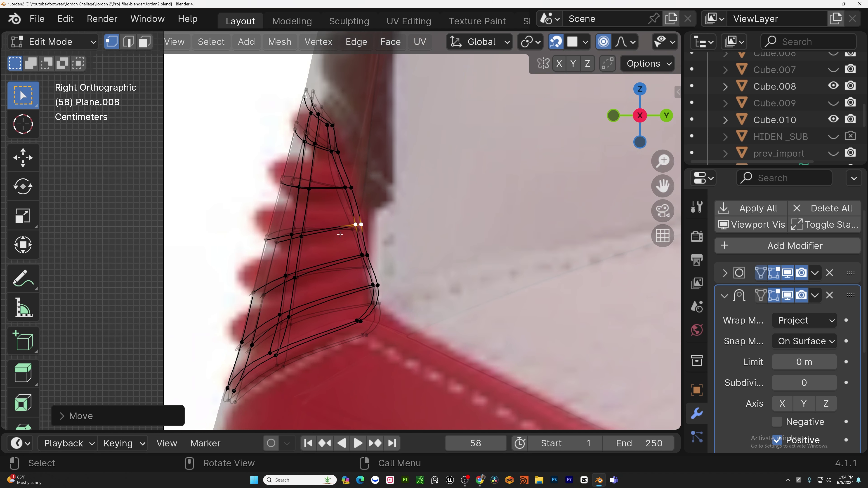
{"action": "scroll", "coordinate": [341, 235], "scroll_direction": "down", "scroll_amount": 1}
{"action": "left_click", "coordinate": [751, 225]}
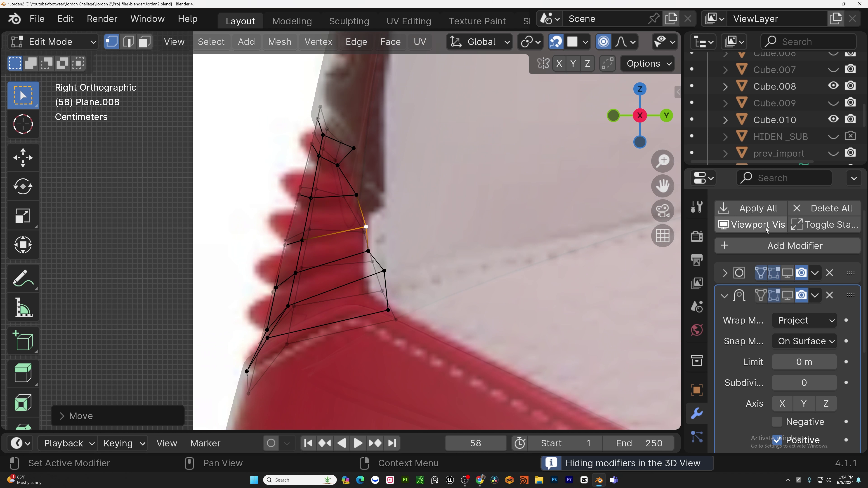
{"action": "left_click", "coordinate": [356, 154]}
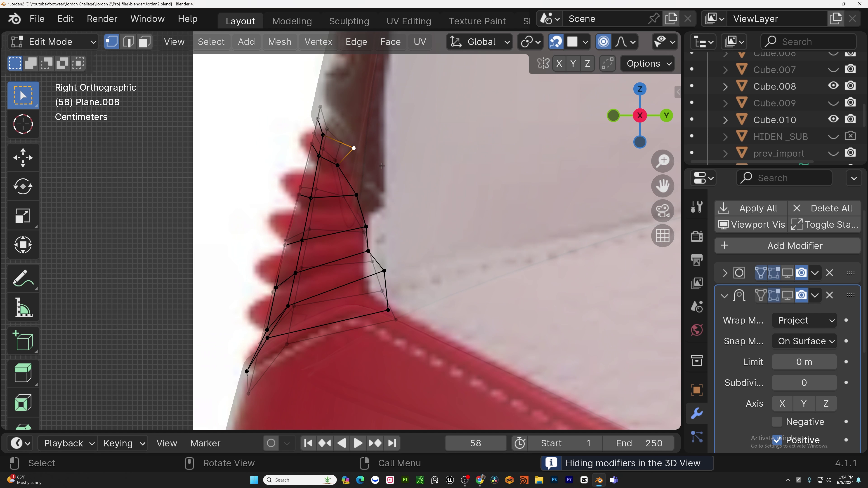
{"action": "key", "text": "g"}
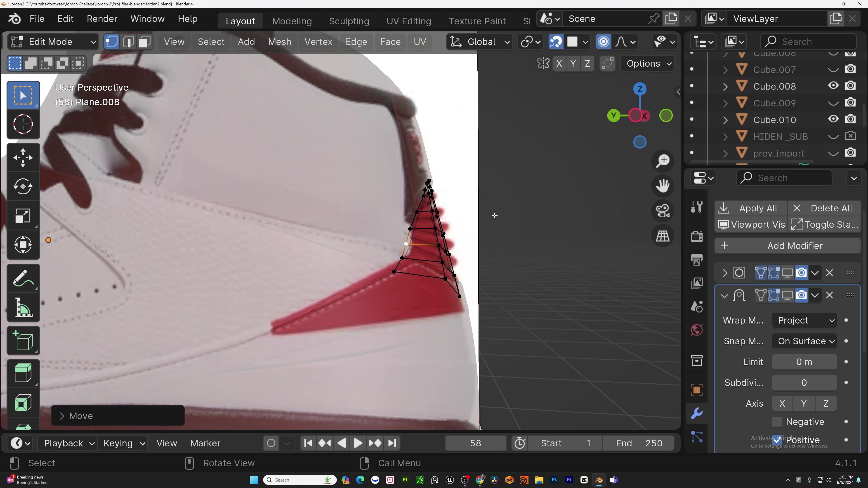
- Rotate the horizontal edge loop across the patch's middle by about 11° and flatten it with a scale of 0
{"action": "key", "text": "KP_3"}
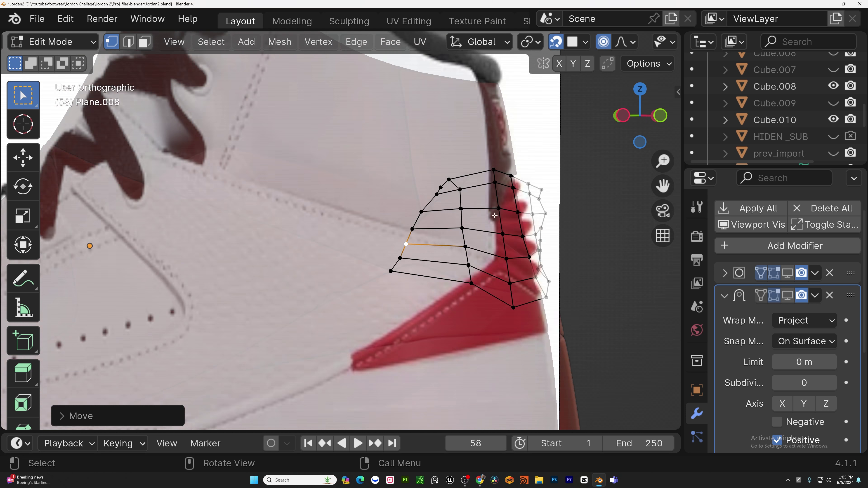
{"action": "scroll", "coordinate": [494, 215], "scroll_direction": "up", "scroll_amount": 3}
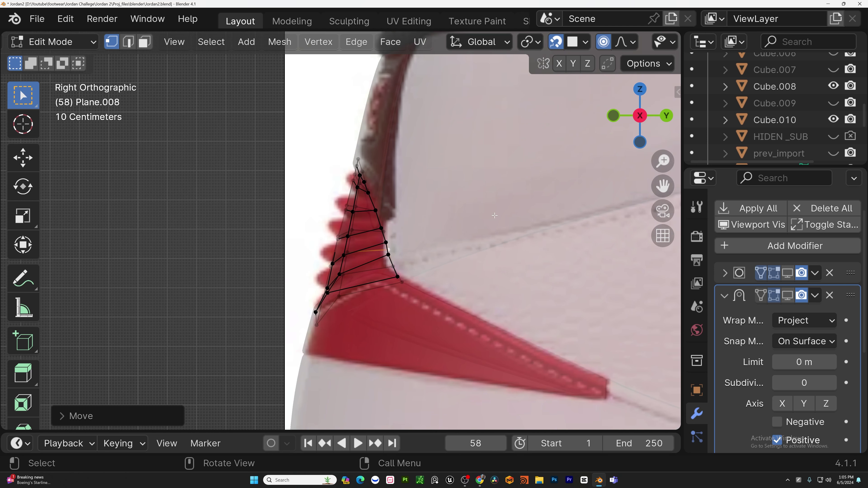
{"action": "middle_click_drag", "start_coordinate": [328, 242], "coordinate": [378, 232], "text": "shift"}
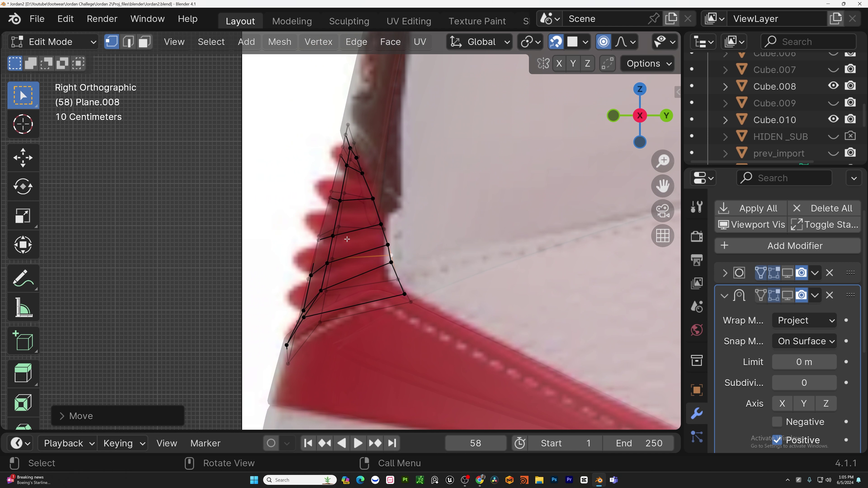
{"action": "key", "text": "2"}
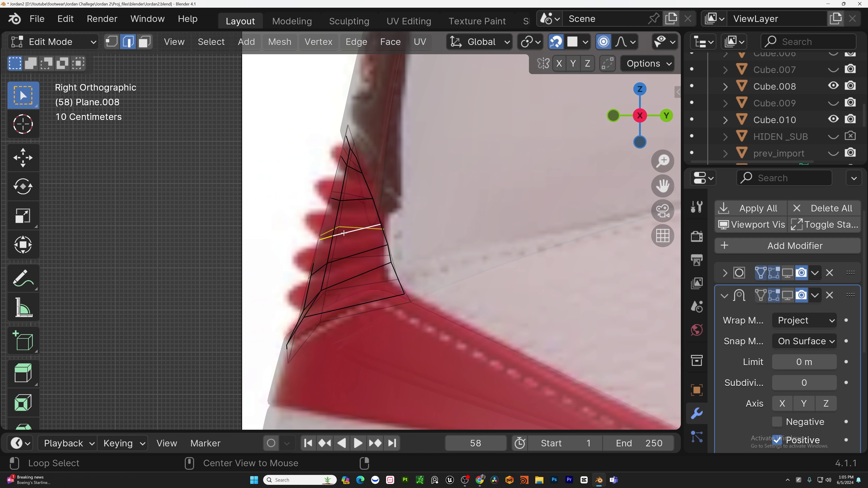
{"action": "key", "text": "r"}
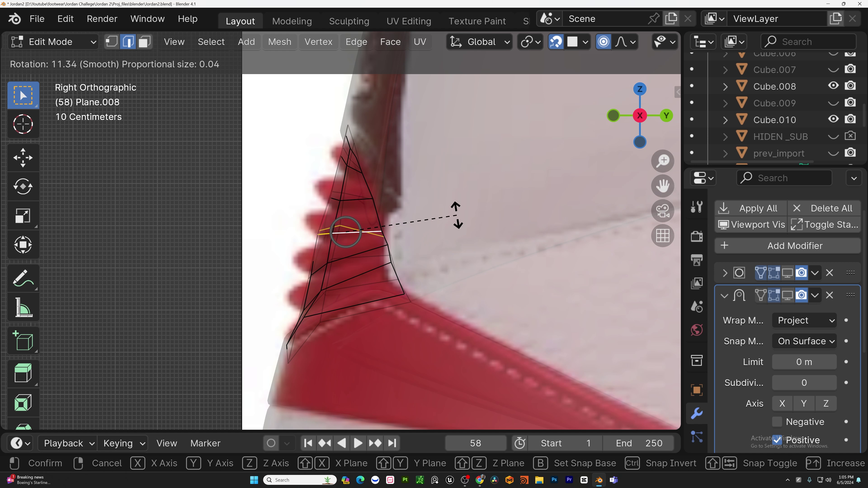
{"action": "left_click", "coordinate": [456, 215]}
{"action": "type", "text": "s"}
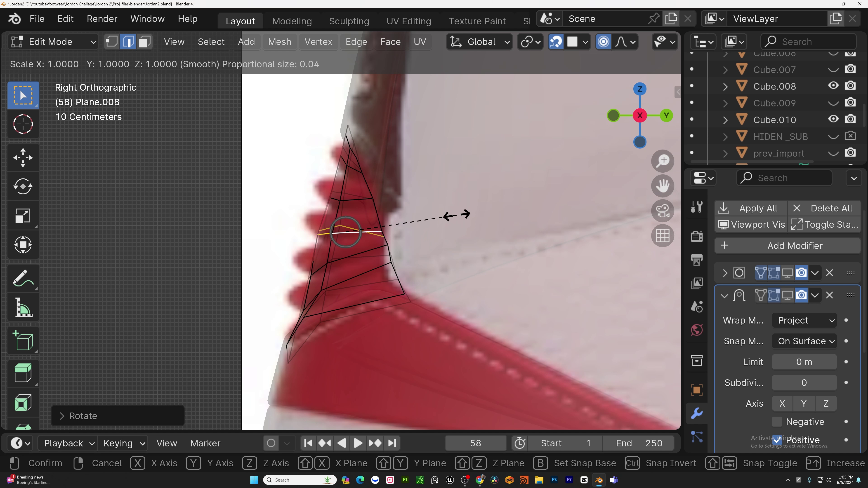
{"action": "type", "text": "x0"}
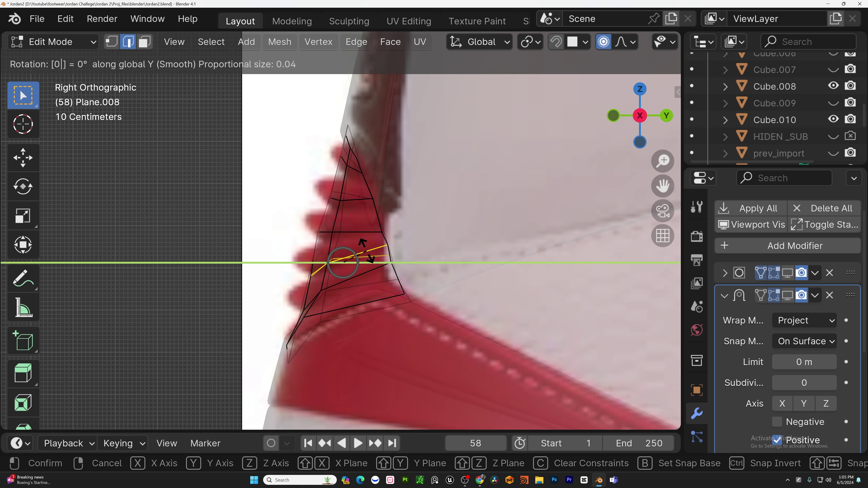
- Flatten the edge loop below the middle one by scaling it to 0 along global Z
{"action": "key", "text": "s"}
{"action": "key", "text": "x"}
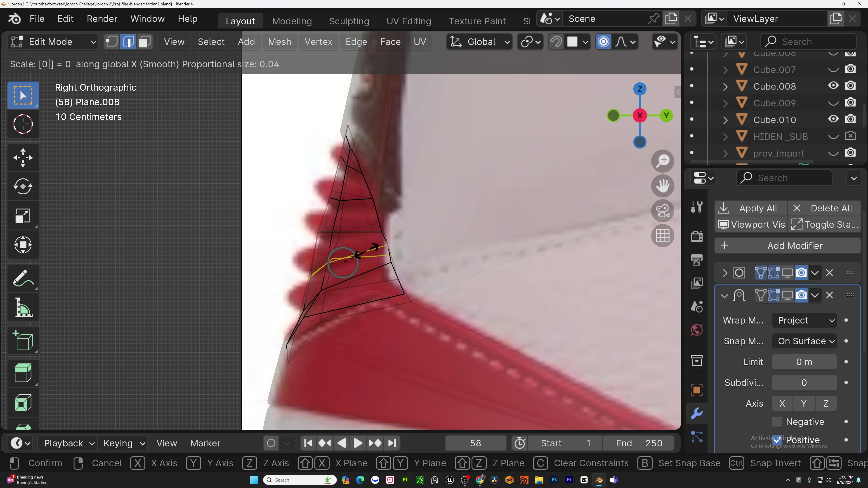
{"action": "key", "text": "x"}
{"action": "key", "text": "x"}
{"action": "key", "text": "z"}
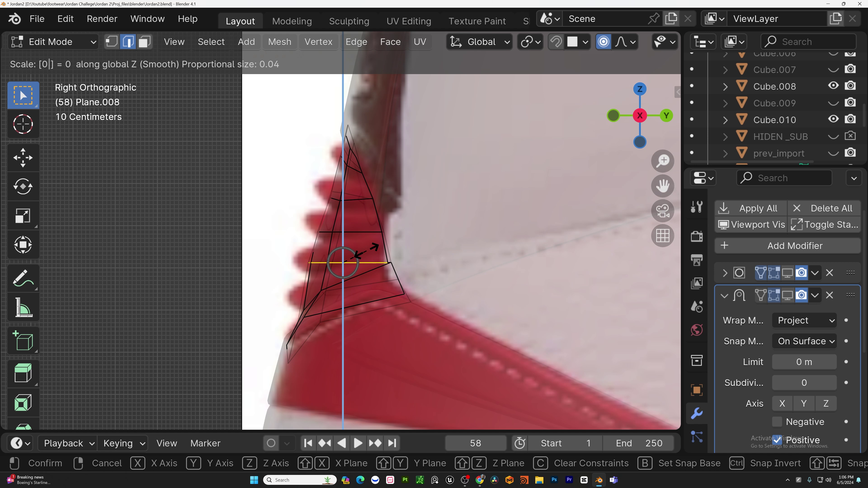
{"action": "left_click", "coordinate": [367, 251]}
- Flatten the remaining slanted edge loop near the patch's base by scaling it to 0 along global Z
{"action": "left_click", "coordinate": [367, 272], "text": "alt"}
{"action": "type", "text": "size: 0"}
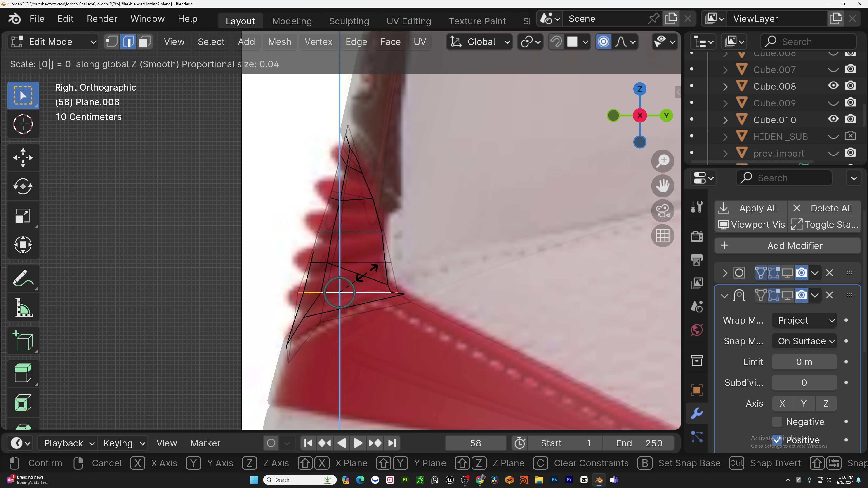
{"action": "key", "text": "Return"}
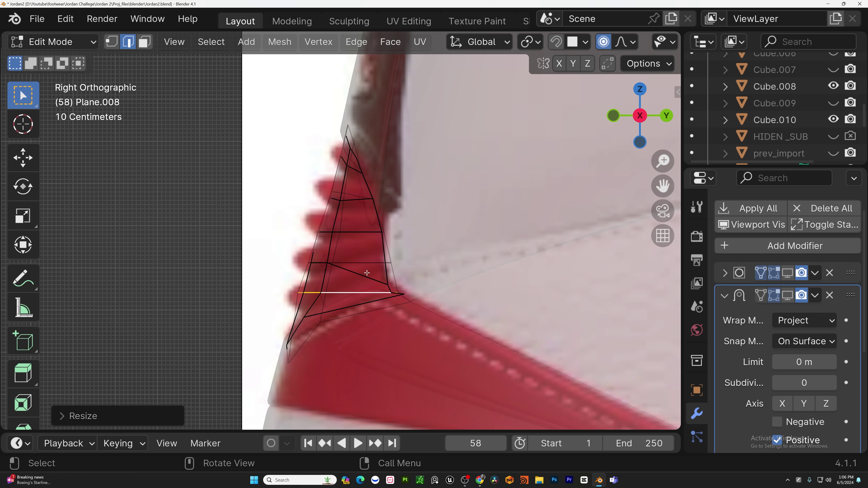
{"action": "left_click", "coordinate": [367, 272]}
{"action": "type", "text": "sz0"}
{"action": "key", "text": "Return"}
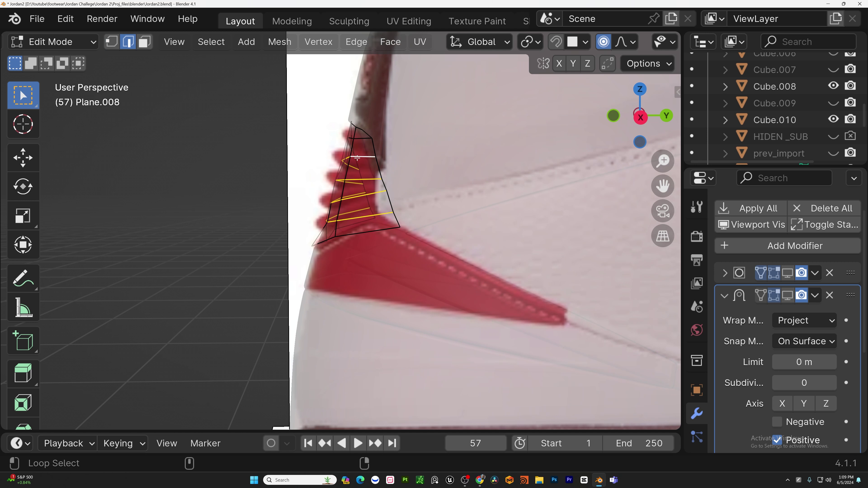
- Bevel the selected horizontal edge loops with 2 segments and a 0.145 m width, then shrink the selection to their centre loops
{"action": "scroll", "coordinate": [359, 147], "scroll_direction": "up", "scroll_amount": 2}
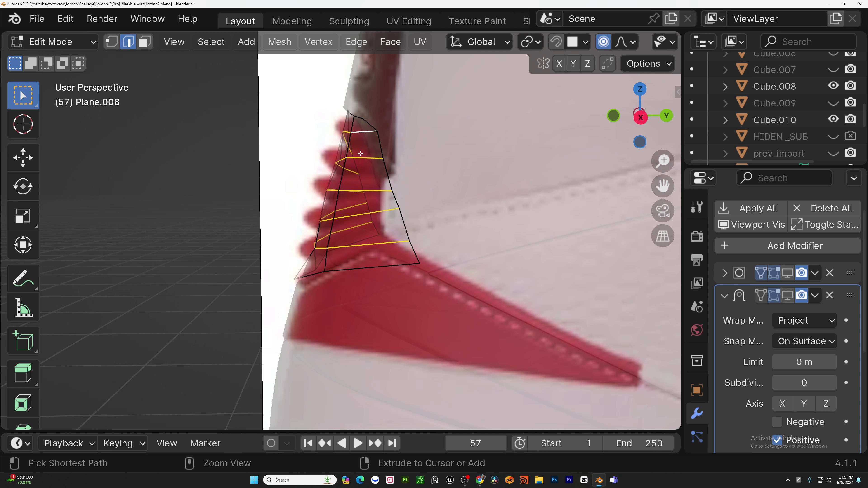
{"action": "key", "text": "ctrl+b"}
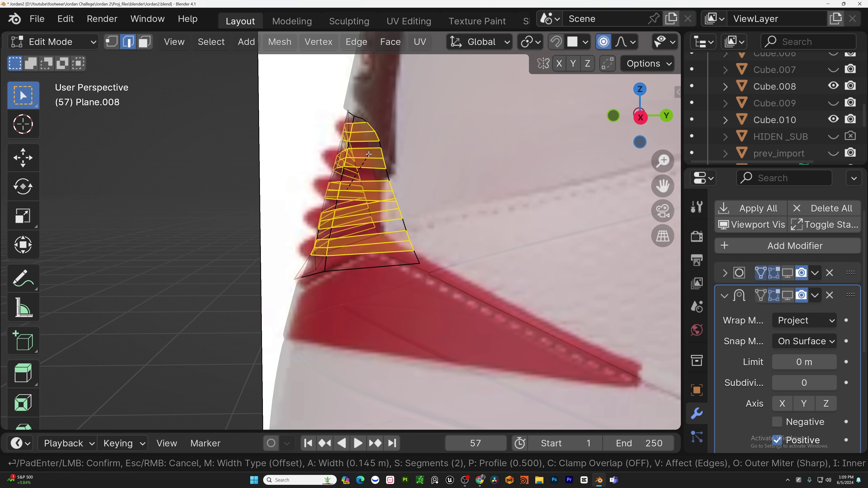
{"action": "left_click", "coordinate": [369, 154]}
{"action": "key", "text": "ctrl+KP_Subtract"}
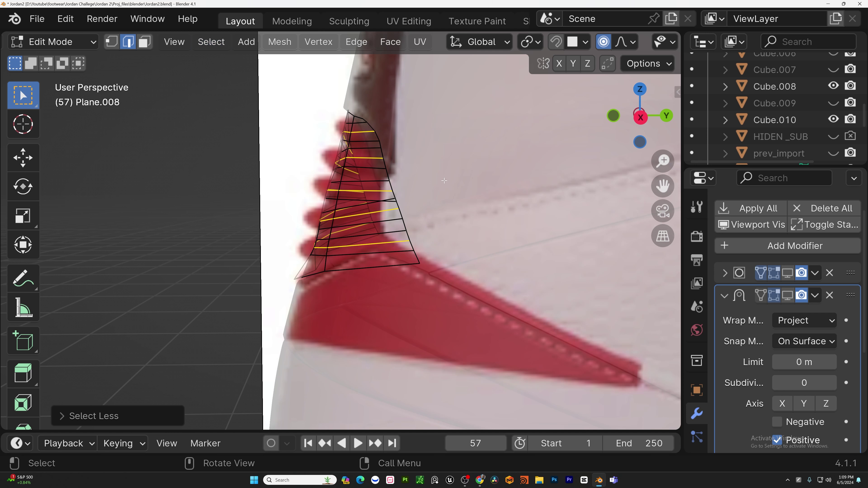
- Move the centre loops' vertices outward along global Y by about -0.07 m to form the heel ribs
{"action": "key", "text": "KP_9"}
{"action": "key", "text": "1"}
{"action": "key", "text": "g"}
{"action": "key", "text": "z"}
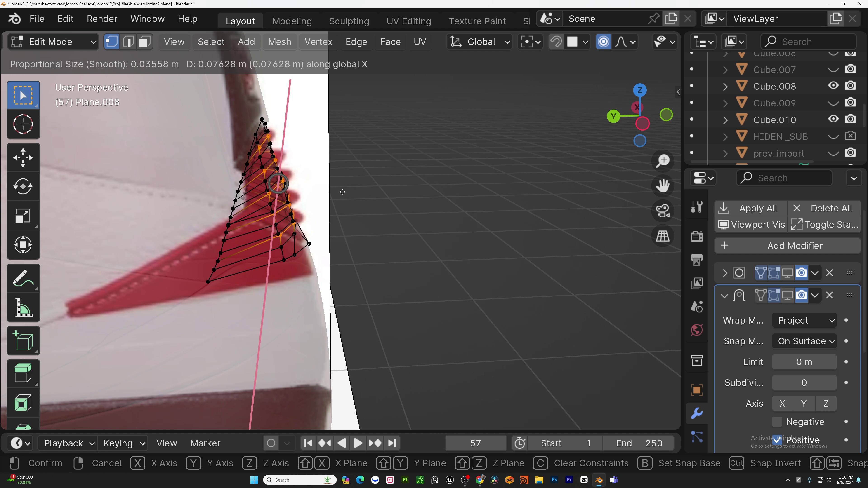
{"action": "key", "text": "y"}
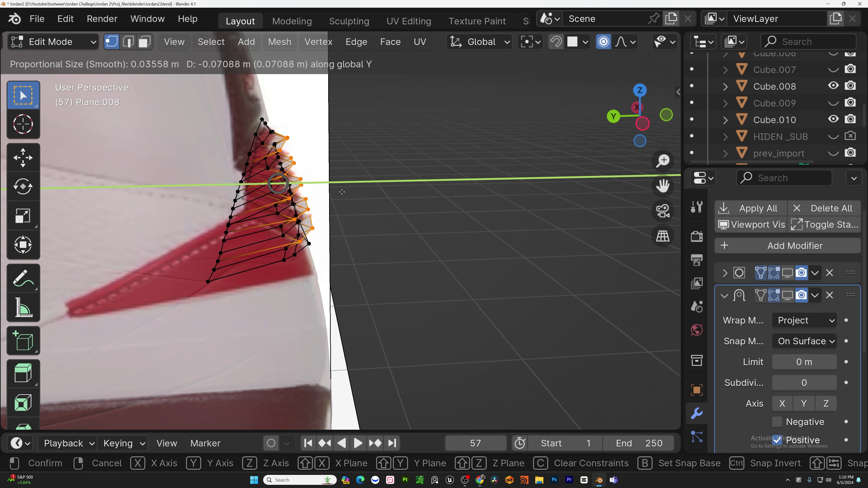
{"action": "left_click", "coordinate": [338, 192]}
{"action": "key", "text": "KP_3"}
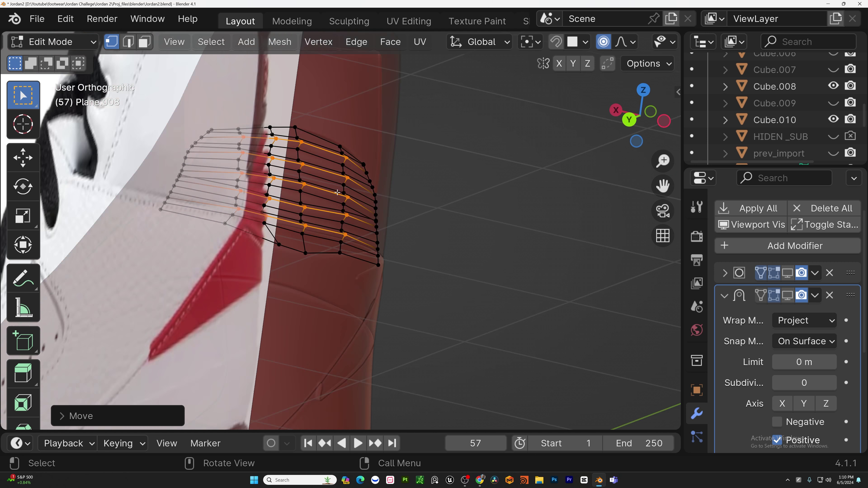
- Nudge the heel ribs' centre loops up about 0.012 m along Z, using a proportional editing size of about 0.135 m
{"action": "scroll", "coordinate": [325, 190], "scroll_direction": "up", "scroll_amount": 3}
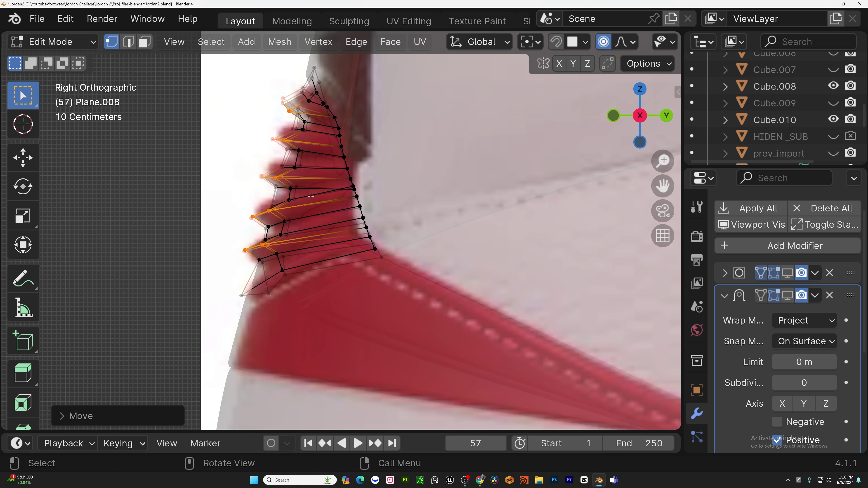
{"action": "key", "text": "g"}
{"action": "scroll", "coordinate": [311, 206], "scroll_direction": "down", "scroll_amount": 6}
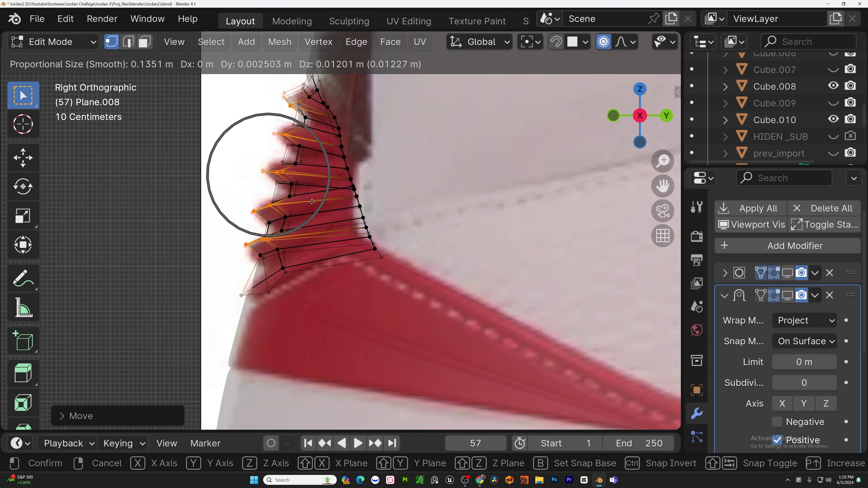
{"action": "left_click", "coordinate": [312, 202]}
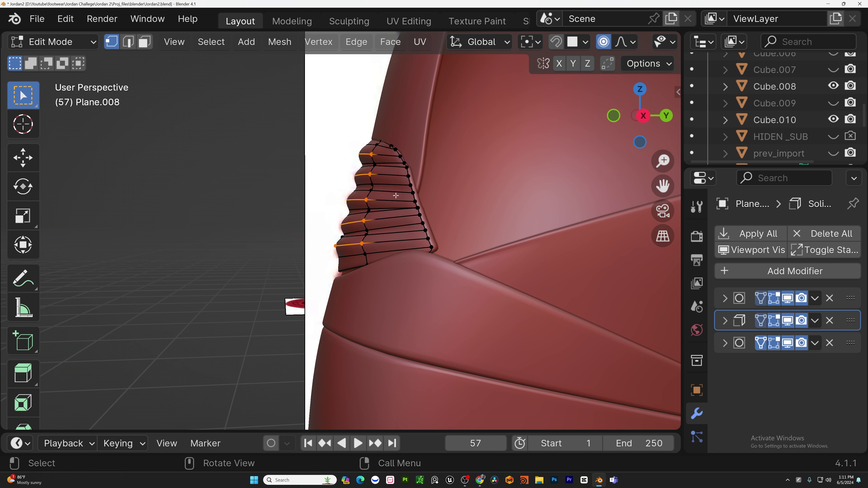
- Push the rib centre loops outward about -0.021 m along global Y, with the proportional size reduced to about 0.0085 m
{"action": "key", "text": "g"}
{"action": "scroll", "coordinate": [389, 196], "scroll_direction": "up", "scroll_amount": 20}
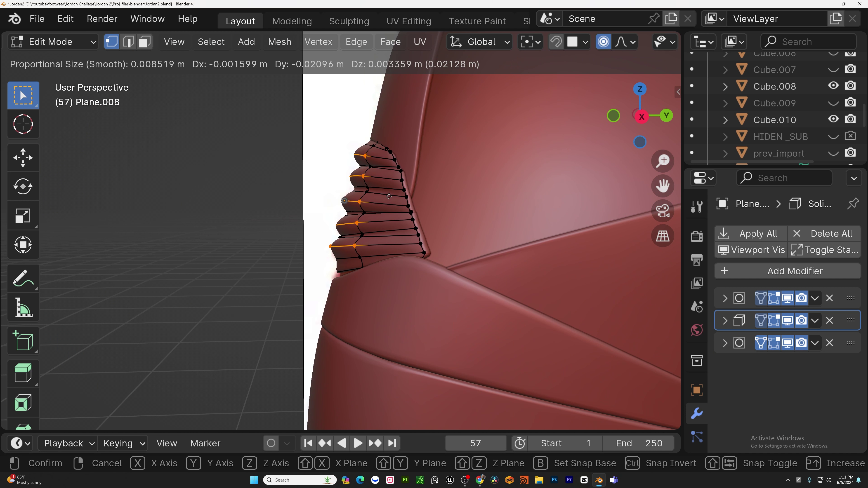
{"action": "key", "text": "y"}
{"action": "left_click", "coordinate": [389, 196]}
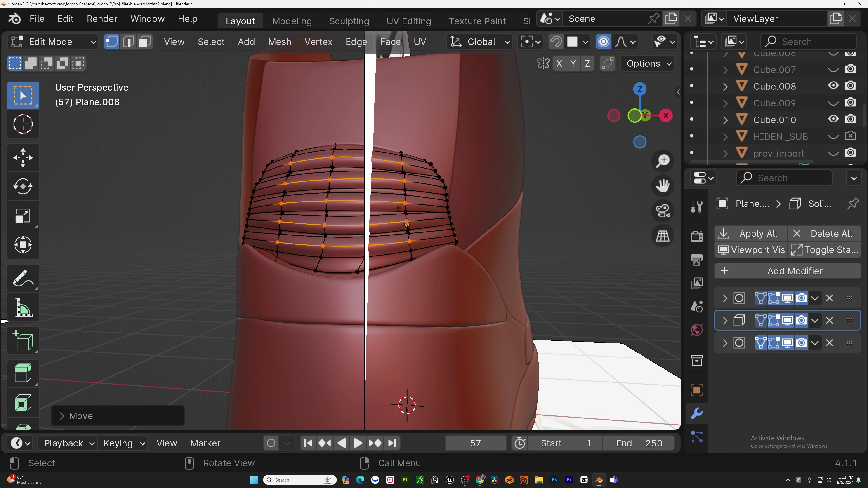
- Add horizontal loop cuts across the heel patch, sliding each one near a groove to sharpen the creases between the ribs
{"action": "key", "text": "ctrl+r"}
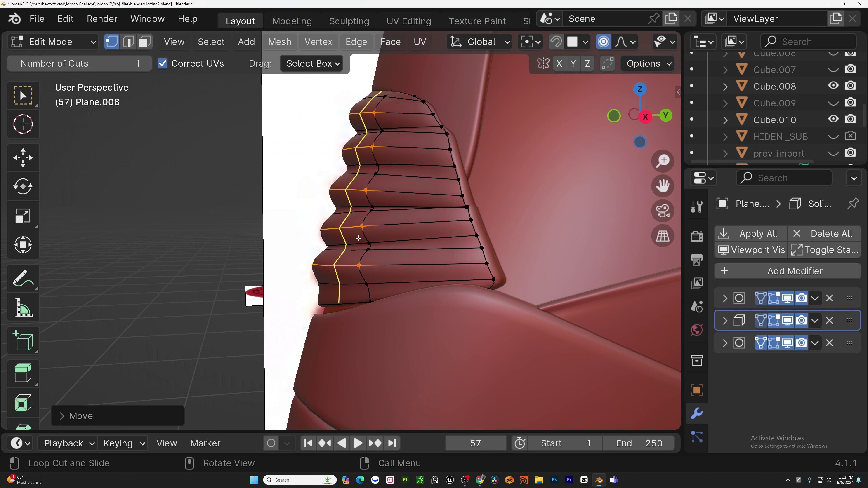
{"action": "left_click", "coordinate": [367, 238]}
{"action": "left_click", "coordinate": [363, 226]}
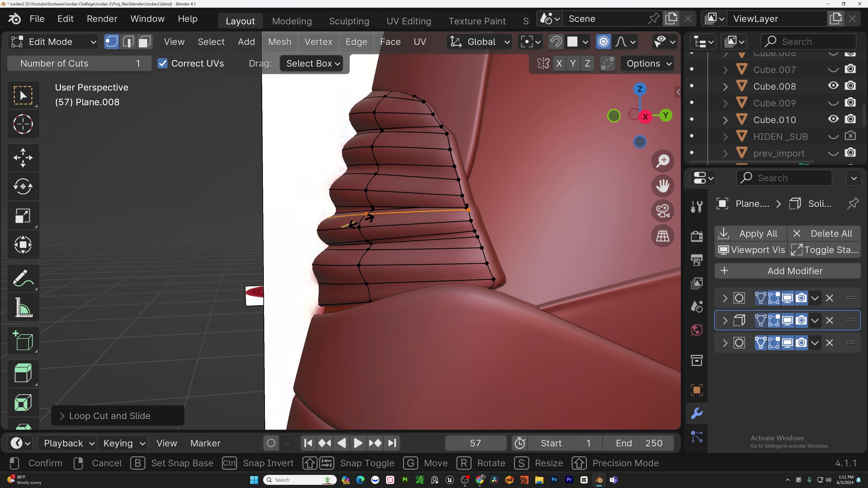
{"action": "key", "text": "ctrl+r"}
{"action": "left_click", "coordinate": [374, 176]}
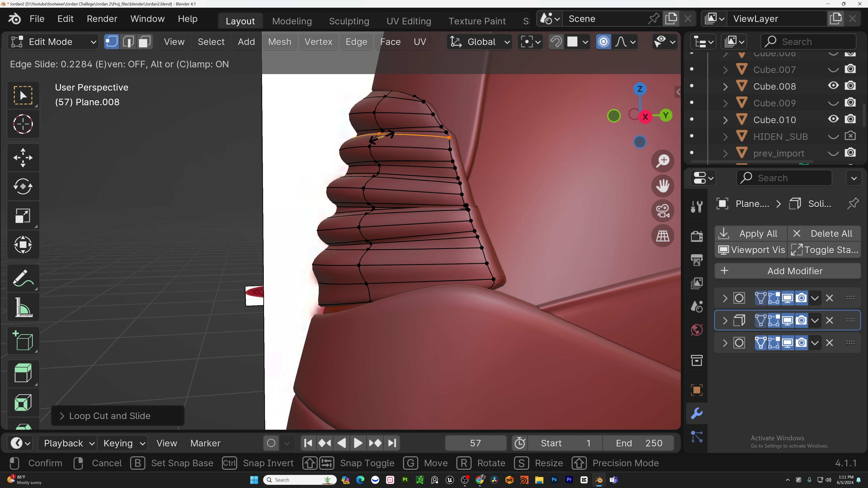
{"action": "left_click", "coordinate": [375, 176]}
{"action": "left_click", "coordinate": [359, 257]}
{"action": "left_click", "coordinate": [360, 257]}
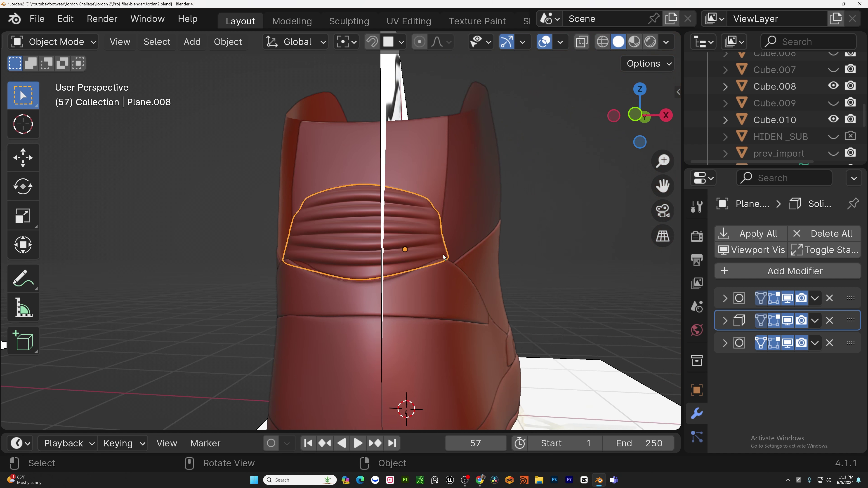
{"action": "middle_click_drag", "start_coordinate": [443, 257], "coordinate": [461, 270]}
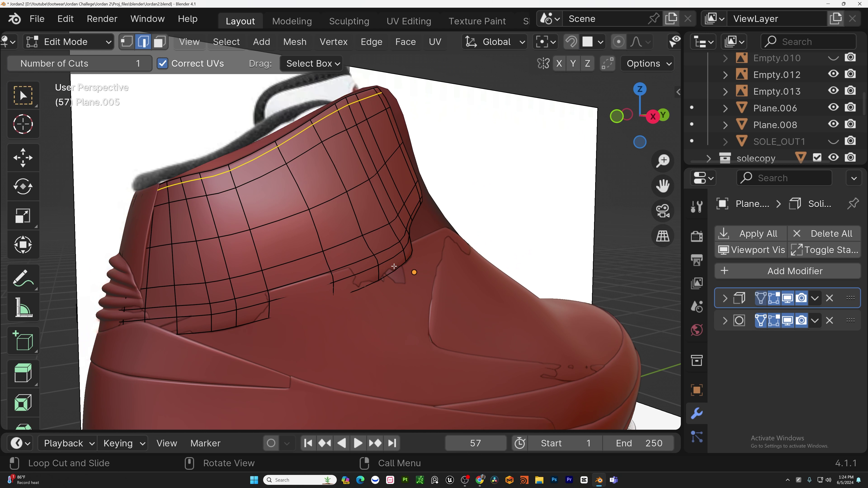
- Cancel the loop cut on the ankle collar panel and reshape its lower edge in Sculpt Mode with the Grab brush
{"action": "key", "text": "Escape"}
{"action": "key", "text": "ctrl+Tab"}
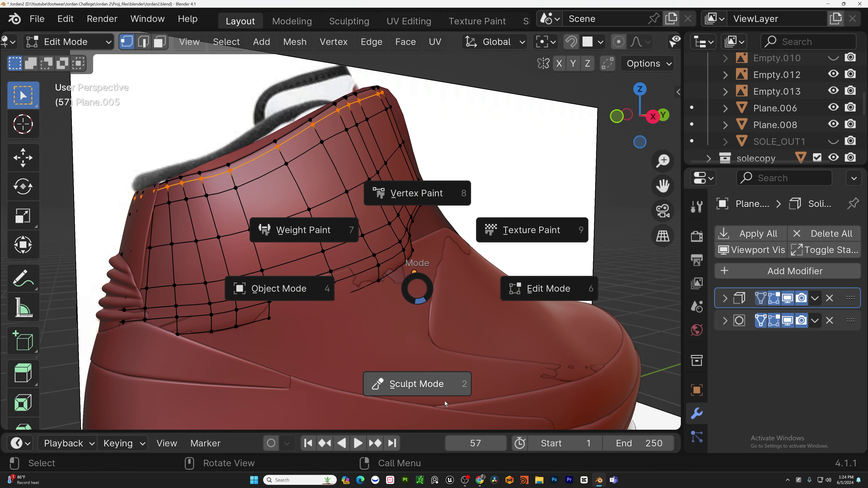
{"action": "left_click", "coordinate": [416, 384]}
{"action": "middle_click_drag", "start_coordinate": [413, 378], "coordinate": [391, 314]}
{"action": "middle_click_drag", "start_coordinate": [280, 311], "coordinate": [398, 312], "text": "shift"}
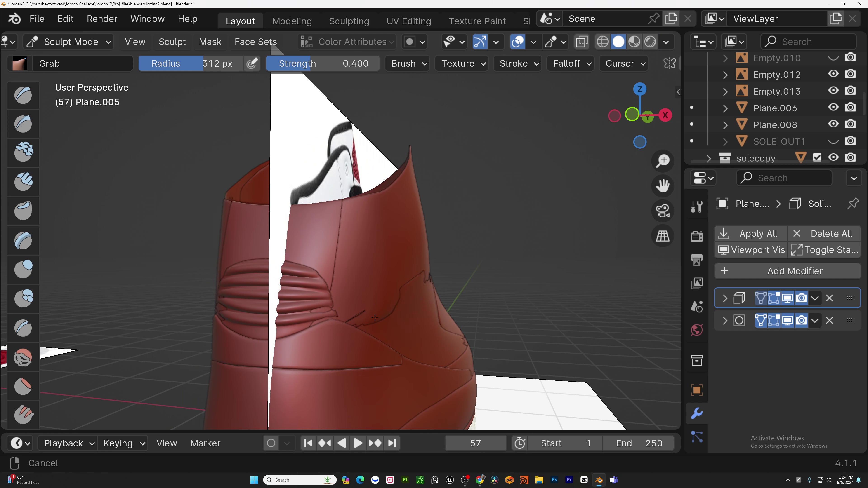
{"action": "scroll", "coordinate": [401, 311], "scroll_direction": "up", "scroll_amount": 2}
{"action": "mouse_move", "coordinate": [357, 328]}
{"action": "left_mouse_down"}
{"action": "mouse_move", "coordinate": [336, 326]}
{"action": "mouse_move", "coordinate": [379, 283]}
{"action": "mouse_move", "coordinate": [387, 295]}
{"action": "mouse_move", "coordinate": [378, 281]}
{"action": "left_mouse_up"}
{"action": "mouse_move", "coordinate": [377, 281]}
{"action": "middle_mouse_down"}
{"action": "mouse_move", "coordinate": [329, 311]}
{"action": "mouse_move", "coordinate": [368, 261]}
{"action": "middle_mouse_up"}
{"action": "left_click_drag", "start_coordinate": [369, 260], "coordinate": [346, 243]}
{"action": "mouse_move", "coordinate": [346, 243]}
{"action": "middle_mouse_down"}
{"action": "mouse_move", "coordinate": [459, 194]}
{"action": "mouse_move", "coordinate": [438, 291]}
{"action": "mouse_move", "coordinate": [475, 330]}
{"action": "mouse_move", "coordinate": [413, 316]}
{"action": "mouse_move", "coordinate": [400, 282]}
{"action": "mouse_move", "coordinate": [401, 308]}
{"action": "middle_mouse_up"}
{"action": "middle_click_drag", "start_coordinate": [400, 307], "coordinate": [354, 286]}
{"action": "left_click_drag", "start_coordinate": [357, 298], "coordinate": [348, 329]}
{"action": "mouse_move", "coordinate": [348, 329]}
{"action": "middle_mouse_down"}
{"action": "mouse_move", "coordinate": [339, 271]}
{"action": "mouse_move", "coordinate": [386, 314]}
{"action": "mouse_move", "coordinate": [363, 288]}
{"action": "middle_mouse_up"}
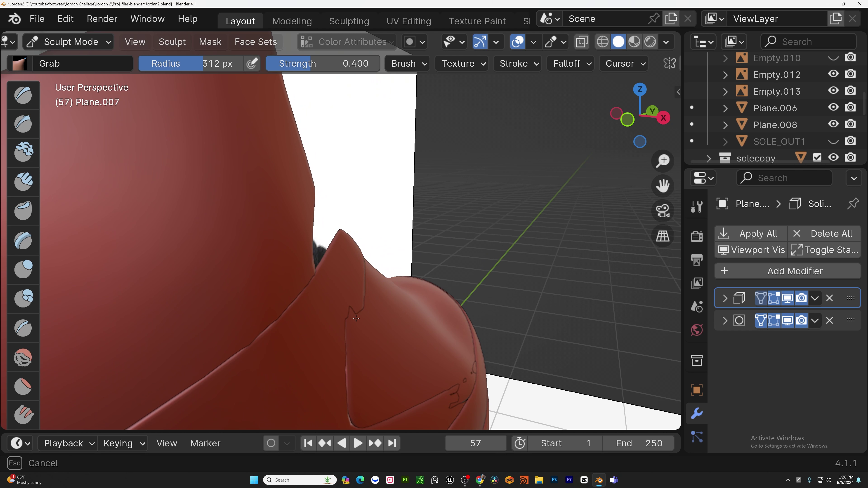
- Reshape the side panel near the toe with the Grab brush, where the underlying surface pokes through
{"action": "middle_click_drag", "start_coordinate": [358, 323], "coordinate": [365, 330]}
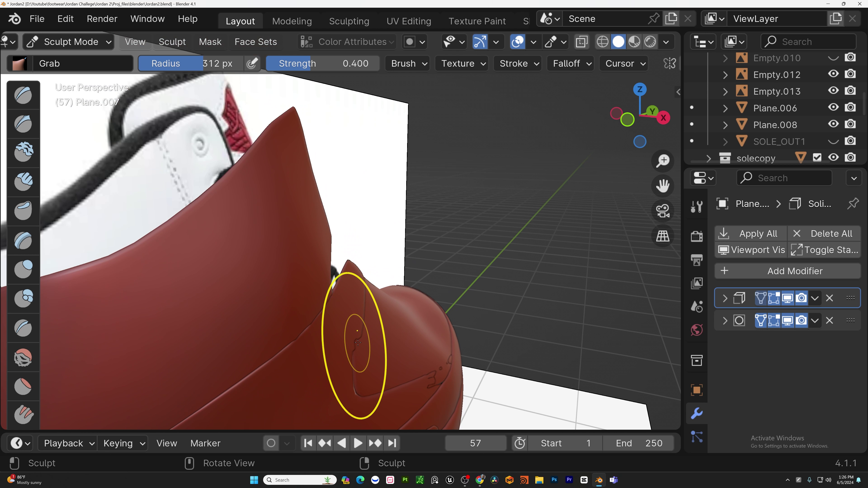
{"action": "mouse_move", "coordinate": [366, 365]}
{"action": "middle_mouse_down"}
{"action": "mouse_move", "coordinate": [378, 306]}
{"action": "mouse_move", "coordinate": [347, 269]}
{"action": "mouse_move", "coordinate": [339, 290]}
{"action": "middle_mouse_up"}
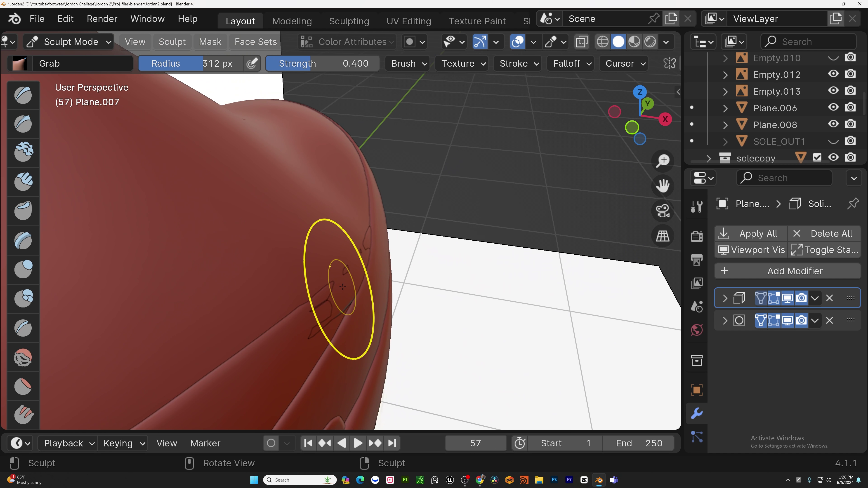
{"action": "mouse_move", "coordinate": [339, 290]}
{"action": "left_mouse_down"}
{"action": "mouse_move", "coordinate": [361, 259]}
{"action": "mouse_move", "coordinate": [357, 243]}
{"action": "left_mouse_up"}
{"action": "mouse_move", "coordinate": [358, 244]}
{"action": "middle_mouse_down"}
{"action": "mouse_move", "coordinate": [405, 265]}
{"action": "mouse_move", "coordinate": [402, 275]}
{"action": "mouse_move", "coordinate": [403, 260]}
{"action": "middle_mouse_up"}
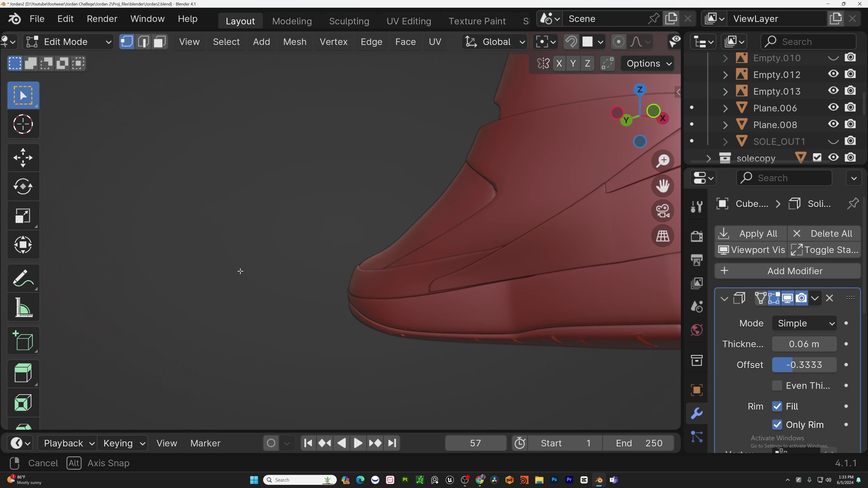
- Select the toe panel and pull its lower edge outward at the toe in Sculpt Mode with the Grab brush
{"action": "mouse_move", "coordinate": [238, 271]}
{"action": "middle_mouse_down"}
{"action": "mouse_move", "coordinate": [253, 314]}
{"action": "mouse_move", "coordinate": [426, 304]}
{"action": "mouse_move", "coordinate": [333, 347]}
{"action": "mouse_move", "coordinate": [372, 359]}
{"action": "mouse_move", "coordinate": [320, 324]}
{"action": "middle_mouse_up"}
{"action": "scroll", "coordinate": [318, 294], "scroll_direction": "up", "scroll_amount": 1}
{"action": "key", "text": "ctrl+Tab"}
{"action": "left_click", "coordinate": [187, 277]}
{"action": "left_click", "coordinate": [315, 273]}
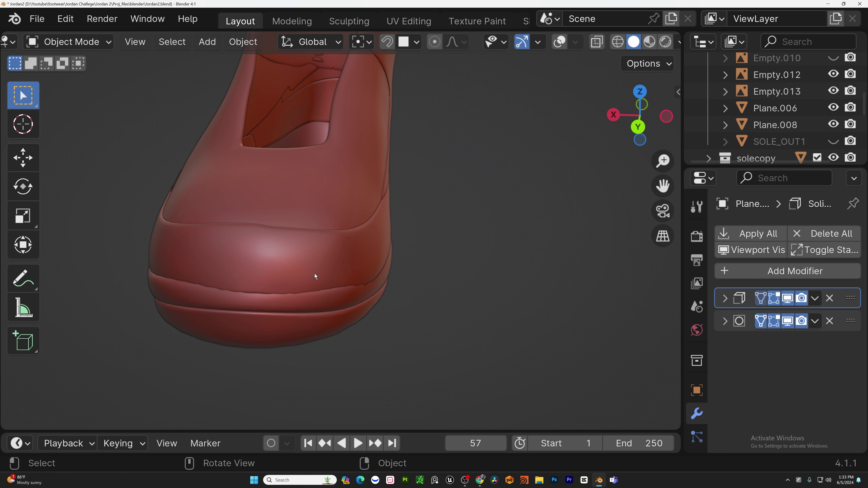
{"action": "key", "text": "ctrl+Tab"}
{"action": "left_click", "coordinate": [306, 409]}
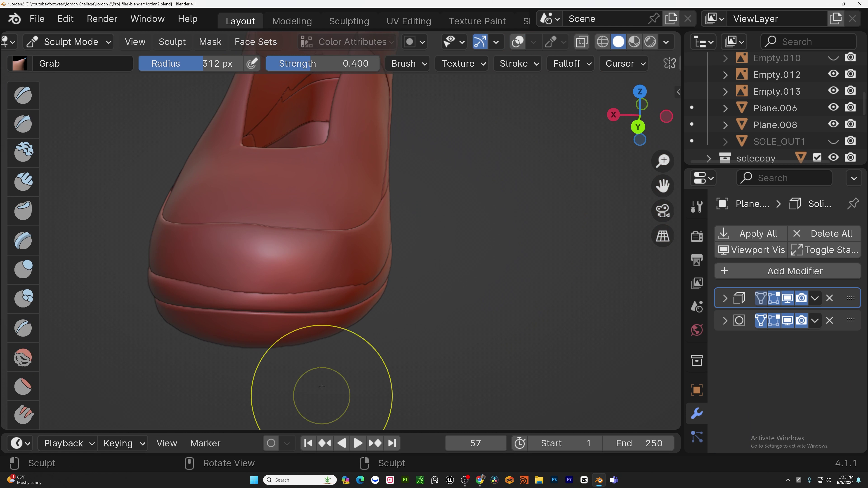
{"action": "mouse_move", "coordinate": [291, 388]}
{"action": "middle_mouse_down"}
{"action": "mouse_move", "coordinate": [477, 318]}
{"action": "mouse_move", "coordinate": [494, 274]}
{"action": "middle_mouse_up"}
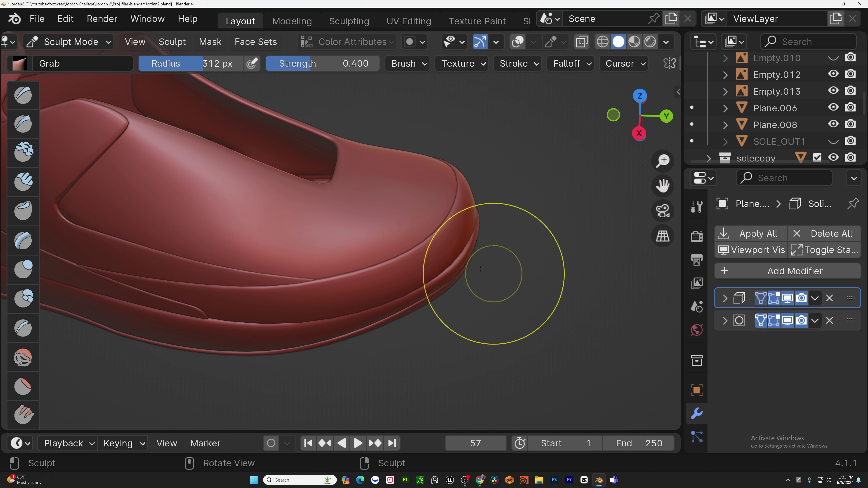
{"action": "scroll", "coordinate": [492, 273], "scroll_direction": "up", "scroll_amount": 1}
{"action": "left_click_drag", "start_coordinate": [440, 262], "coordinate": [458, 255]}
{"action": "mouse_move", "coordinate": [457, 254]}
{"action": "middle_mouse_down"}
{"action": "mouse_move", "coordinate": [453, 241]}
{"action": "mouse_move", "coordinate": [396, 214]}
{"action": "middle_mouse_up"}
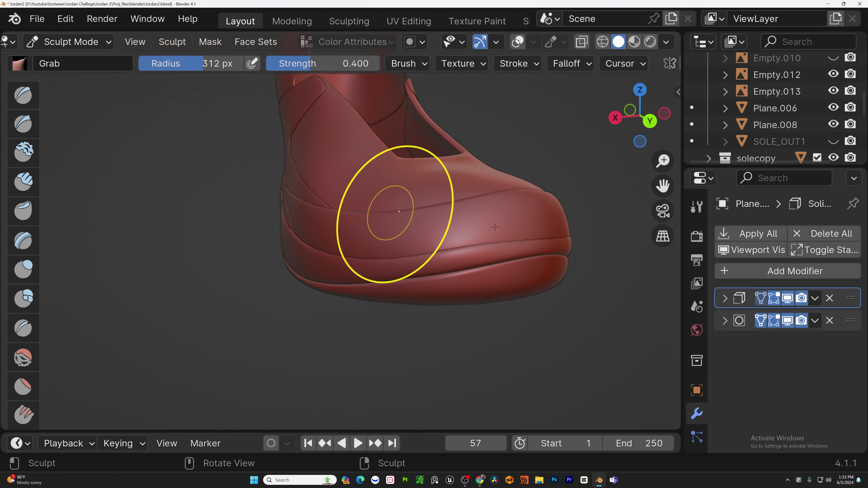
- Smooth out the toe panel's lower border around both sides of the toe with further Grab brush strokes
{"action": "mouse_move", "coordinate": [436, 272]}
{"action": "middle_mouse_down"}
{"action": "mouse_move", "coordinate": [418, 277]}
{"action": "mouse_move", "coordinate": [408, 324]}
{"action": "mouse_move", "coordinate": [449, 291]}
{"action": "middle_mouse_up"}
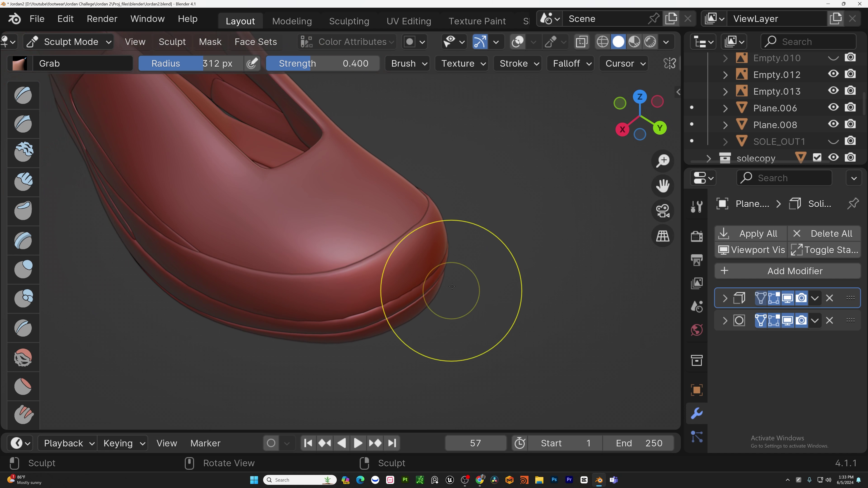
{"action": "left_click_drag", "start_coordinate": [422, 276], "coordinate": [397, 292]}
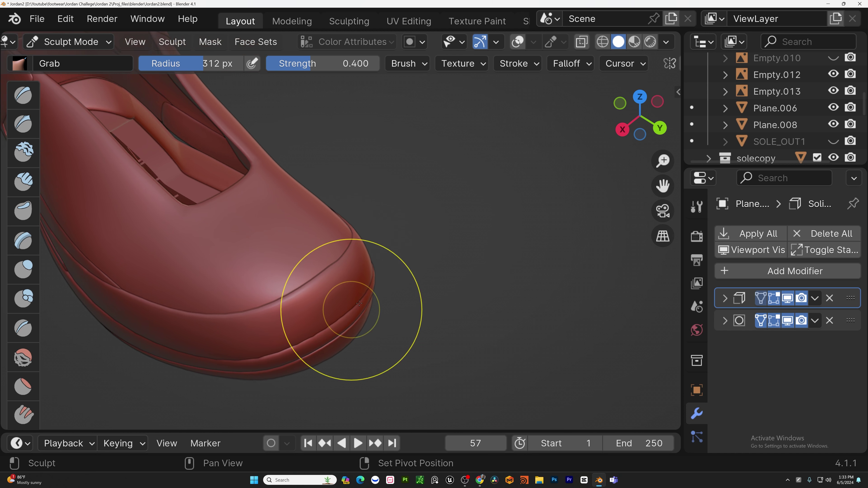
{"action": "middle_click_drag", "start_coordinate": [341, 310], "coordinate": [391, 366]}
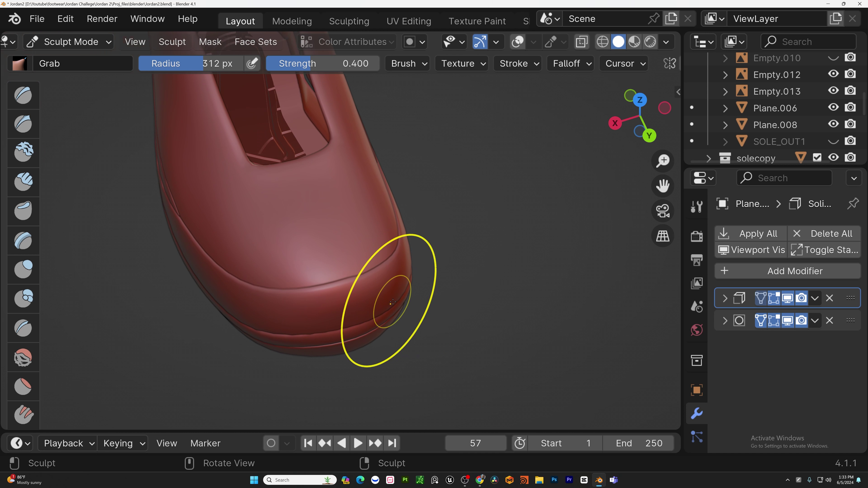
{"action": "left_click_drag", "start_coordinate": [393, 302], "coordinate": [378, 305]}
{"action": "middle_click_drag", "start_coordinate": [377, 304], "coordinate": [347, 306]}
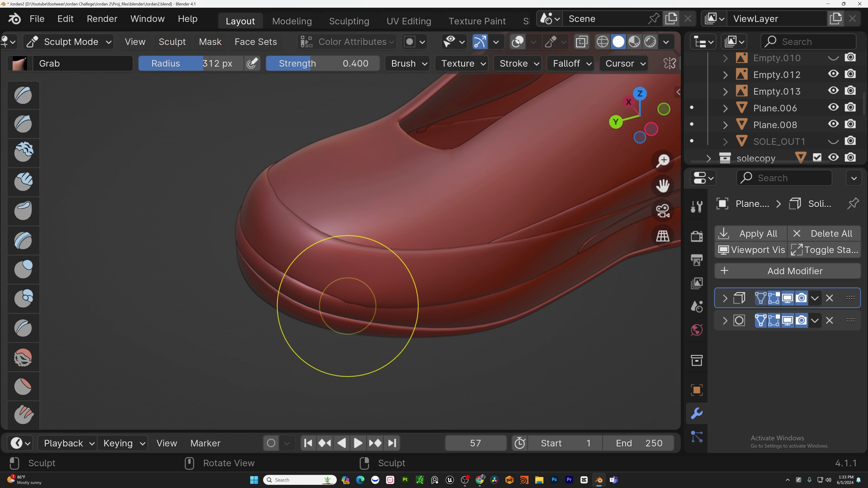
{"action": "left_click_drag", "start_coordinate": [348, 306], "coordinate": [353, 290]}
{"action": "middle_click_drag", "start_coordinate": [352, 289], "coordinate": [373, 298]}
{"action": "mouse_move", "coordinate": [355, 288]}
{"action": "left_mouse_down"}
{"action": "mouse_move", "coordinate": [371, 280]}
{"action": "mouse_move", "coordinate": [364, 281]}
{"action": "left_mouse_up"}
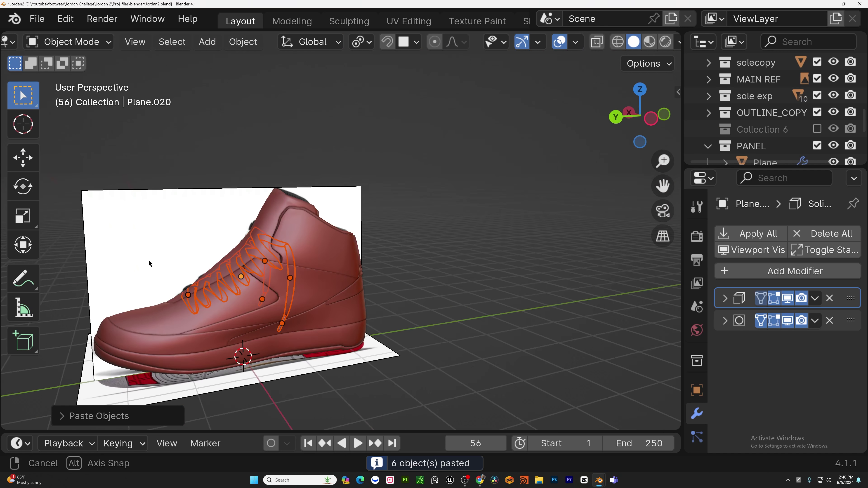
- Move the pasted lace objects about -0.11 m along global X to centre them on the shoe, then deselect them
{"action": "mouse_move", "coordinate": [149, 260]}
{"action": "middle_mouse_down"}
{"action": "mouse_move", "coordinate": [241, 291]}
{"action": "mouse_move", "coordinate": [385, 284]}
{"action": "mouse_move", "coordinate": [412, 245]}
{"action": "mouse_move", "coordinate": [487, 282]}
{"action": "mouse_move", "coordinate": [550, 281]}
{"action": "mouse_move", "coordinate": [557, 315]}
{"action": "mouse_move", "coordinate": [530, 292]}
{"action": "mouse_move", "coordinate": [587, 259]}
{"action": "mouse_move", "coordinate": [568, 270]}
{"action": "mouse_move", "coordinate": [388, 293]}
{"action": "mouse_move", "coordinate": [383, 274]}
{"action": "mouse_move", "coordinate": [401, 250]}
{"action": "mouse_move", "coordinate": [568, 268]}
{"action": "middle_mouse_up"}
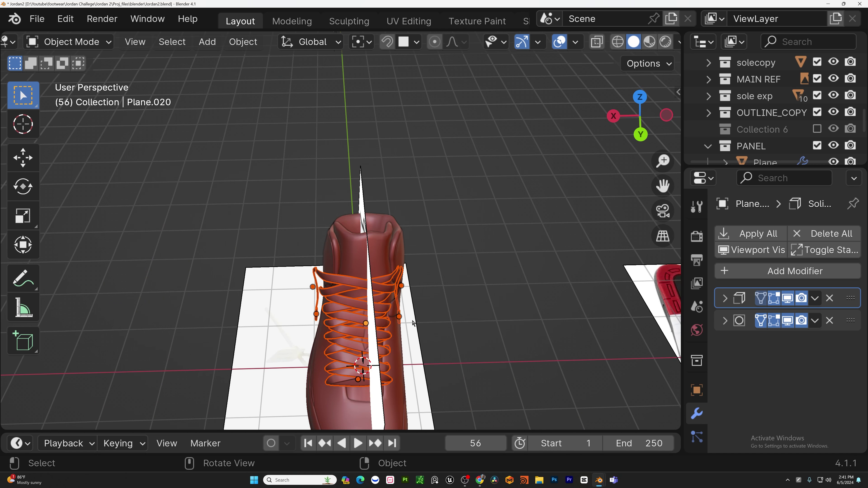
{"action": "middle_click_drag", "start_coordinate": [412, 325], "coordinate": [404, 335], "text": "shift"}
{"action": "key", "text": "g"}
{"action": "key", "text": "x"}
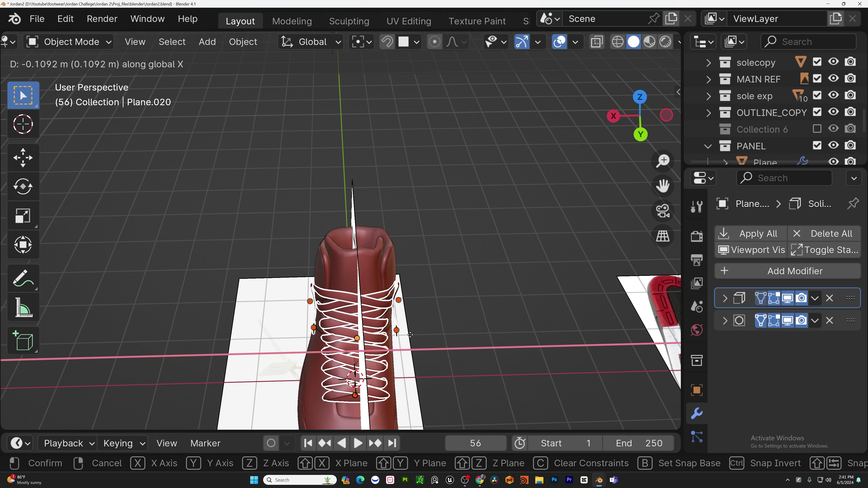
{"action": "left_click", "coordinate": [410, 334]}
{"action": "left_click", "coordinate": [469, 295]}
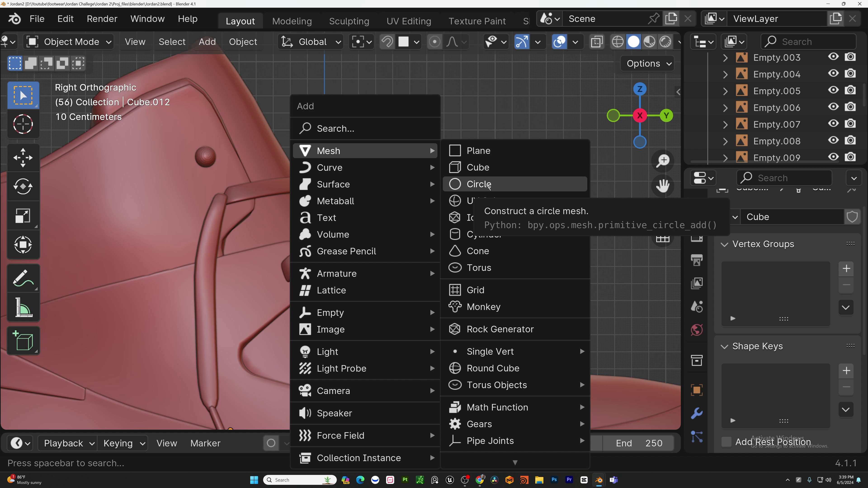
- Add a mesh circle at the 3D cursor and rotate it 90° about global Y to face the side view
{"action": "left_click", "coordinate": [488, 185]}
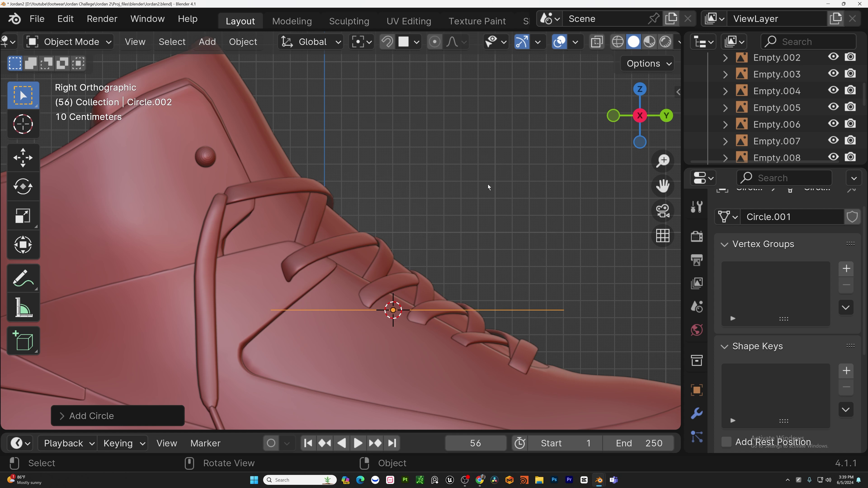
{"action": "key", "text": "ctrl+KP_3"}
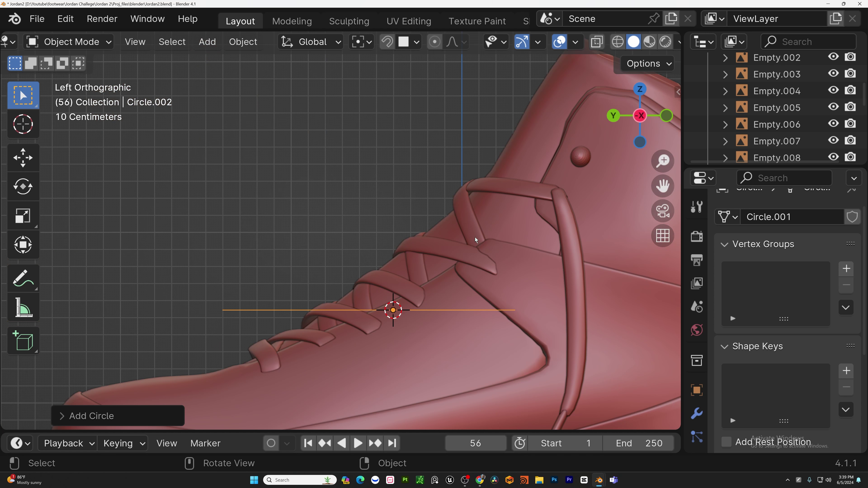
{"action": "key", "text": "KP_3"}
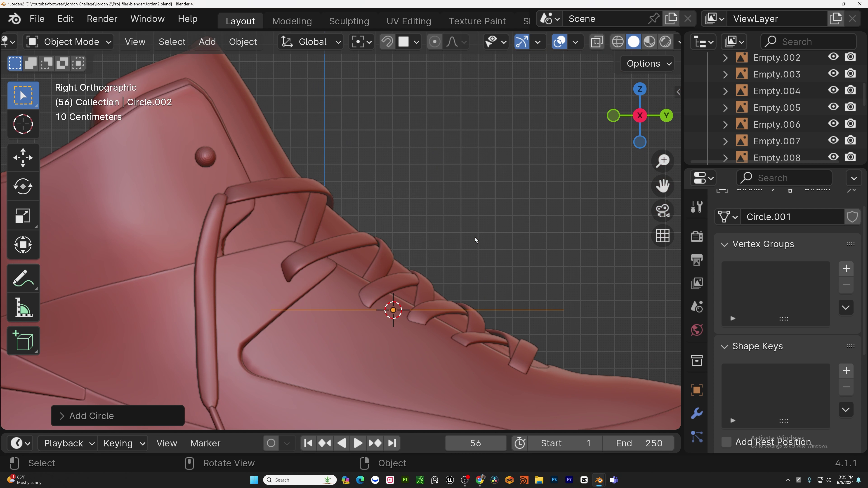
{"action": "key", "text": "r"}
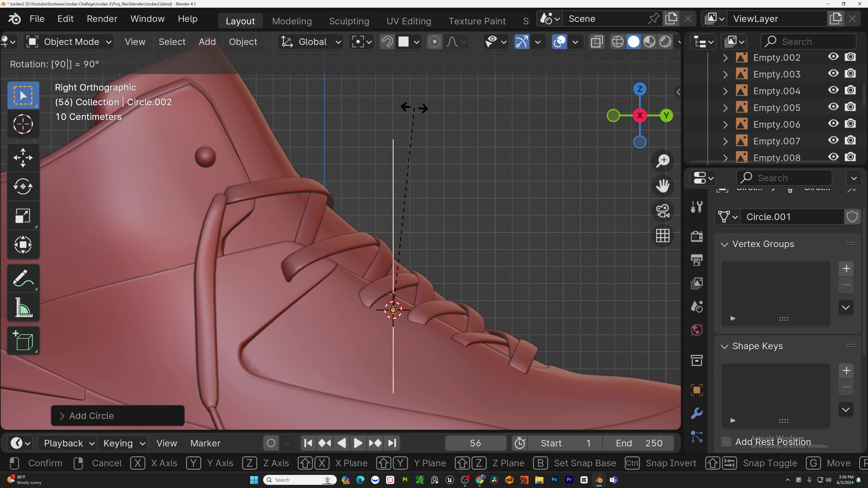
{"action": "key", "text": "y"}
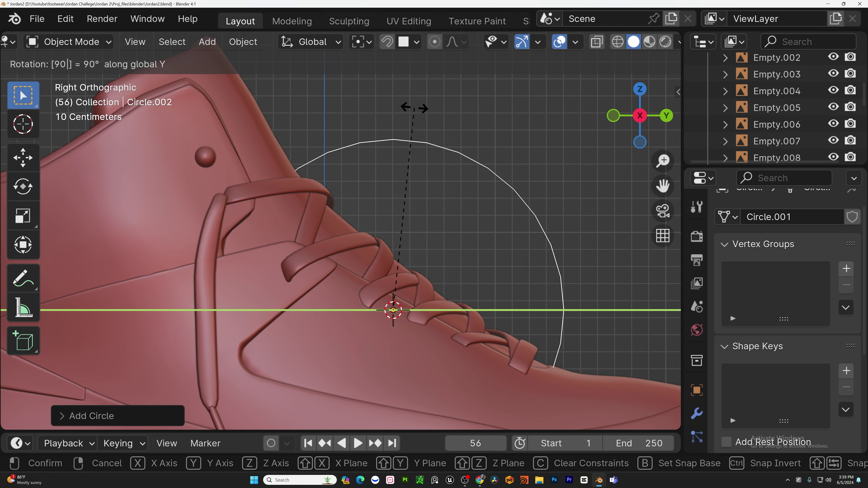
{"action": "key", "text": "Return"}
- Move the new circle about 6 m along global X so it sits in front of the shoe
{"action": "key", "text": "g"}
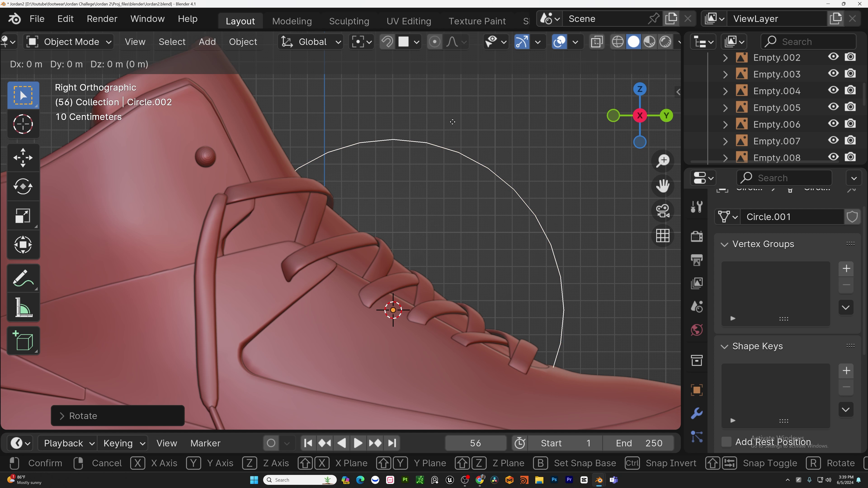
{"action": "key", "text": "z"}
{"action": "key", "text": "x"}
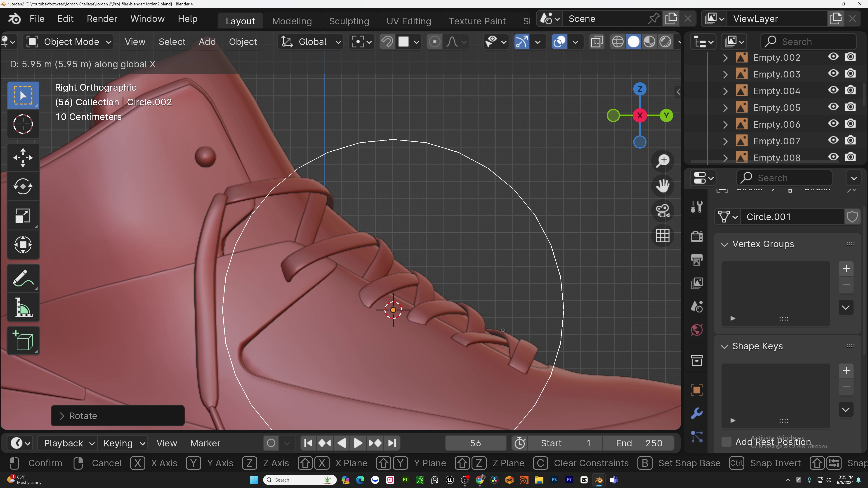
{"action": "key", "text": "Return"}
- Stretch the circle's vertices along global Z in Edit Mode to form a tall oval
{"action": "scroll", "coordinate": [318, 273], "scroll_direction": "down", "scroll_amount": 5}
{"action": "key", "text": "Tab"}
{"action": "key", "text": "s"}
{"action": "key", "text": "z"}
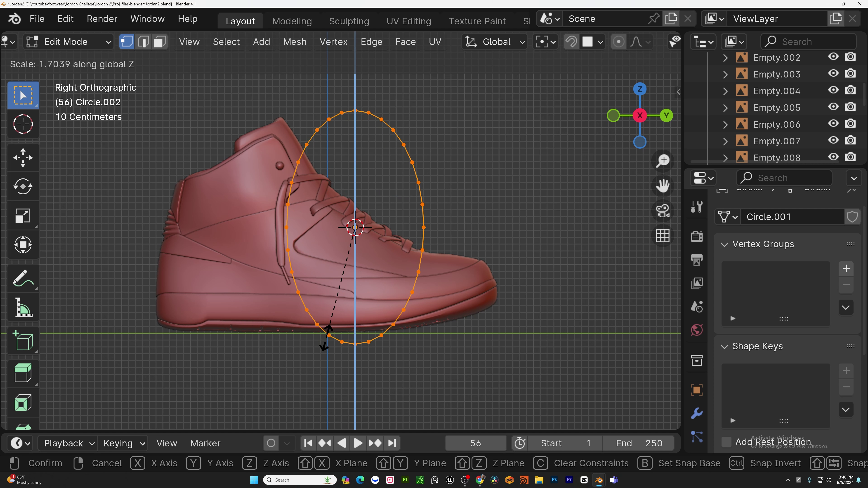
{"action": "left_click", "coordinate": [325, 330]}
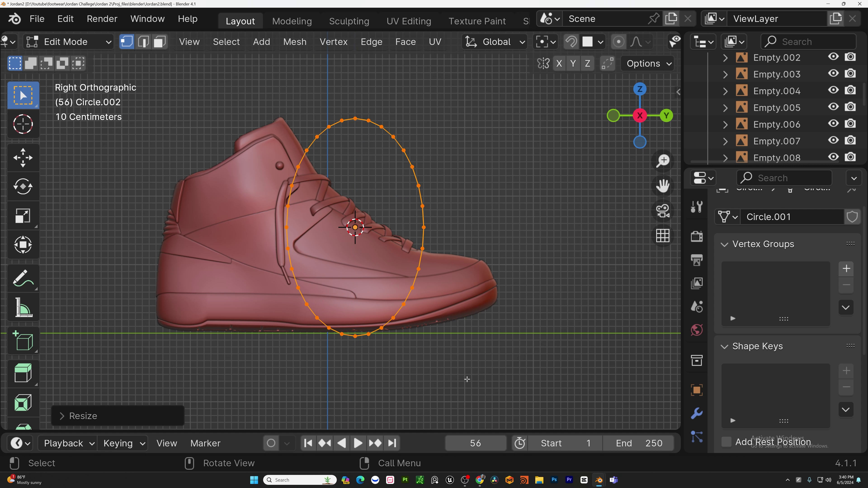
- Delete the edges of the oval's lower half and fill the remaining upper half with a face
{"action": "left_click_drag", "start_coordinate": [567, 369], "coordinate": [229, 222]}
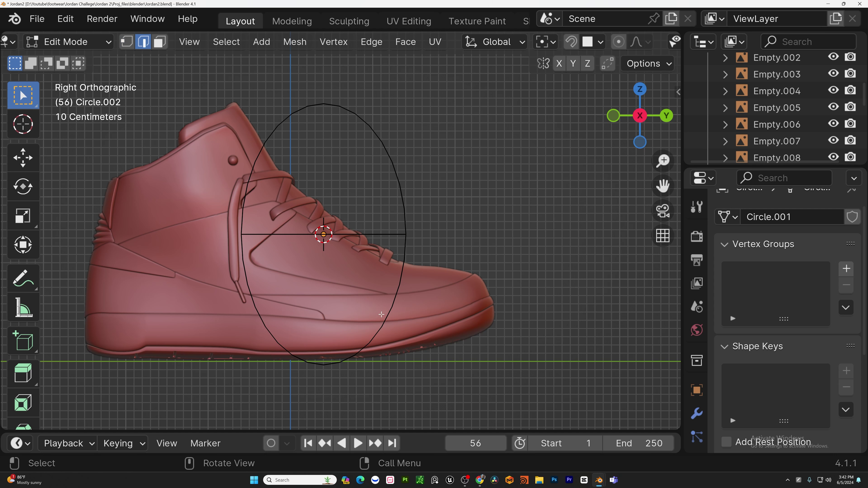
{"action": "key", "text": "x"}
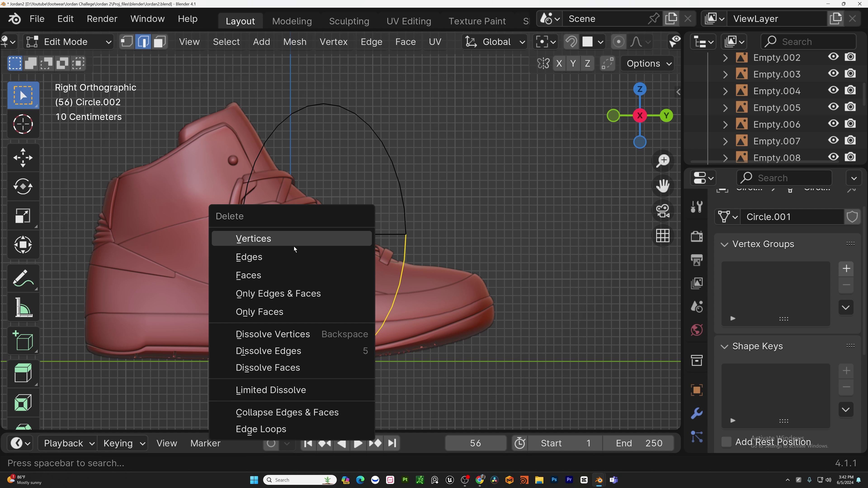
{"action": "left_click", "coordinate": [295, 255]}
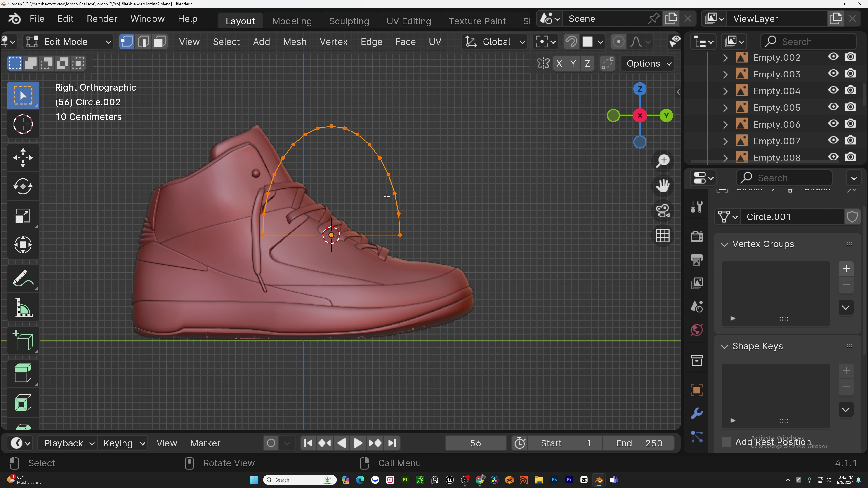
{"action": "key", "text": "f"}
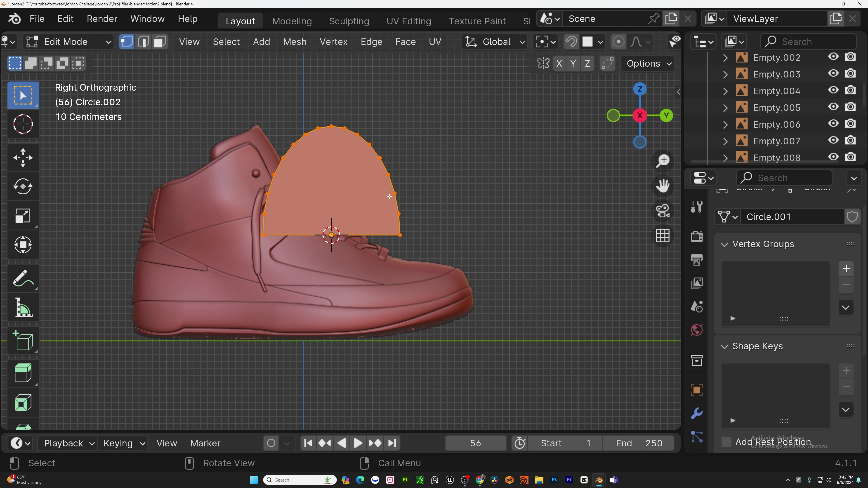
- Inset the half-oval face to build two concentric bands of faces around its centre
{"action": "key", "text": "3"}
{"action": "key", "text": "i"}
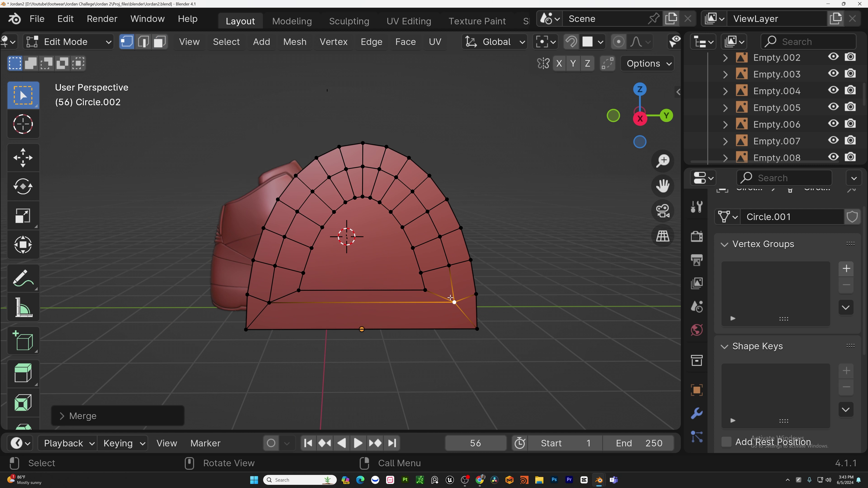
{"action": "middle_click_drag", "start_coordinate": [450, 297], "coordinate": [431, 266], "text": "shift"}
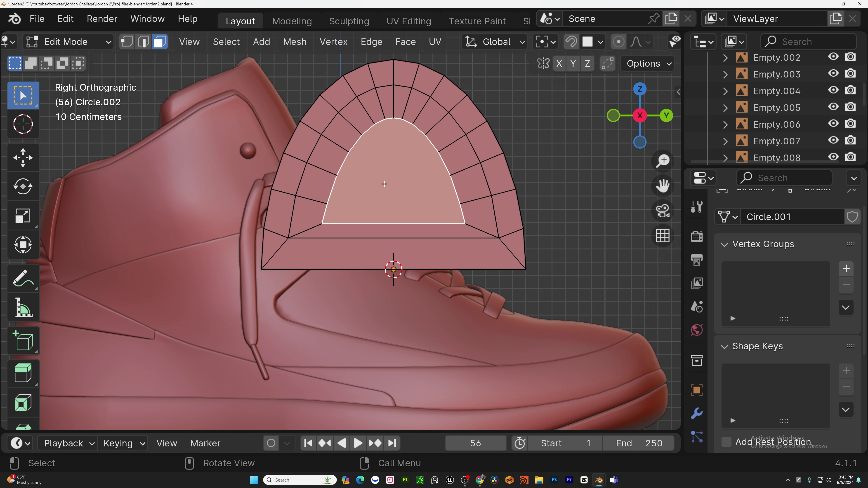
- Delete the half-oval's centre face to leave an open D-shaped ring
{"action": "key", "text": "x"}
{"action": "left_click", "coordinate": [385, 186]}
{"action": "key", "text": "ctrl+z"}
{"action": "key", "text": "x"}
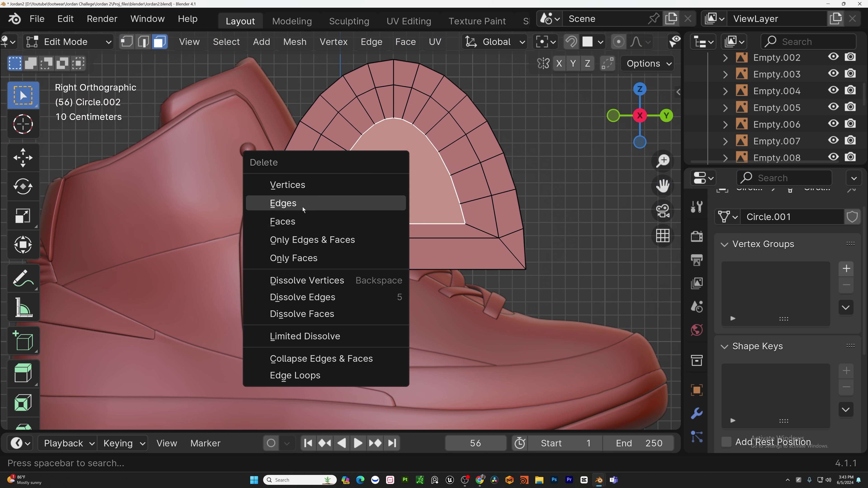
{"action": "left_click", "coordinate": [296, 219]}
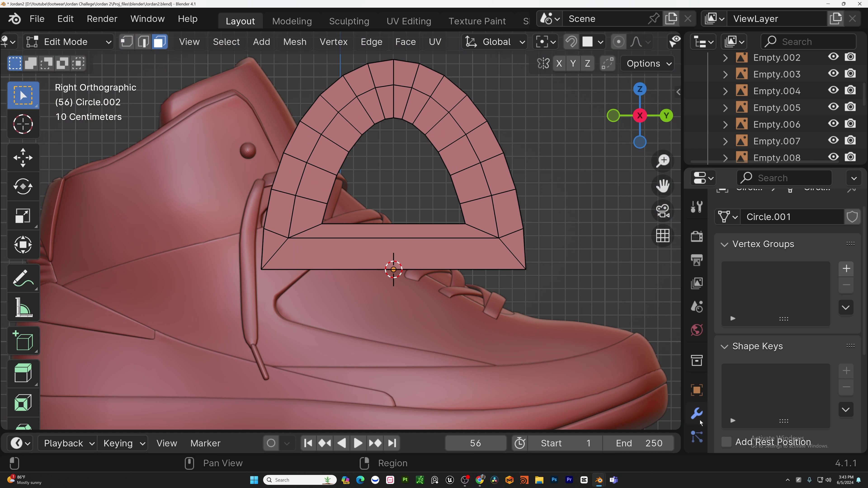
- Add a Subdivision Surface modifier to the D-shaped ring
{"action": "left_click", "coordinate": [697, 414]}
{"action": "left_click", "coordinate": [754, 236]}
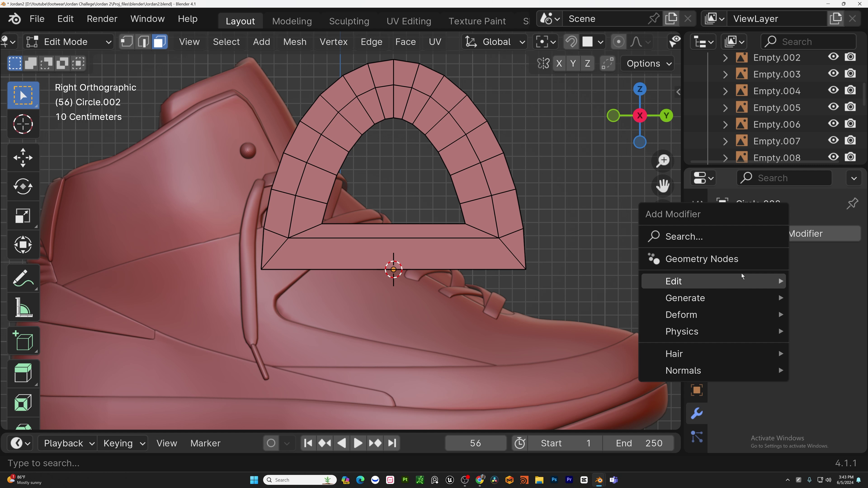
{"action": "left_click", "coordinate": [724, 251]}
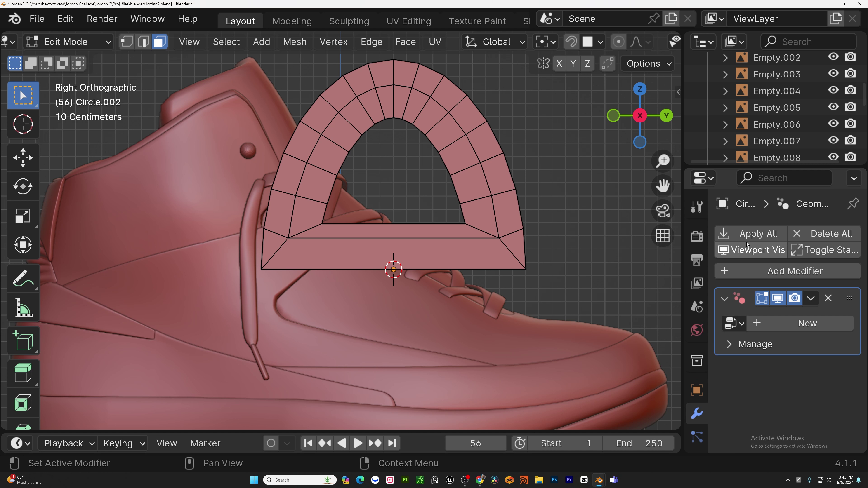
{"action": "left_click", "coordinate": [828, 297]}
{"action": "left_click", "coordinate": [777, 234]}
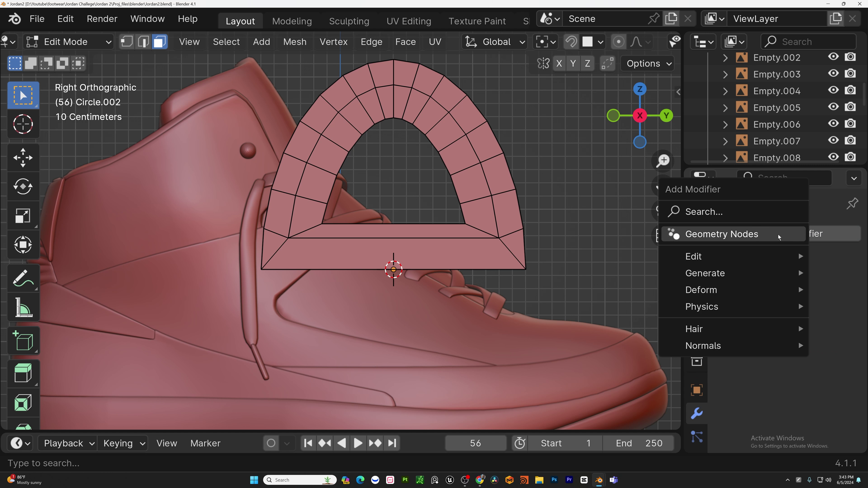
{"action": "left_click", "coordinate": [743, 217]}
{"action": "type", "text": "SUB"}
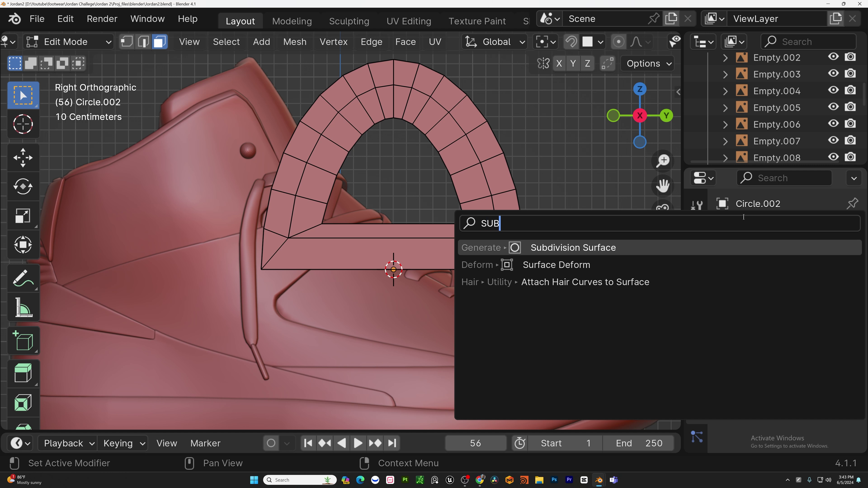
{"action": "left_click", "coordinate": [630, 246]}
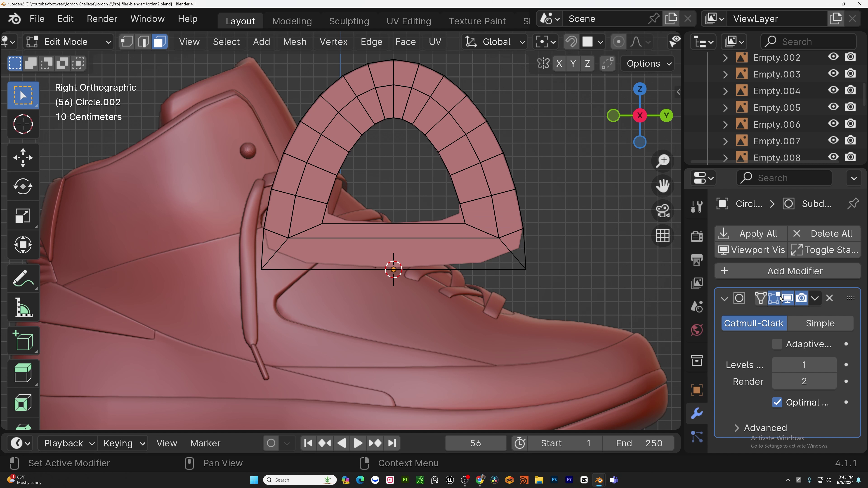
- Add a Solidify modifier with a thickness of -0.19 m and place it above the Subdivision Surface modifier
{"action": "left_click", "coordinate": [735, 271]}
{"action": "left_click", "coordinate": [716, 282]}
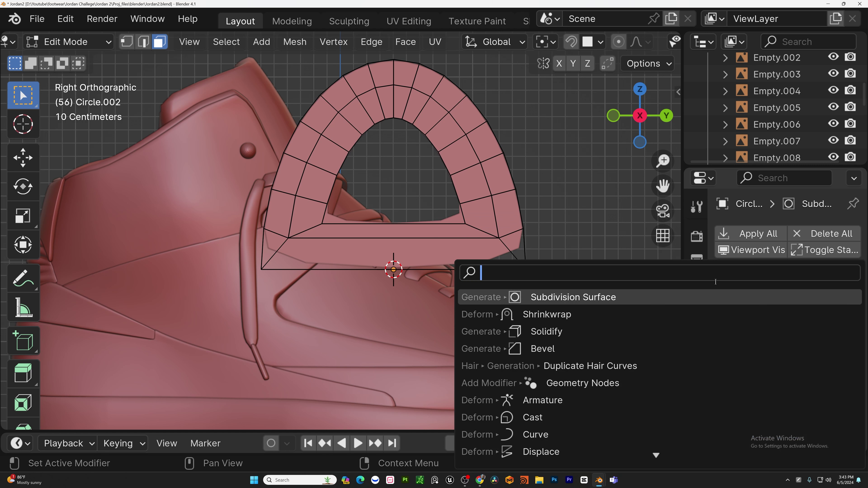
{"action": "left_click", "coordinate": [545, 331]}
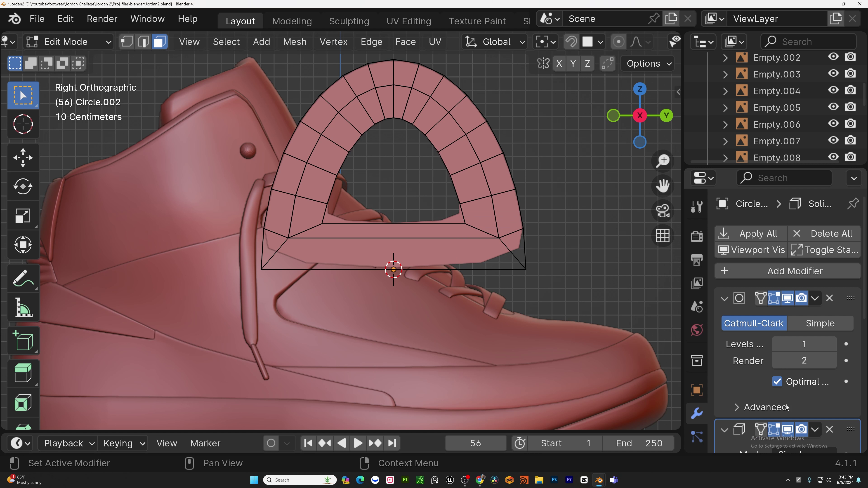
{"action": "scroll", "coordinate": [793, 400], "scroll_direction": "down", "scroll_amount": 5}
{"action": "left_click_drag", "start_coordinate": [820, 343], "coordinate": [783, 344]}
{"action": "middle_click_drag", "start_coordinate": [498, 209], "coordinate": [455, 235]}
{"action": "scroll", "coordinate": [559, 219], "scroll_direction": "down", "scroll_amount": 3}
{"action": "scroll", "coordinate": [401, 233], "scroll_direction": "down", "scroll_amount": 3}
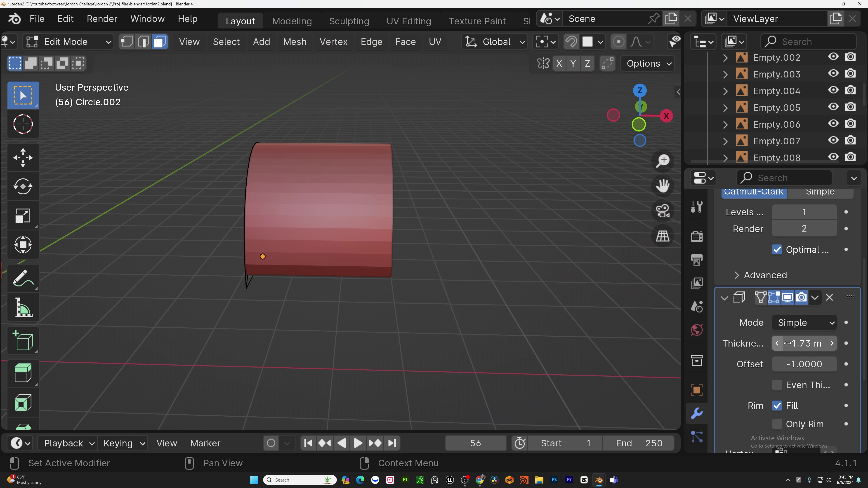
{"action": "left_click_drag", "start_coordinate": [804, 344], "coordinate": [820, 343]}
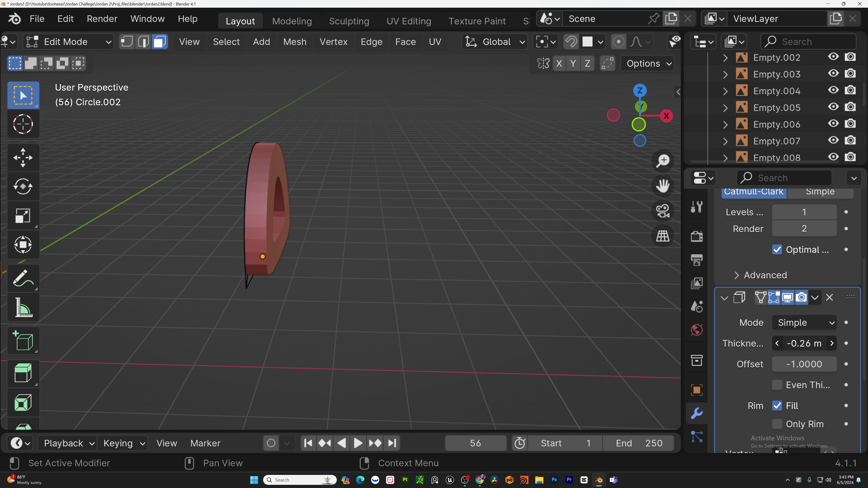
{"action": "scroll", "coordinate": [841, 329], "scroll_direction": "up", "scroll_amount": 5}
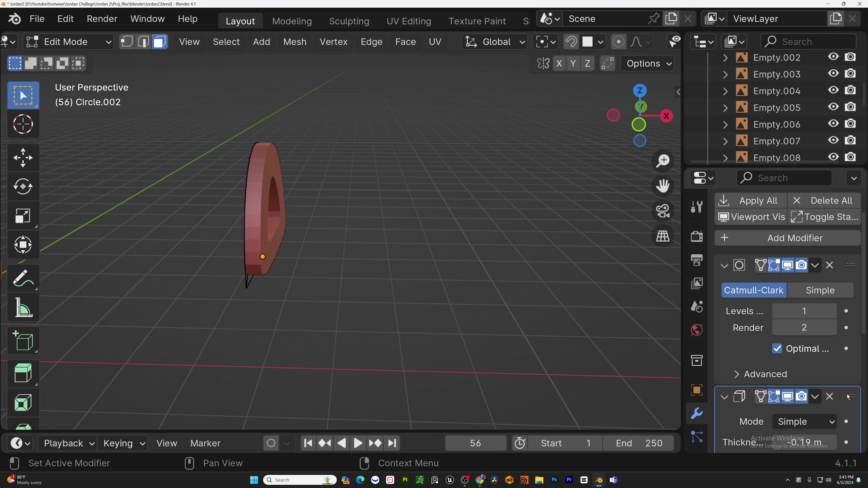
{"action": "left_click_drag", "start_coordinate": [849, 397], "coordinate": [812, 152]}
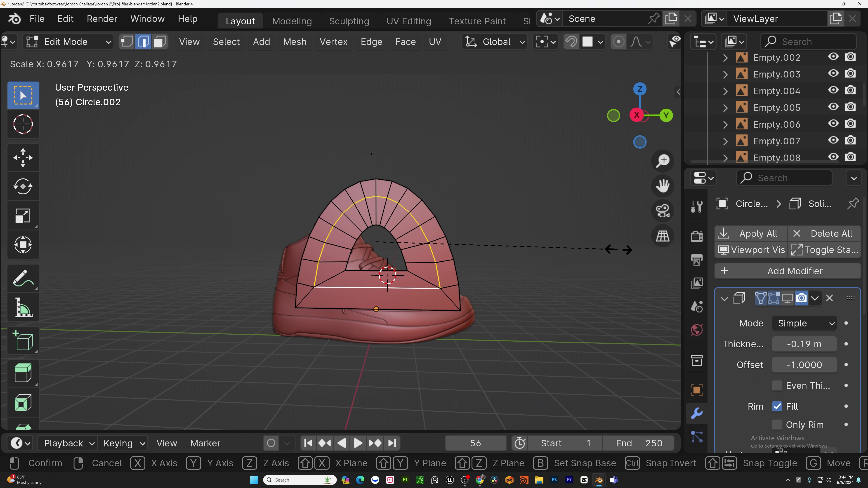
- Scale the D-ring's middle edge loop to adjust the spacing between the inner and outer borders
{"action": "left_click", "coordinate": [634, 247]}
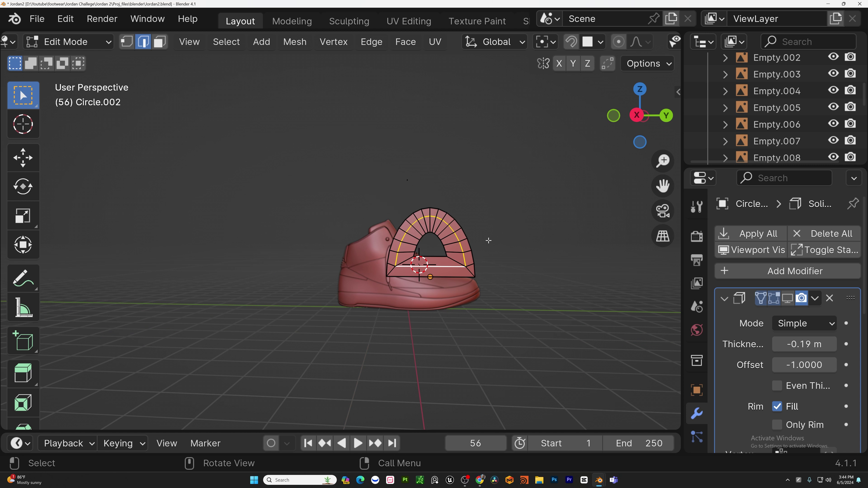
{"action": "key", "text": "KP_3"}
{"action": "scroll", "coordinate": [398, 261], "scroll_direction": "up", "scroll_amount": 6}
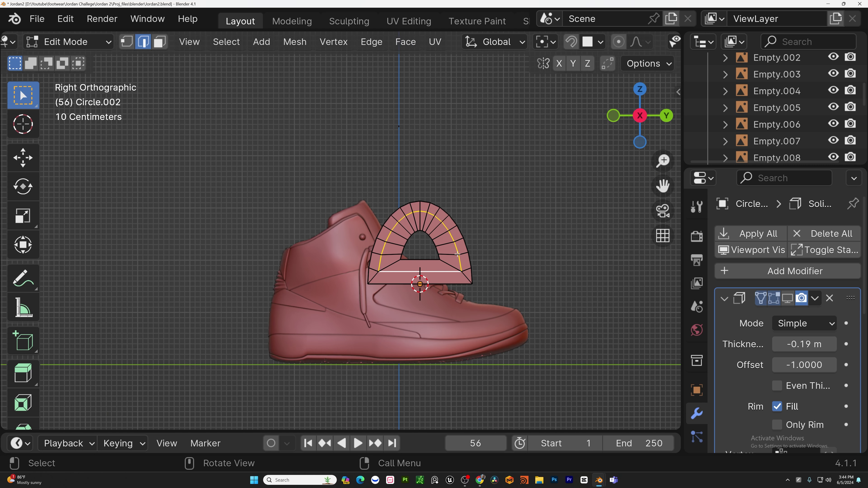
{"action": "scroll", "coordinate": [434, 258], "scroll_direction": "up", "scroll_amount": 2}
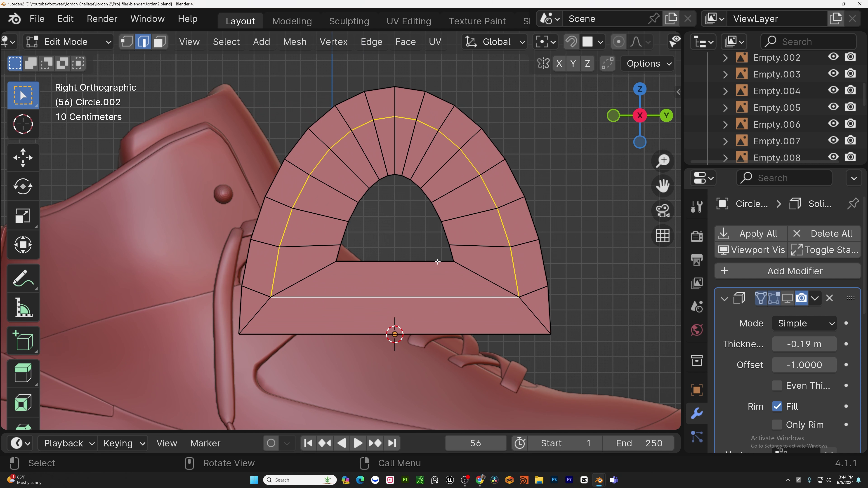
- Move the edge loop around the ring's hole down about 0.02 m and toggle the modifiers' viewport visibility
{"action": "left_click", "coordinate": [440, 261], "text": "alt"}
{"action": "key", "text": "g"}
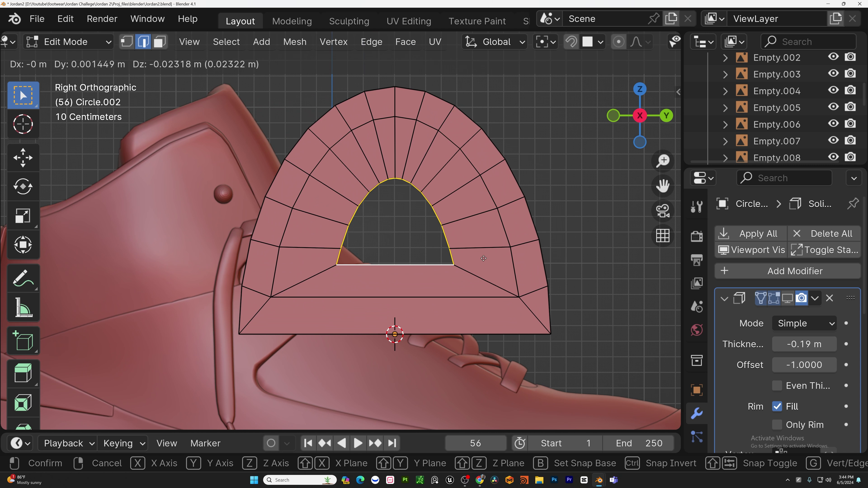
{"action": "left_click", "coordinate": [480, 257]}
{"action": "left_click", "coordinate": [751, 250]}
{"action": "scroll", "coordinate": [347, 228], "scroll_direction": "down", "scroll_amount": 5}
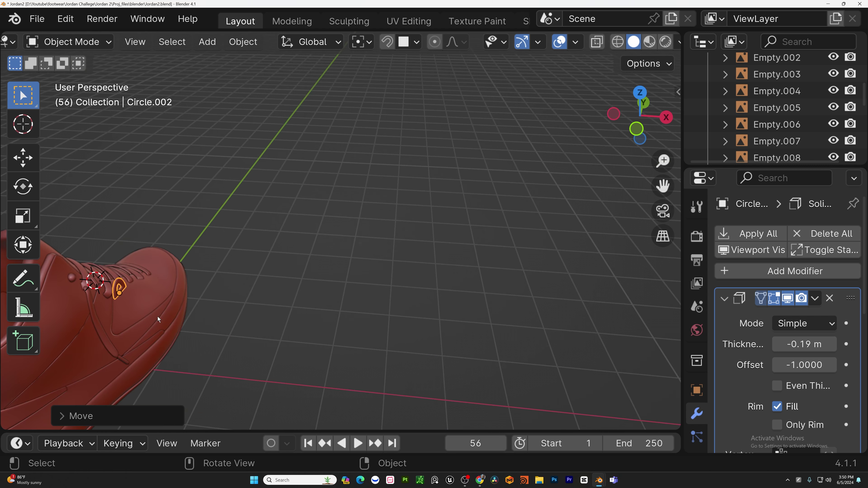
- Scale the D-ring uniformly, then adjust its proportions along global Y and global Z in Object Mode
{"action": "middle_click_drag", "start_coordinate": [342, 239], "coordinate": [367, 303]}
{"action": "key", "text": "s"}
{"action": "left_click", "coordinate": [235, 323]}
{"action": "middle_click_drag", "start_coordinate": [236, 323], "coordinate": [227, 288]}
{"action": "key", "text": "s"}
{"action": "key", "text": "x"}
{"action": "key", "text": "y"}
{"action": "left_click", "coordinate": [194, 332]}
{"action": "key", "text": "s"}
{"action": "key", "text": "z"}
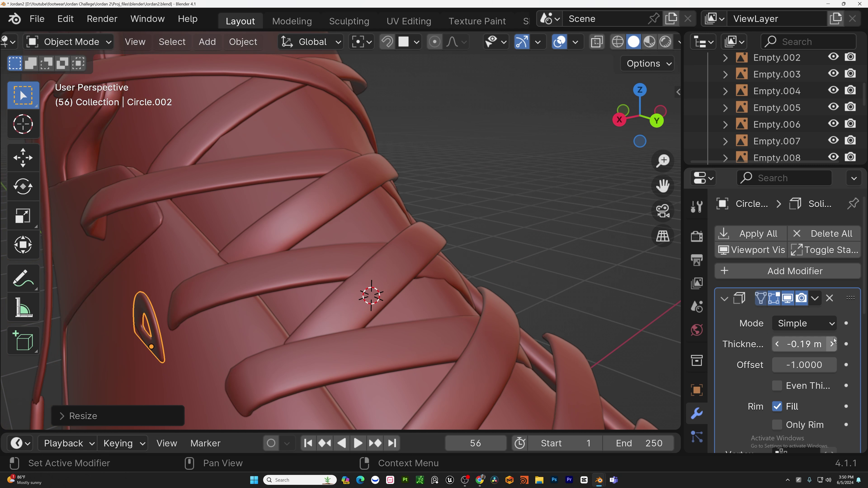
- Set the D-ring's Solidify thickness to -0.303 m and fit it to the shoe's side by moving and rotating it
{"action": "left_click_drag", "start_coordinate": [804, 344], "coordinate": [785, 344]}
{"action": "middle_click_drag", "start_coordinate": [363, 294], "coordinate": [351, 332]}
{"action": "key", "text": "g"}
{"action": "left_click", "coordinate": [274, 307]}
{"action": "key", "text": "r"}
{"action": "left_click", "coordinate": [342, 322]}
{"action": "scroll", "coordinate": [308, 290], "scroll_direction": "up", "scroll_amount": 4}
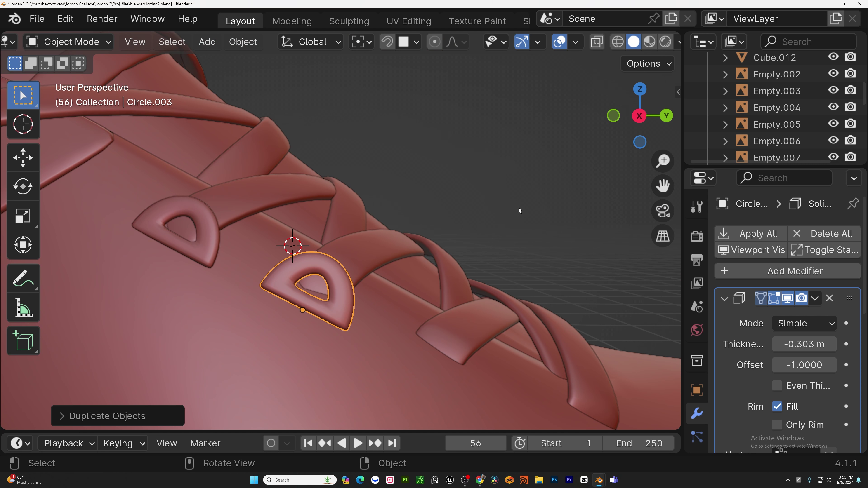
- Place the duplicated D-ring, add a rotated third copy at the next lace end, and adjust the fit along global X
{"action": "key", "text": "g"}
{"action": "middle_click_drag", "start_coordinate": [499, 240], "coordinate": [499, 260]}
{"action": "key", "text": "shift+d"}
{"action": "key", "text": "r"}
{"action": "left_click", "coordinate": [506, 317]}
{"action": "left_click", "coordinate": [297, 273]}
{"action": "middle_click_drag", "start_coordinate": [308, 307], "coordinate": [287, 354]}
{"action": "key", "text": "g"}
{"action": "key", "text": "x"}
{"action": "left_click", "coordinate": [238, 287]}
- Select a D-ring's linked geometry in Edit Mode and rotate it to follow the lace line on the reference image
{"action": "key", "text": "Tab"}
{"action": "middle_click_drag", "start_coordinate": [342, 307], "coordinate": [427, 315]}
{"action": "key", "text": "KP_3"}
{"action": "scroll", "coordinate": [419, 290], "scroll_direction": "up", "scroll_amount": 5}
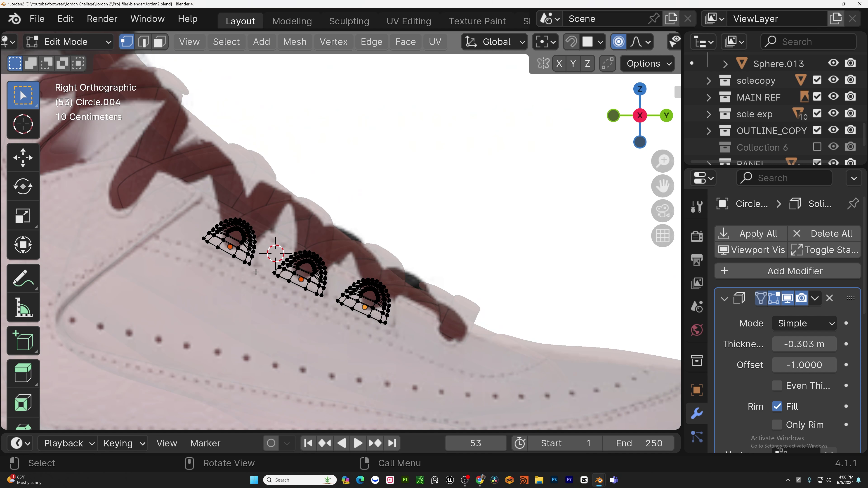
{"action": "key", "text": "l"}
{"action": "key", "text": "r"}
{"action": "left_click", "coordinate": [349, 232]}
{"action": "key", "text": "alt+z"}
{"action": "key", "text": "Tab"}
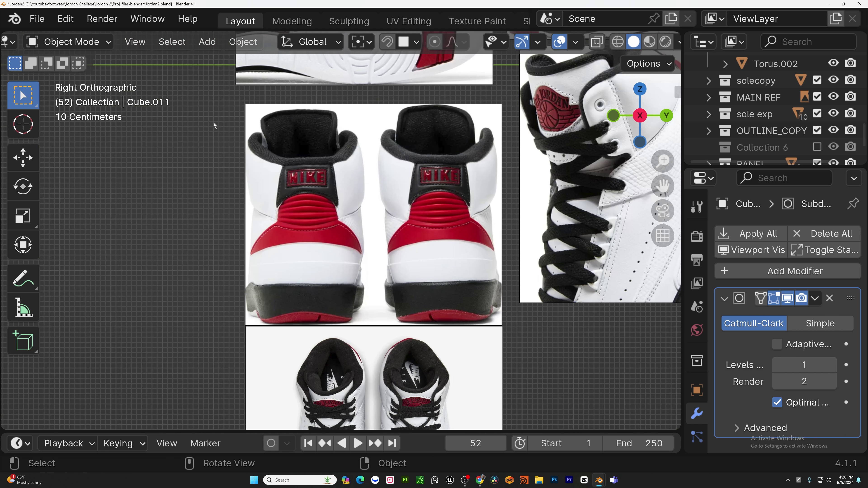
- Add a mesh cube to the scene in Object Mode after checking the heel reference image
{"action": "scroll", "coordinate": [283, 191], "scroll_direction": "up", "scroll_amount": 5}
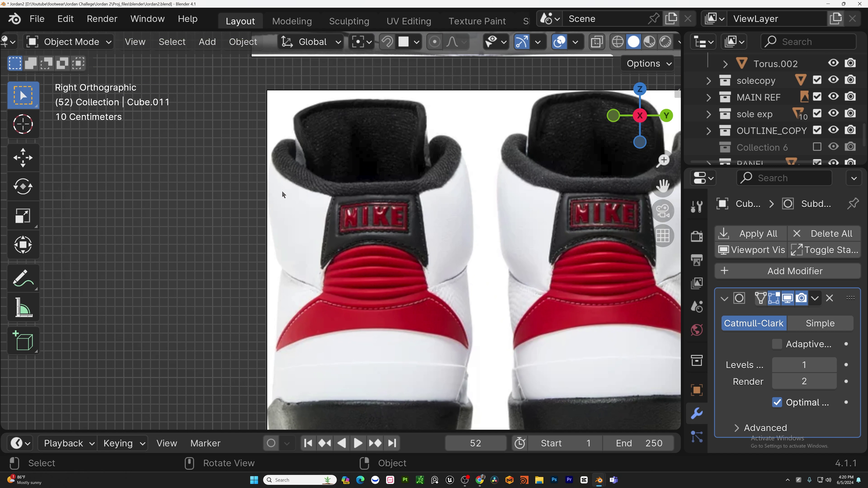
{"action": "key", "text": "shift+a"}
{"action": "mouse_move", "coordinate": [291, 150]}
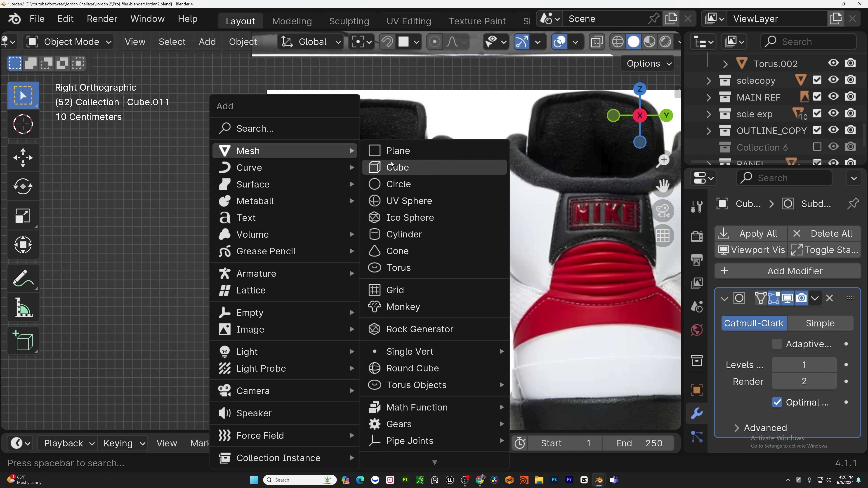
{"action": "left_click", "coordinate": [397, 168]}
{"action": "scroll", "coordinate": [401, 170], "scroll_direction": "down", "scroll_amount": 12}
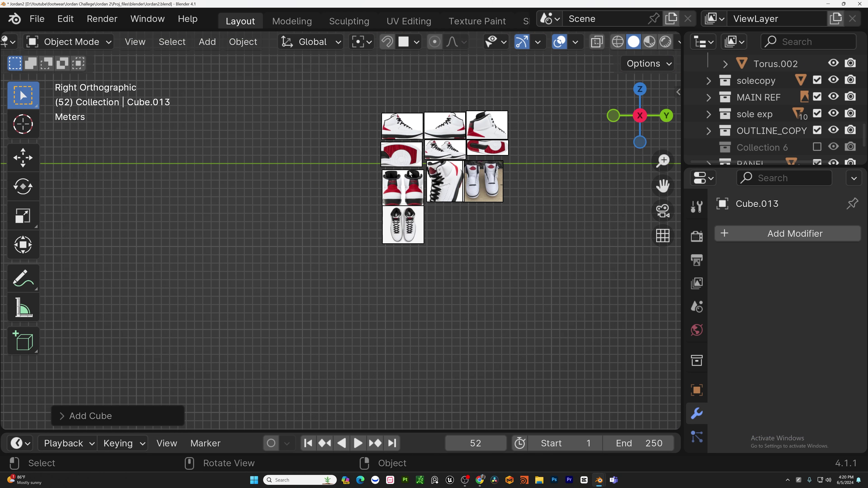
- Undo the added cube, add a mesh plane instead, move it over the heel reference image and turn on X-ray
{"action": "middle_click_drag", "start_coordinate": [533, 193], "coordinate": [277, 196], "text": "shift"}
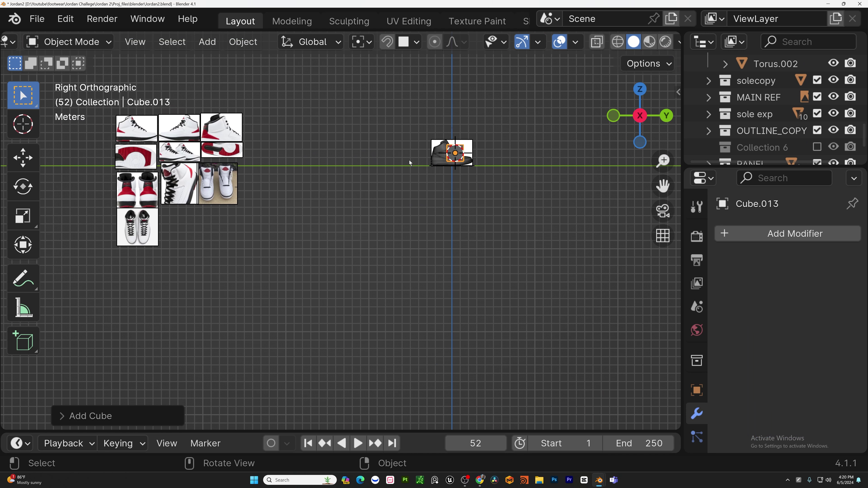
{"action": "key", "text": "ctrl+z"}
{"action": "key", "text": "shift+a"}
{"action": "mouse_move", "coordinate": [409, 152]}
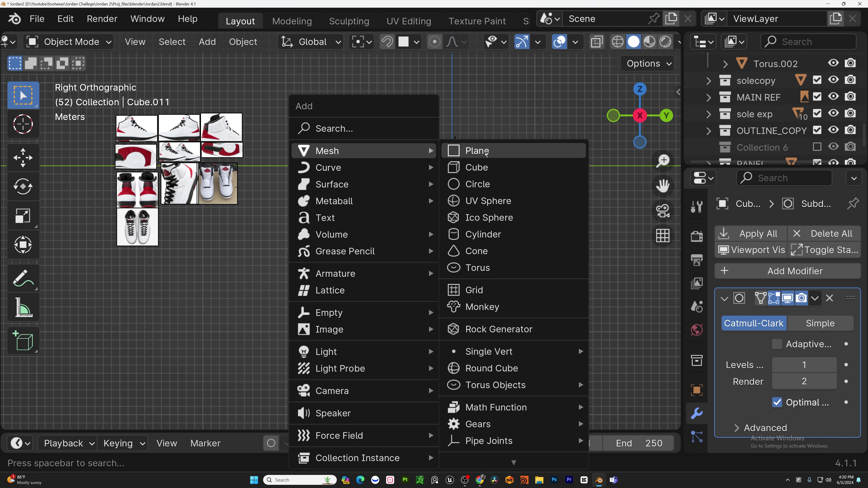
{"action": "left_click", "coordinate": [487, 152]}
{"action": "key", "text": "g"}
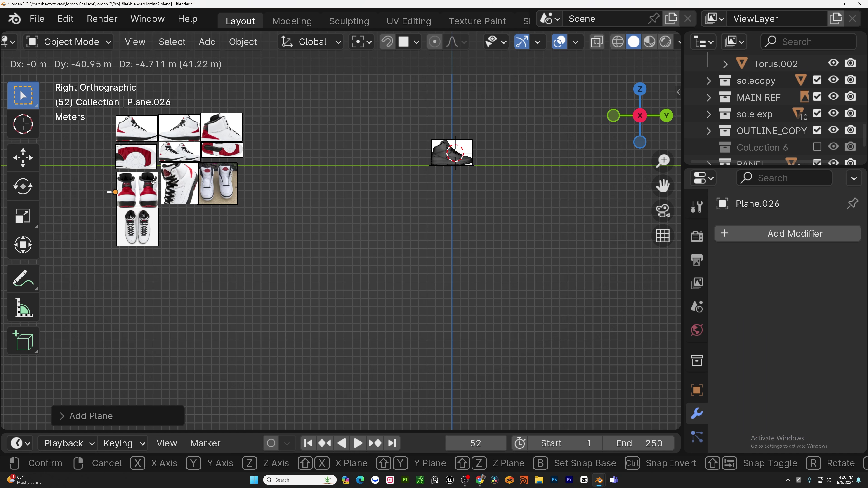
{"action": "right_click", "coordinate": [499, 167]}
{"action": "key", "text": "alt+z"}
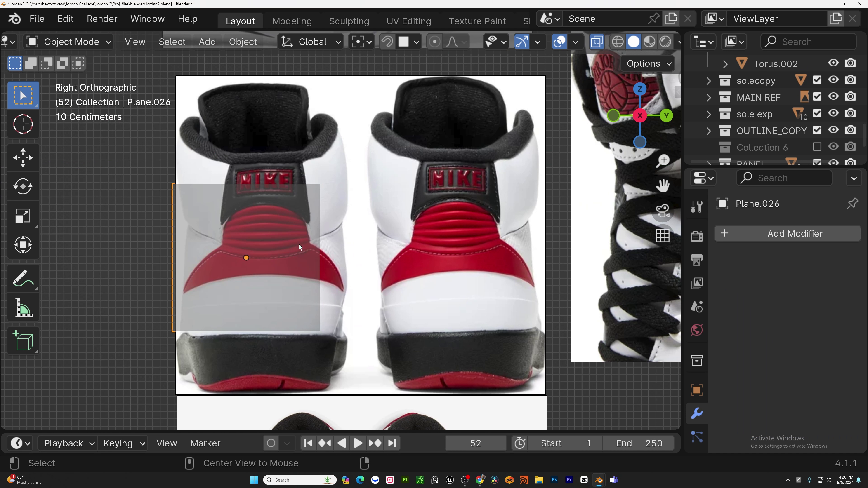
- In Edit Mode, move the plane's geometry over the heel's NIKE patch and scale it down to a small square
{"action": "key", "text": "Tab"}
{"action": "middle_click_drag", "start_coordinate": [285, 239], "coordinate": [338, 287], "text": "shift"}
{"action": "scroll", "coordinate": [356, 297], "scroll_direction": "up", "scroll_amount": 1}
{"action": "key", "text": "g"}
{"action": "left_click", "coordinate": [392, 226]}
{"action": "key", "text": "s"}
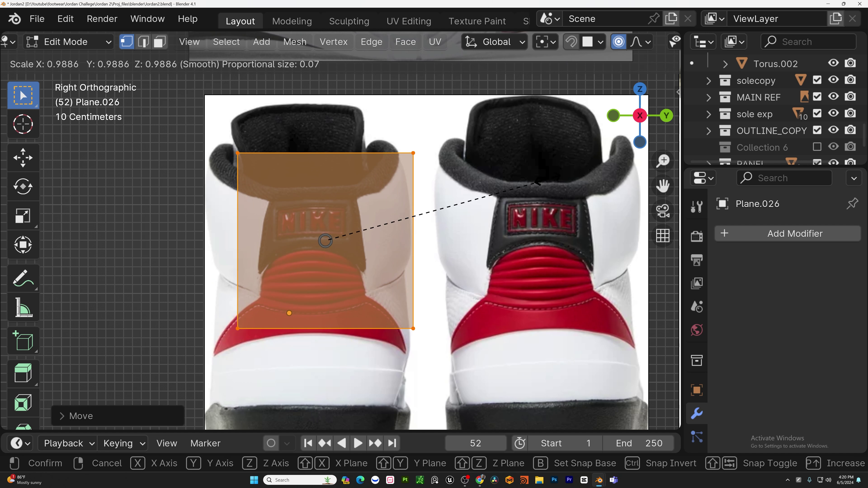
{"action": "left_click", "coordinate": [333, 235]}
- Move the small square onto the letter N of the heel logo
{"action": "scroll", "coordinate": [325, 236], "scroll_direction": "up", "scroll_amount": 5}
{"action": "middle_click_drag", "start_coordinate": [329, 238], "coordinate": [419, 257], "text": "shift"}
{"action": "key", "text": "g"}
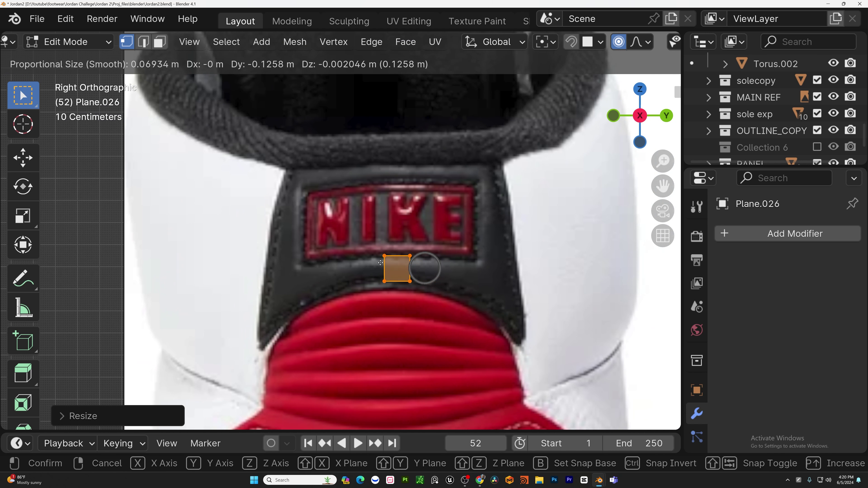
{"action": "left_click", "coordinate": [327, 216]}
{"action": "scroll", "coordinate": [318, 216], "scroll_direction": "up", "scroll_amount": 5}
{"action": "scroll", "coordinate": [313, 237], "scroll_direction": "down", "scroll_amount": 2}
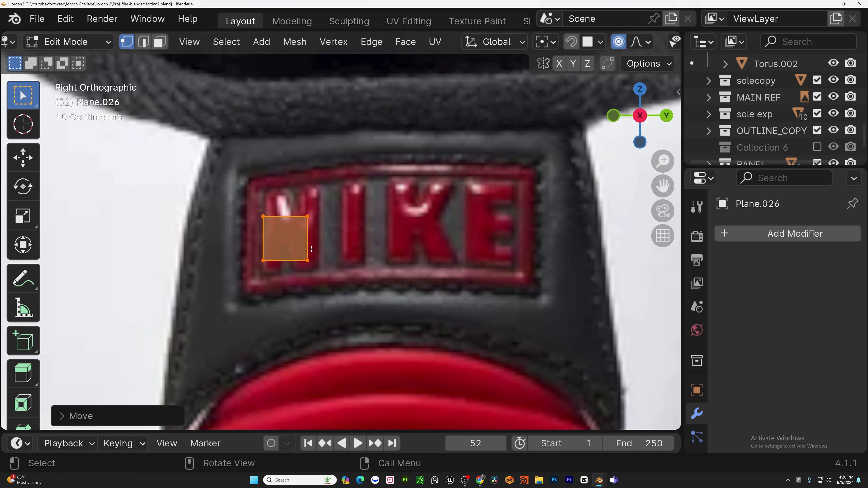
- Move the square to the logo frame's lower-left corner and fit its outer vertex to the frame's corner
{"action": "left_click_drag", "start_coordinate": [334, 272], "coordinate": [235, 184]}
{"action": "key", "text": "g"}
{"action": "left_click", "coordinate": [233, 245]}
{"action": "left_click", "coordinate": [261, 320]}
{"action": "key", "text": "g"}
{"action": "left_click", "coordinate": [246, 296]}
- Stretch the square's right-hand vertices to the frame's lower-right corner and refine the inner left vertex to form the bottom border strip
{"action": "left_click", "coordinate": [307, 320]}
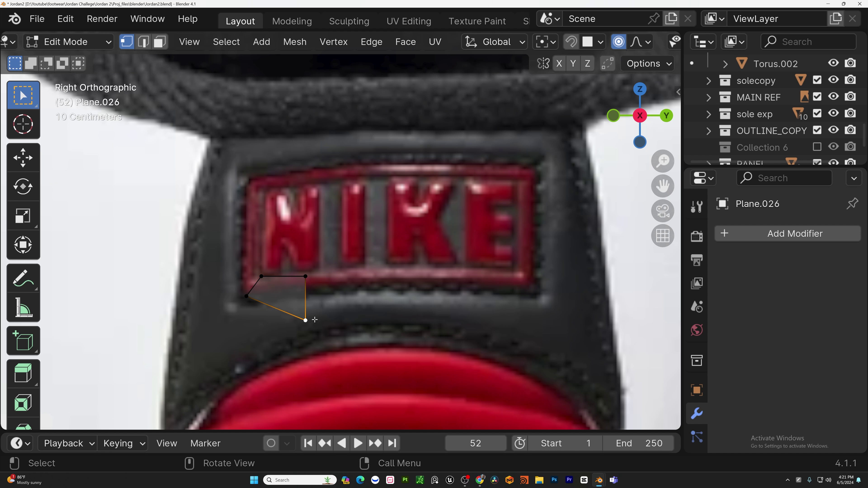
{"action": "key", "text": "g"}
{"action": "left_click", "coordinate": [538, 293]}
{"action": "left_click", "coordinate": [305, 277]}
{"action": "key", "text": "g"}
{"action": "left_click", "coordinate": [519, 272]}
{"action": "left_click", "coordinate": [534, 295]}
{"action": "key", "text": "g"}
{"action": "left_click", "coordinate": [530, 290]}
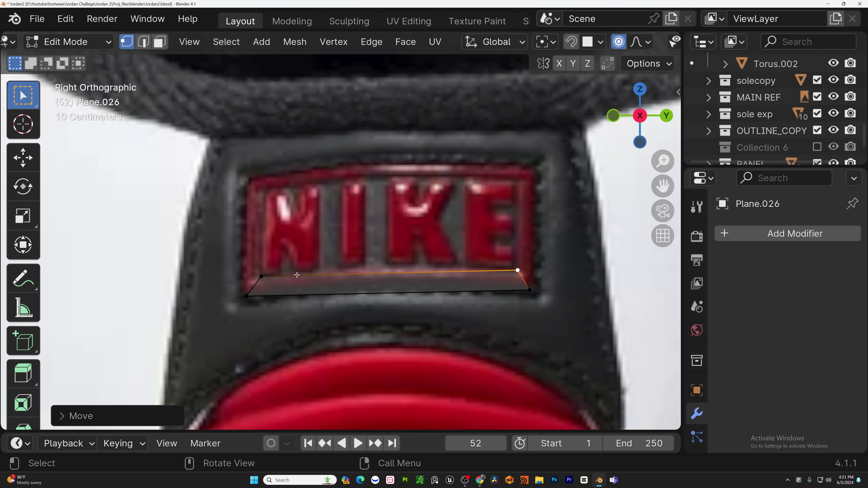
{"action": "left_click", "coordinate": [264, 276]}
{"action": "key", "text": "g"}
{"action": "left_click", "coordinate": [258, 277]}
- Extrude the strip's right end edge up the frame's right side and fit the outer vertex to the upper-right corner
{"action": "key", "text": "2"}
{"action": "left_click", "coordinate": [524, 279]}
{"action": "key", "text": "e"}
{"action": "left_click", "coordinate": [527, 184]}
{"action": "key", "text": "1"}
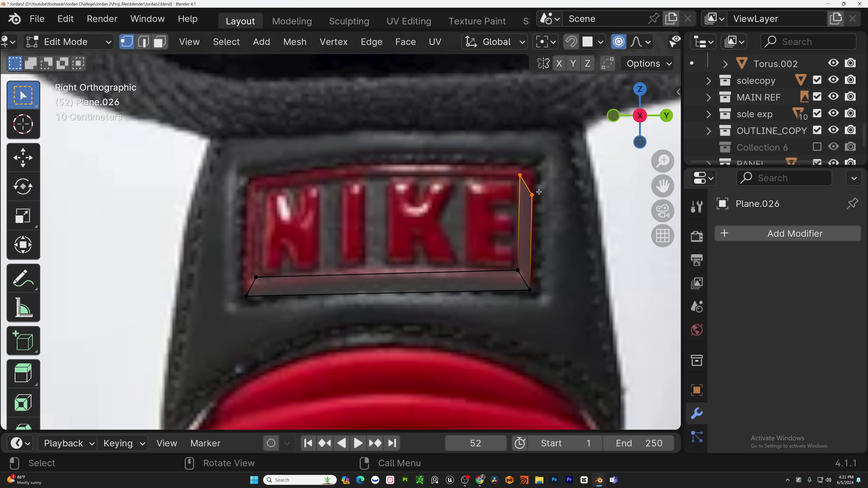
{"action": "left_click", "coordinate": [538, 193]}
{"action": "key", "text": "g"}
{"action": "left_click", "coordinate": [540, 167]}
- Extrude the upper-right edge along the top of the logo frame to the upper-left corner and reposition its lower vertex
{"action": "key", "text": "2"}
{"action": "left_click", "coordinate": [527, 170]}
{"action": "key", "text": "e"}
{"action": "left_click", "coordinate": [252, 178]}
{"action": "key", "text": "1"}
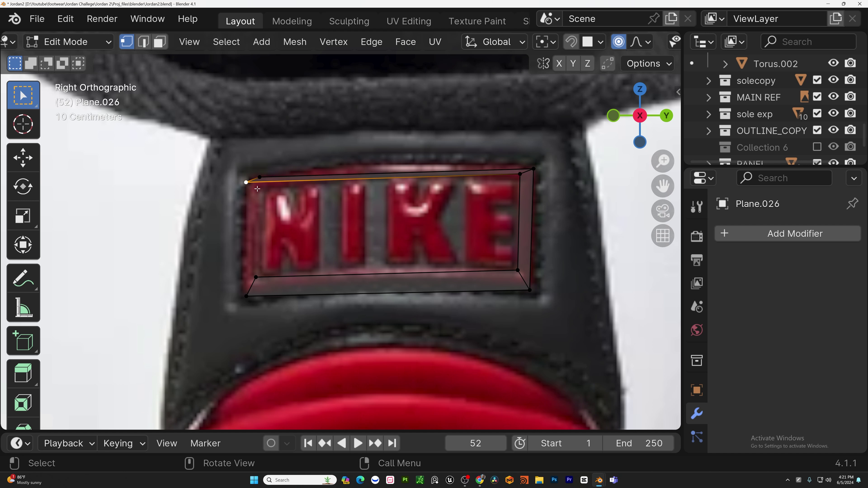
{"action": "key", "text": "g"}
{"action": "left_click", "coordinate": [272, 193]}
- Fit the inner and outer vertices at the frame's upper-left and lower-left corners to the reference border
{"action": "left_click", "coordinate": [262, 179]}
{"action": "key", "text": "g"}
{"action": "left_click", "coordinate": [254, 178]}
{"action": "left_click", "coordinate": [264, 189]}
{"action": "key", "text": "g"}
{"action": "left_click", "coordinate": [268, 190]}
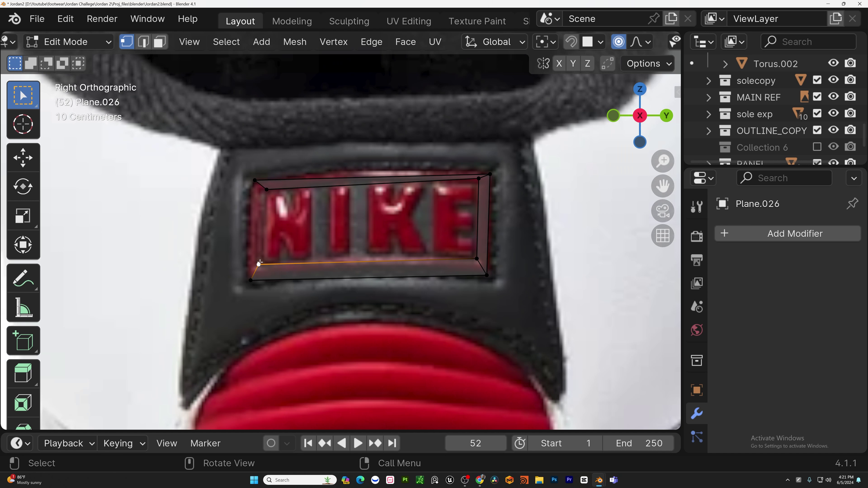
{"action": "key", "text": "g"}
{"action": "left_click", "coordinate": [261, 263]}
{"action": "scroll", "coordinate": [315, 190], "scroll_direction": "up", "scroll_amount": 1}
{"action": "key", "text": "g"}
{"action": "left_click", "coordinate": [254, 182]}
- Add three loop cuts across the frame's top strip and move them to follow the arch in the reference
{"action": "key", "text": "ctrl+r"}
{"action": "scroll", "coordinate": [368, 192], "scroll_direction": "down", "scroll_amount": 1}
{"action": "key", "text": "g"}
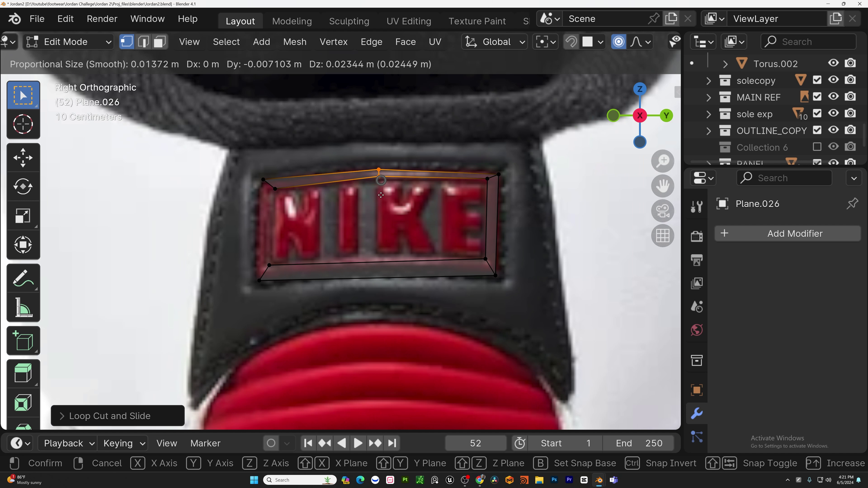
{"action": "left_click", "coordinate": [380, 195]}
{"action": "key", "text": "ctrl+r"}
{"action": "double_click", "coordinate": [457, 181]}
{"action": "key", "text": "g"}
{"action": "left_click", "coordinate": [313, 195]}
{"action": "scroll", "coordinate": [314, 196], "scroll_direction": "up", "scroll_amount": 1}
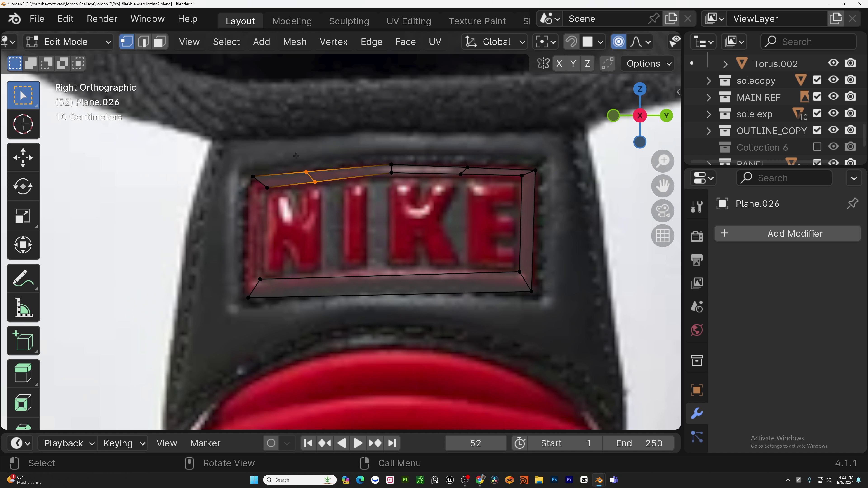
{"action": "key", "text": "g"}
{"action": "left_click", "coordinate": [312, 192]}
- Add loop cuts at the middle and left half of the frame's bottom strip and shift them to follow the curved border
{"action": "key", "text": "ctrl+r"}
{"action": "left_click", "coordinate": [379, 288]}
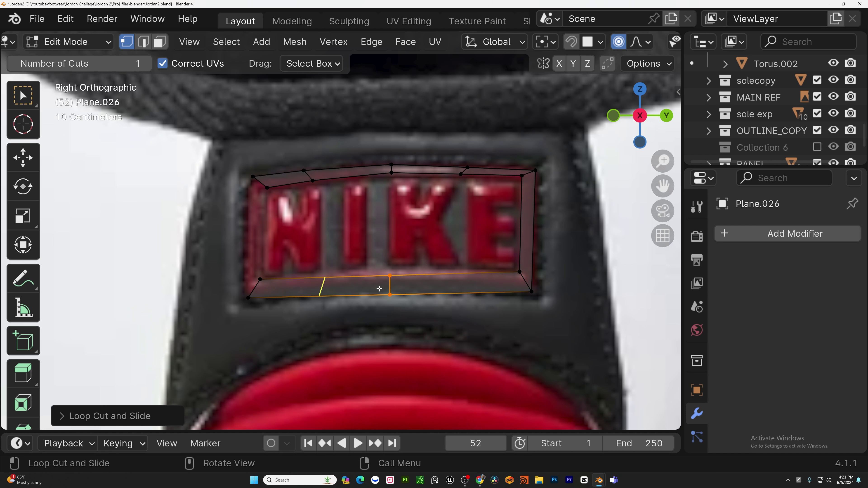
{"action": "key", "text": "g"}
{"action": "left_click", "coordinate": [380, 283]}
{"action": "left_click", "coordinate": [359, 290]}
{"action": "key", "text": "r"}
{"action": "left_click", "coordinate": [457, 258]}
{"action": "key", "text": "w"}
{"action": "left_click", "coordinate": [334, 302]}
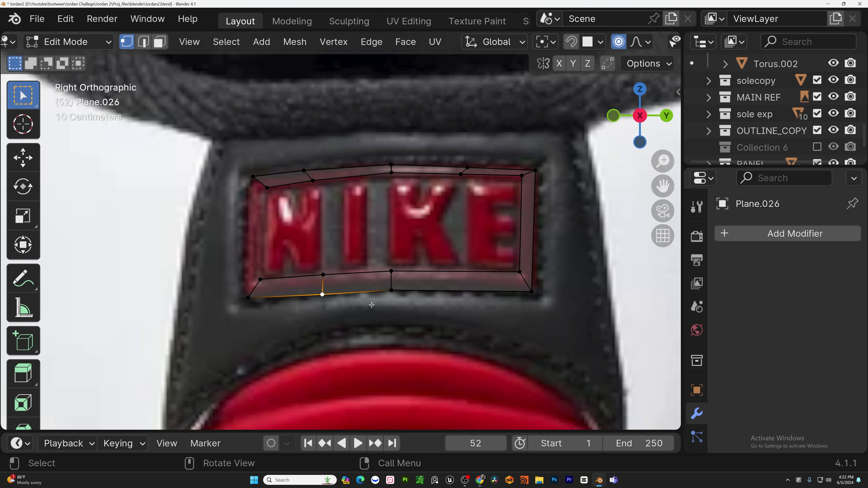
{"action": "key", "text": "g"}
{"action": "left_click", "coordinate": [371, 299]}
- Add a loop cut to the right half of the frame's bottom strip and move it onto the curved border
{"action": "key", "text": "ctrl+r"}
{"action": "double_click", "coordinate": [453, 282]}
{"action": "scroll", "coordinate": [453, 282], "scroll_direction": "up", "scroll_amount": 2}
{"action": "key", "text": "g"}
{"action": "left_click", "coordinate": [469, 304]}
- Close the frame's left side with a face, then adjust the lower-left corner and neighbouring bottom vertices to the reference
{"action": "key", "text": "2"}
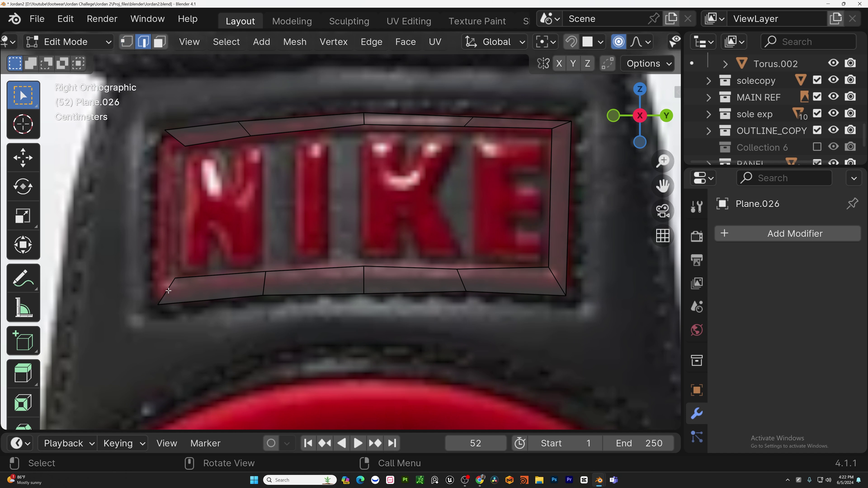
{"action": "left_click", "coordinate": [169, 144], "text": "alt"}
{"action": "key", "text": "1"}
{"action": "key", "text": "g"}
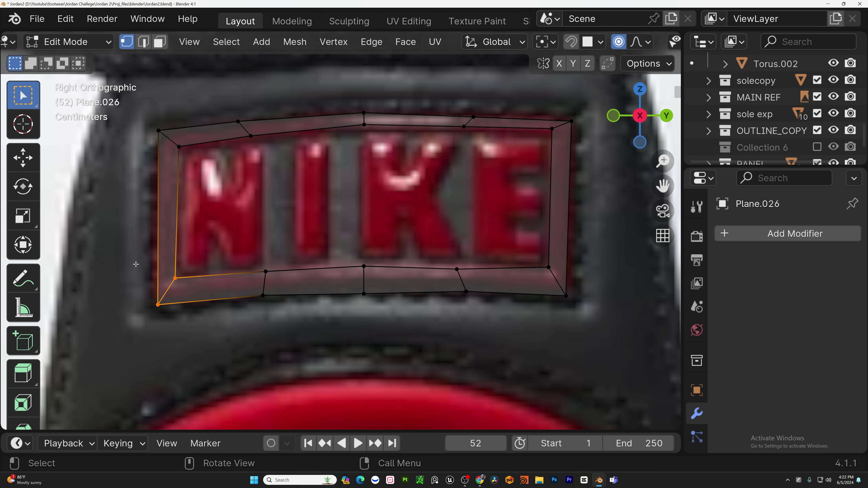
{"action": "left_click", "coordinate": [133, 266]}
{"action": "left_click_drag", "start_coordinate": [252, 263], "coordinate": [291, 308]}
{"action": "key", "text": "r"}
{"action": "left_click", "coordinate": [382, 305]}
{"action": "left_click_drag", "start_coordinate": [381, 304], "coordinate": [356, 261]}
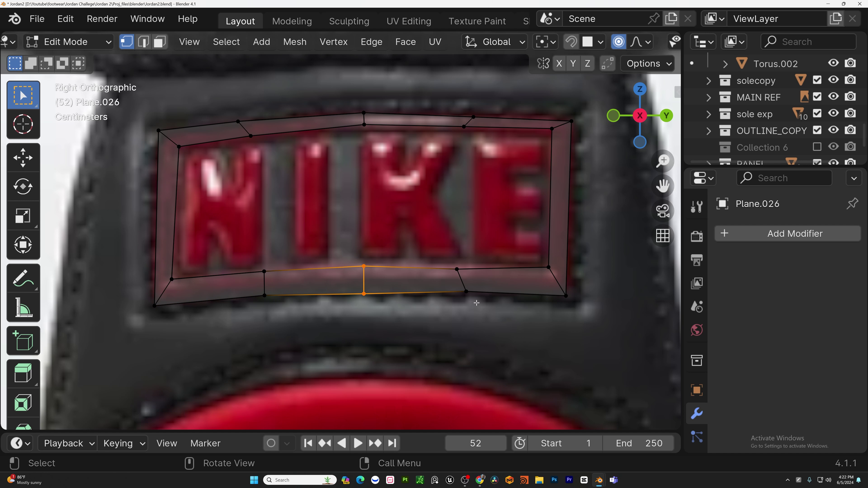
- Duplicate a face of the frame's bottom strip and place the copy over the letter N
{"action": "scroll", "coordinate": [330, 258], "scroll_direction": "down", "scroll_amount": 1}
{"action": "key", "text": "3"}
{"action": "left_click", "coordinate": [233, 279]}
{"action": "key", "text": "shift+d"}
{"action": "left_click", "coordinate": [283, 219]}
{"action": "key", "text": "1"}
{"action": "scroll", "coordinate": [235, 235], "scroll_direction": "up", "scroll_amount": 3}
- Move the duplicated face's four corner vertices to enclose the letter N
{"action": "left_click", "coordinate": [236, 233]}
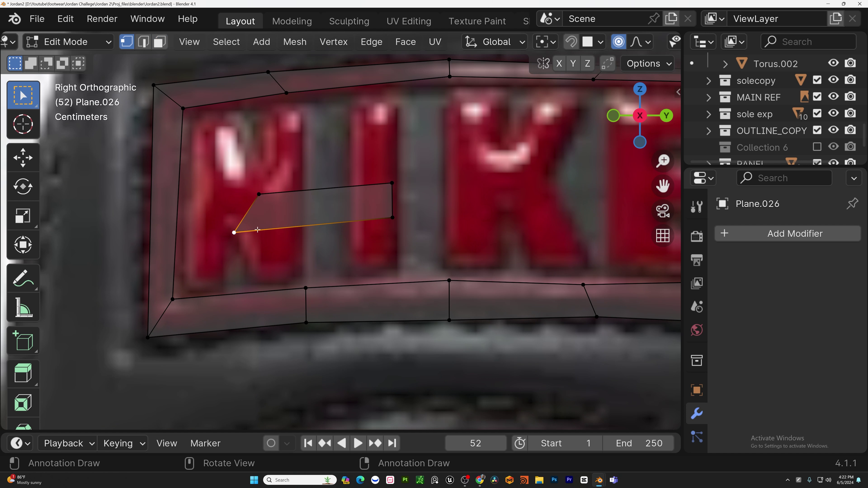
{"action": "key", "text": "g"}
{"action": "left_click", "coordinate": [210, 122]}
{"action": "left_click", "coordinate": [378, 190]}
{"action": "key", "text": "g"}
{"action": "left_click", "coordinate": [287, 112]}
{"action": "left_click", "coordinate": [246, 238]}
{"action": "key", "text": "g"}
{"action": "left_click", "coordinate": [195, 289]}
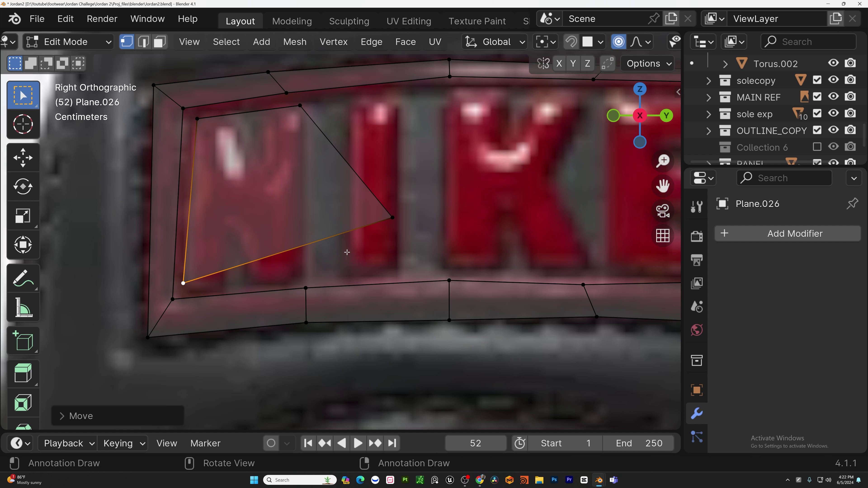
{"action": "left_click", "coordinate": [283, 291]}
{"action": "left_click", "coordinate": [303, 105]}
{"action": "left_click", "coordinate": [205, 122]}
{"action": "key", "text": "g"}
{"action": "left_click", "coordinate": [204, 114]}
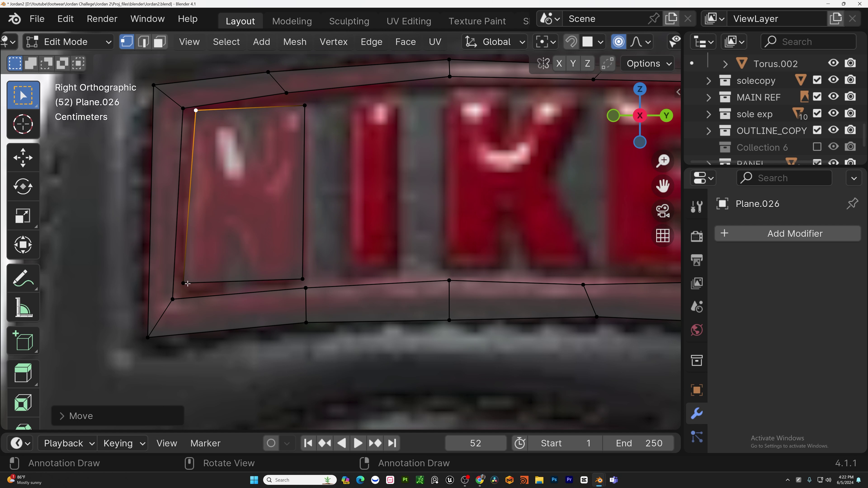
- Knife-cut the notch outlines of the letters N, K and E into their faces, following the reference
{"action": "left_click", "coordinate": [308, 348]}
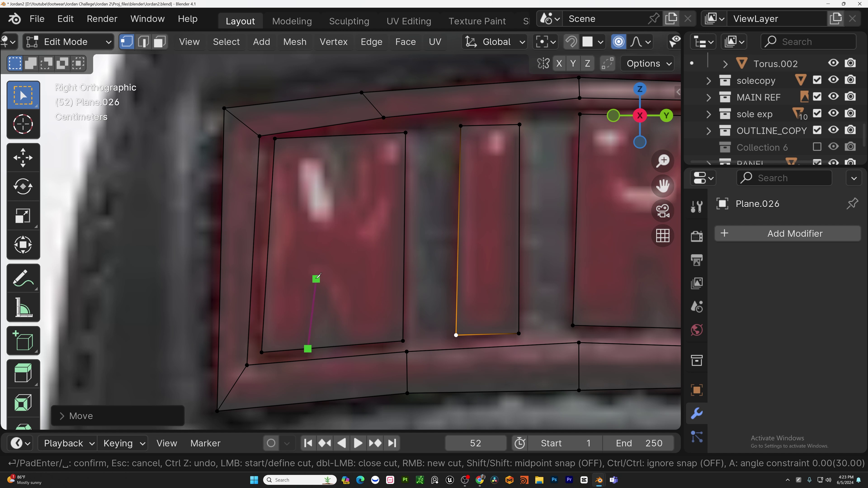
{"action": "left_click", "coordinate": [359, 135]}
{"action": "right_click", "coordinate": [359, 134]}
{"action": "scroll", "coordinate": [360, 134], "scroll_direction": "down", "scroll_amount": 4}
{"action": "middle_click_drag", "start_coordinate": [359, 135], "coordinate": [240, 133], "text": "shift"}
{"action": "scroll", "coordinate": [342, 137], "scroll_direction": "up", "scroll_amount": 3}
{"action": "left_click", "coordinate": [391, 132]}
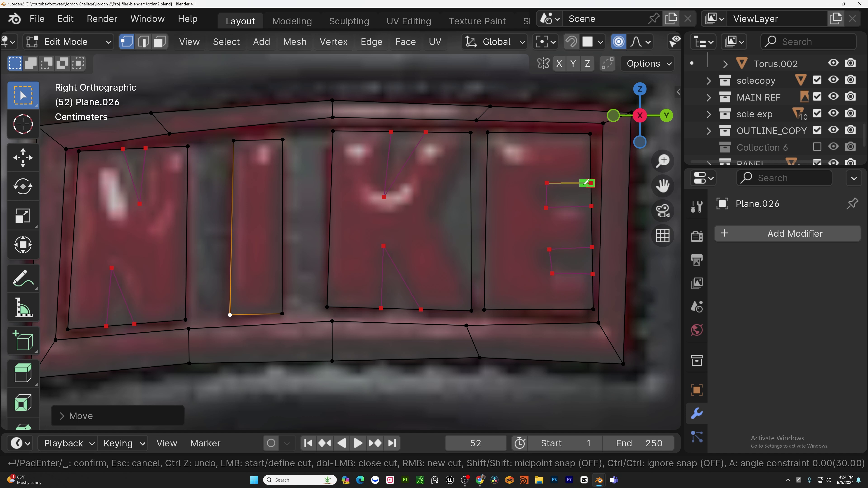
{"action": "key", "text": "Return"}
- Delete the cut-out notch faces from the letters N, K and E
{"action": "key", "text": "x"}
{"action": "left_click", "coordinate": [243, 284], "text": "shift"}
{"action": "key", "text": "x"}
{"action": "left_click", "coordinate": [203, 216]}
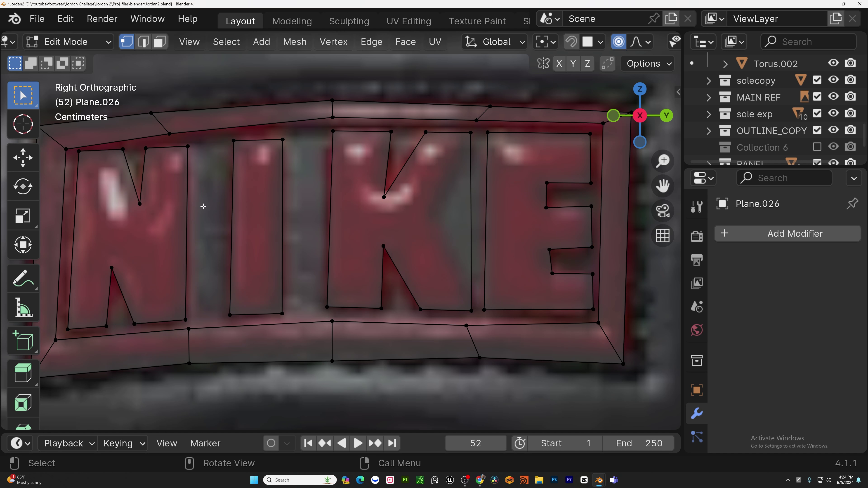
- Knife-cut the notch on the right side of the letter K and delete the cut-out piece
{"action": "scroll", "coordinate": [203, 207], "scroll_direction": "down", "scroll_amount": 2}
{"action": "key", "text": "k"}
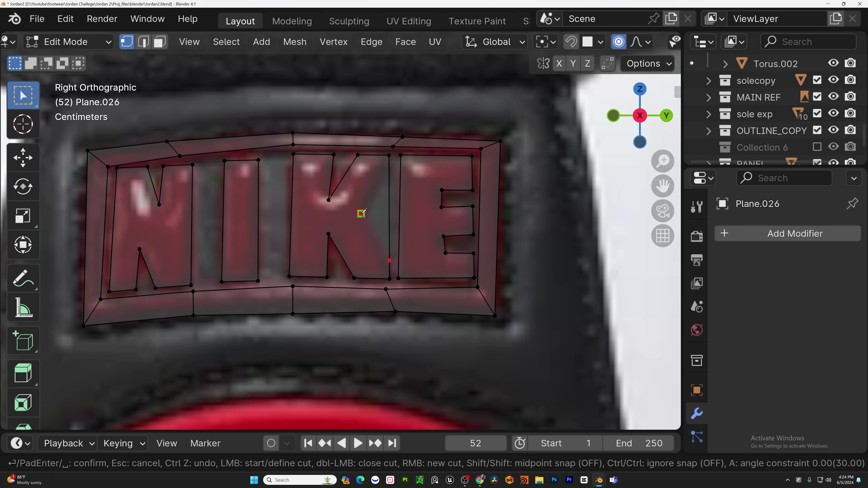
{"action": "key", "text": "Return"}
{"action": "key", "text": "x"}
{"action": "left_click", "coordinate": [383, 165]}
- Merge the two vertices at the K's lower-right leg at center and move the merged vertex to the leg's corner
{"action": "scroll", "coordinate": [374, 236], "scroll_direction": "up", "scroll_amount": 1}
{"action": "left_click", "coordinate": [392, 265]}
{"action": "left_click", "coordinate": [393, 286], "text": "shift"}
{"action": "key", "text": "m"}
{"action": "key", "text": "c"}
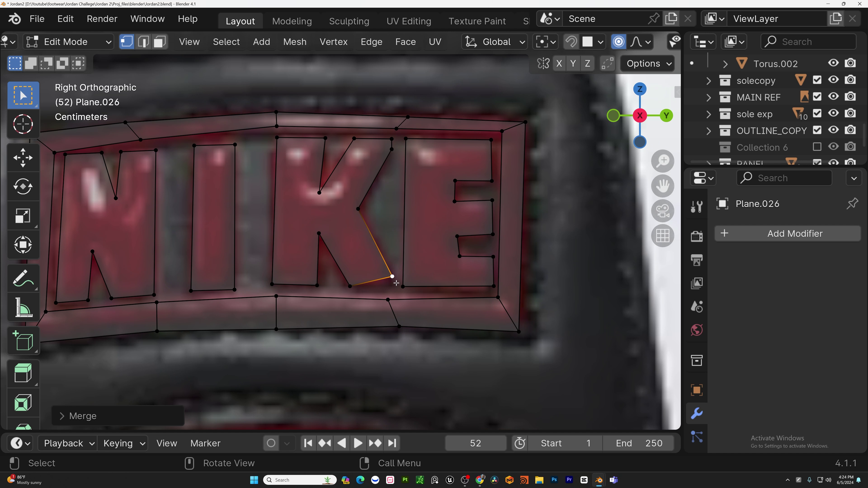
{"action": "key", "text": "g"}
{"action": "left_click", "coordinate": [398, 292]}
- Fine-tune the K's upper corner and inner notch vertices and the N's notch vertex to match the reference letters
{"action": "left_click", "coordinate": [325, 138]}
{"action": "key", "text": "g"}
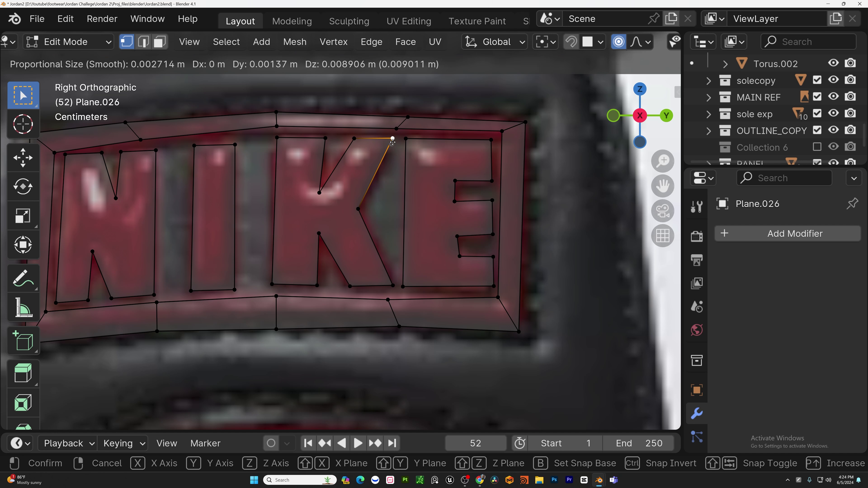
{"action": "left_click", "coordinate": [311, 137]}
{"action": "left_click", "coordinate": [319, 192]}
{"action": "key", "text": "g"}
{"action": "left_click", "coordinate": [319, 193]}
{"action": "middle_click_drag", "start_coordinate": [321, 194], "coordinate": [481, 194], "text": "shift"}
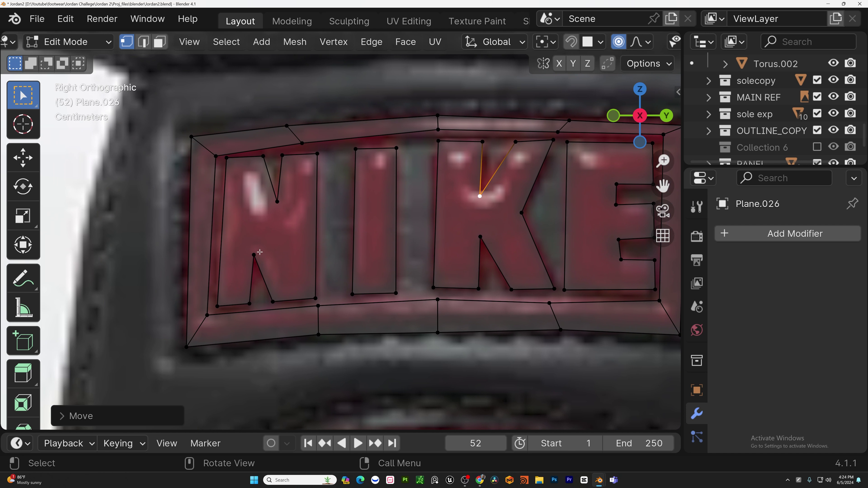
{"action": "key", "text": "g"}
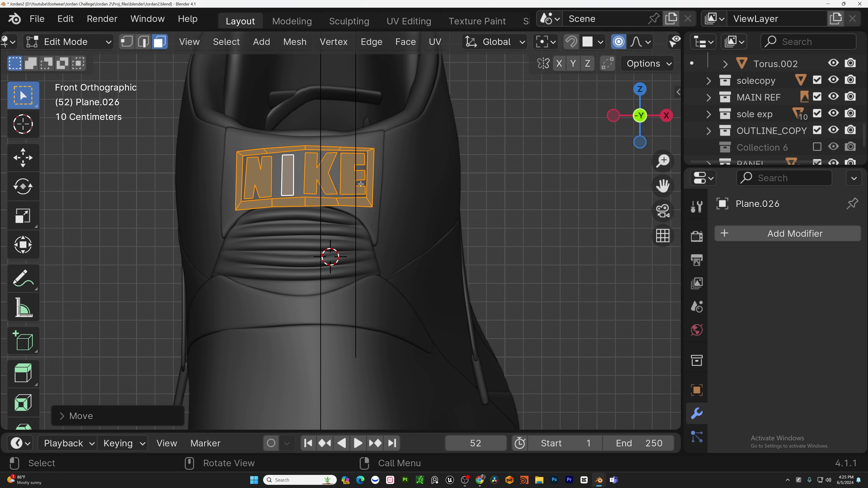
- Scale the whole NIKE logo mesh down in front view to fit within the shoe's heel panel
{"action": "scroll", "coordinate": [354, 185], "scroll_direction": "up", "scroll_amount": 3}
{"action": "key", "text": "s"}
{"action": "left_click", "coordinate": [342, 190]}
{"action": "middle_click_drag", "start_coordinate": [342, 190], "coordinate": [388, 215], "text": "shift"}
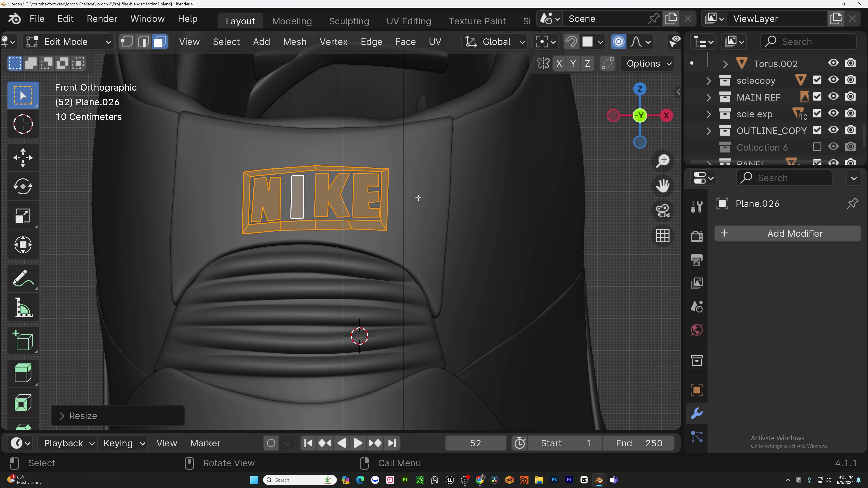
- Rotate and center the NIKE logo mesh on the heel panel, and enable snapping to project it onto the panel surface
{"action": "key", "text": "r"}
{"action": "left_click", "coordinate": [408, 199]}
{"action": "key", "text": "g"}
{"action": "left_click", "coordinate": [396, 195]}
{"action": "left_click", "coordinate": [571, 42]}
{"action": "key", "text": "g"}
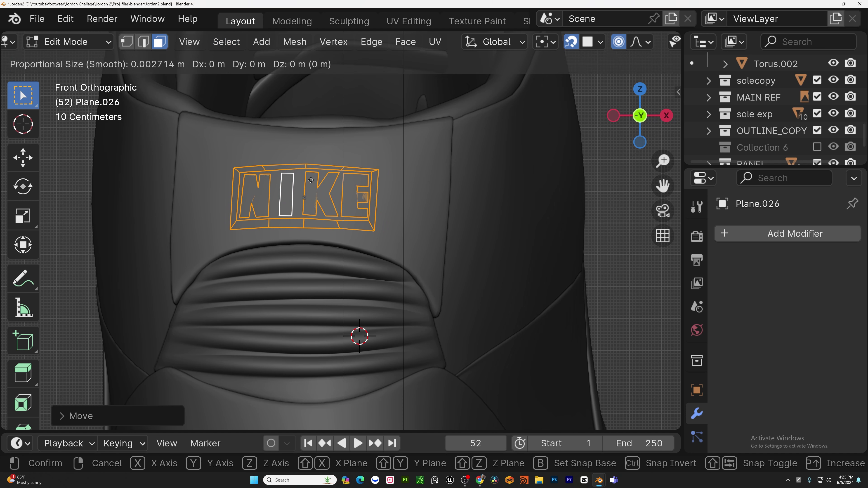
- Slide the bottom-middle and lower-right inner vertices of the NIKE frame outward to even out the border
{"action": "key", "text": "1"}
{"action": "scroll", "coordinate": [274, 229], "scroll_direction": "up", "scroll_amount": 4}
{"action": "left_click", "coordinate": [335, 203]}
{"action": "key", "text": "g"}
{"action": "key", "text": "g"}
{"action": "left_click", "coordinate": [335, 209]}
{"action": "left_click", "coordinate": [417, 96]}
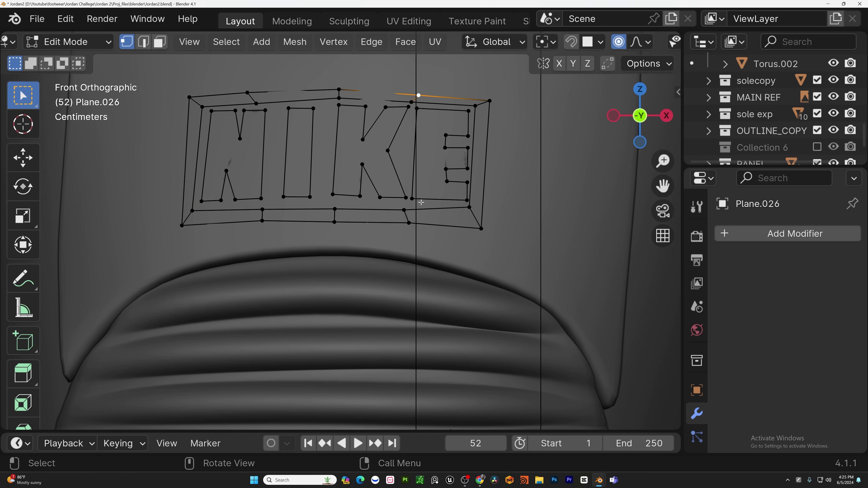
{"action": "left_click", "coordinate": [468, 208]}
{"action": "key", "text": "g"}
{"action": "key", "text": "g"}
{"action": "left_click", "coordinate": [474, 215]}
- Nudge the upper border vertices of the NIKE frame above the N and the K, and leave mesh editing
{"action": "left_click_drag", "start_coordinate": [243, 90], "coordinate": [242, 89]}
{"action": "key", "text": "g"}
{"action": "left_click", "coordinate": [247, 93]}
{"action": "key", "text": "g"}
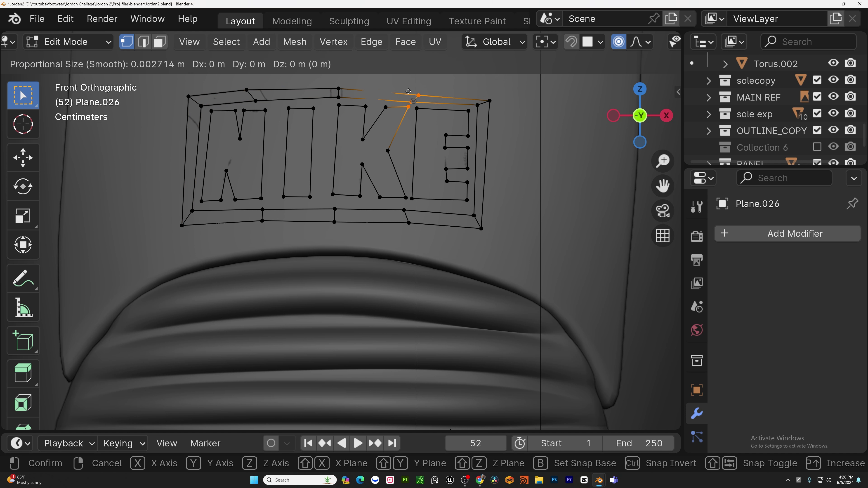
{"action": "left_click", "coordinate": [417, 97]}
{"action": "key", "text": "Tab"}
{"action": "scroll", "coordinate": [392, 187], "scroll_direction": "down", "scroll_amount": 3}
{"action": "middle_click_drag", "start_coordinate": [391, 187], "coordinate": [461, 198], "text": "shift"}
{"action": "left_click", "coordinate": [748, 234]}
{"action": "left_click", "coordinate": [745, 234]}
{"action": "left_click", "coordinate": [741, 269]}
{"action": "left_click", "coordinate": [748, 271]}
{"action": "key", "text": "ctrl+z"}
- Add a Solidify modifier to the NIKE logo and adjust its thickness
{"action": "left_click", "coordinate": [752, 234]}
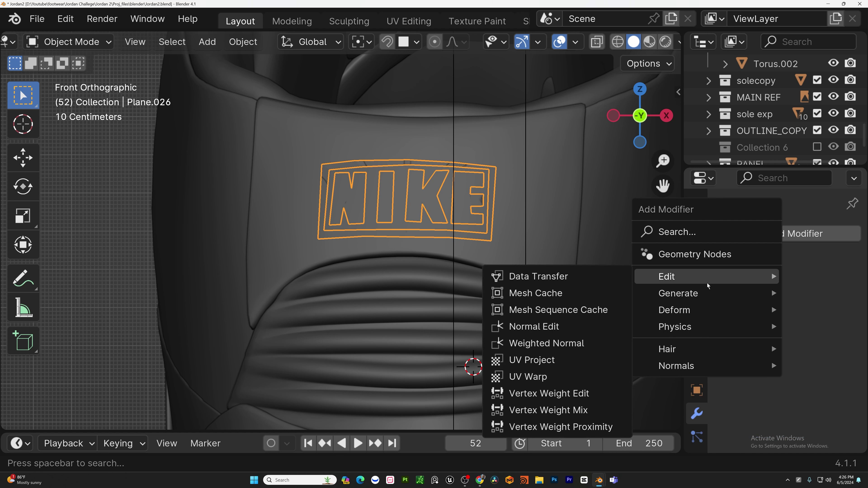
{"action": "left_click", "coordinate": [705, 233]}
{"action": "left_click", "coordinate": [706, 284]}
{"action": "mouse_move", "coordinate": [804, 344]}
{"action": "left_mouse_down"}
{"action": "mouse_move", "coordinate": [830, 344]}
{"action": "mouse_move", "coordinate": [796, 343]}
{"action": "left_mouse_up"}
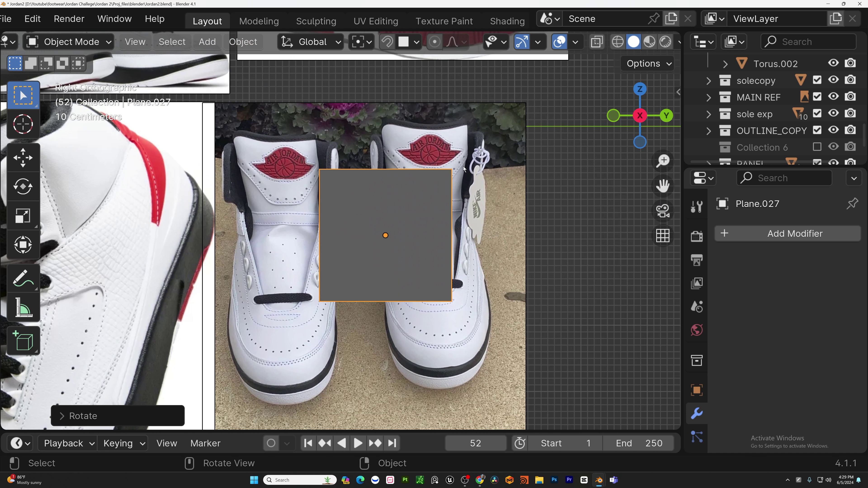
- Scale the new plane down and place it over the center of the Air Jordan wings logo on the reference tongue
{"action": "key", "text": "s"}
{"action": "left_click", "coordinate": [405, 209]}
{"action": "key", "text": "g"}
{"action": "left_click", "coordinate": [336, 143]}
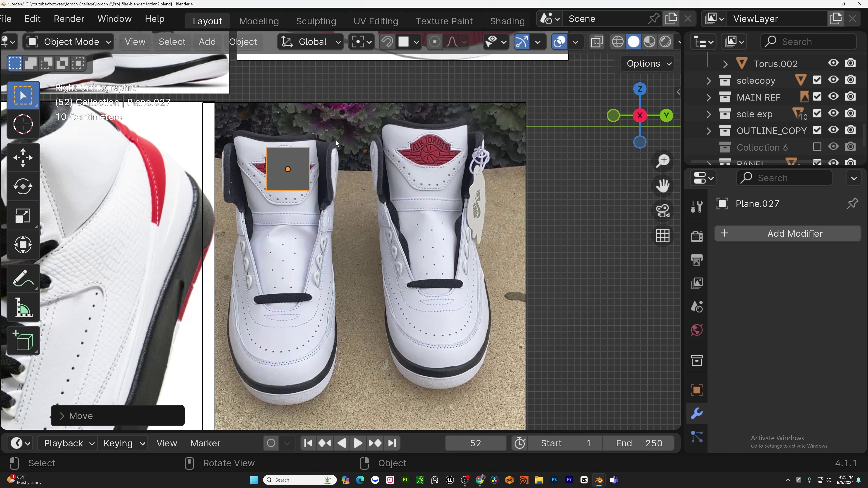
{"action": "scroll", "coordinate": [337, 144], "scroll_direction": "up", "scroll_amount": 5}
{"action": "key", "text": "g"}
{"action": "left_click", "coordinate": [347, 174]}
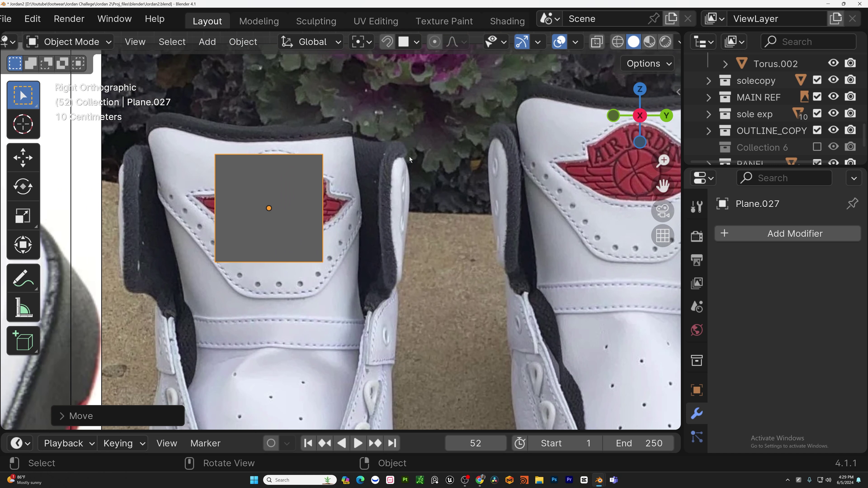
{"action": "key", "text": "s"}
{"action": "left_click", "coordinate": [313, 207]}
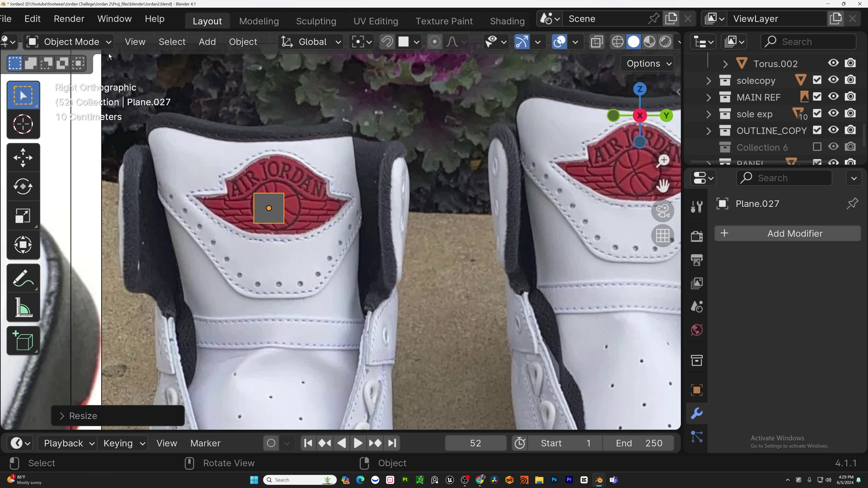
- Move the plane's two lower corner vertices onto the bottom edge of the wings logo
{"action": "scroll", "coordinate": [107, 44], "scroll_direction": "up", "scroll_amount": 2}
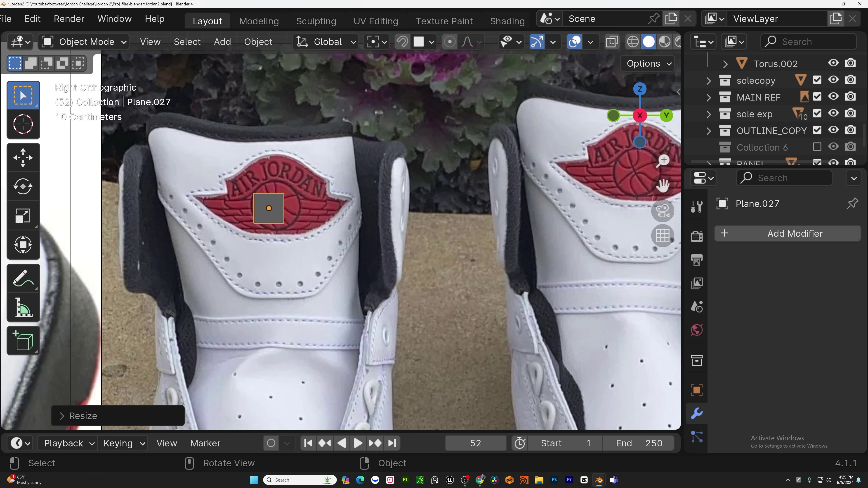
{"action": "scroll", "coordinate": [287, 169], "scroll_direction": "up", "scroll_amount": 3}
{"action": "key", "text": "Tab"}
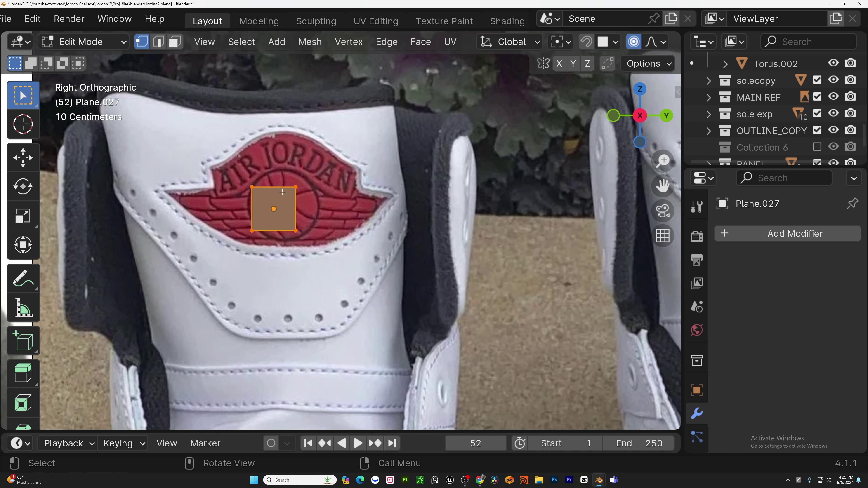
{"action": "scroll", "coordinate": [266, 218], "scroll_direction": "up", "scroll_amount": 2}
{"action": "left_click", "coordinate": [246, 236]}
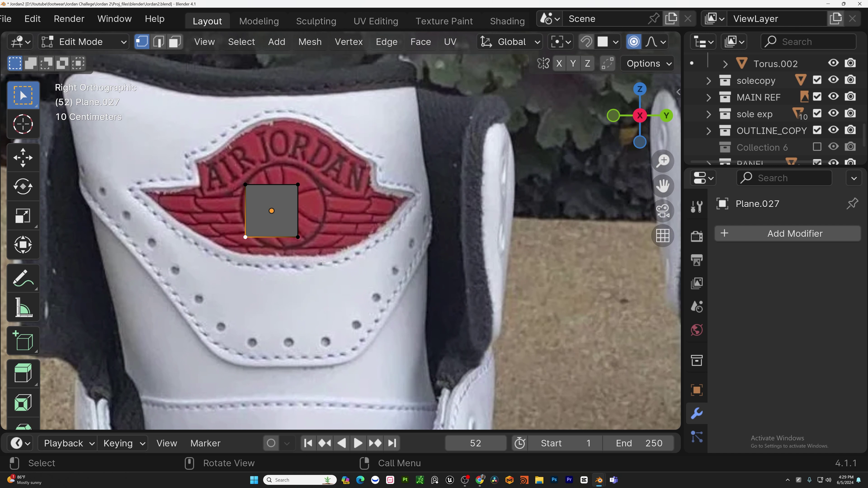
{"action": "key", "text": "g"}
{"action": "left_click", "coordinate": [321, 276]}
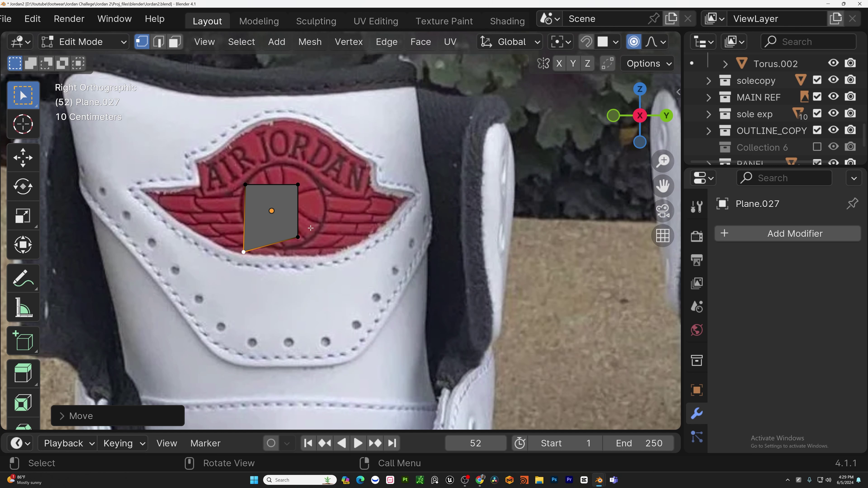
{"action": "left_click", "coordinate": [298, 228]}
{"action": "key", "text": "g"}
{"action": "left_click", "coordinate": [346, 259]}
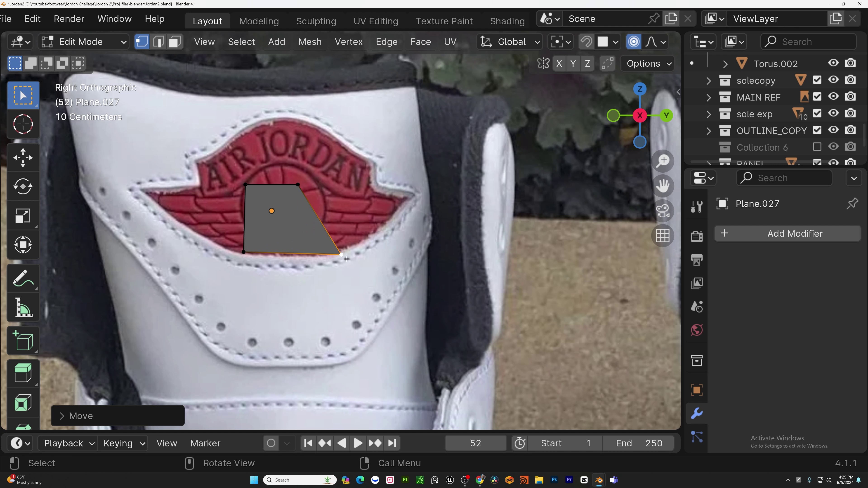
- Move the plane's two upper corner vertices onto the arched upper edge of the wings logo
{"action": "left_click", "coordinate": [252, 188]}
{"action": "key", "text": "g"}
{"action": "left_click", "coordinate": [249, 127]}
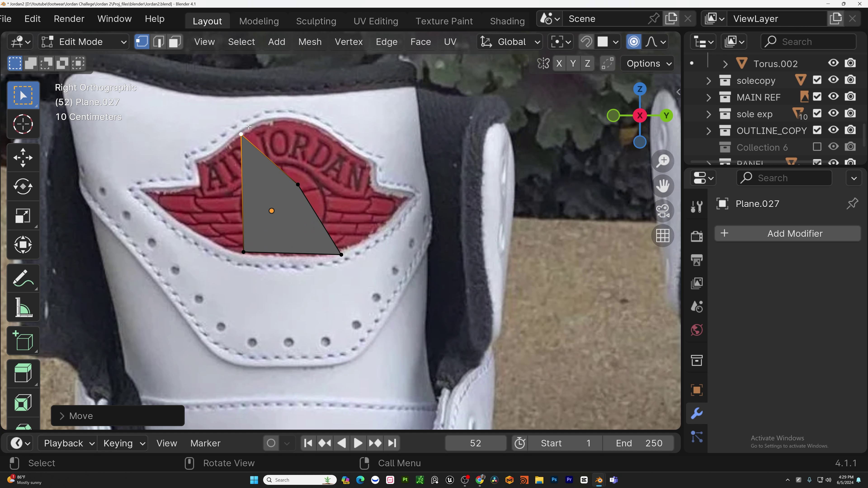
{"action": "left_click", "coordinate": [298, 185]}
{"action": "key", "text": "g"}
{"action": "left_click", "coordinate": [334, 130]}
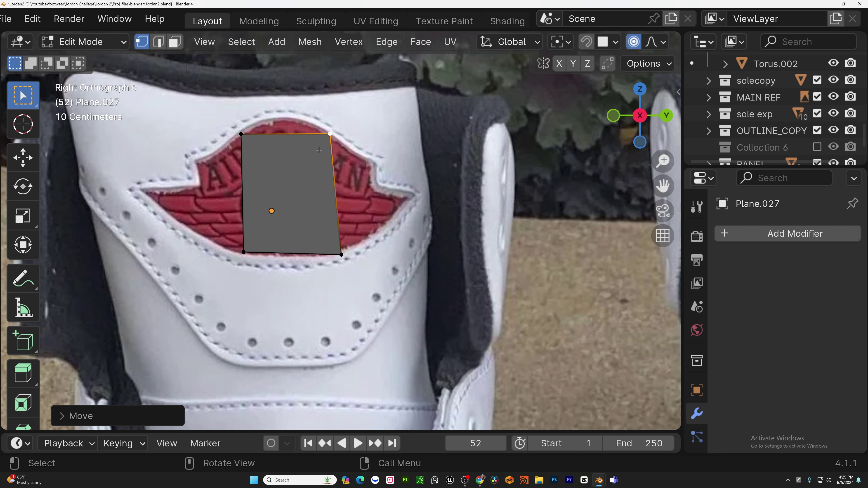
- Add a loop cut down the middle of the plane and raise its top vertex to the peak of the wings logo
{"action": "key", "text": "ctrl+r"}
{"action": "left_click", "coordinate": [282, 191]}
{"action": "left_click", "coordinate": [285, 180]}
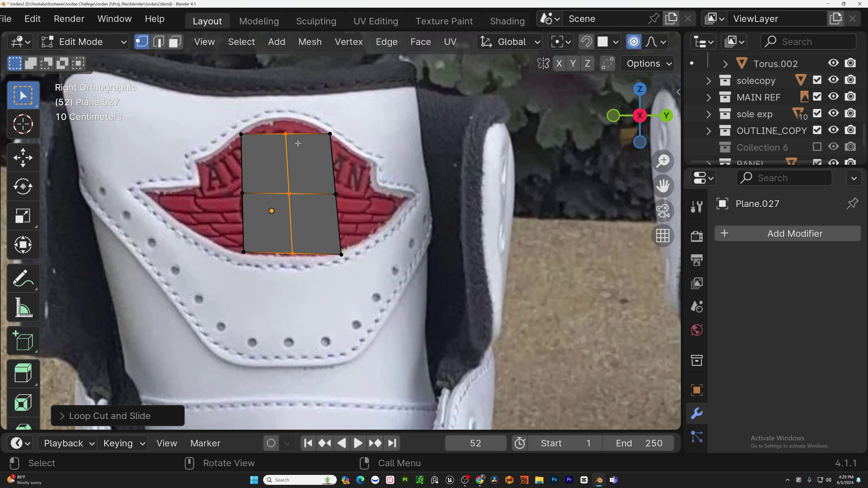
{"action": "left_click", "coordinate": [287, 134]}
{"action": "key", "text": "g"}
{"action": "left_click", "coordinate": [289, 116]}
{"action": "key", "text": "ctrl+z"}
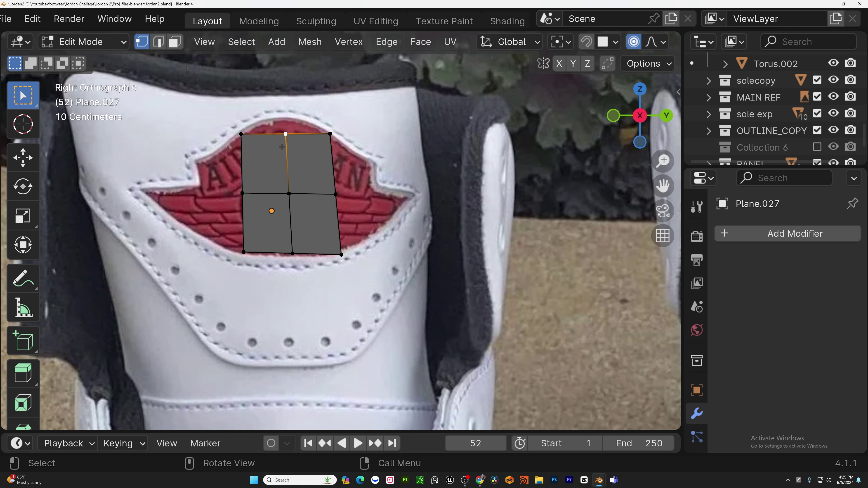
{"action": "key", "text": "g"}
{"action": "left_click", "coordinate": [285, 122]}
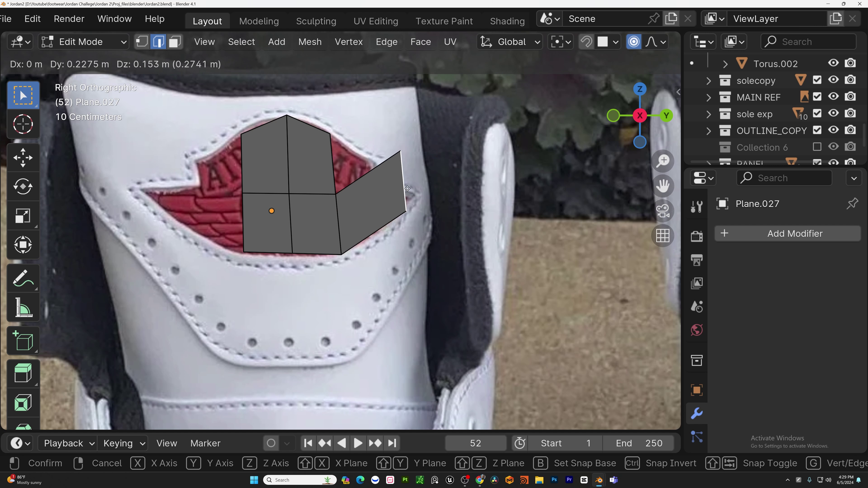
- Extrude the plane's lower side edges outward to the right and left wing tips of the logo
{"action": "left_click", "coordinate": [424, 175]}
{"action": "key", "text": "e"}
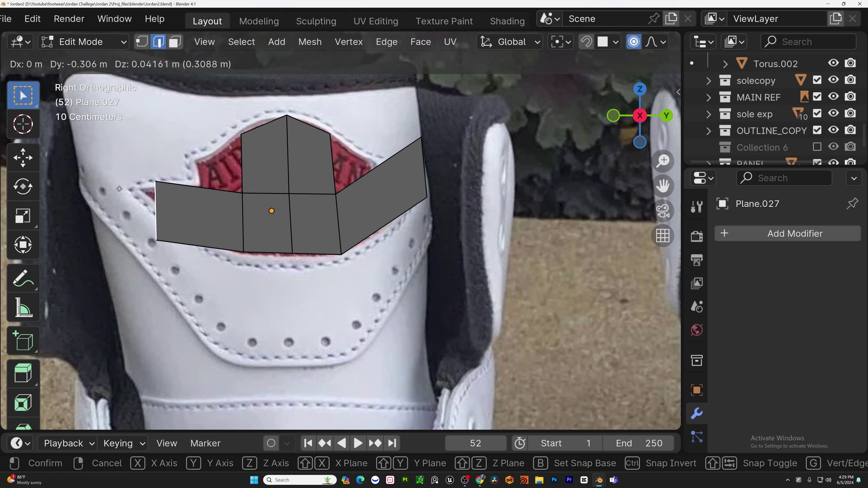
{"action": "left_click", "coordinate": [112, 169]}
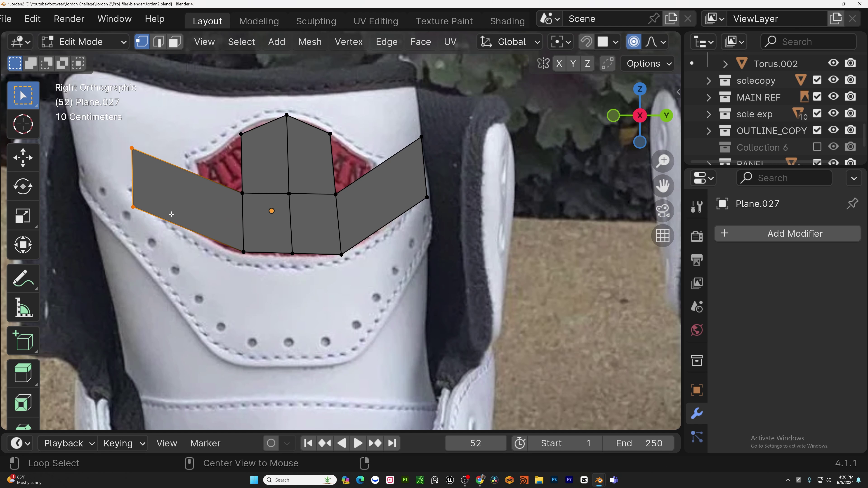
- Make the mesh see-through and move the two left end vertices onto the left wing tip
{"action": "key", "text": "alt+z"}
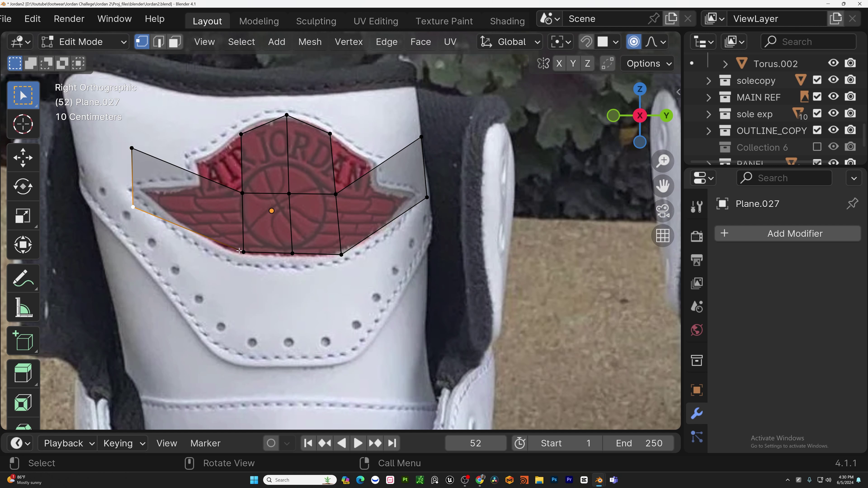
{"action": "key", "text": "g"}
{"action": "left_click", "coordinate": [249, 239]}
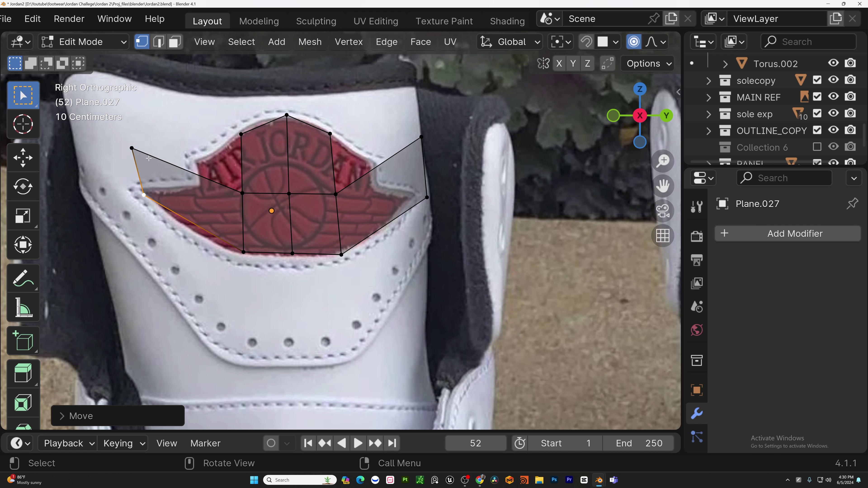
{"action": "left_click", "coordinate": [132, 148]}
{"action": "key", "text": "g"}
{"action": "left_click", "coordinate": [147, 188]}
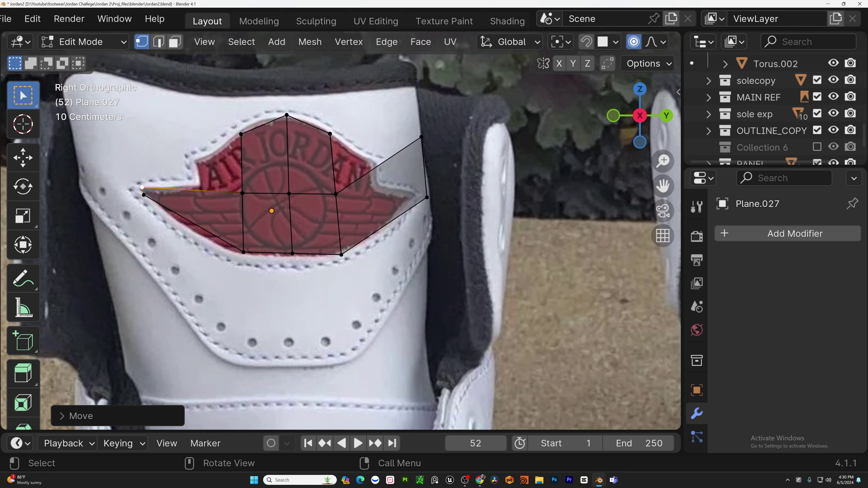
- Move the two right end vertices onto the right wing tip and adjust the lower-right vertex along the logo's bottom edge
{"action": "left_click", "coordinate": [421, 138]}
{"action": "key", "text": "g"}
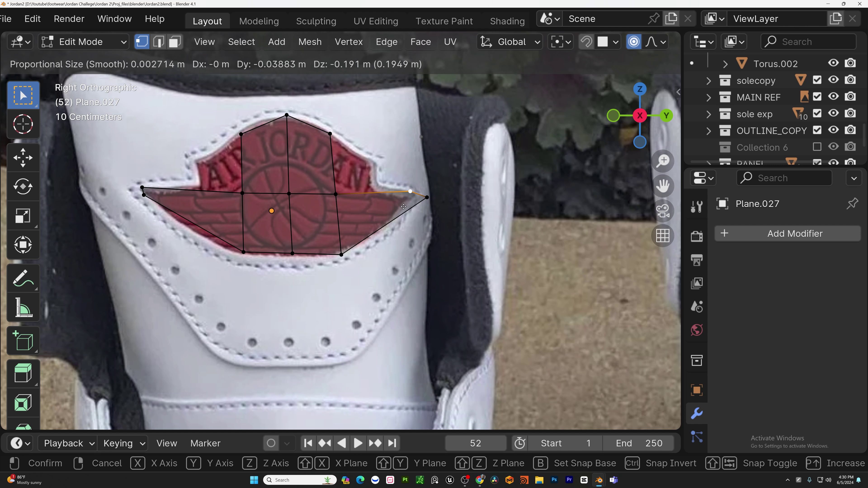
{"action": "left_click", "coordinate": [402, 209]}
{"action": "left_click", "coordinate": [426, 198]}
{"action": "key", "text": "g"}
{"action": "left_click", "coordinate": [400, 211]}
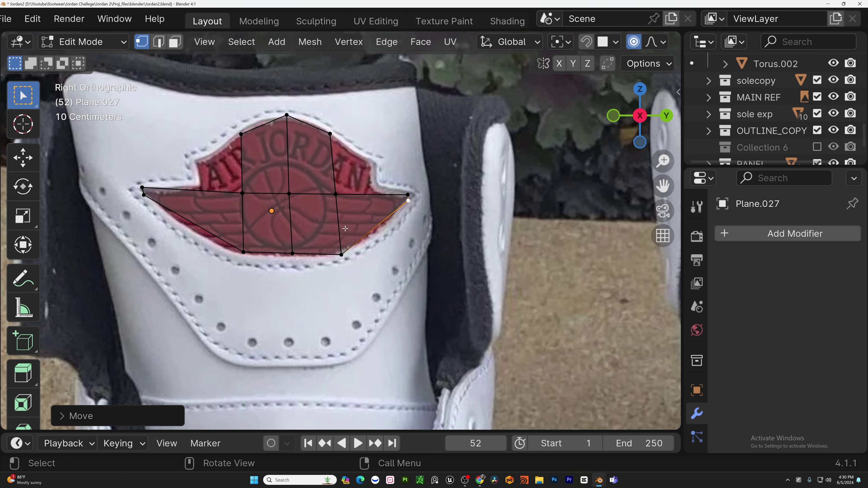
{"action": "left_click", "coordinate": [343, 256]}
{"action": "key", "text": "g"}
{"action": "left_click", "coordinate": [346, 252]}
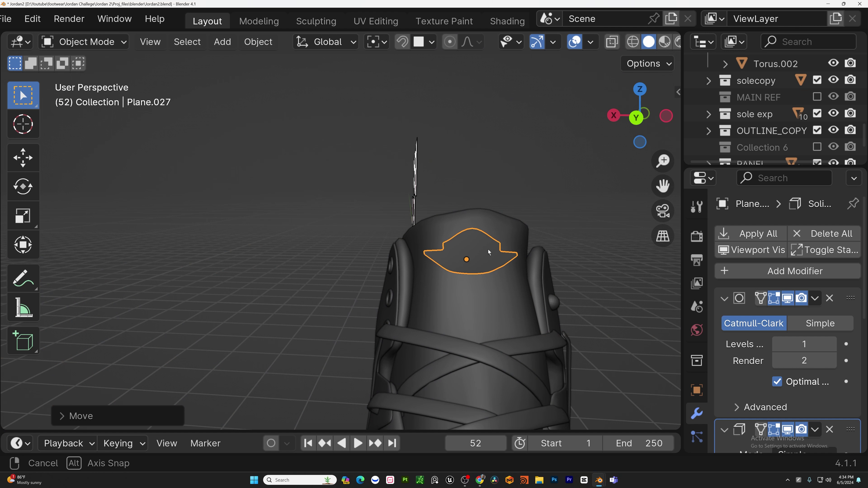
- Snap the whole wings logo mesh onto the tongue surface in back view and display its modifiers in the viewport
{"action": "middle_click_drag", "start_coordinate": [488, 250], "coordinate": [466, 229]}
{"action": "key", "text": "Tab"}
{"action": "key", "text": "ctrl+r"}
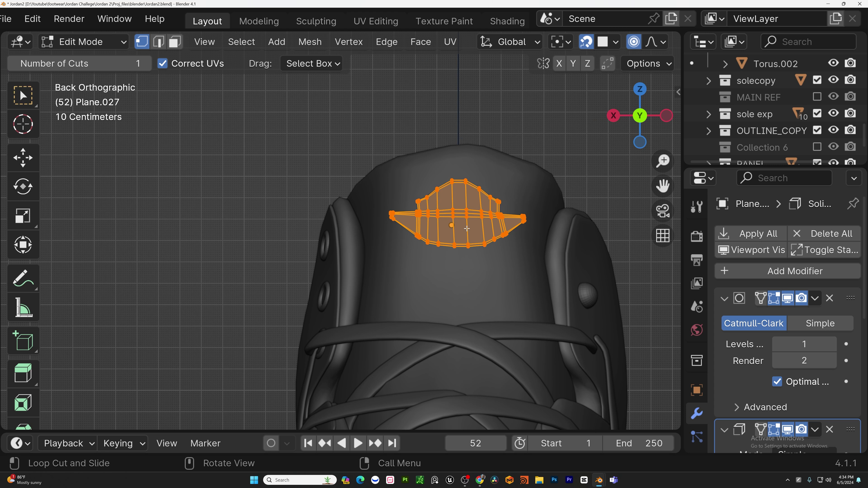
{"action": "key", "text": "g"}
{"action": "left_click", "coordinate": [466, 229]}
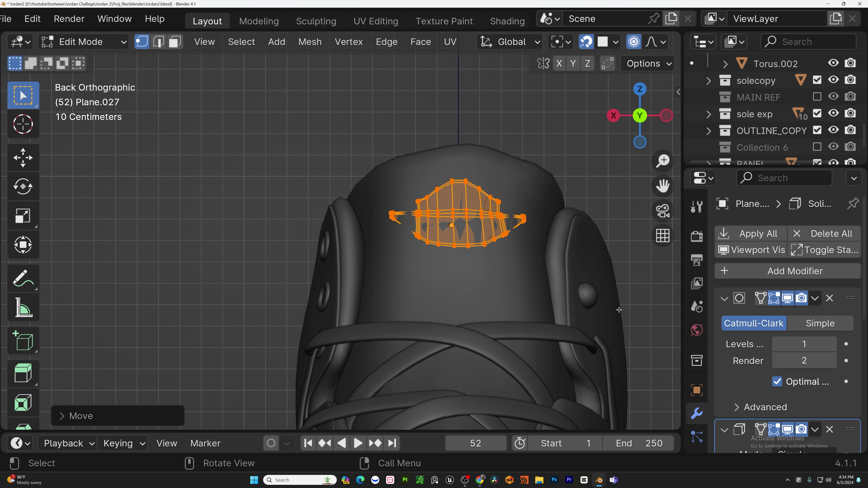
{"action": "left_click", "coordinate": [746, 252]}
{"action": "left_click", "coordinate": [745, 252]}
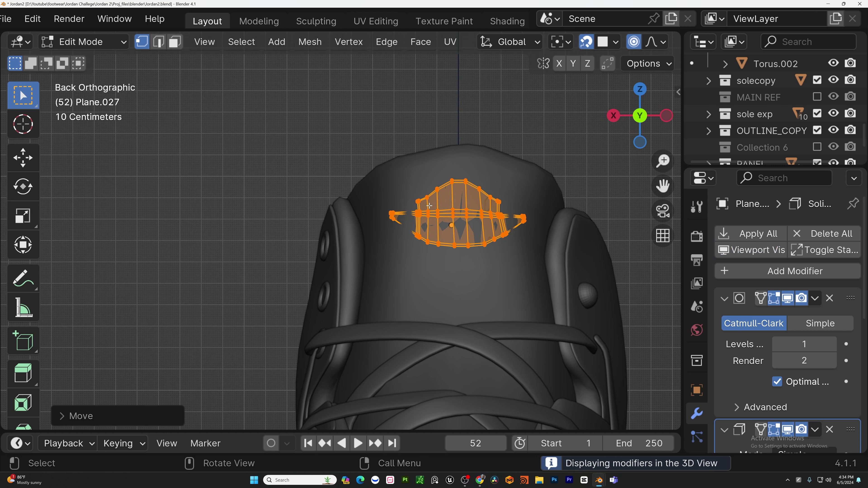
{"action": "key", "text": "Tab"}
- Set the wings logo's Solidify thickness to -0.23 m and move Solidify above the subdivision modifier in the stack
{"action": "middle_click_drag", "start_coordinate": [569, 250], "coordinate": [426, 180]}
{"action": "scroll", "coordinate": [427, 181], "scroll_direction": "up", "scroll_amount": 4}
{"action": "middle_click_drag", "start_coordinate": [436, 211], "coordinate": [471, 187]}
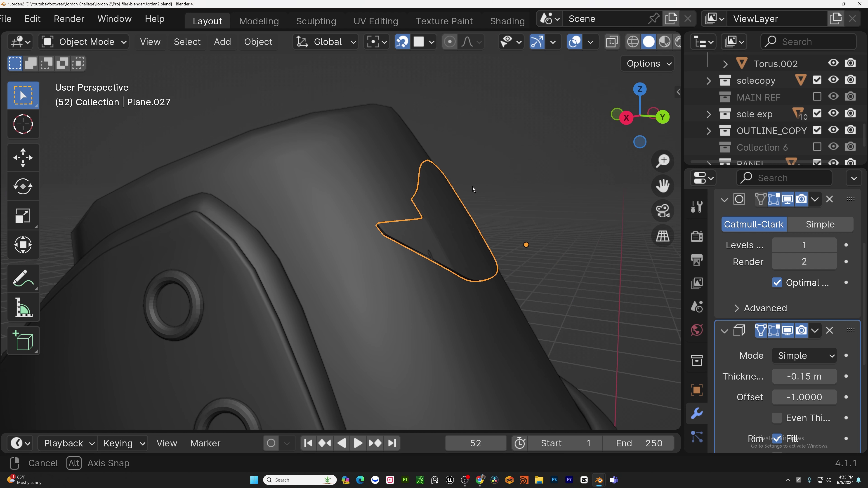
{"action": "scroll", "coordinate": [492, 236], "scroll_direction": "up", "scroll_amount": 1}
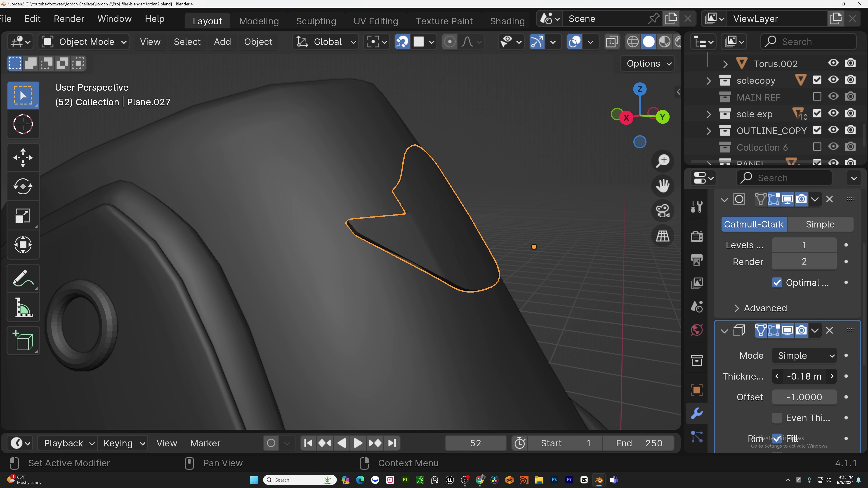
{"action": "left_click_drag", "start_coordinate": [843, 335], "coordinate": [841, 176]}
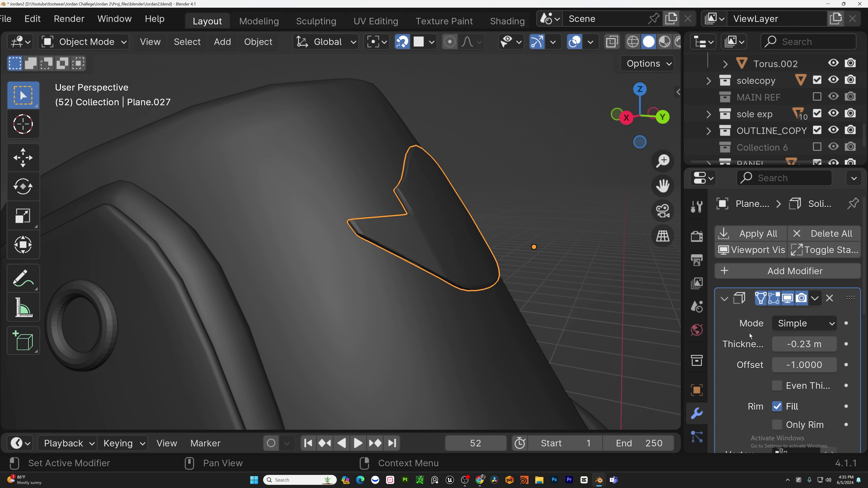
- Switch the viewport to rendered shading and examine the whole shoe from both sides
{"action": "mouse_move", "coordinate": [502, 288]}
{"action": "middle_mouse_down"}
{"action": "mouse_move", "coordinate": [360, 307]}
{"action": "mouse_move", "coordinate": [400, 323]}
{"action": "middle_mouse_up"}
{"action": "scroll", "coordinate": [400, 323], "scroll_direction": "down", "scroll_amount": 9}
{"action": "scroll", "coordinate": [649, 42], "scroll_direction": "down", "scroll_amount": 3}
{"action": "left_click", "coordinate": [652, 42]}
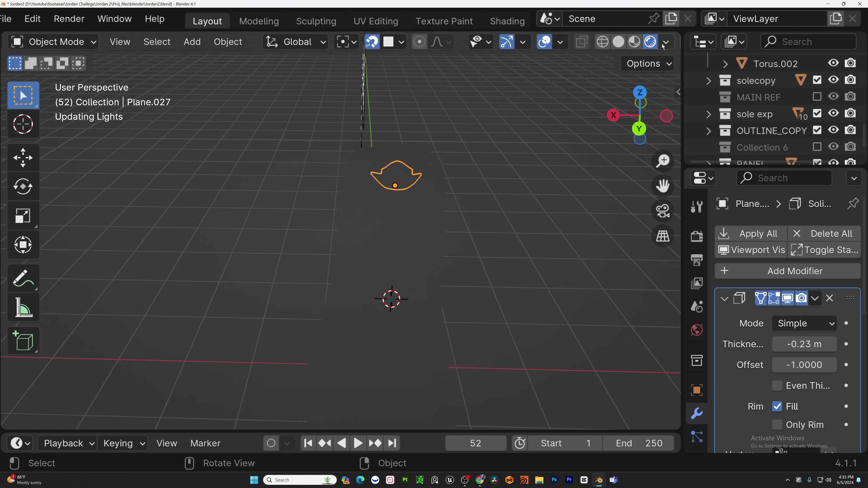
{"action": "left_click", "coordinate": [666, 43]}
{"action": "mouse_move", "coordinate": [329, 253]}
{"action": "middle_mouse_down"}
{"action": "mouse_move", "coordinate": [403, 207]}
{"action": "mouse_move", "coordinate": [535, 184]}
{"action": "middle_mouse_up"}
{"action": "scroll", "coordinate": [365, 214], "scroll_direction": "up", "scroll_amount": 3}
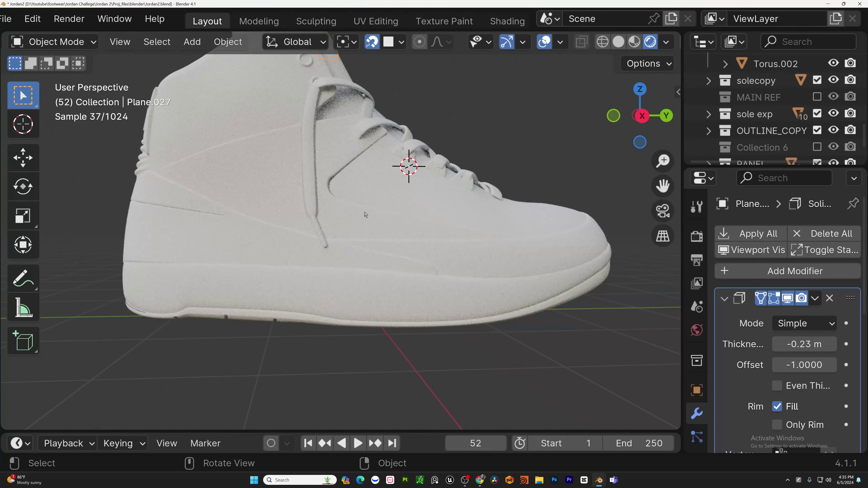
{"action": "middle_click_drag", "start_coordinate": [537, 239], "coordinate": [345, 214]}
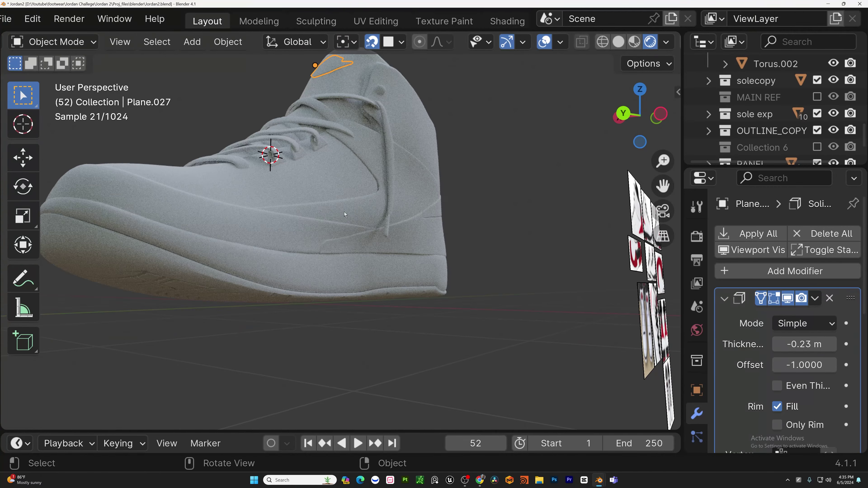
- Set the rendered viewport's render pass to Ambient Occlusion and inspect the shoe's surface detail
{"action": "middle_click_drag", "start_coordinate": [488, 201], "coordinate": [276, 195]}
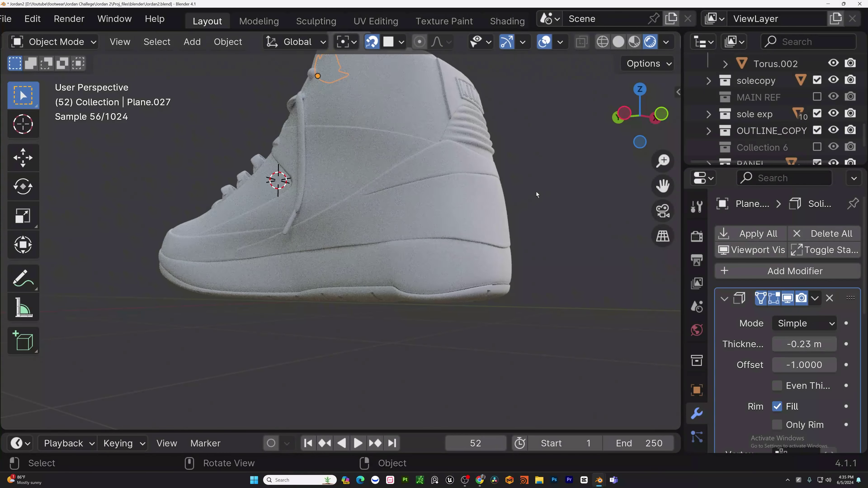
{"action": "middle_click_drag", "start_coordinate": [535, 191], "coordinate": [358, 217]}
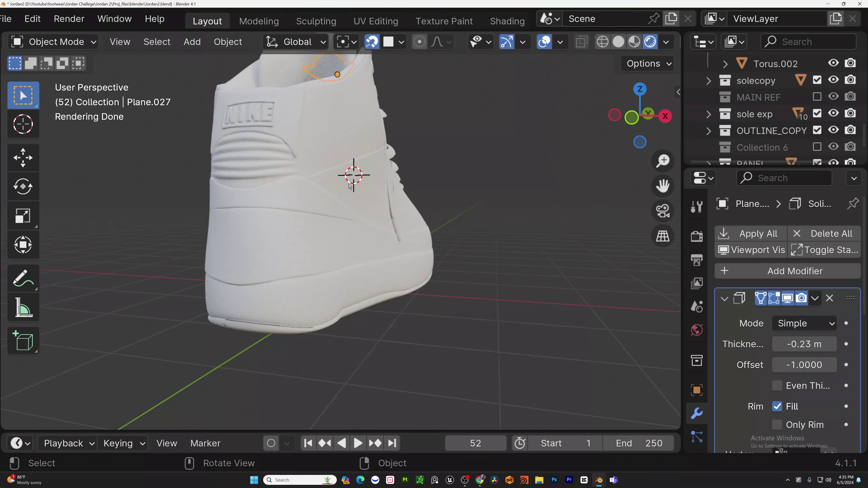
{"action": "middle_click_drag", "start_coordinate": [387, 216], "coordinate": [212, 133]}
{"action": "left_click", "coordinate": [666, 42]}
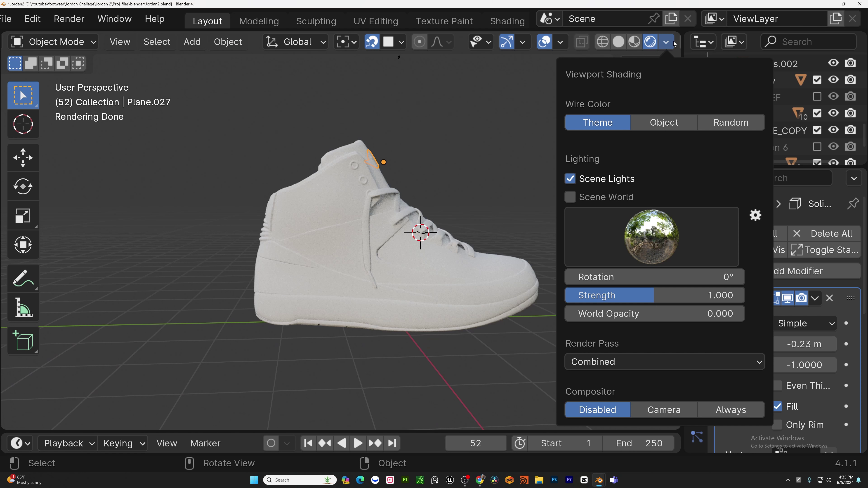
{"action": "left_click", "coordinate": [611, 361]}
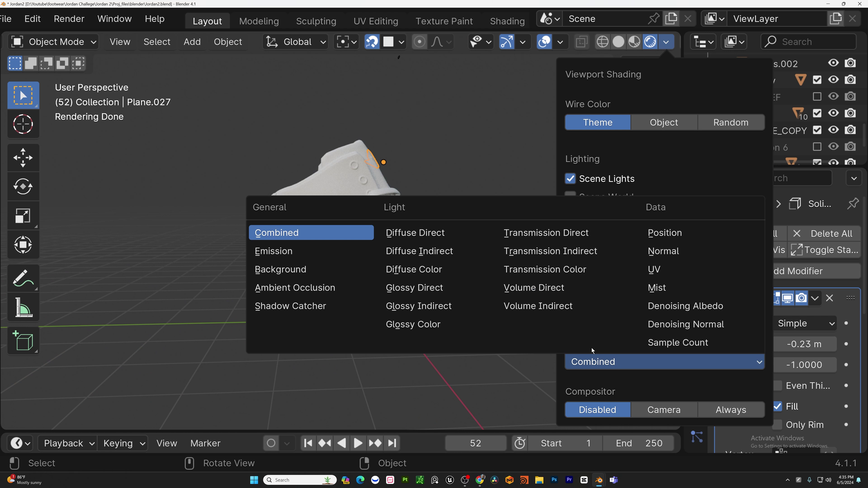
{"action": "left_click", "coordinate": [286, 294]}
{"action": "mouse_move", "coordinate": [387, 218]}
{"action": "middle_mouse_down"}
{"action": "mouse_move", "coordinate": [387, 192]}
{"action": "mouse_move", "coordinate": [390, 218]}
{"action": "middle_mouse_up"}
{"action": "scroll", "coordinate": [457, 227], "scroll_direction": "up", "scroll_amount": 6}
{"action": "mouse_move", "coordinate": [458, 253]}
{"action": "middle_mouse_down"}
{"action": "mouse_move", "coordinate": [327, 334]}
{"action": "mouse_move", "coordinate": [347, 262]}
{"action": "mouse_move", "coordinate": [305, 237]}
{"action": "mouse_move", "coordinate": [180, 221]}
{"action": "mouse_move", "coordinate": [218, 215]}
{"action": "middle_mouse_up"}
{"action": "scroll", "coordinate": [180, 221], "scroll_direction": "down", "scroll_amount": 5}
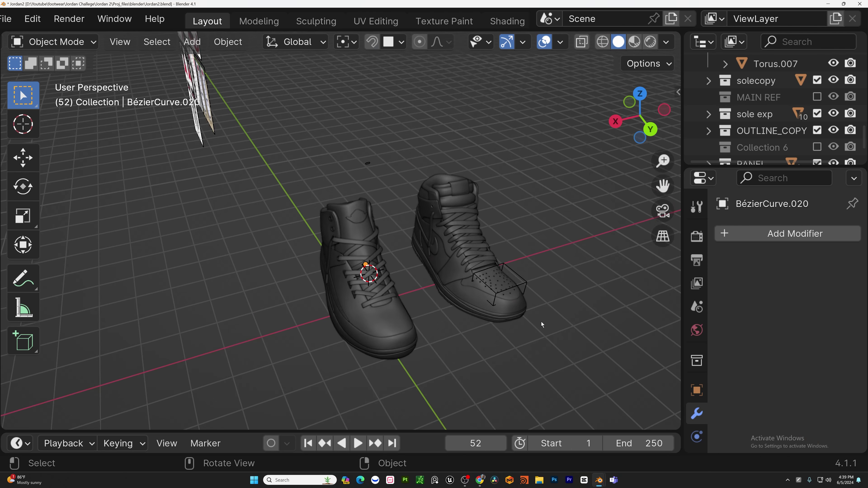
- Switch the viewport with both sneakers to rendered shading and compare the two shoes from the front and side
{"action": "mouse_move", "coordinate": [541, 321]}
{"action": "middle_mouse_down"}
{"action": "mouse_move", "coordinate": [521, 387]}
{"action": "mouse_move", "coordinate": [426, 329]}
{"action": "mouse_move", "coordinate": [381, 277]}
{"action": "mouse_move", "coordinate": [462, 356]}
{"action": "mouse_move", "coordinate": [515, 308]}
{"action": "mouse_move", "coordinate": [441, 359]}
{"action": "mouse_move", "coordinate": [575, 353]}
{"action": "mouse_move", "coordinate": [629, 316]}
{"action": "mouse_move", "coordinate": [577, 367]}
{"action": "mouse_move", "coordinate": [421, 218]}
{"action": "mouse_move", "coordinate": [420, 230]}
{"action": "mouse_move", "coordinate": [292, 246]}
{"action": "mouse_move", "coordinate": [546, 248]}
{"action": "mouse_move", "coordinate": [508, 234]}
{"action": "mouse_move", "coordinate": [335, 316]}
{"action": "mouse_move", "coordinate": [467, 224]}
{"action": "mouse_move", "coordinate": [449, 188]}
{"action": "mouse_move", "coordinate": [521, 47]}
{"action": "mouse_move", "coordinate": [584, 58]}
{"action": "mouse_move", "coordinate": [626, 47]}
{"action": "mouse_move", "coordinate": [377, 423]}
{"action": "mouse_move", "coordinate": [392, 62]}
{"action": "mouse_move", "coordinate": [425, 74]}
{"action": "middle_mouse_up"}
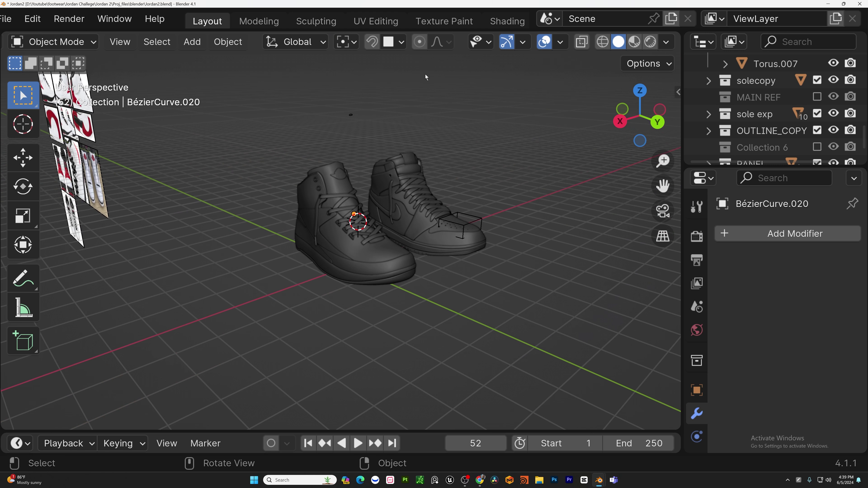
{"action": "left_click", "coordinate": [650, 42]}
{"action": "scroll", "coordinate": [432, 206], "scroll_direction": "up", "scroll_amount": 3}
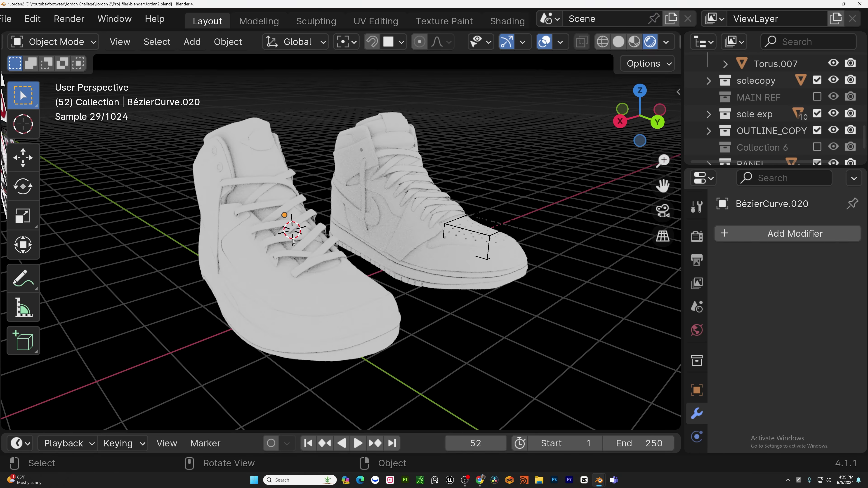
{"action": "scroll", "coordinate": [295, 241], "scroll_direction": "up", "scroll_amount": 2}
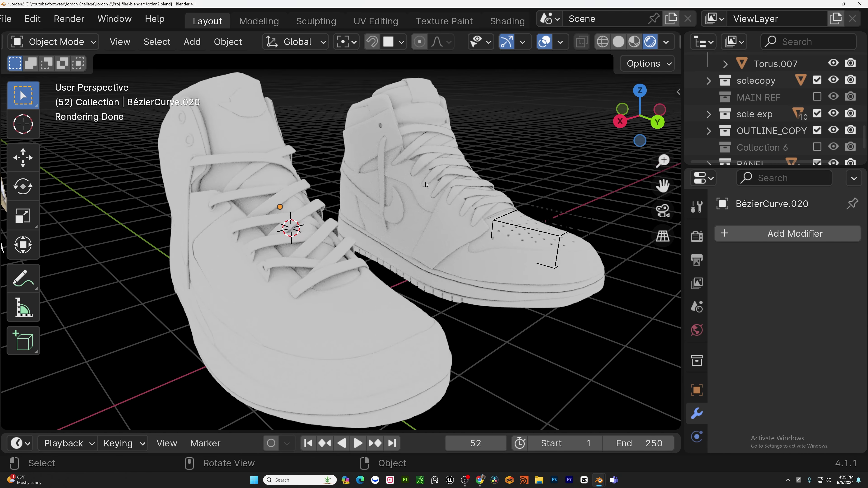
{"action": "middle_click_drag", "start_coordinate": [293, 231], "coordinate": [485, 236]}
{"action": "scroll", "coordinate": [485, 236], "scroll_direction": "down", "scroll_amount": 4}
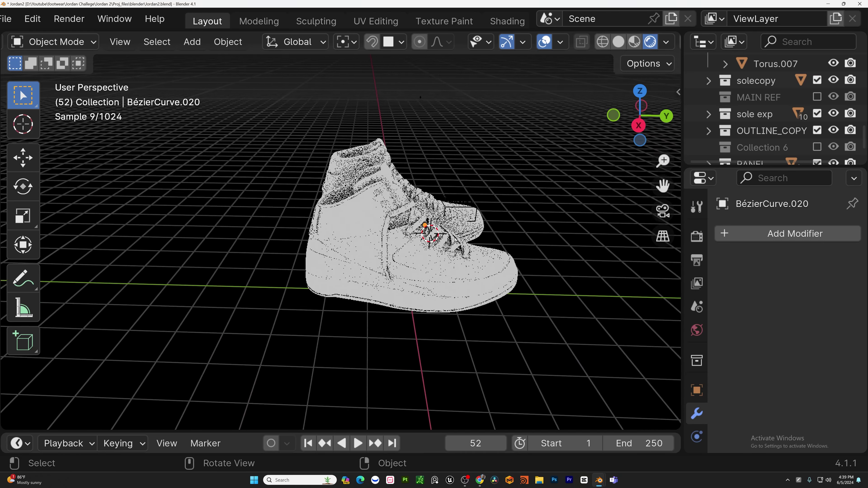
- Examine the outsoles of both sneakers from below, including the circular tread grooves up close
{"action": "middle_click_drag", "start_coordinate": [410, 243], "coordinate": [579, 215]}
{"action": "middle_click_drag", "start_coordinate": [256, 287], "coordinate": [393, 123]}
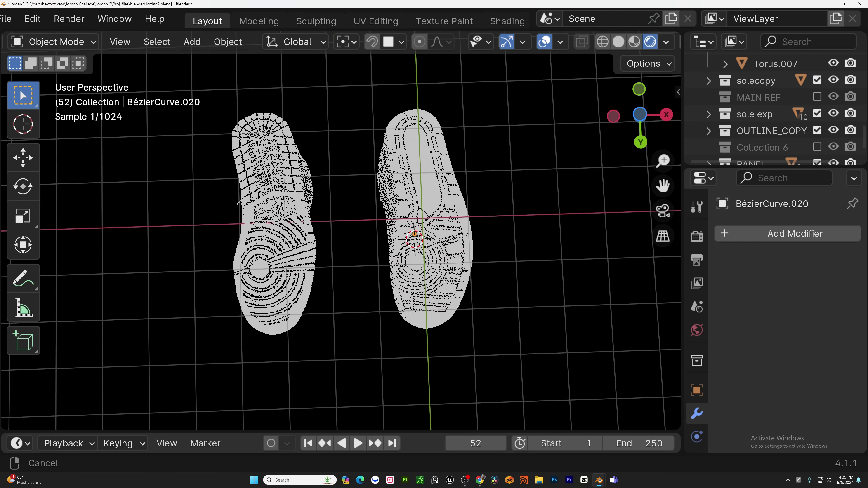
{"action": "scroll", "coordinate": [403, 268], "scroll_direction": "up", "scroll_amount": 9}
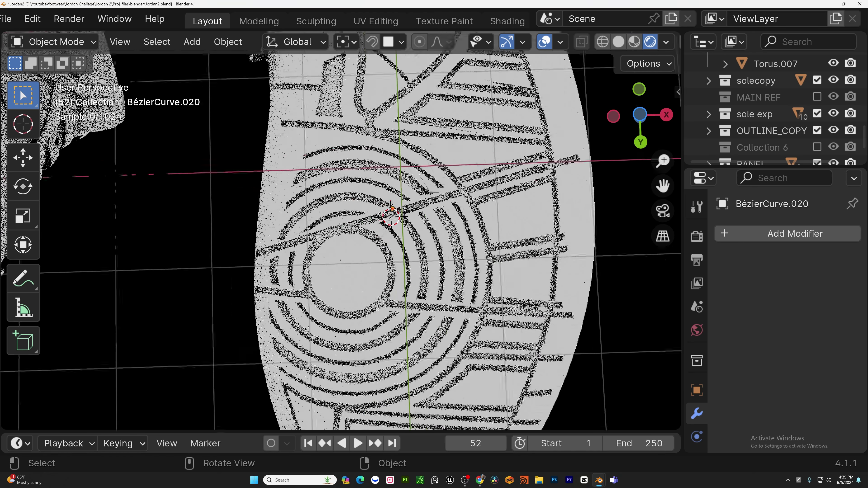
{"action": "scroll", "coordinate": [423, 243], "scroll_direction": "down", "scroll_amount": 4}
{"action": "middle_click_drag", "start_coordinate": [422, 242], "coordinate": [615, 220], "text": "shift"}
{"action": "scroll", "coordinate": [372, 246], "scroll_direction": "up", "scroll_amount": 6}
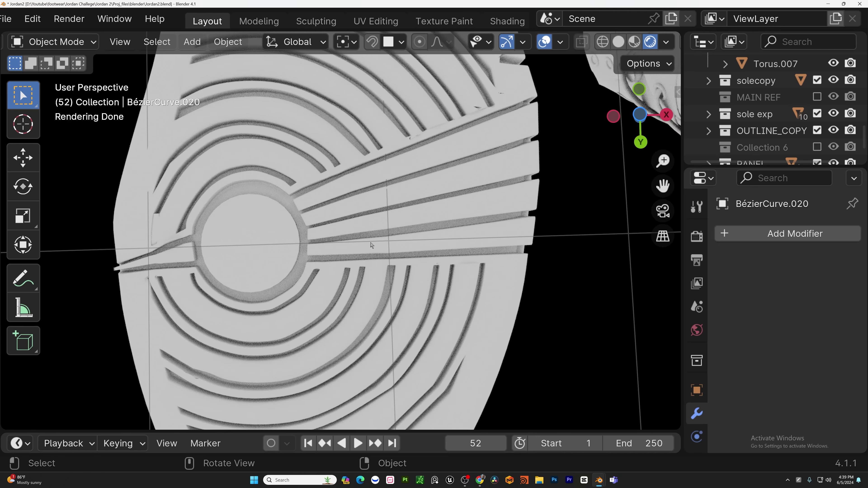